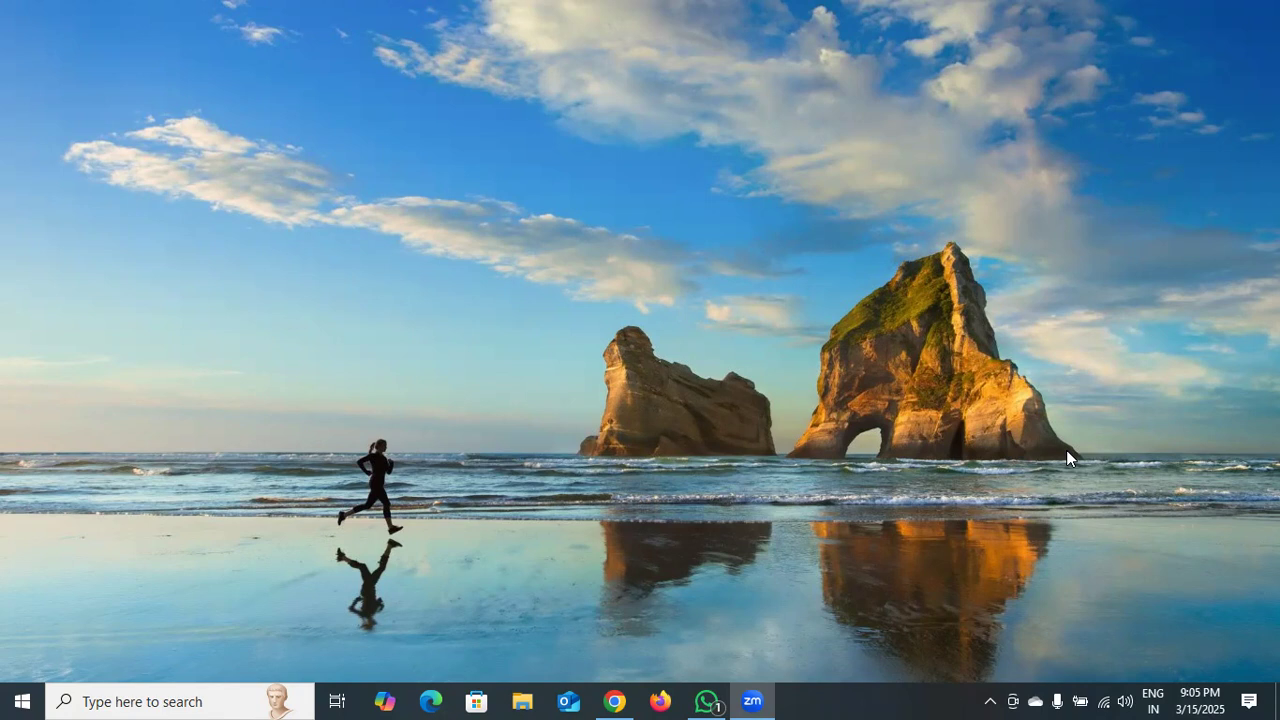
Find Microsoft Excel 2010 through the Windows search and open it with a blank workbook.
click(88, 700)
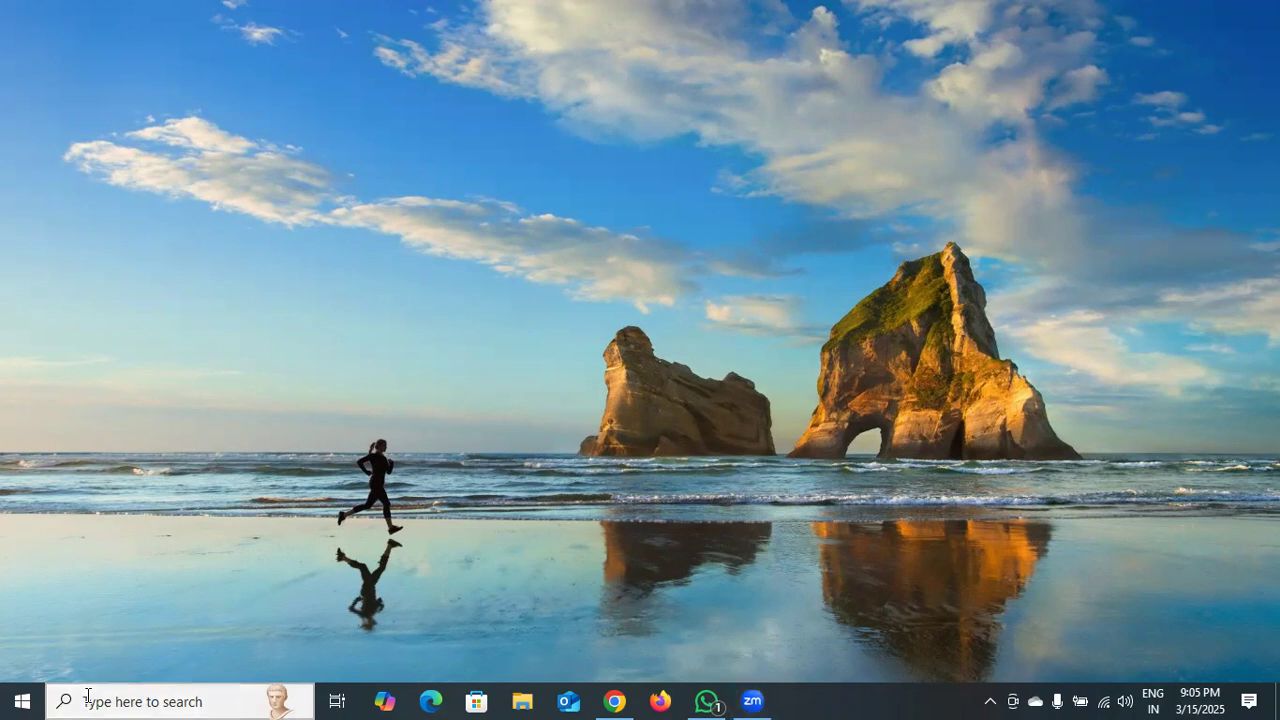
text(ex)
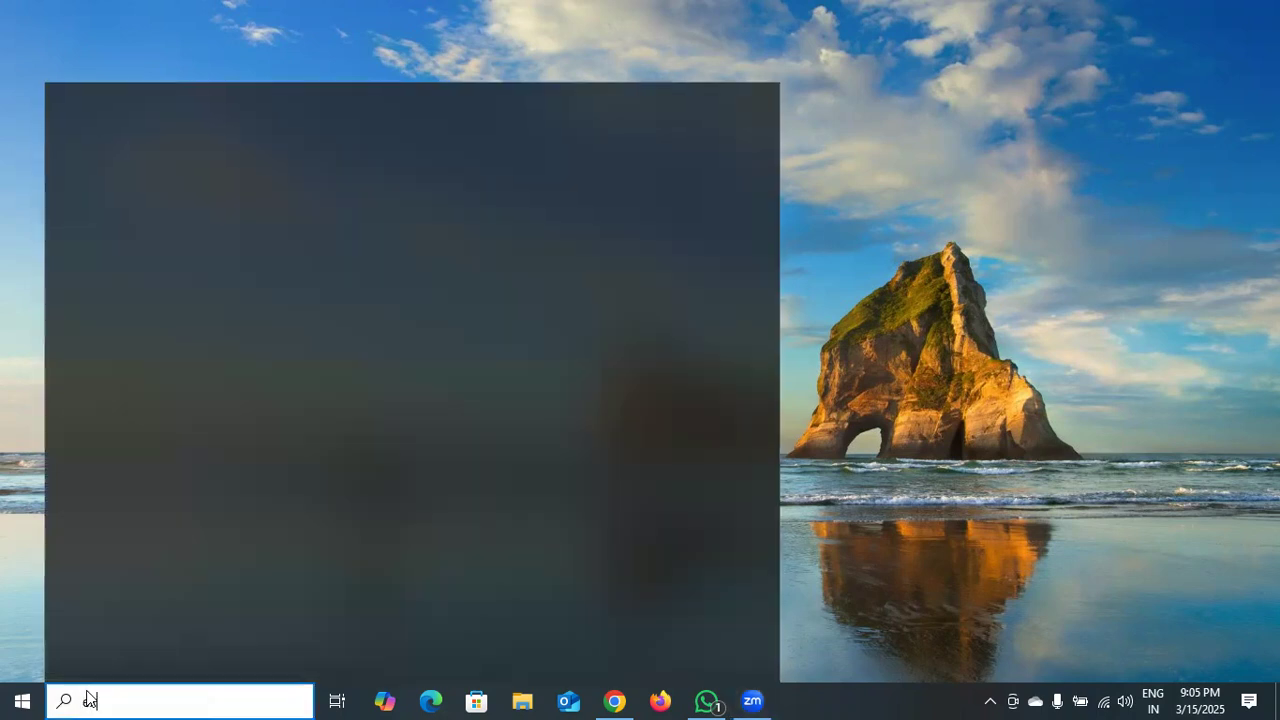
text(ce)
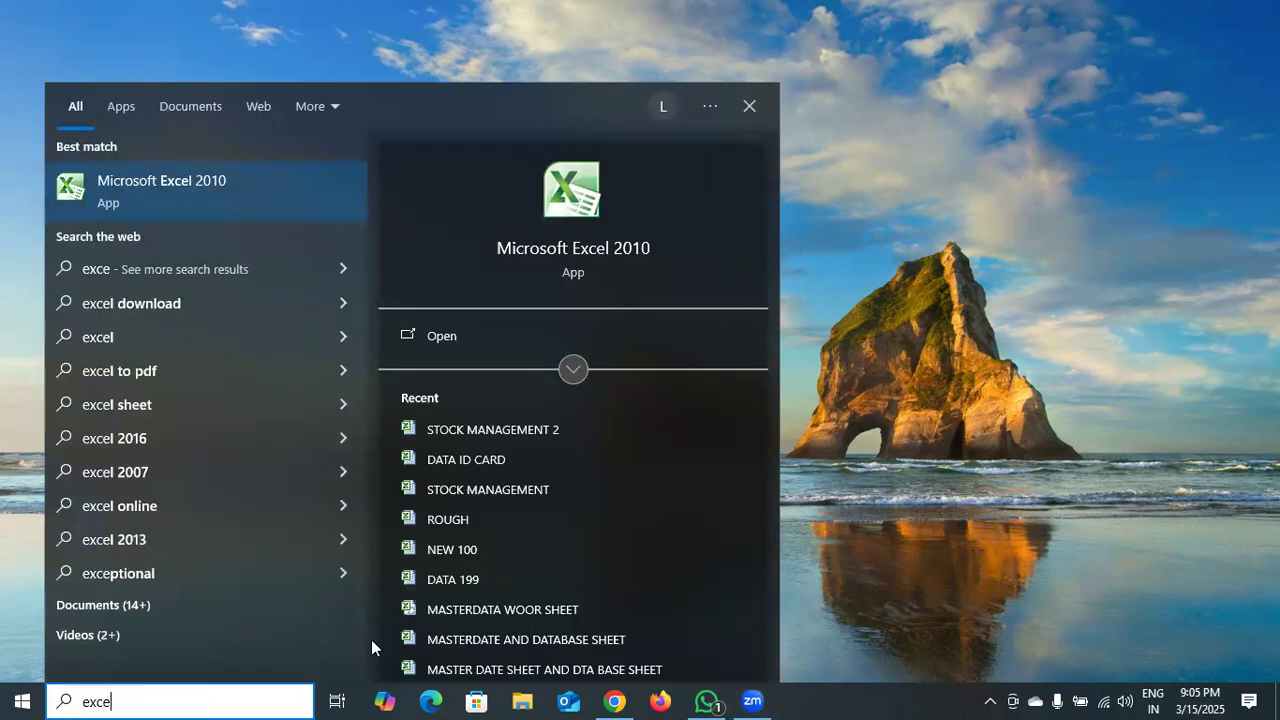
click(420, 335)
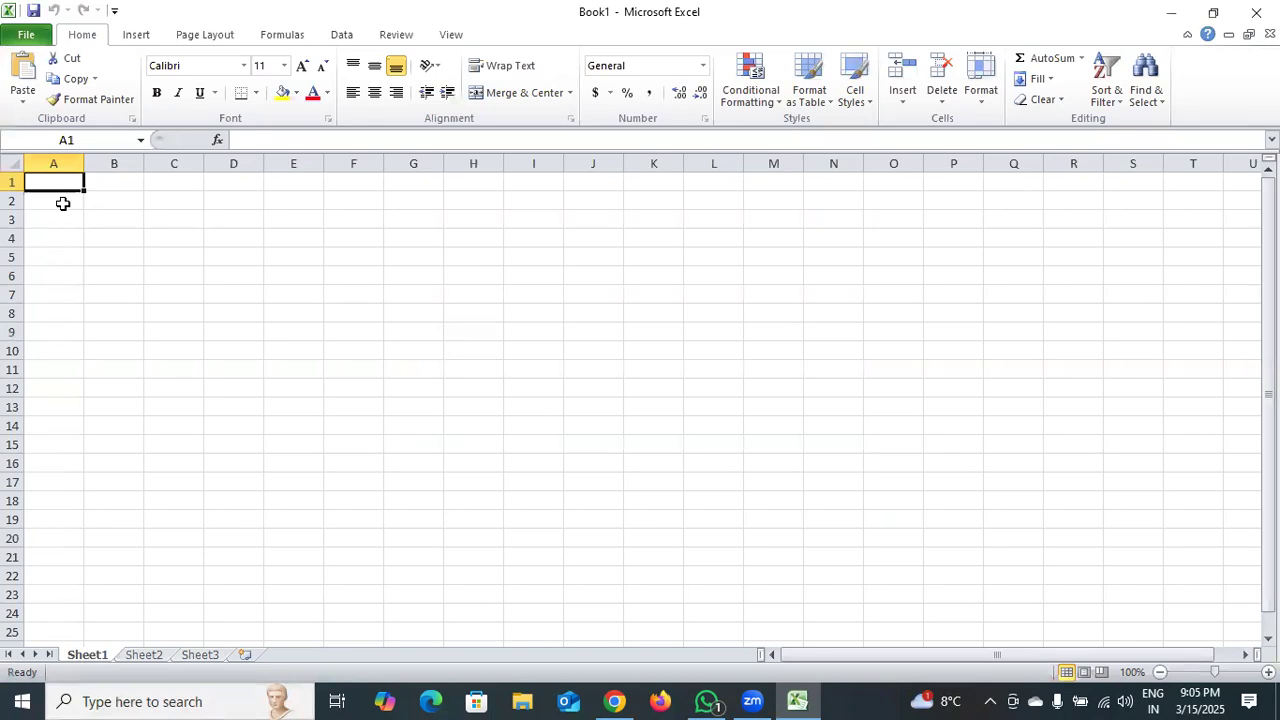
Merge and center cells A5:A6, and do the same for cells B5:B6.
click(47, 271)
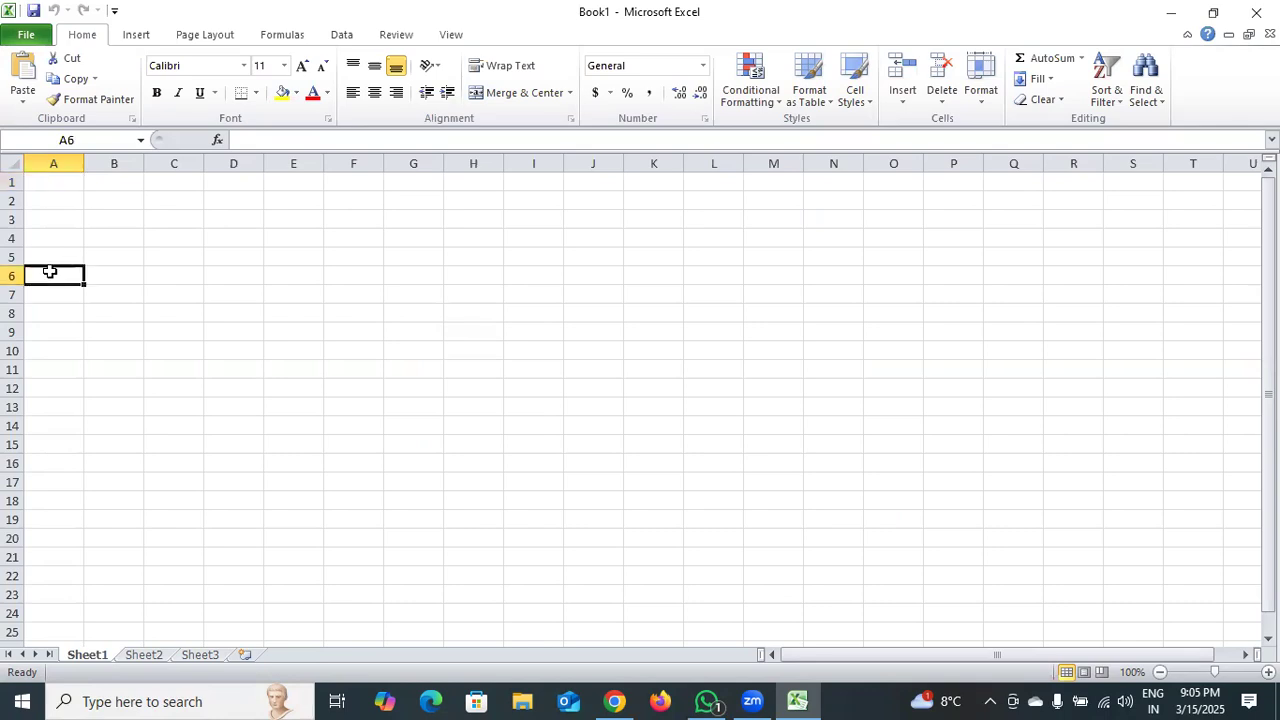
click(58, 256)
drag(58, 264, 57, 270)
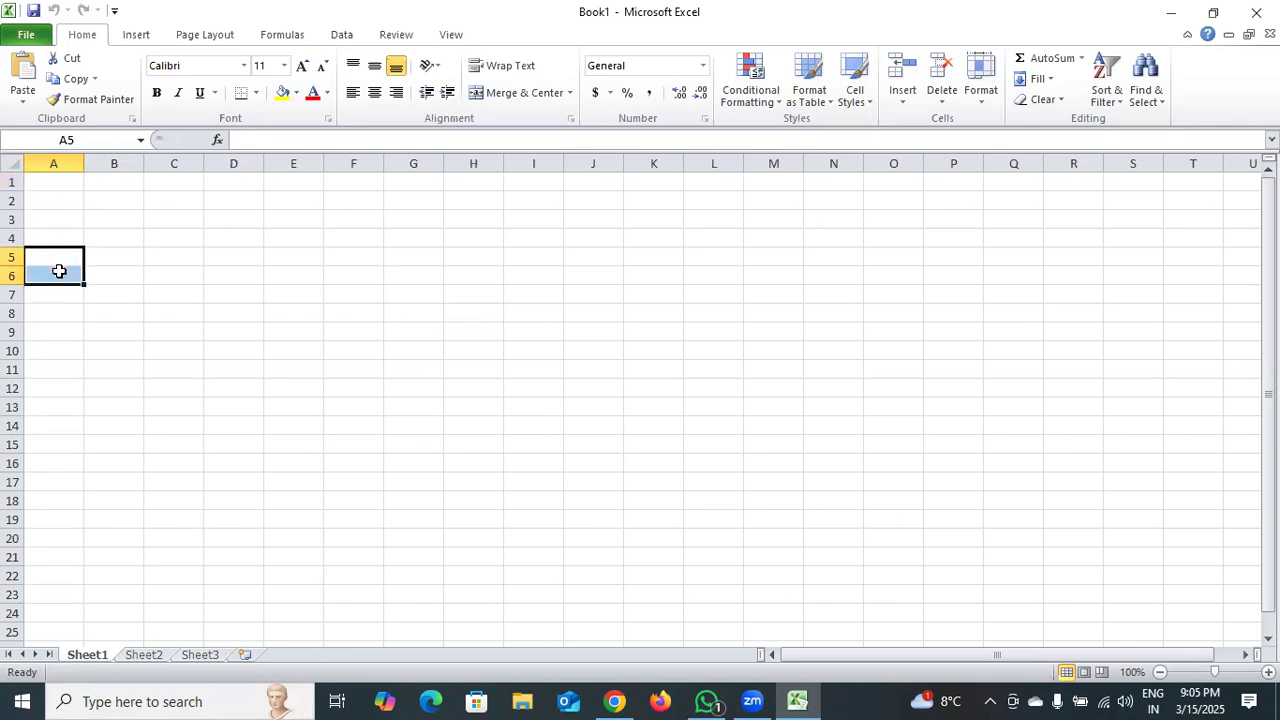
click(508, 92)
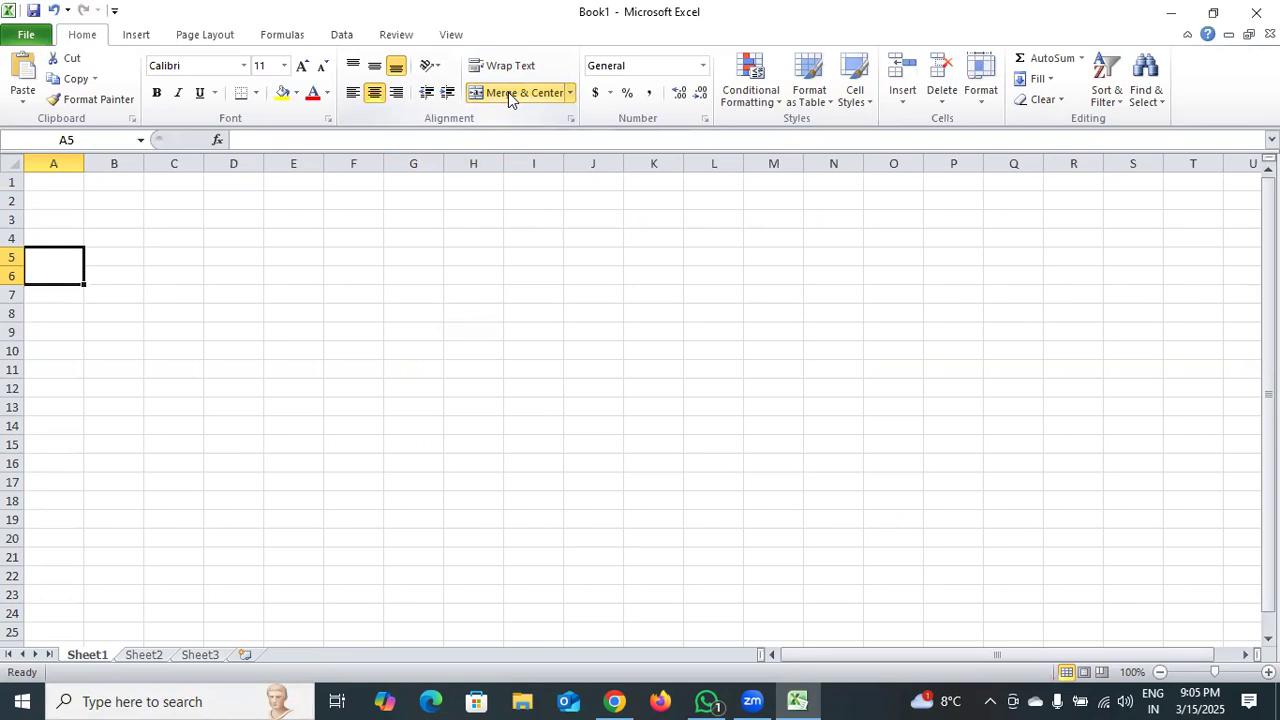
click(104, 260)
drag(105, 267, 106, 274)
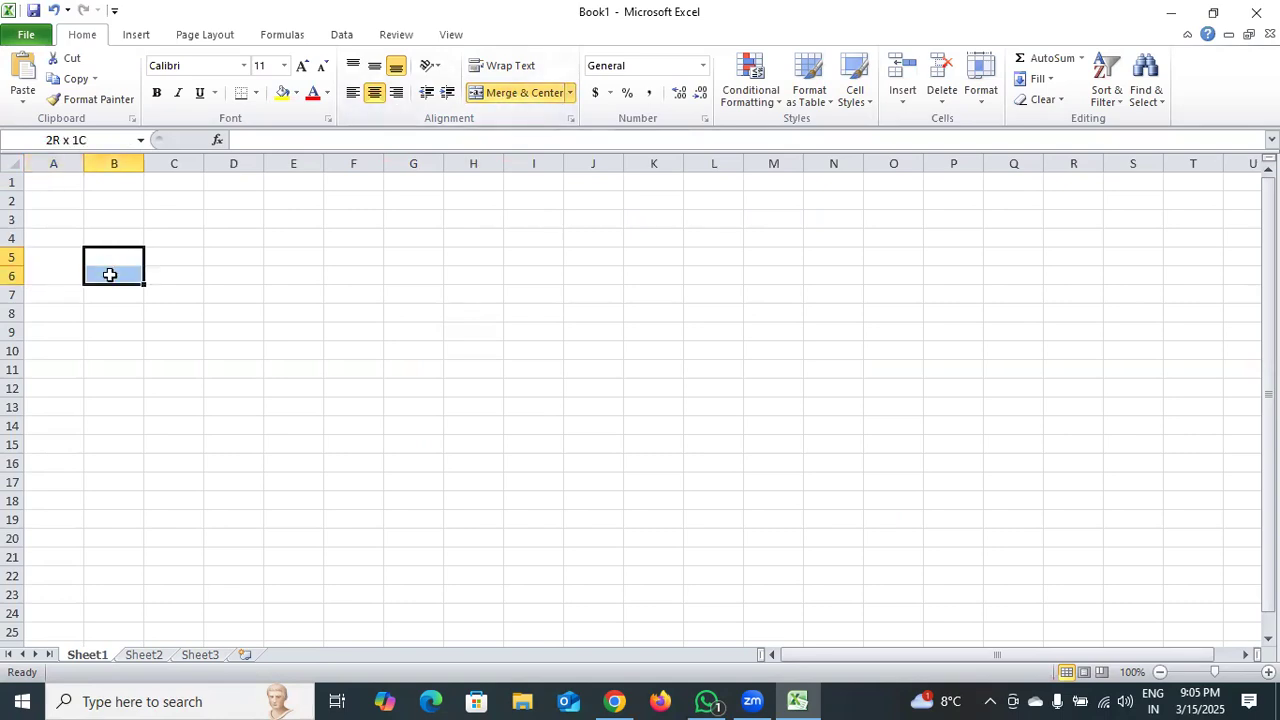
click(504, 99)
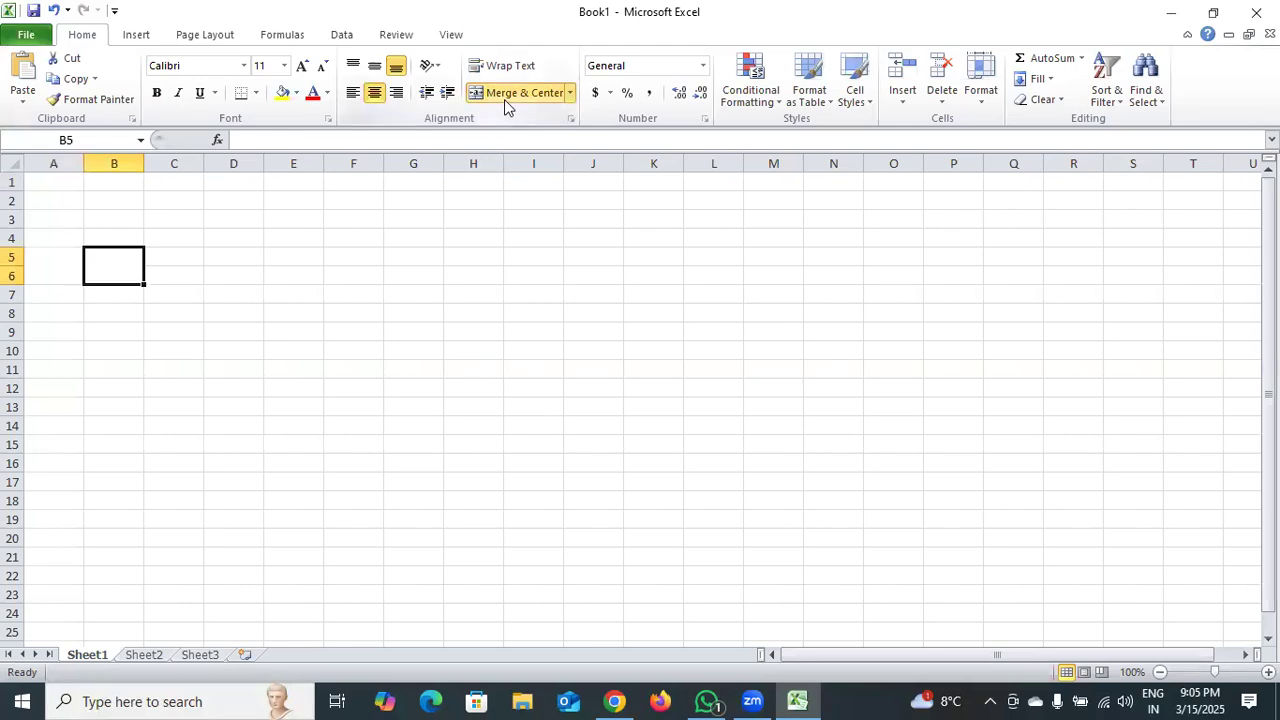
Enter the heading S. NO in merged cell A5 and ITEMS in merged cell B5.
double_click(67, 269)
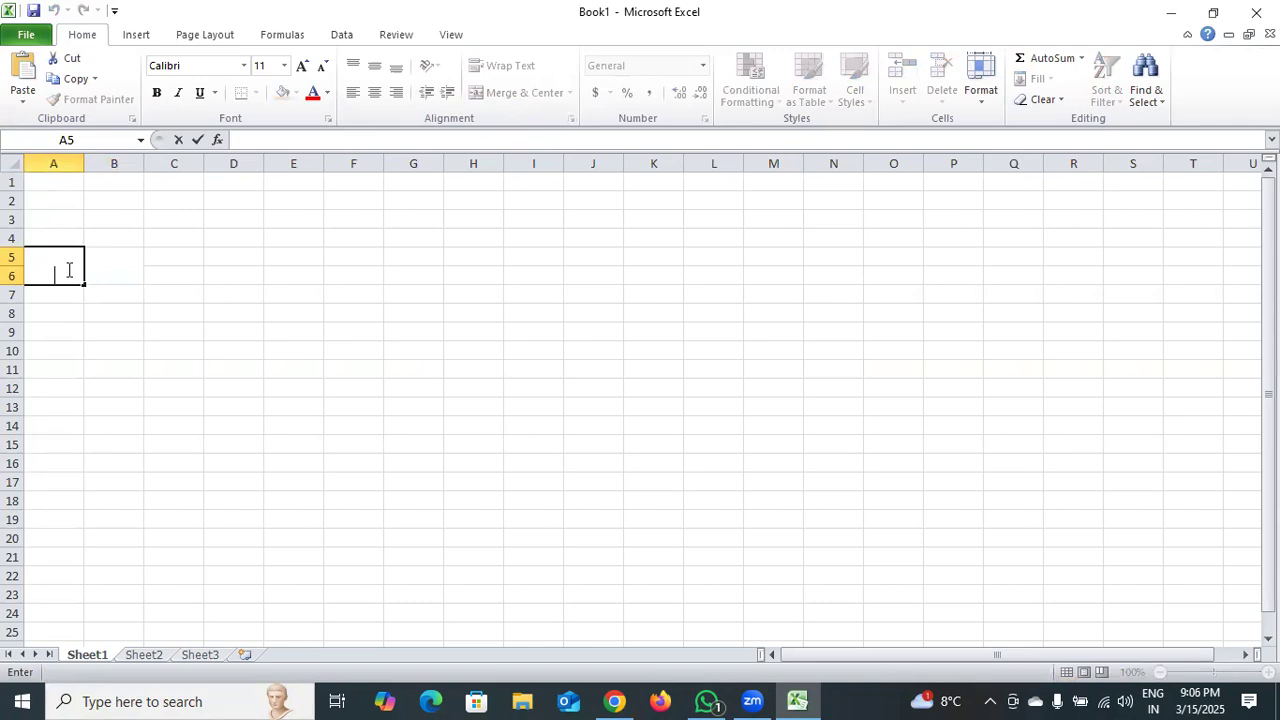
text(S. NO)
click(113, 264)
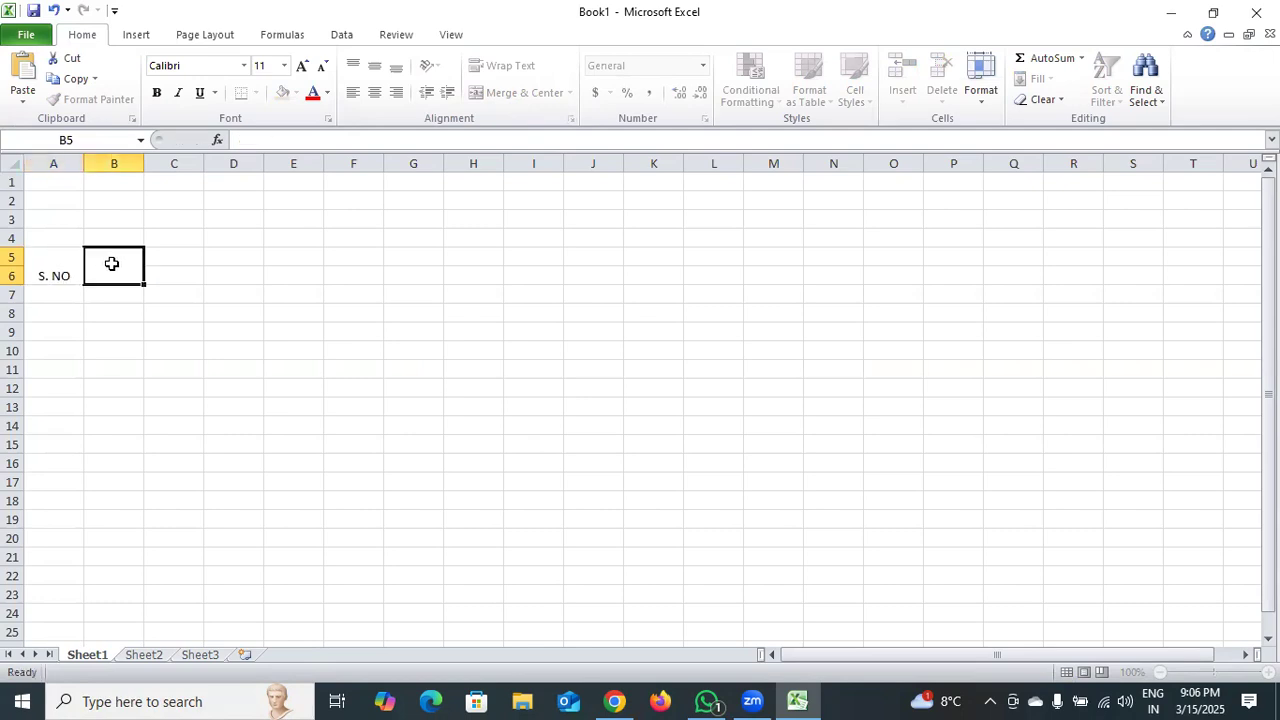
text(ITEMS)
Enter the column headings QNTY, RATE and AMOUNT in cells C6, D6 and E6.
click(168, 270)
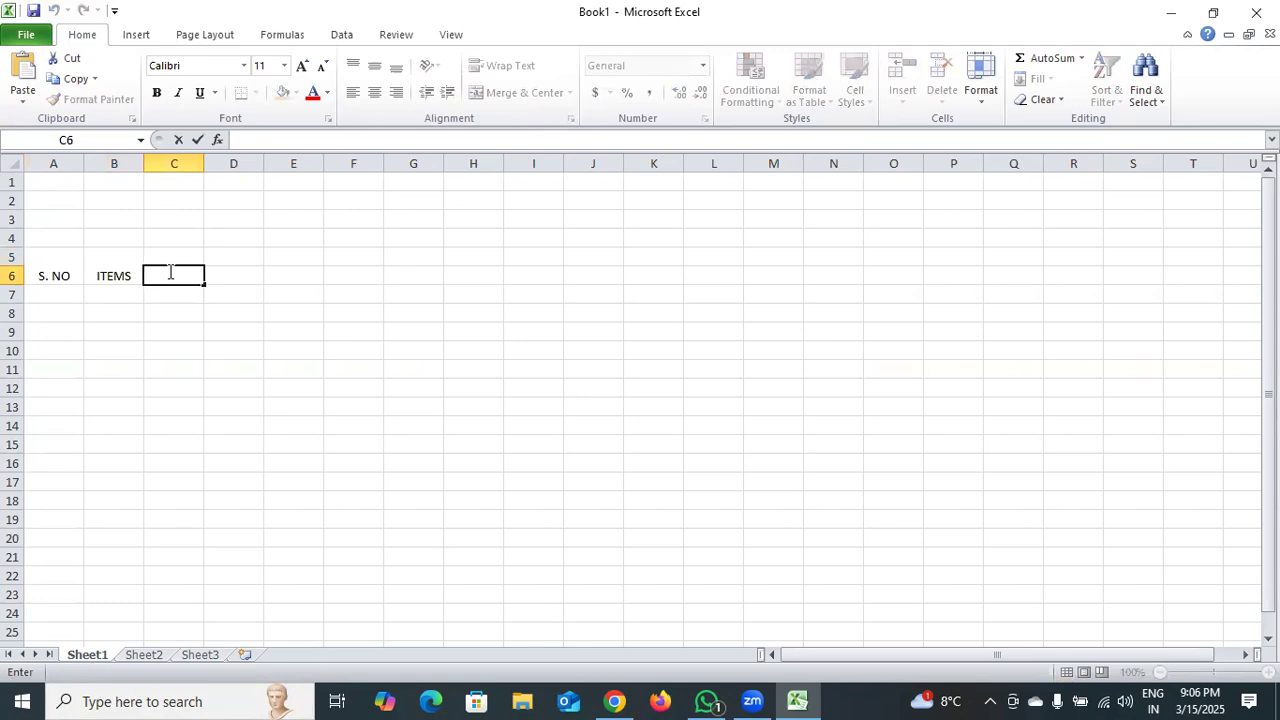
text(QNTY)
click(224, 275)
double_click(224, 275)
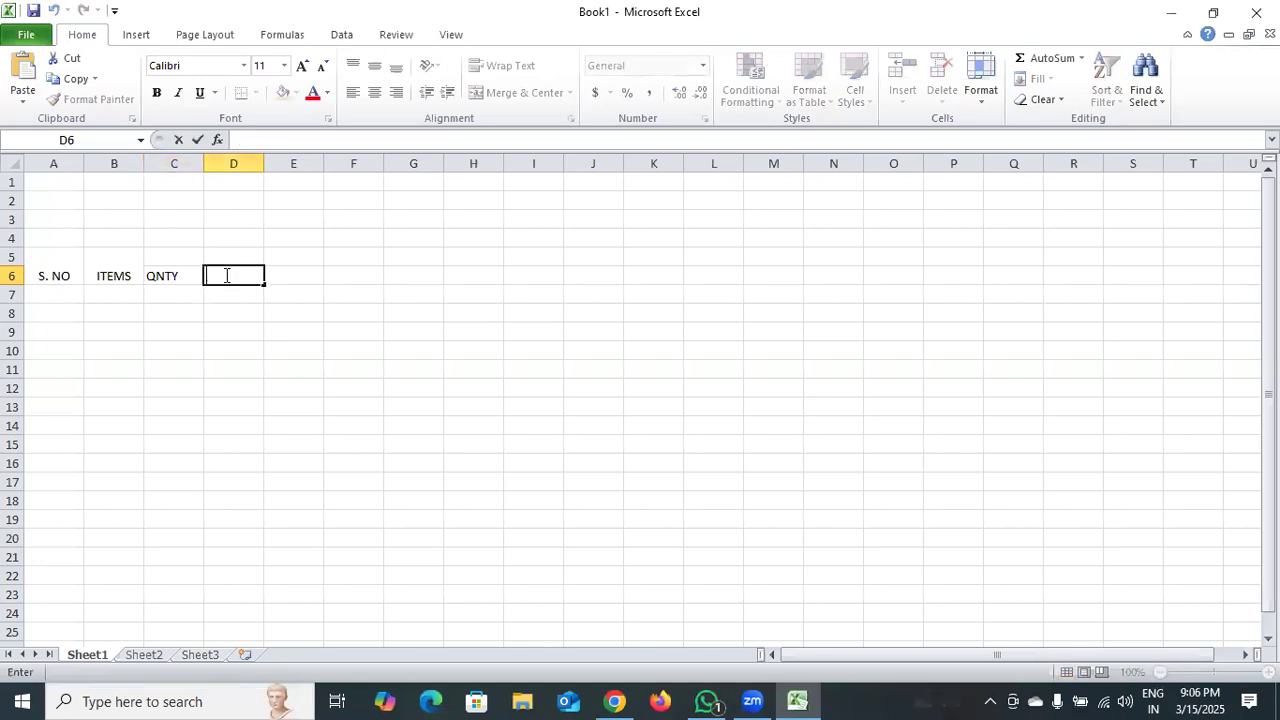
text(RATE)
click(297, 273)
double_click(297, 273)
text(A)
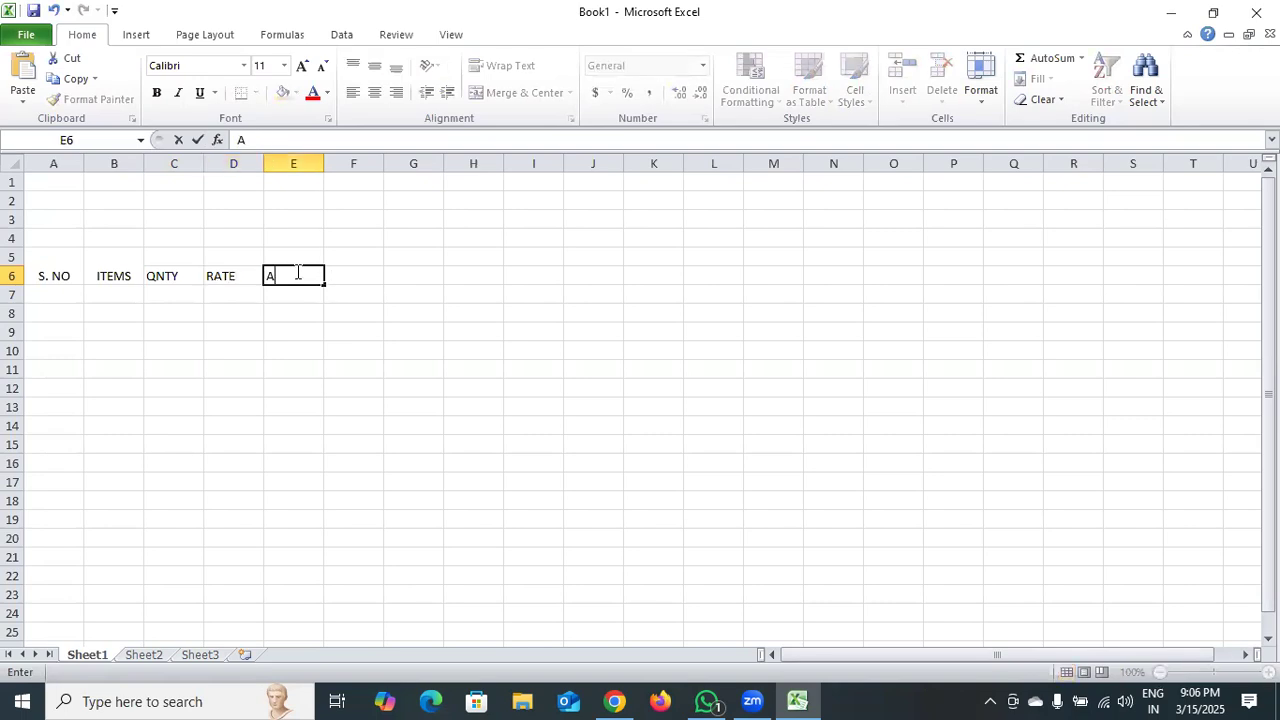
text(MOUNT)
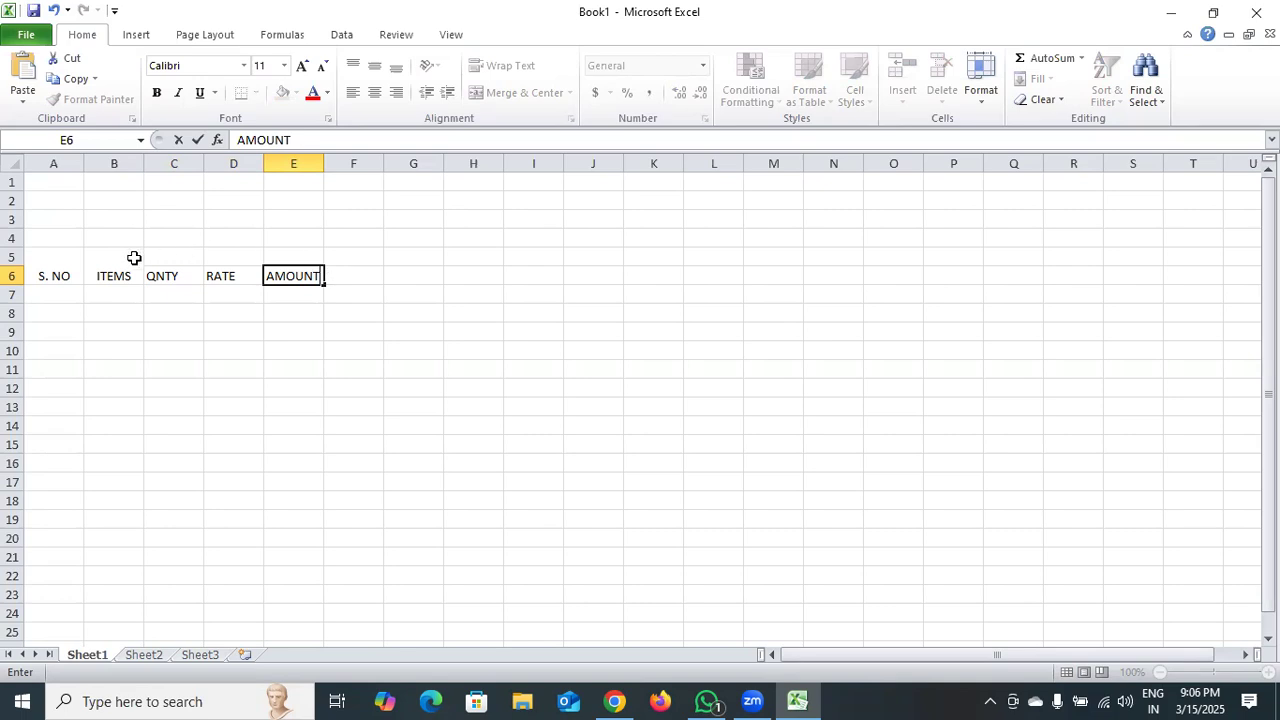
Merge and center cells C5:E5 above the three subheadings and enter the group heading PURCHASE.
click(164, 254)
drag(165, 254, 274, 259)
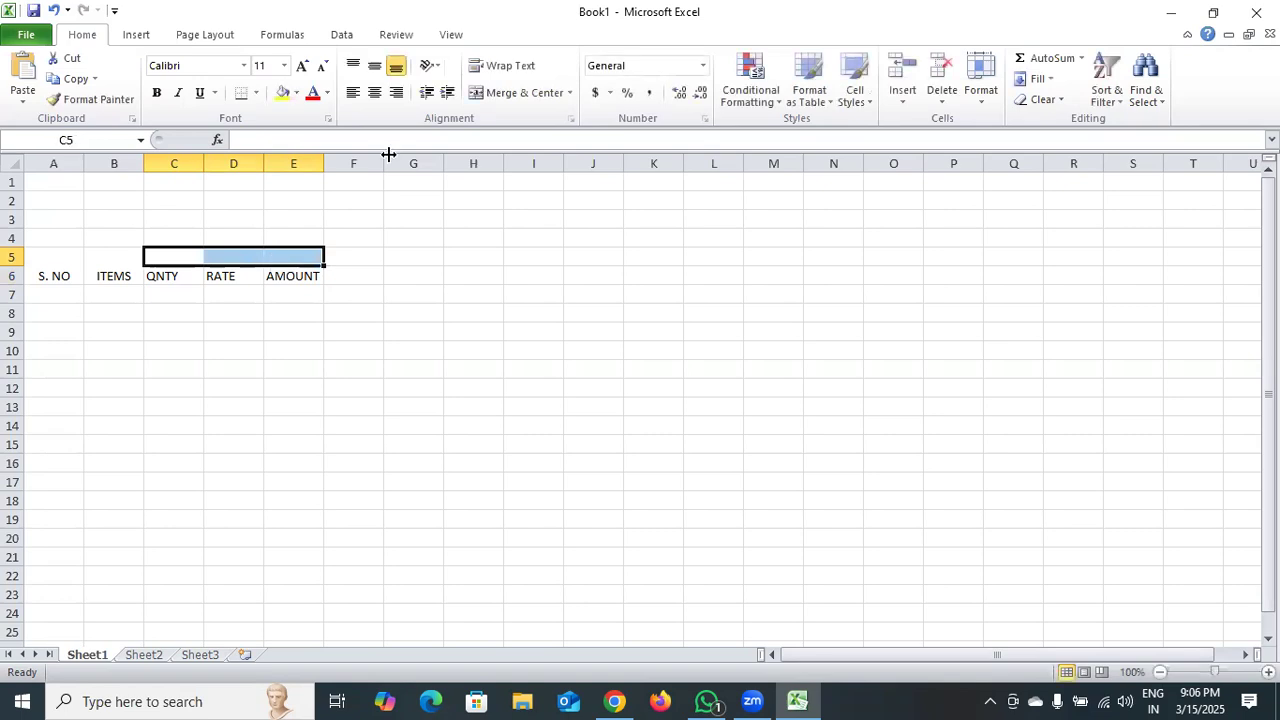
click(517, 92)
double_click(225, 257)
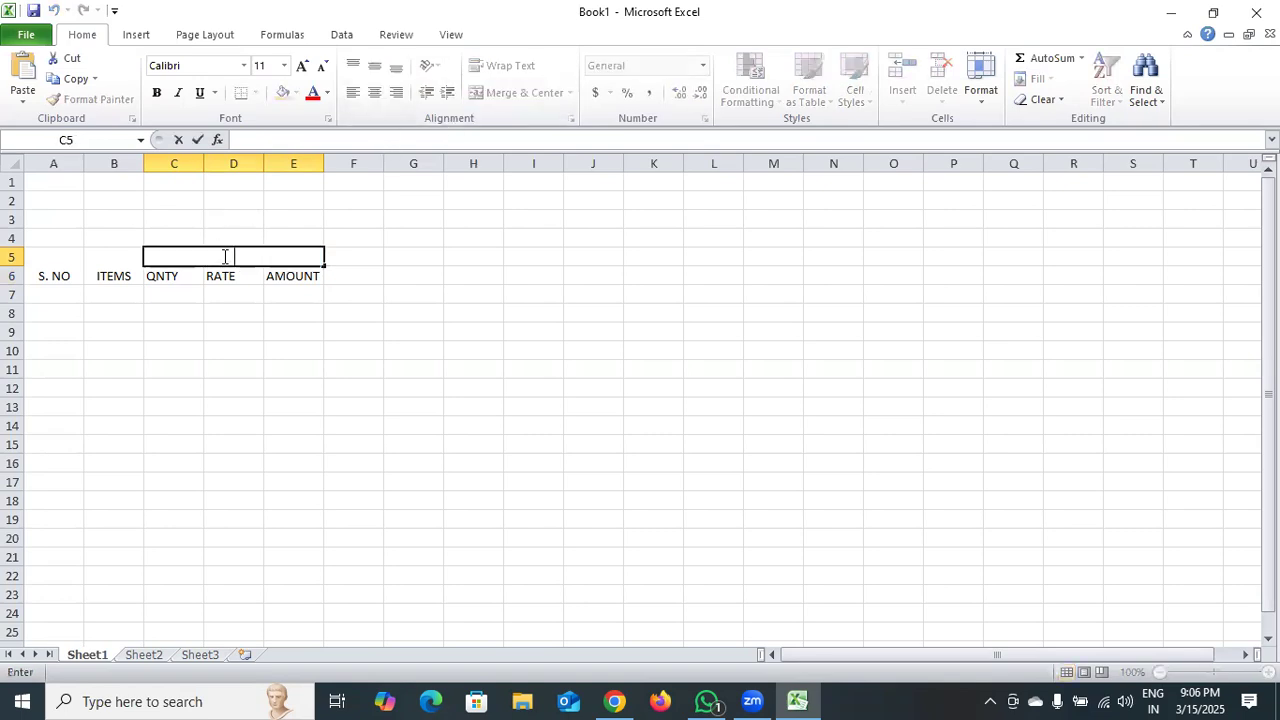
text(PURCHASE)
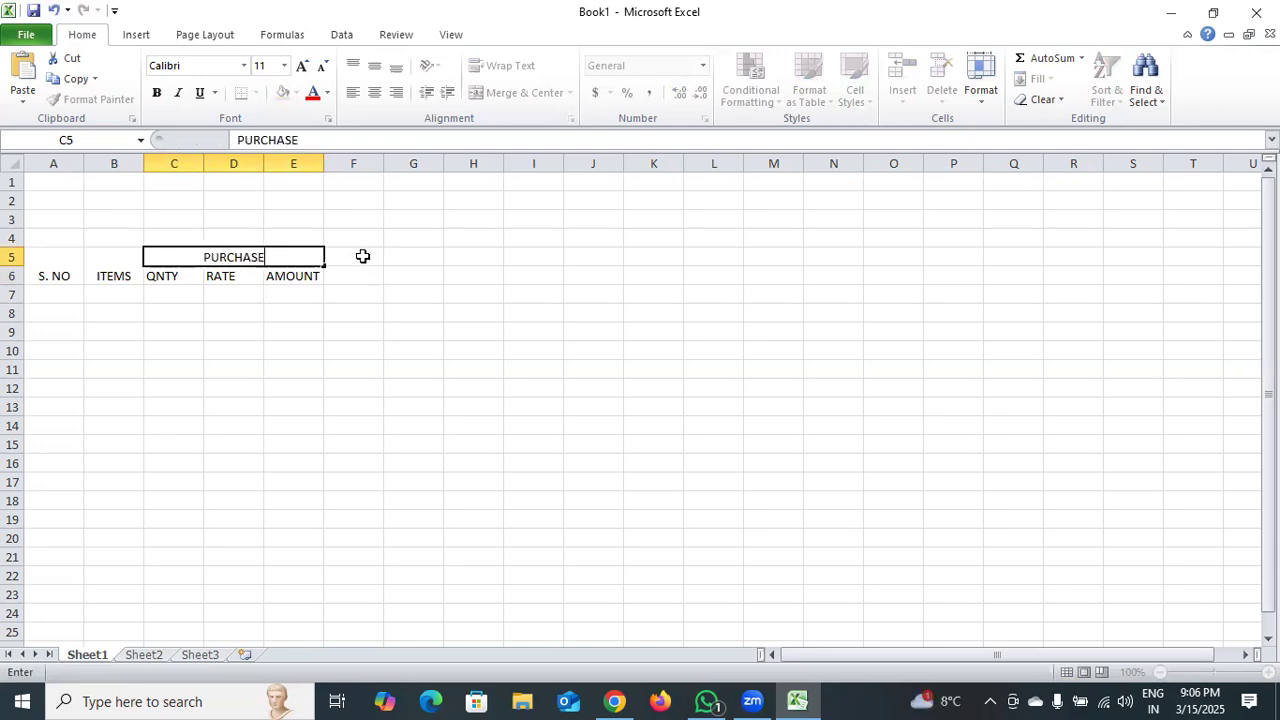
Merge and center cells F5:H5 and enter the group heading SALES.
drag(363, 257, 463, 263)
click(512, 94)
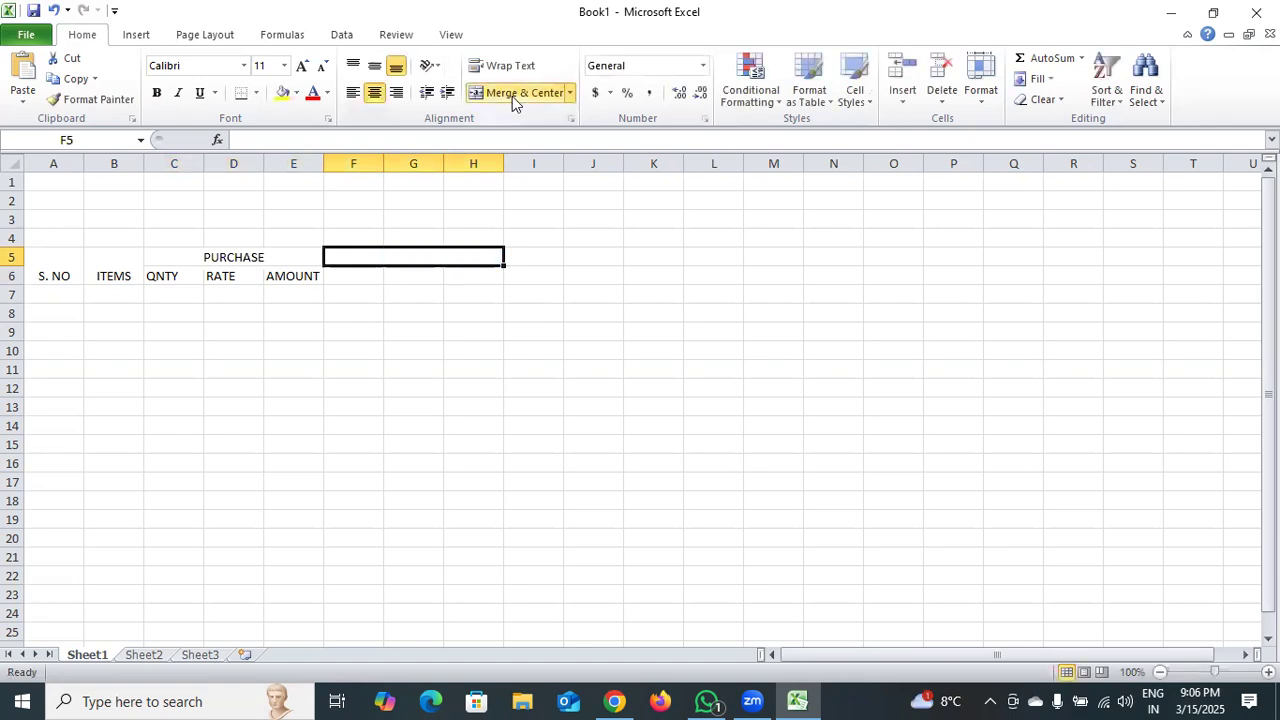
double_click(398, 258)
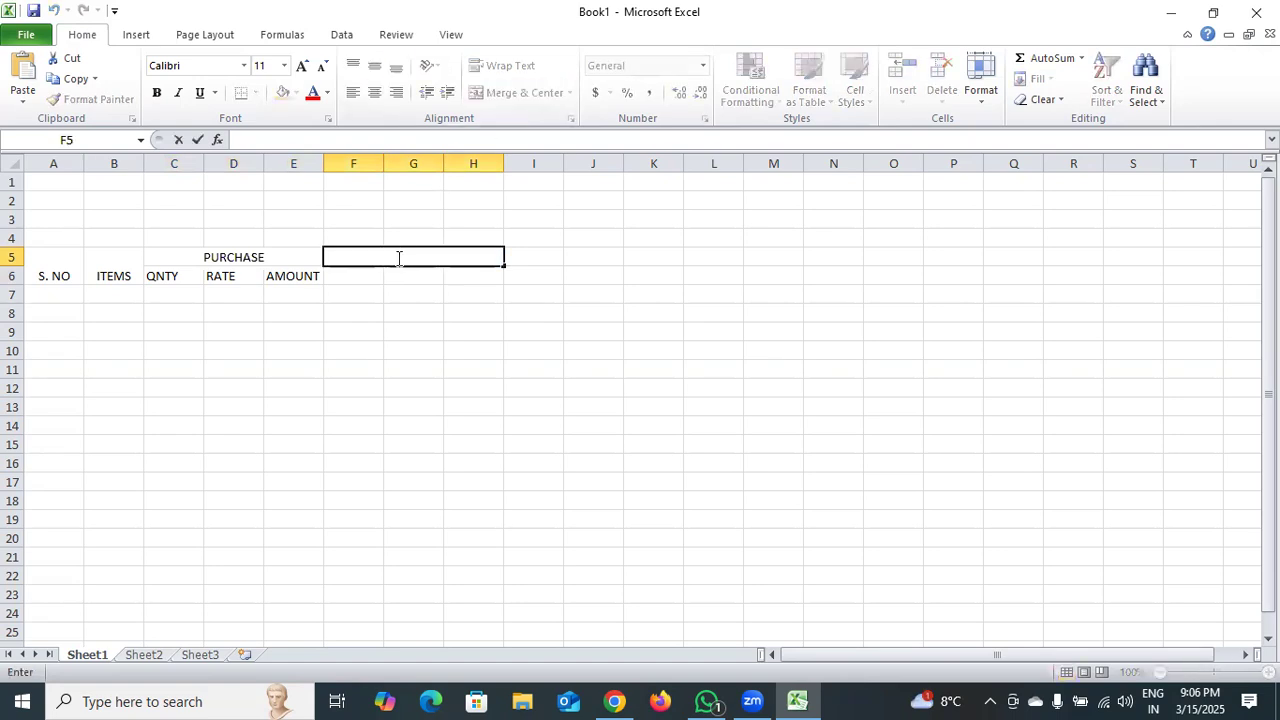
text(SALES)
Merge and center cells I5:J5 and enter the group heading CLOSING STOCK.
click(531, 258)
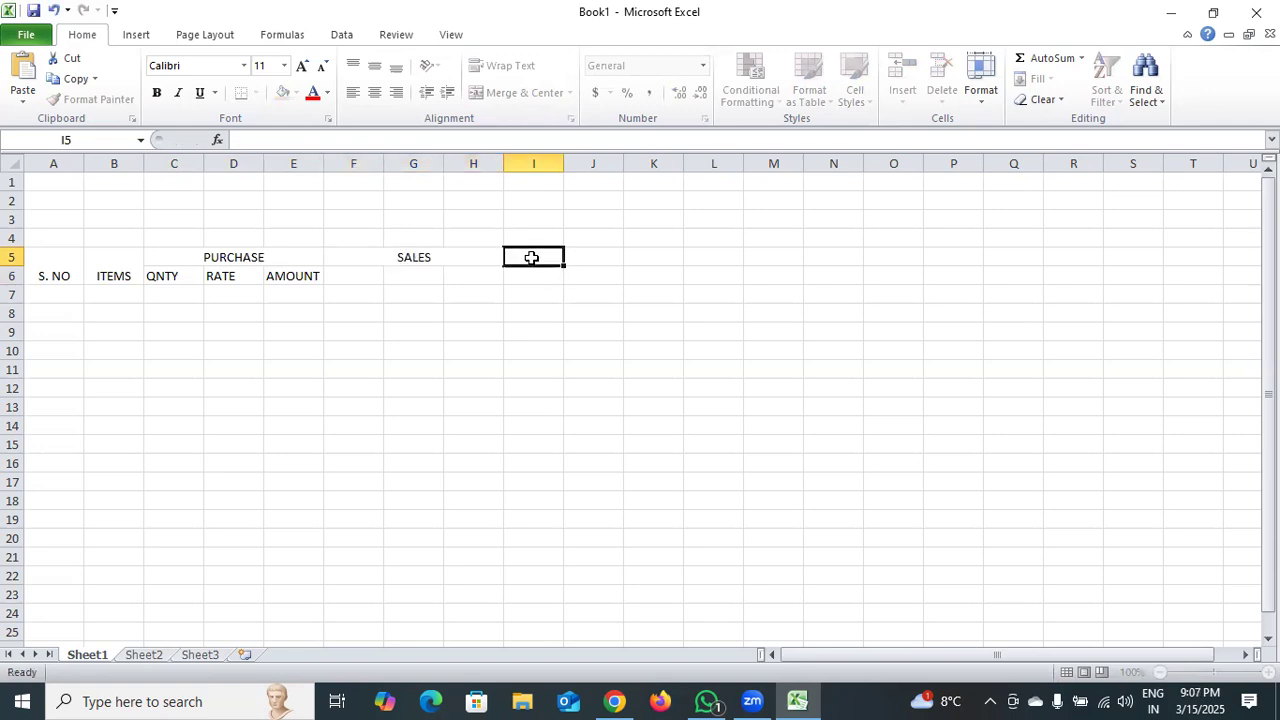
drag(531, 258, 575, 259)
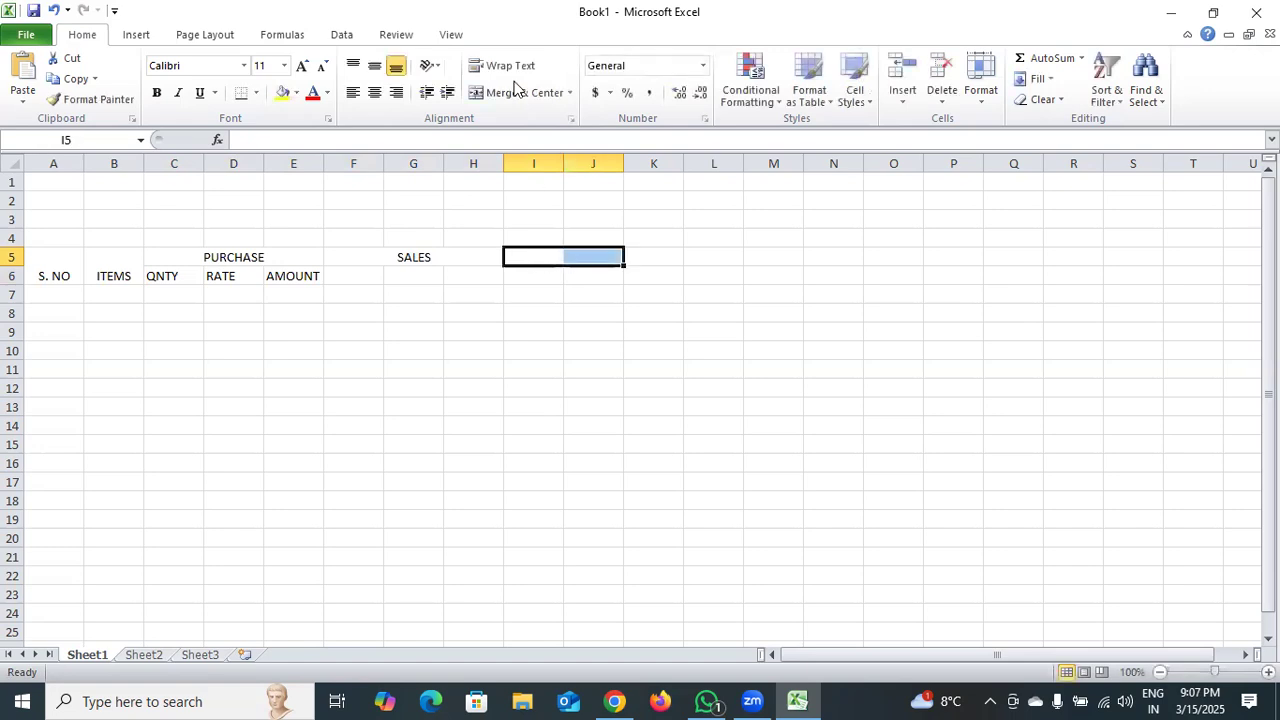
click(516, 93)
double_click(569, 257)
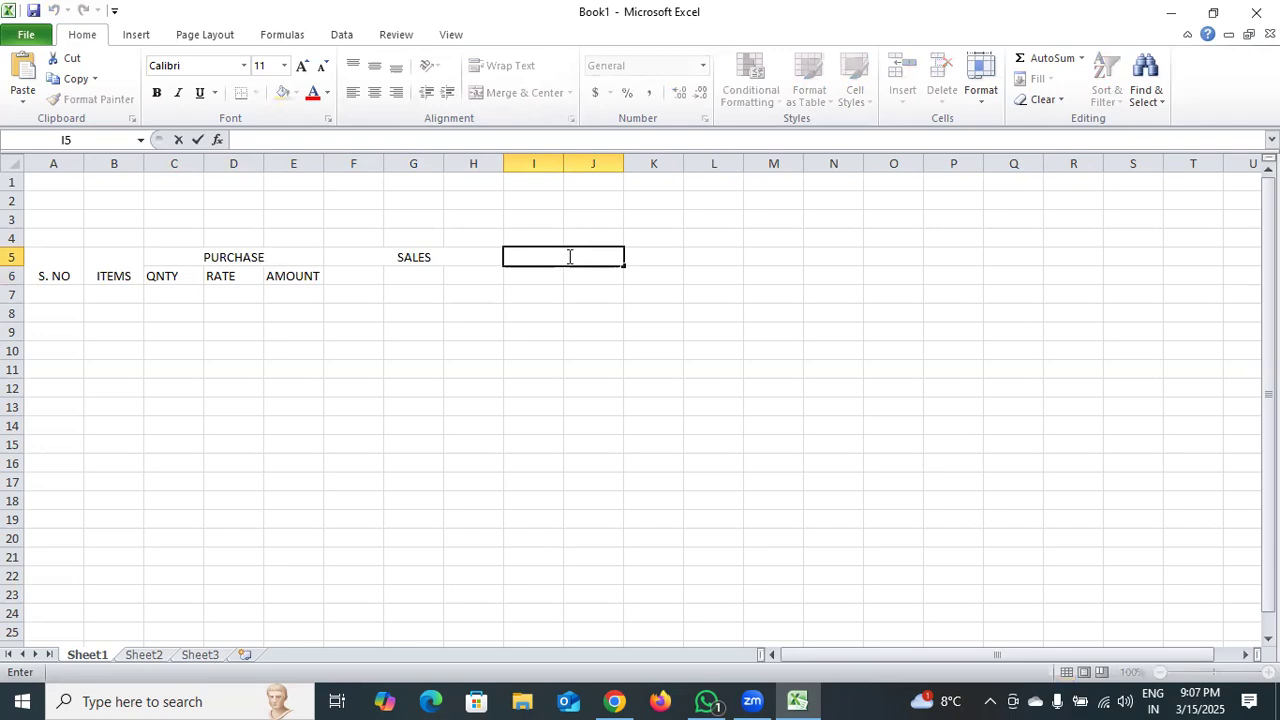
text(CLOSING STOCK)
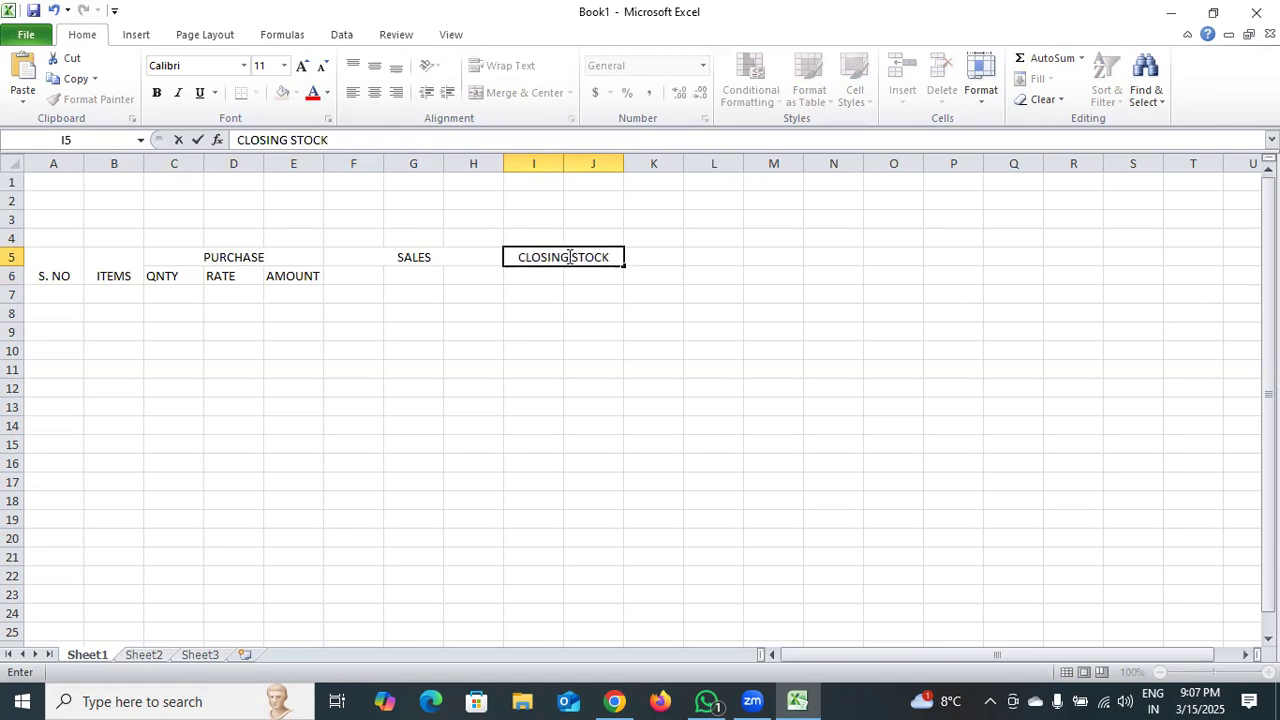
Merge and center cells K5:K6 and enter the heading PROFIT & LOSE.
drag(649, 257, 660, 274)
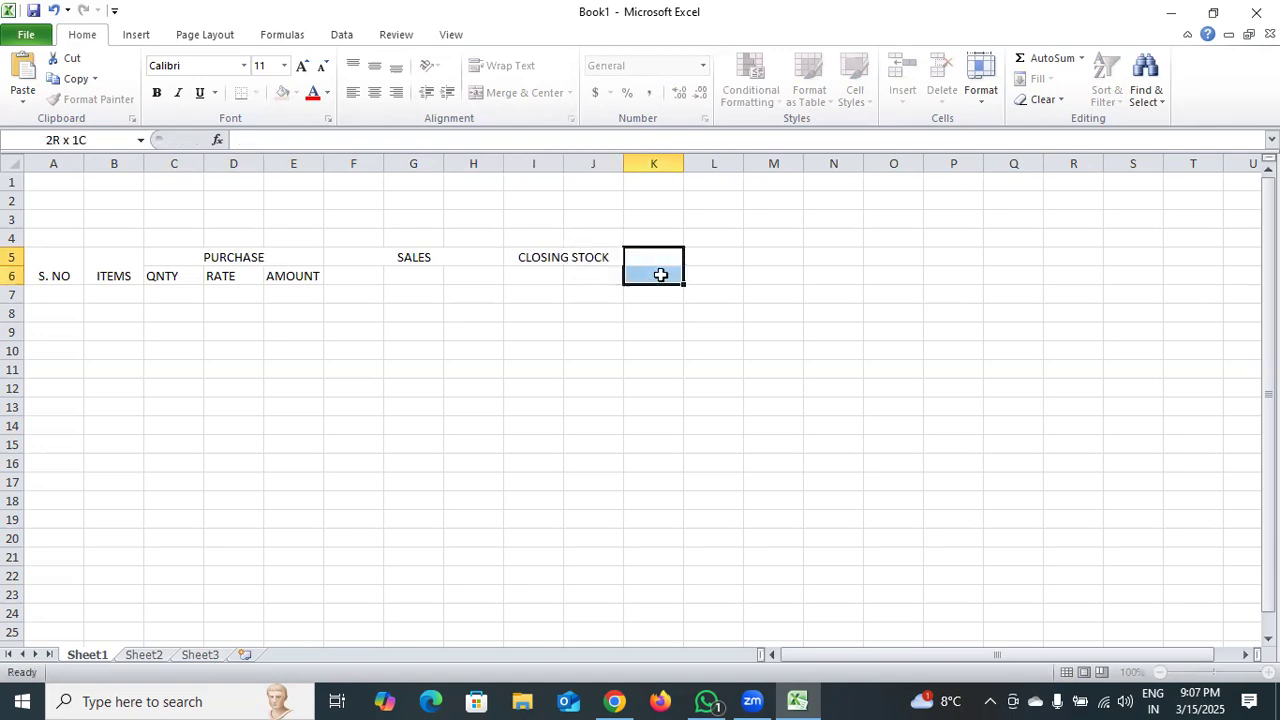
click(538, 93)
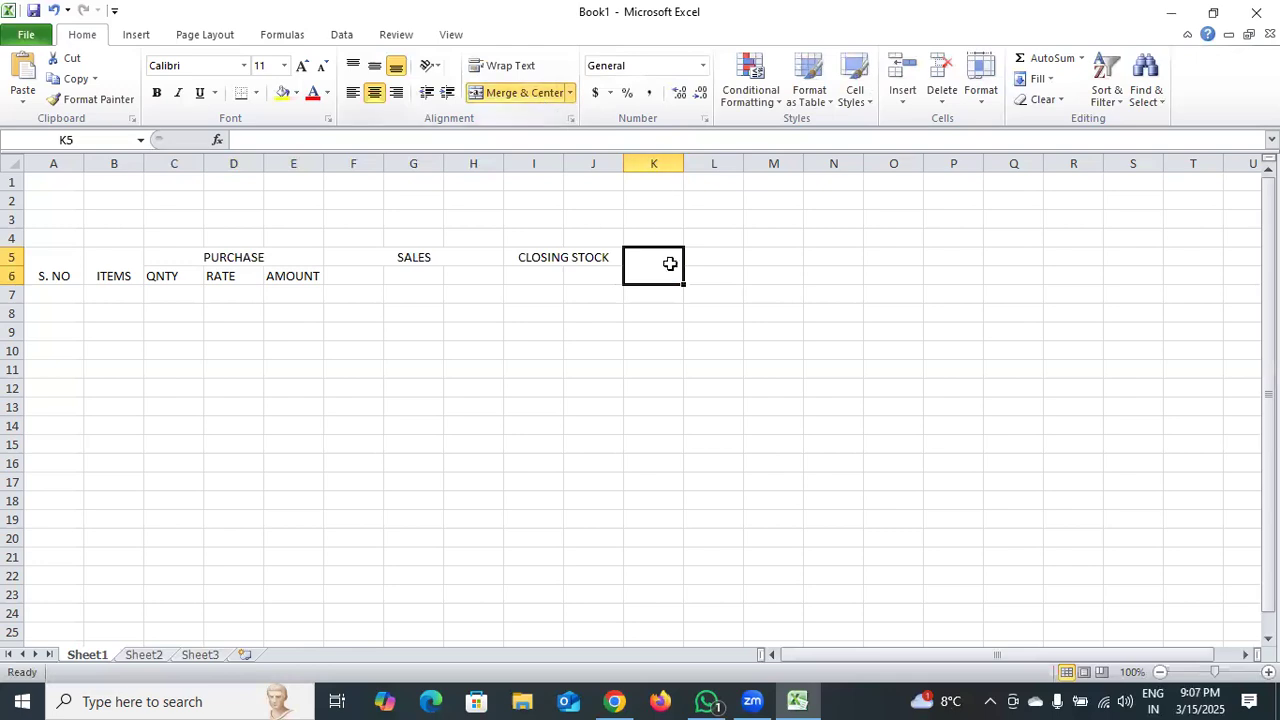
double_click(663, 264)
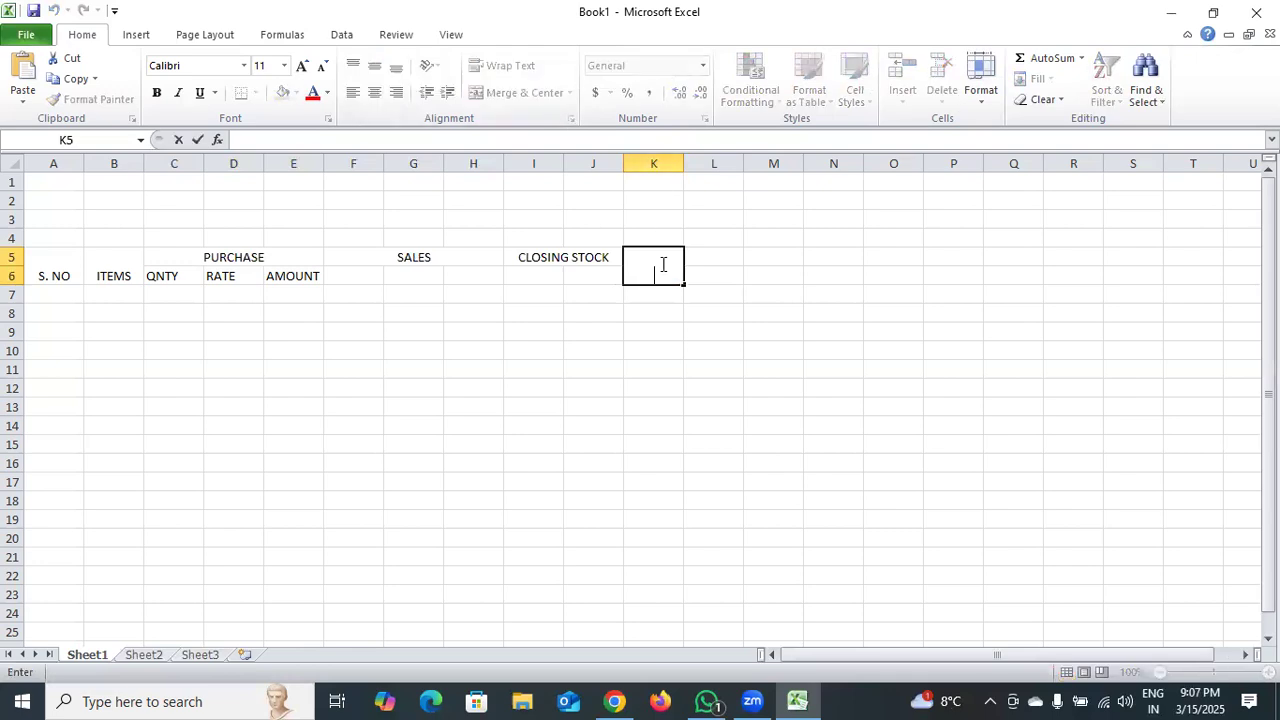
text(PROFIT & LOSE)
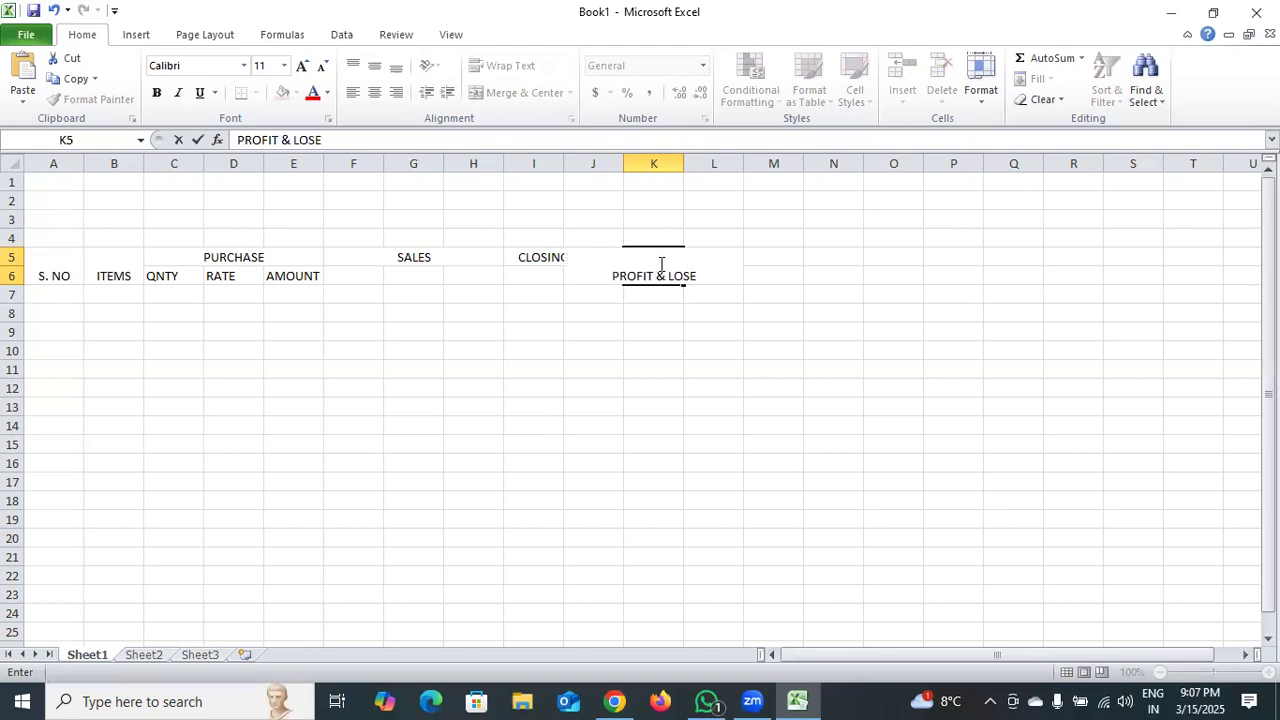
Widen column K so the PROFIT & LOSE heading fits inside it.
click(682, 163)
drag(684, 163, 724, 180)
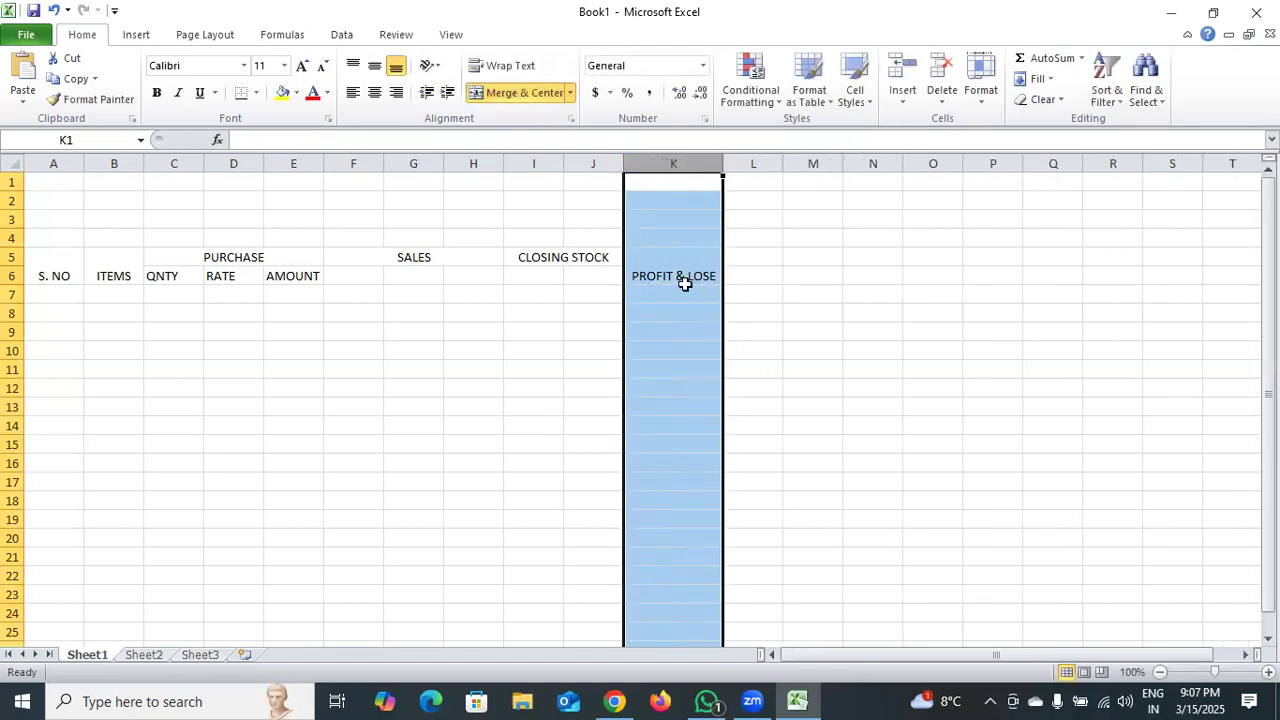
click(685, 287)
Middle-align the PROFIT & LOSE, ITEMS and S. NO headings vertically in their merged cells.
click(682, 278)
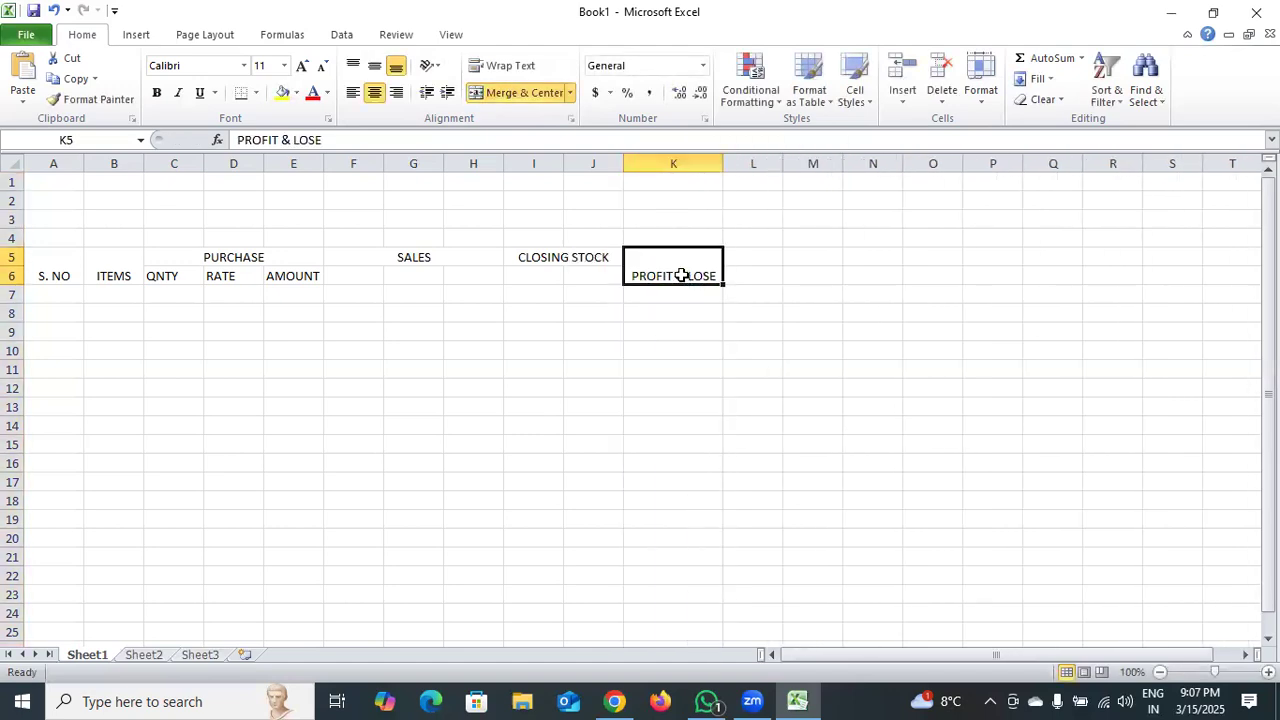
click(374, 66)
click(136, 270)
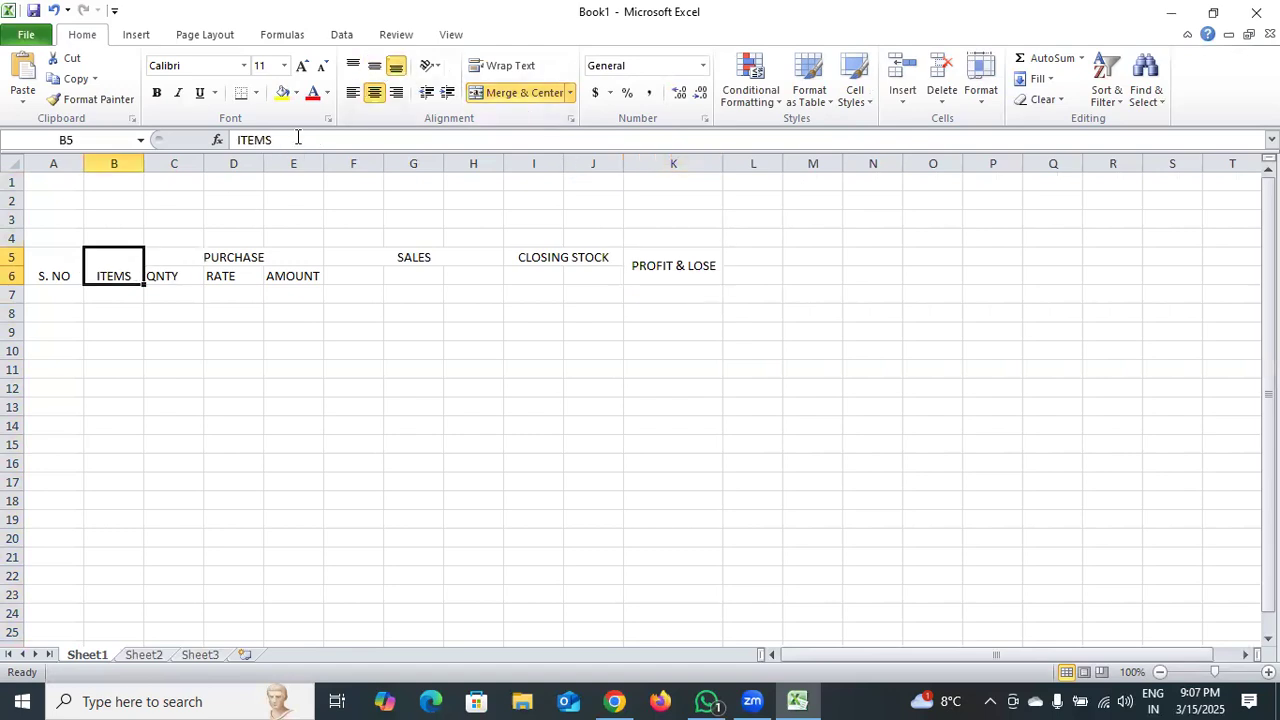
click(374, 66)
click(52, 275)
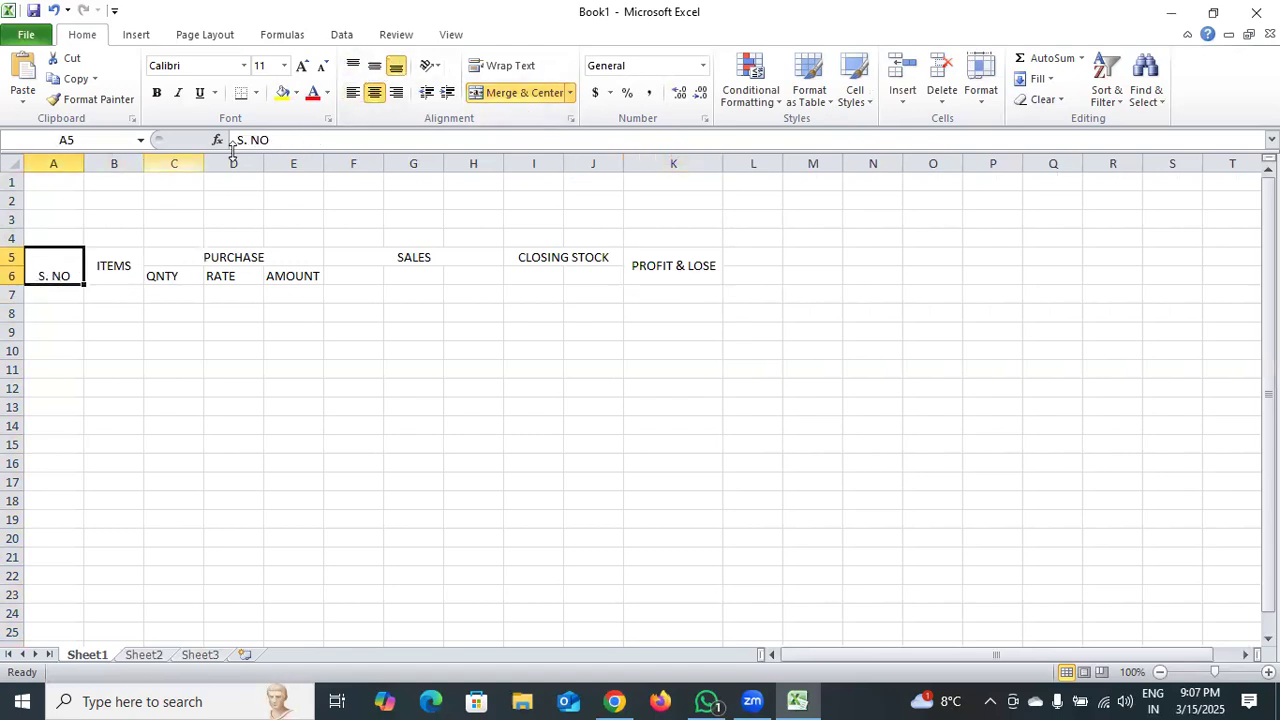
click(374, 66)
click(210, 368)
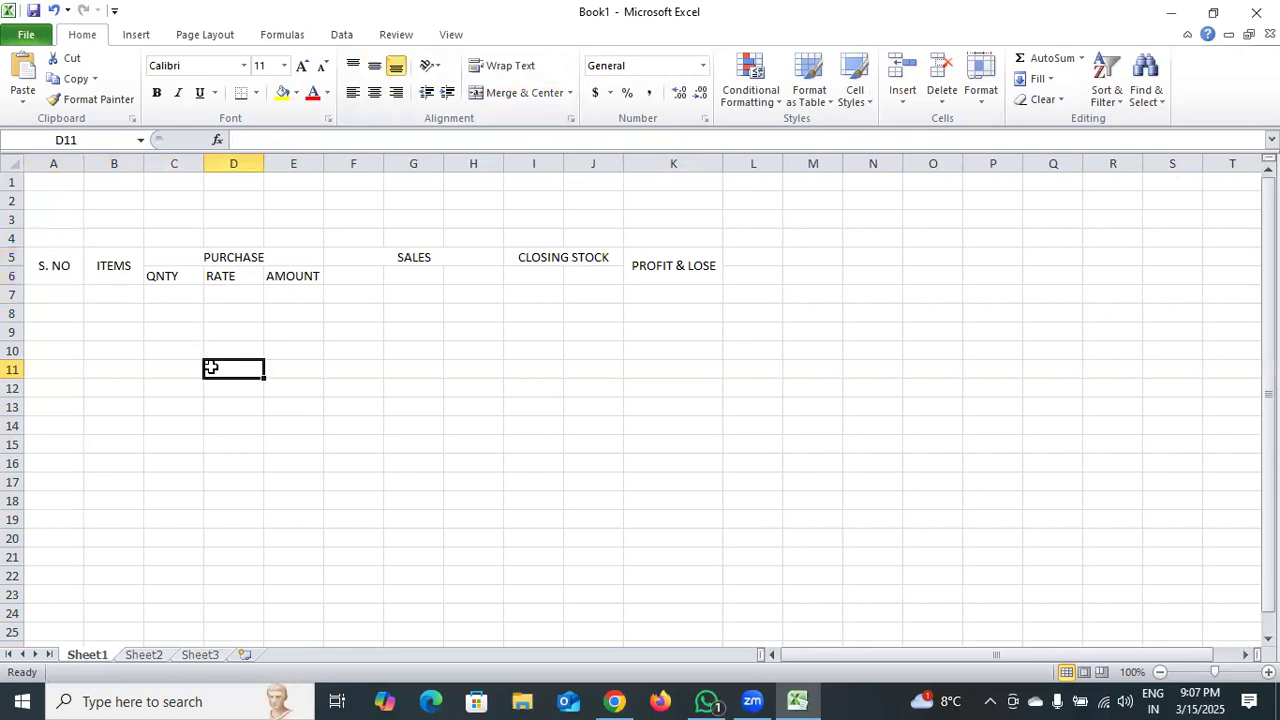
Merge and center cells A1:K2 and enter the title MS LONE COMPUTER WORK.
drag(59, 176, 670, 200)
click(544, 93)
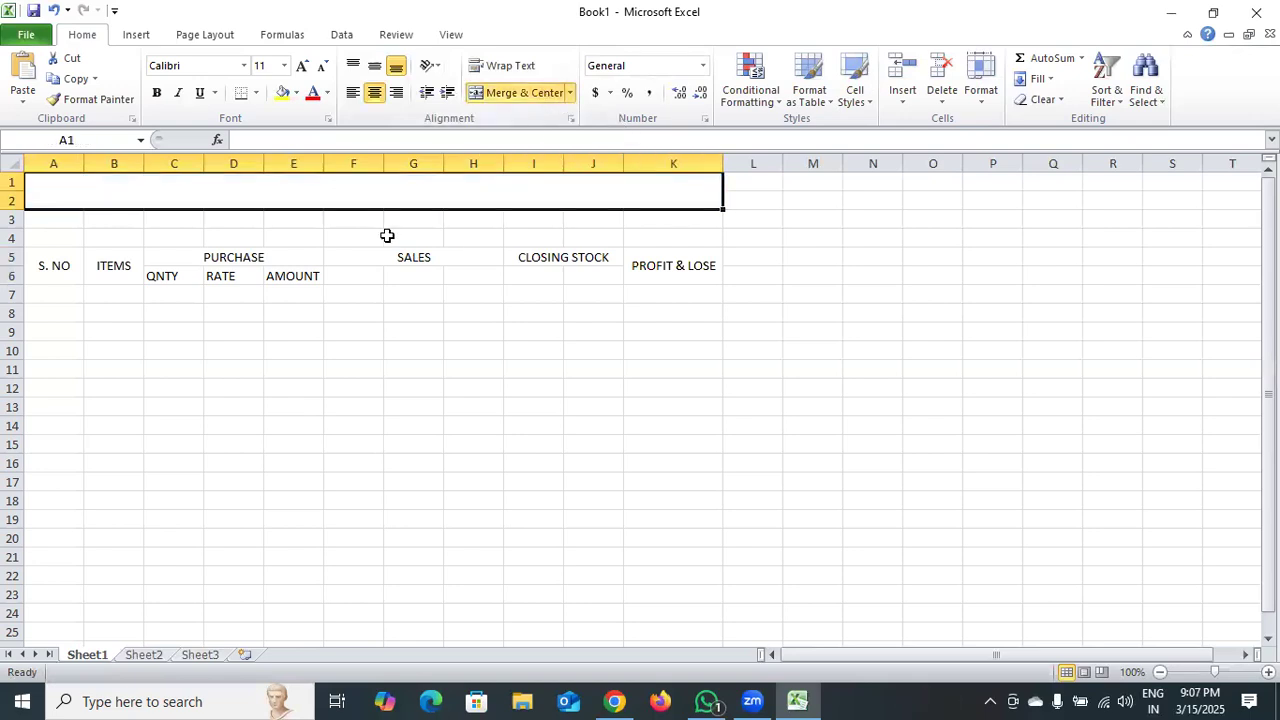
double_click(372, 200)
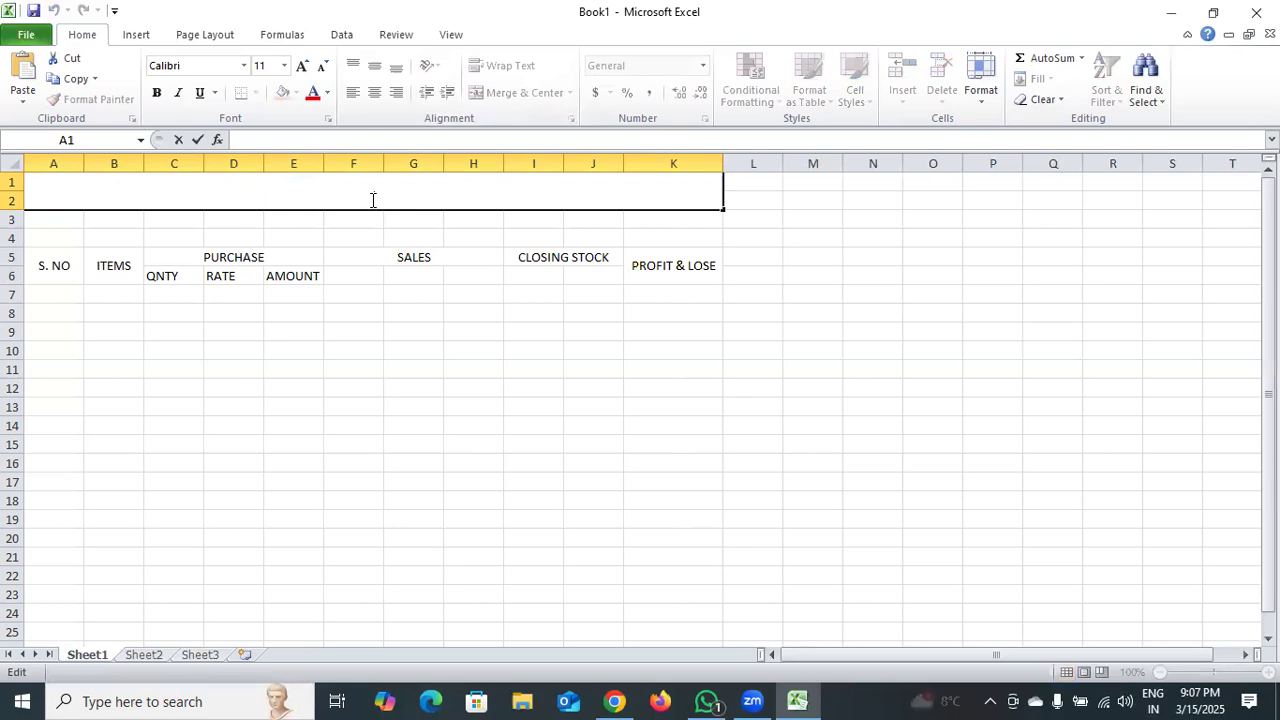
text(MS LONE CP)
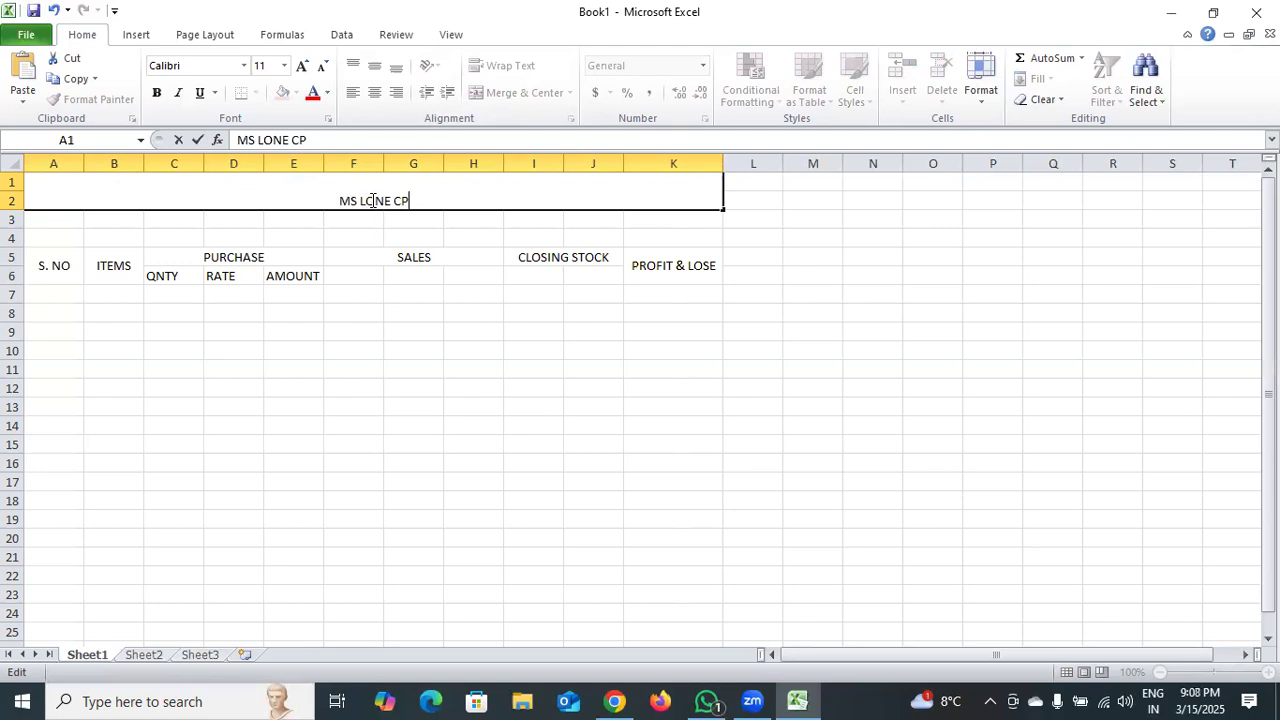
text(MPUTER)
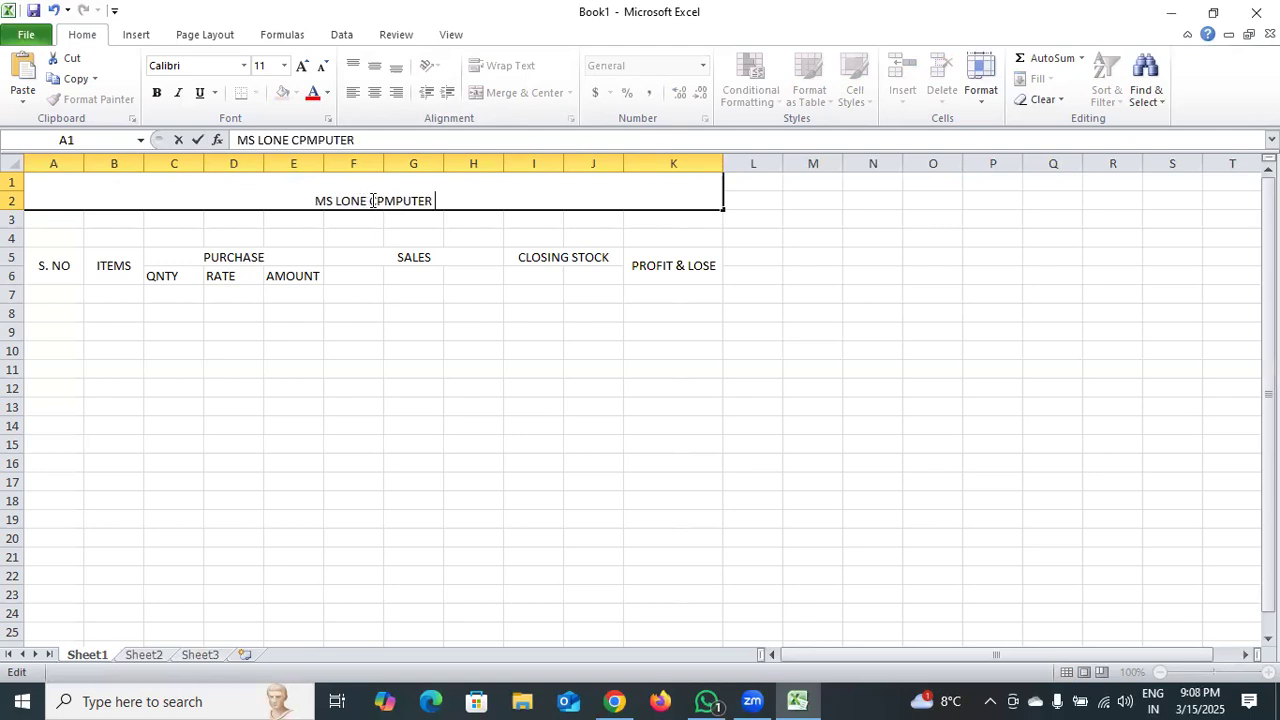
text( WORK)
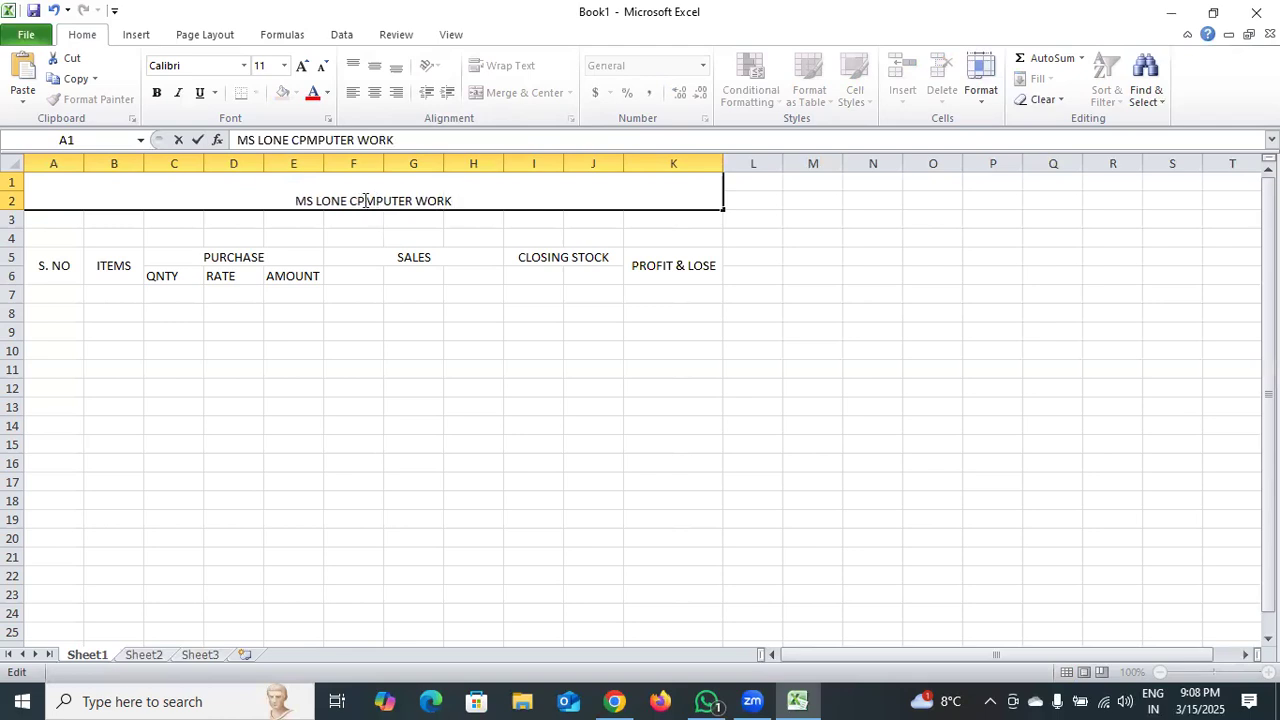
click(362, 204)
key(Delete)
text(O)
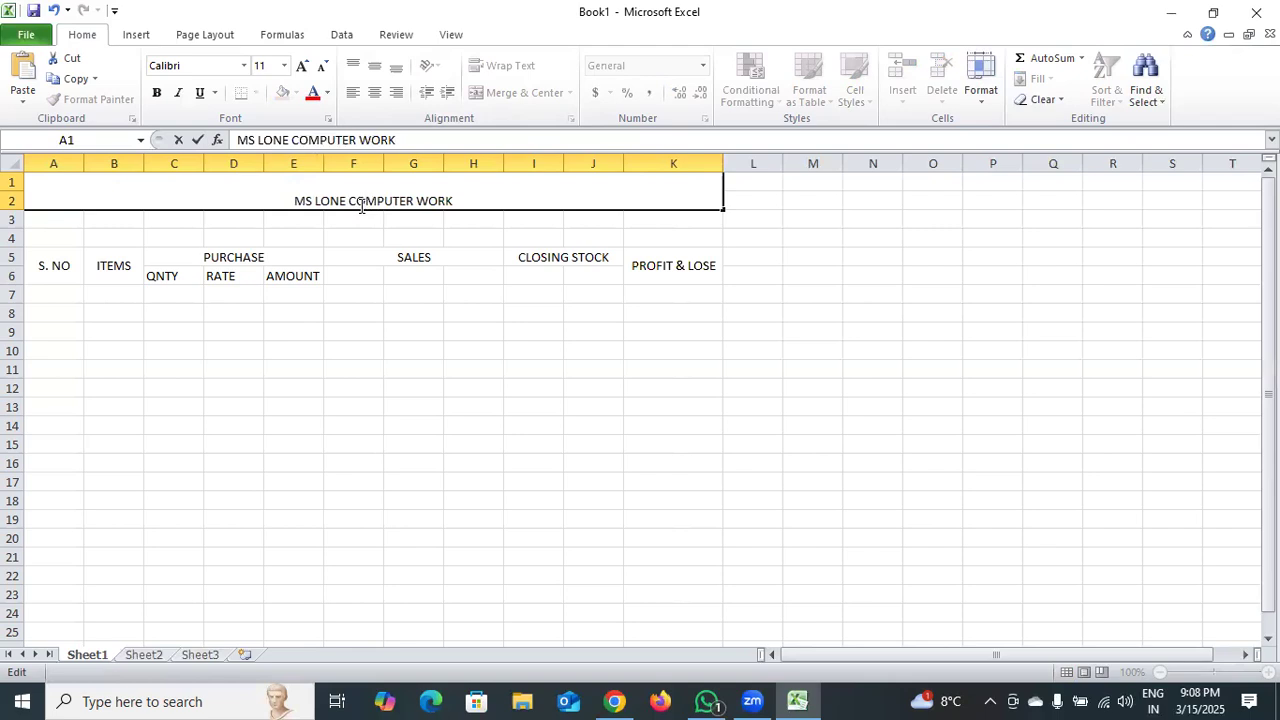
Enter the text STOCK MANAGEMENT in cell A3.
drag(55, 220, 652, 220)
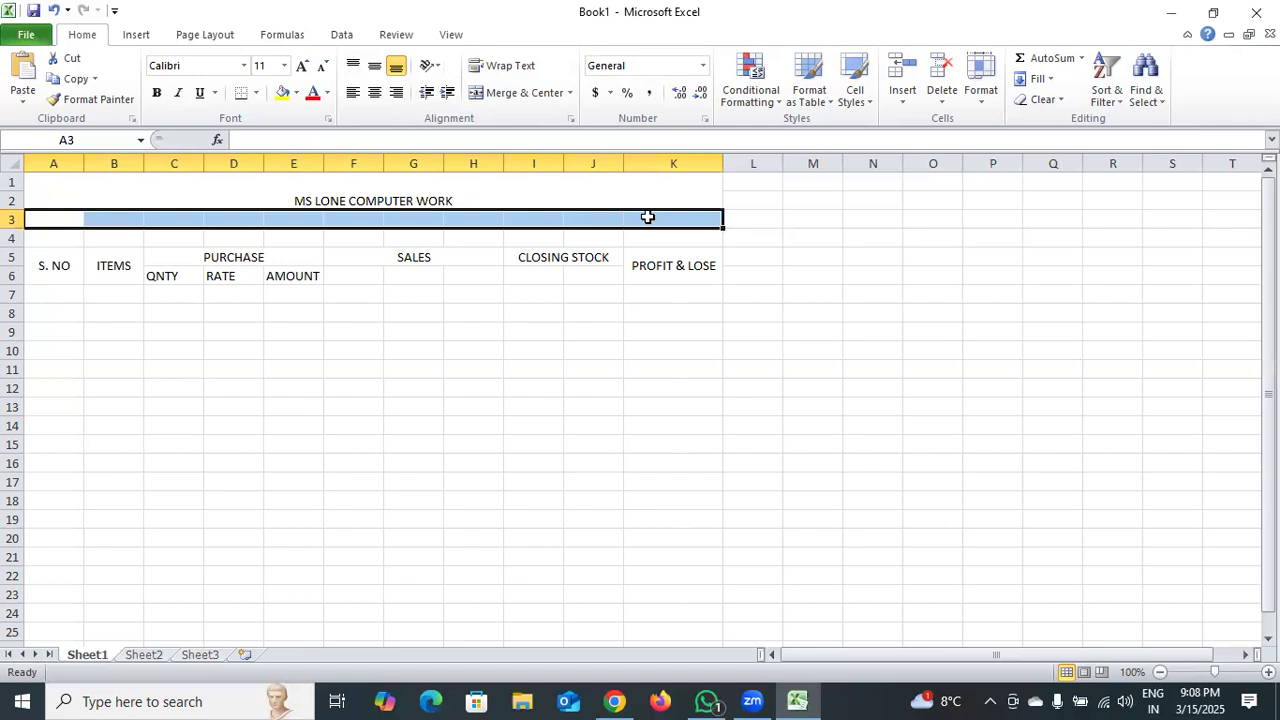
text(STOCK MANA)
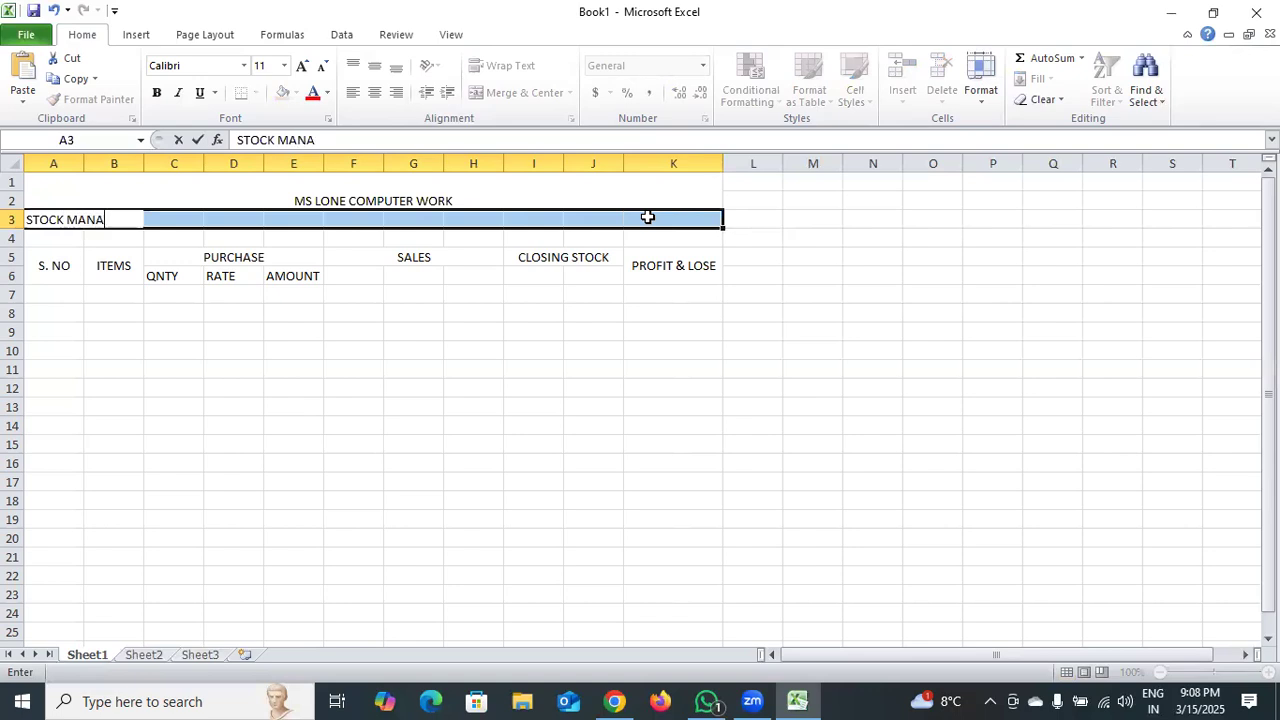
text(GEMENT)
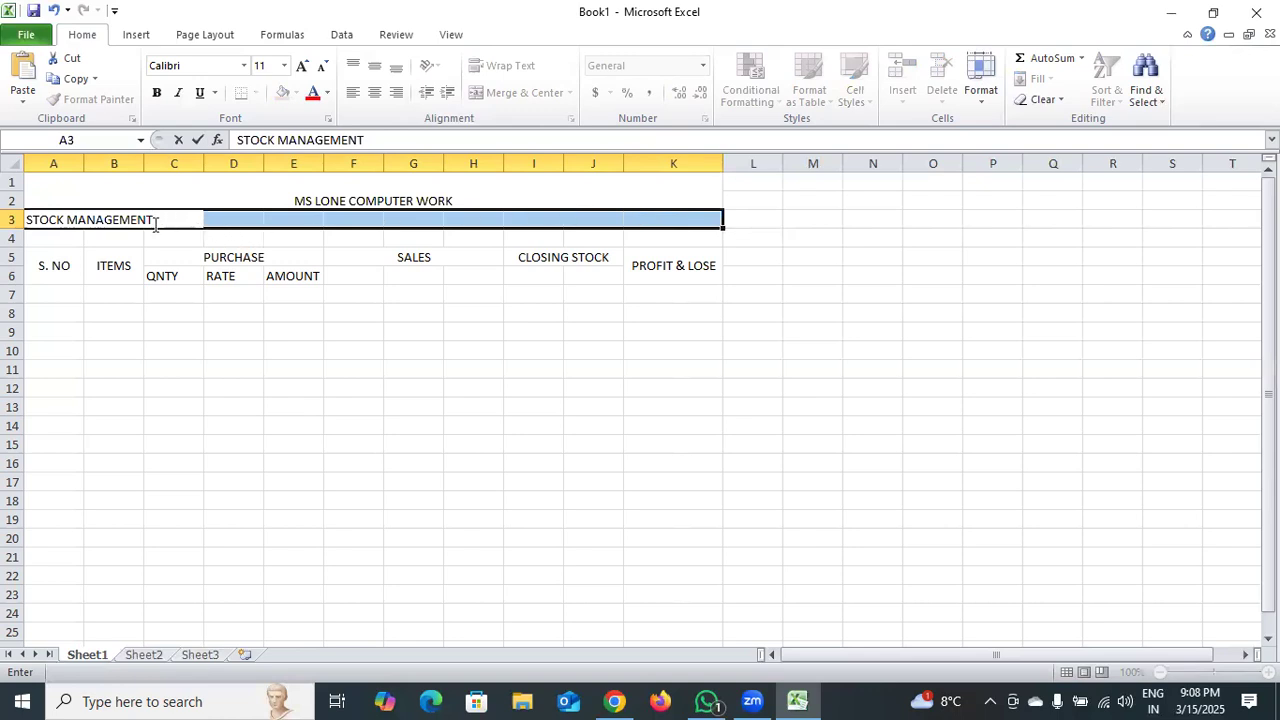
Move the STOCK MANAGEMENT text out of A3 into row 4, merging and centering cells A4:K4 for it.
click(37, 231)
drag(155, 220, 12, 220)
key(ctrl+c)
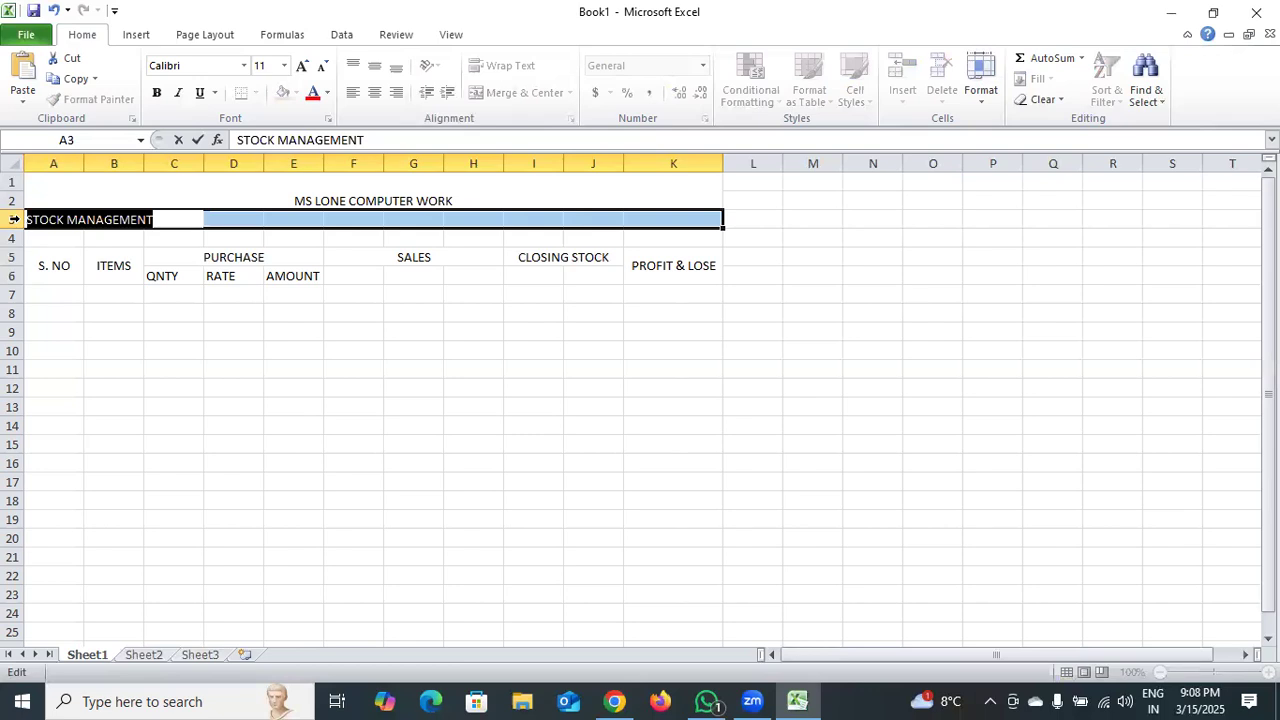
key(BackSpace)
drag(60, 240, 688, 243)
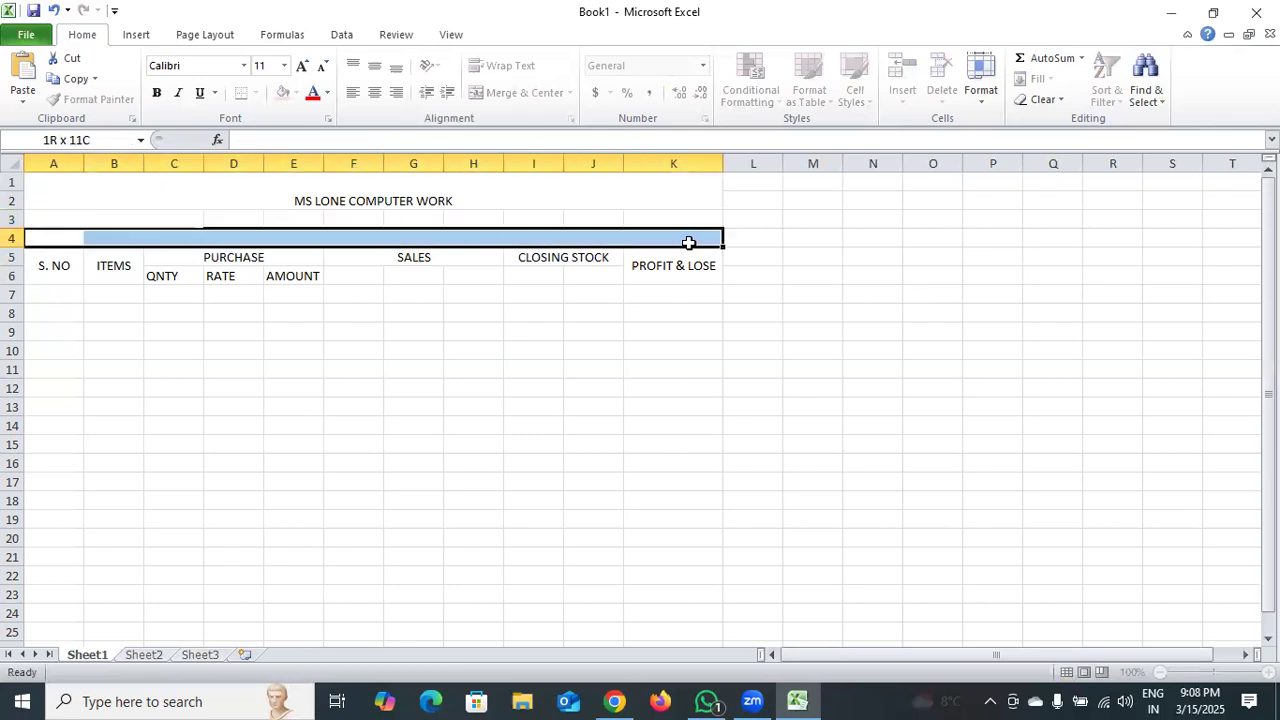
click(548, 95)
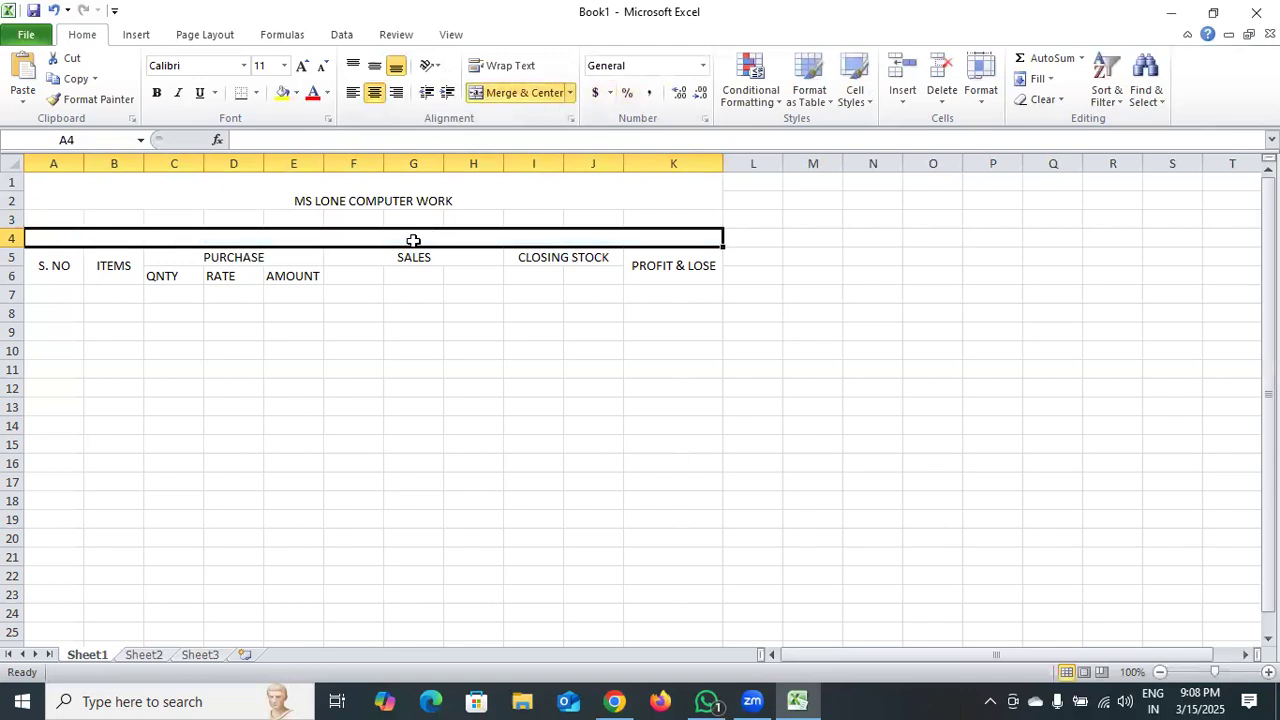
key(ctrl+v)
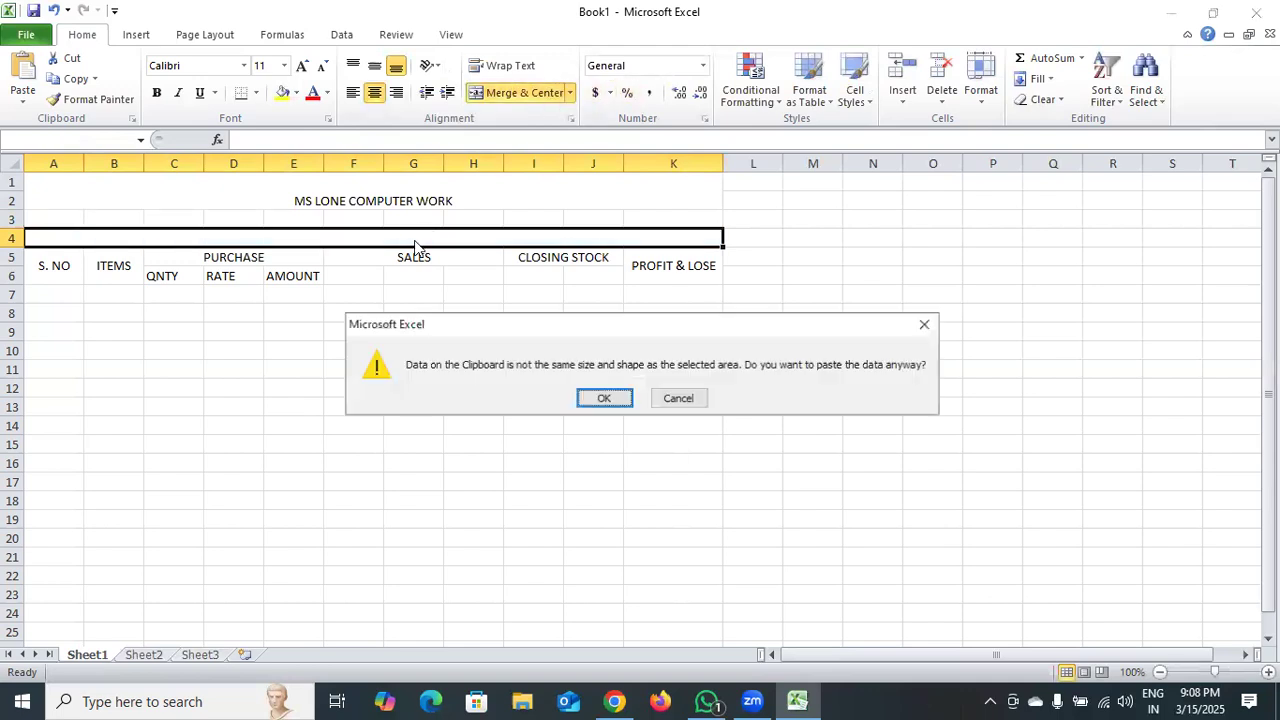
click(924, 327)
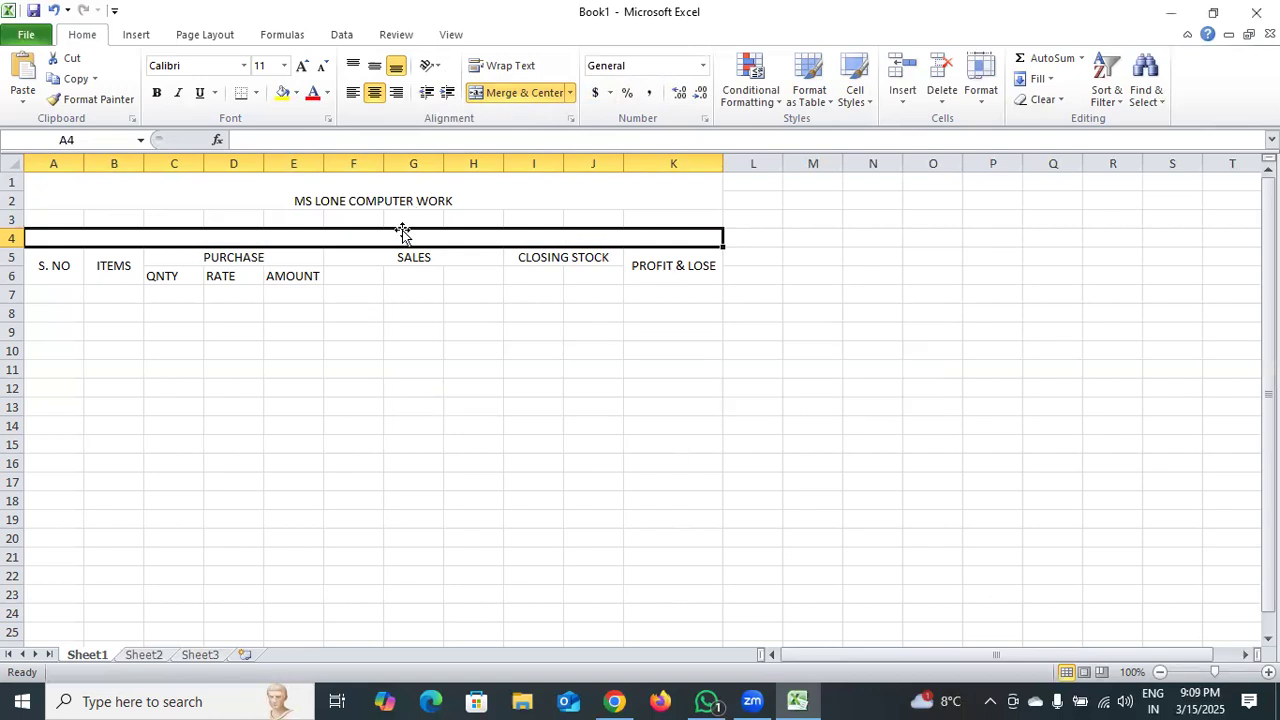
double_click(401, 233)
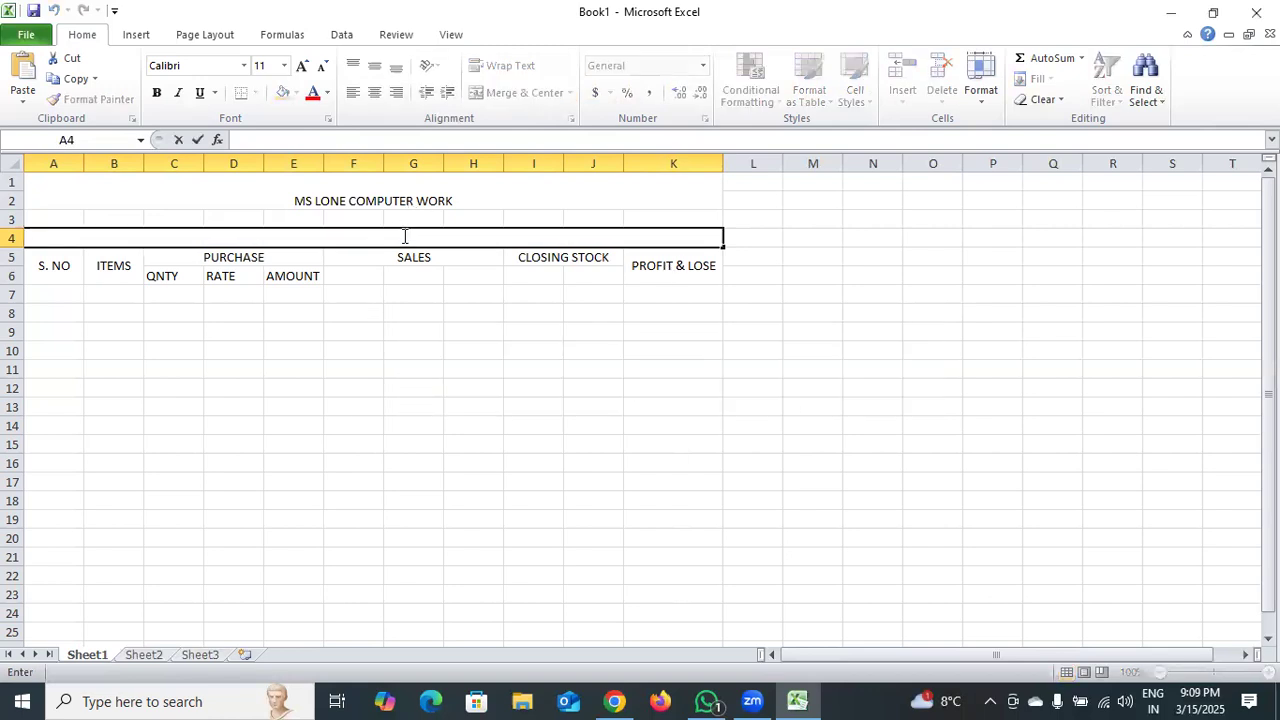
key(ctrl+v)
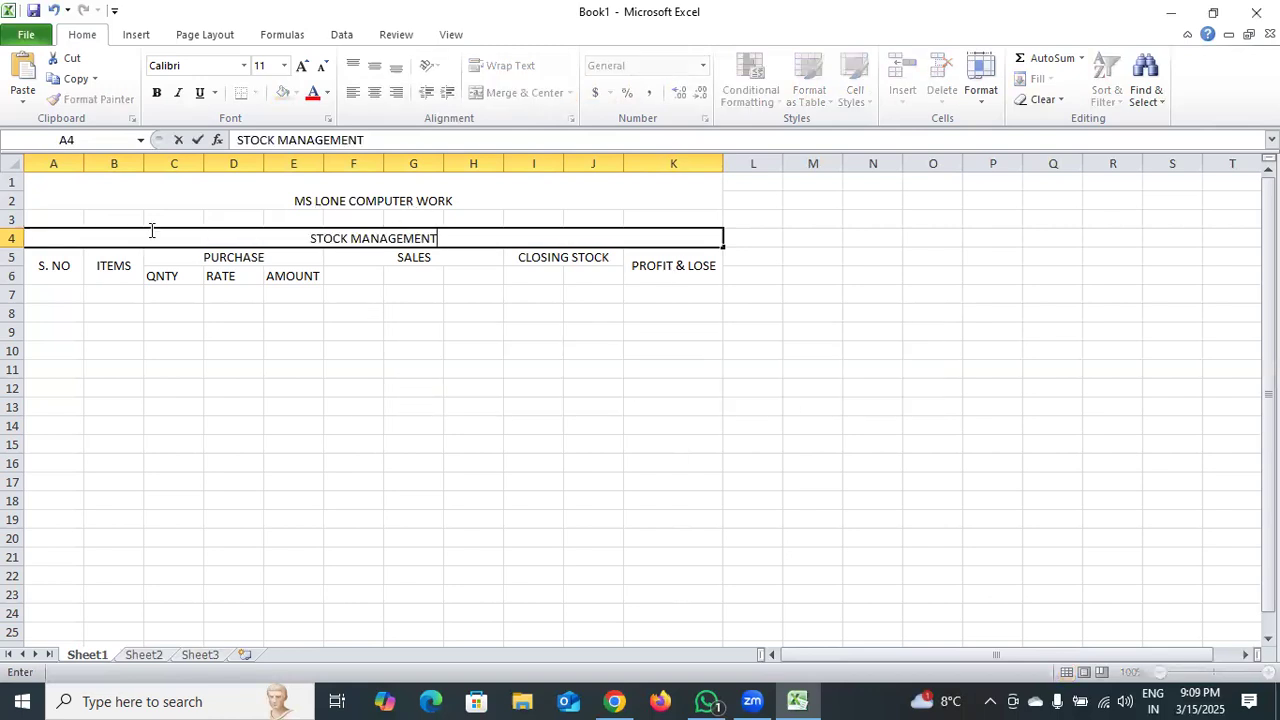
Merge and center cells A3:K3 and enter the shop's full address with postal code.
drag(57, 215, 651, 217)
click(530, 93)
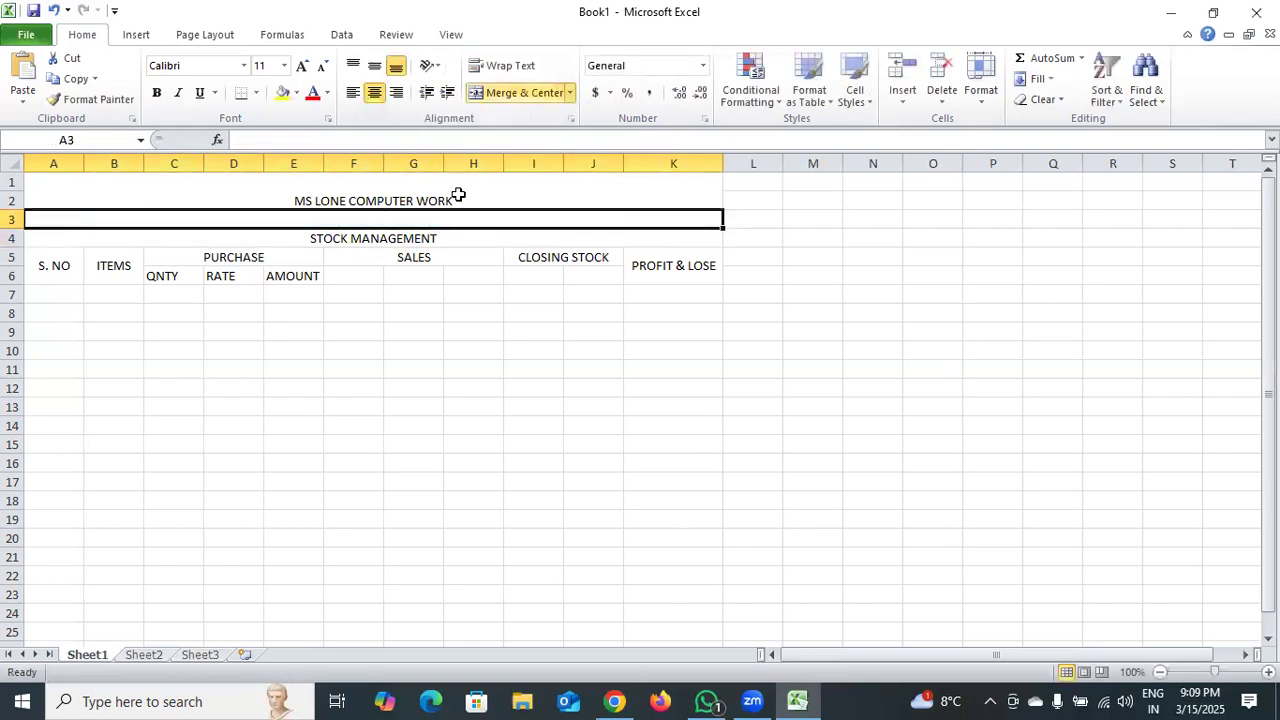
double_click(427, 220)
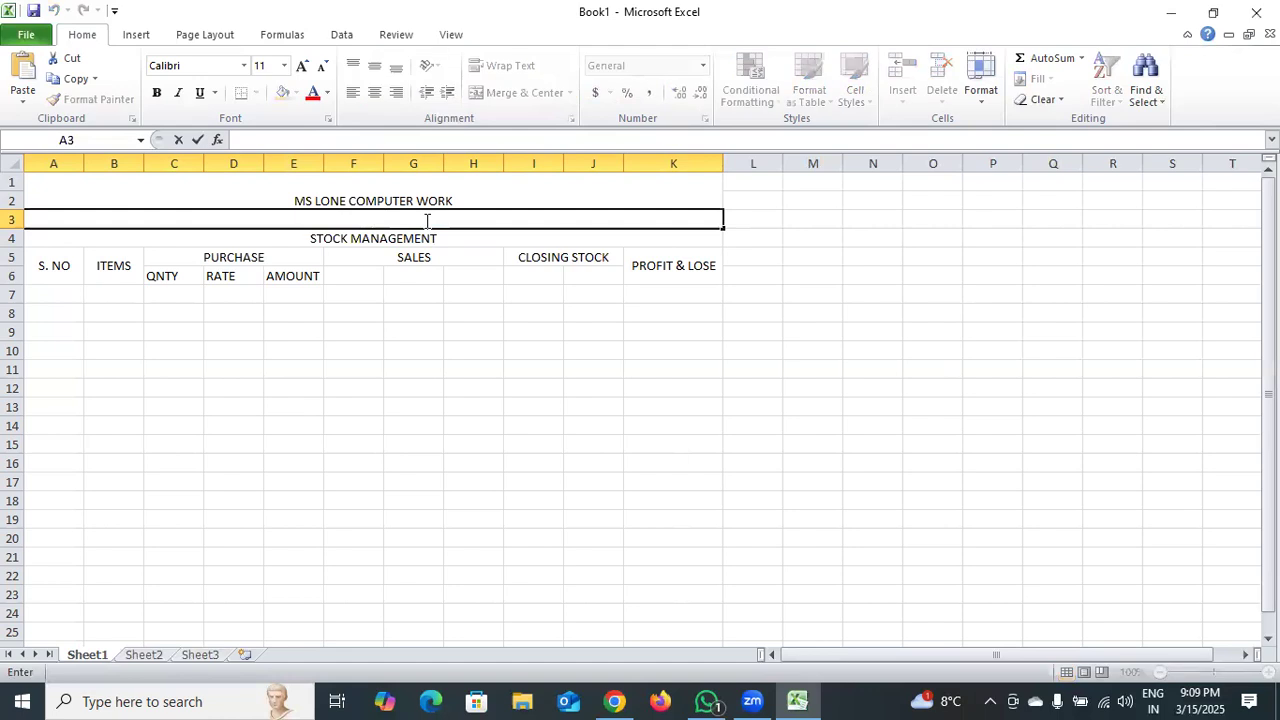
text(NEAR JK BANK ASSA)
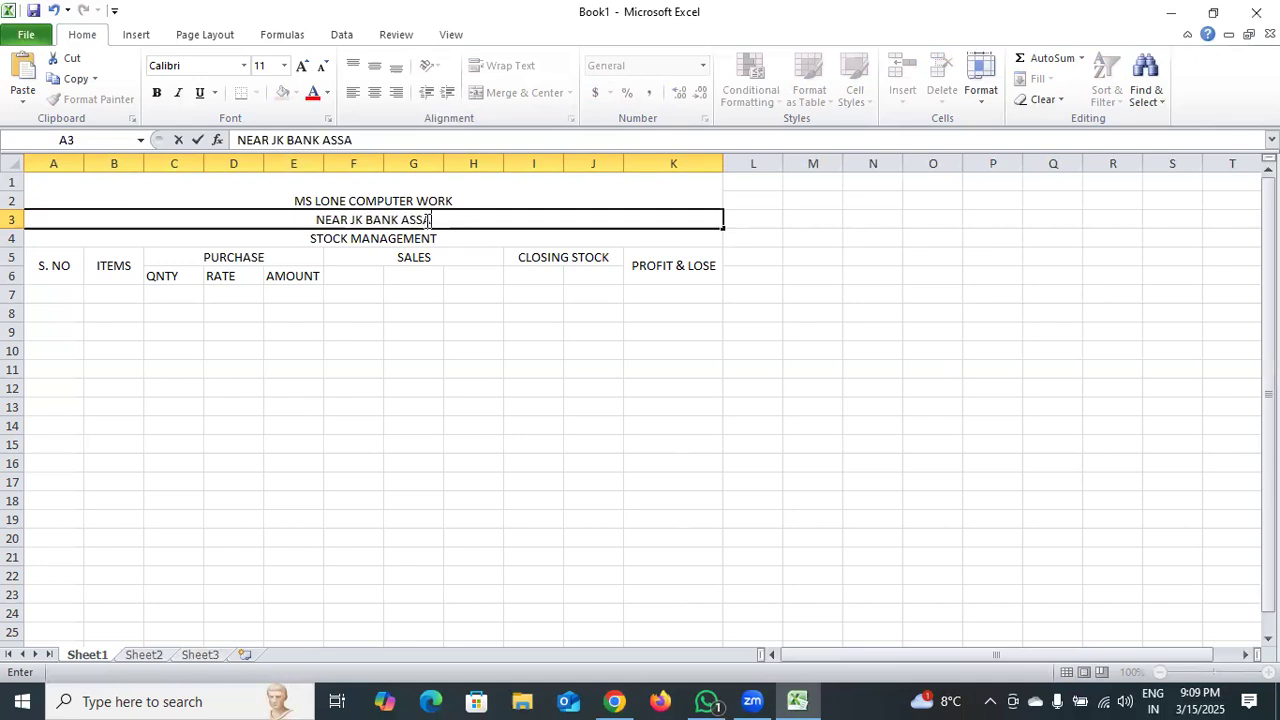
text(R D)
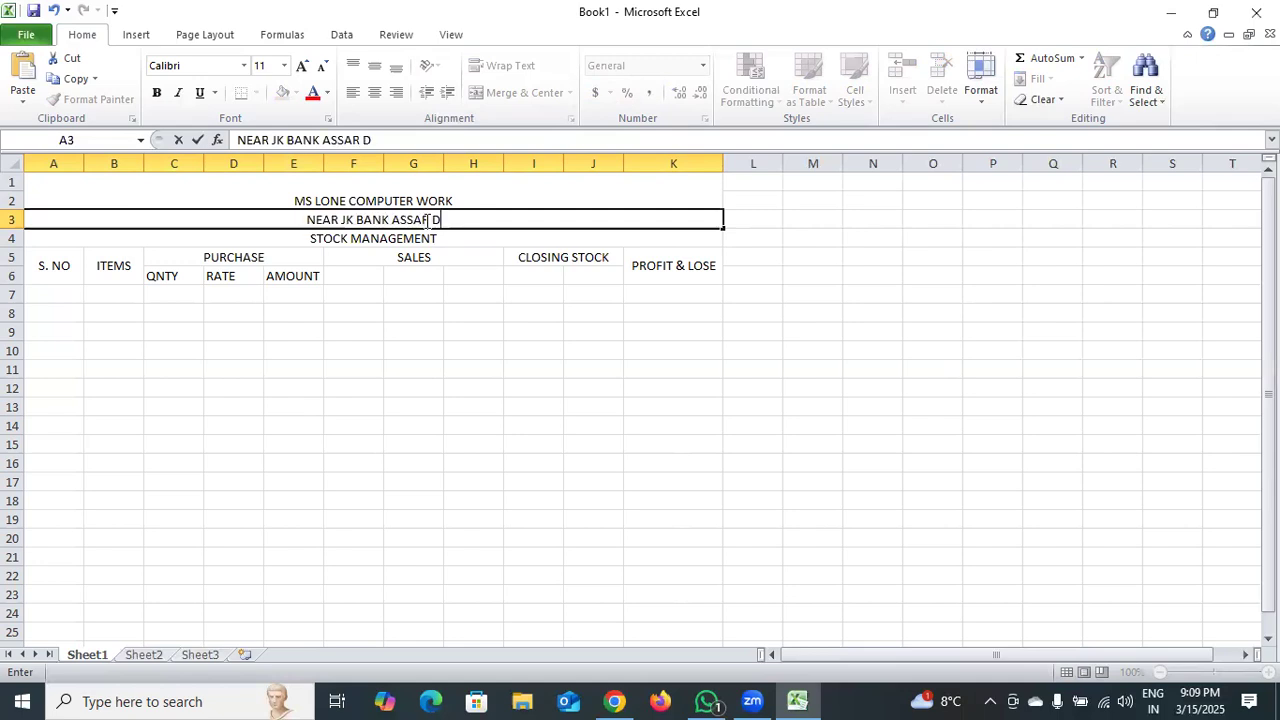
text(ODA J)
text(&K )
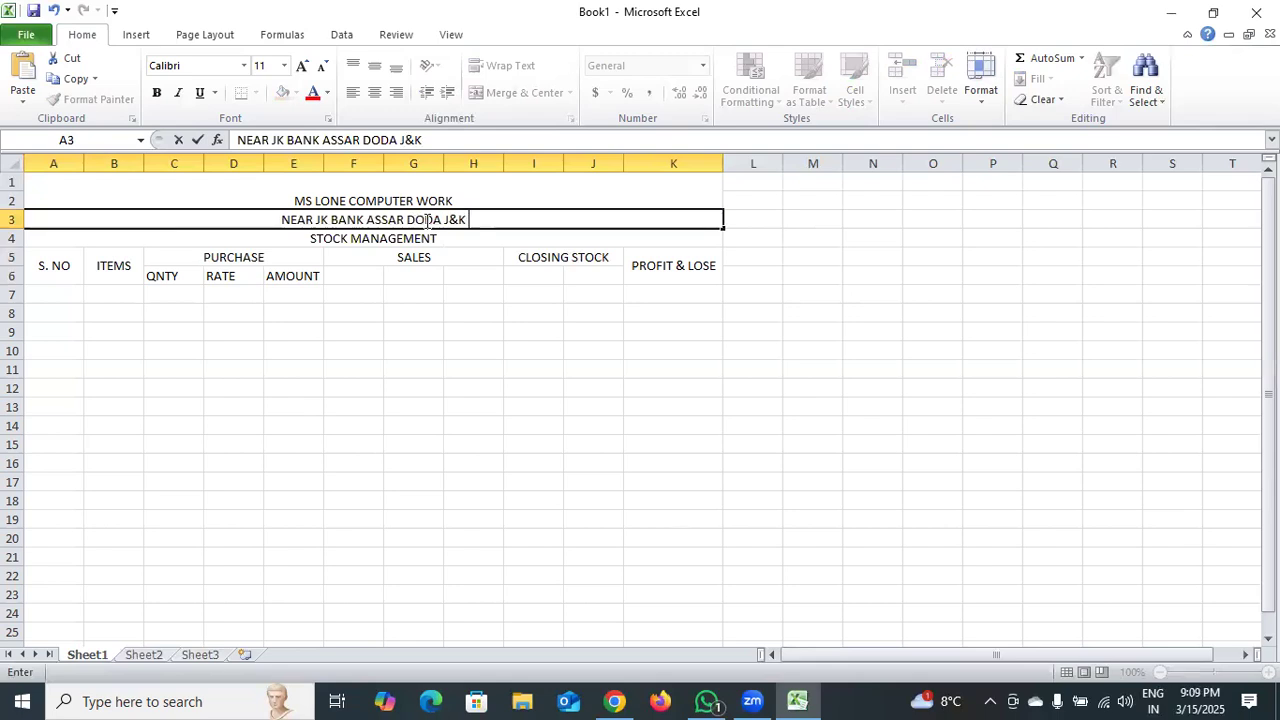
text(182143)
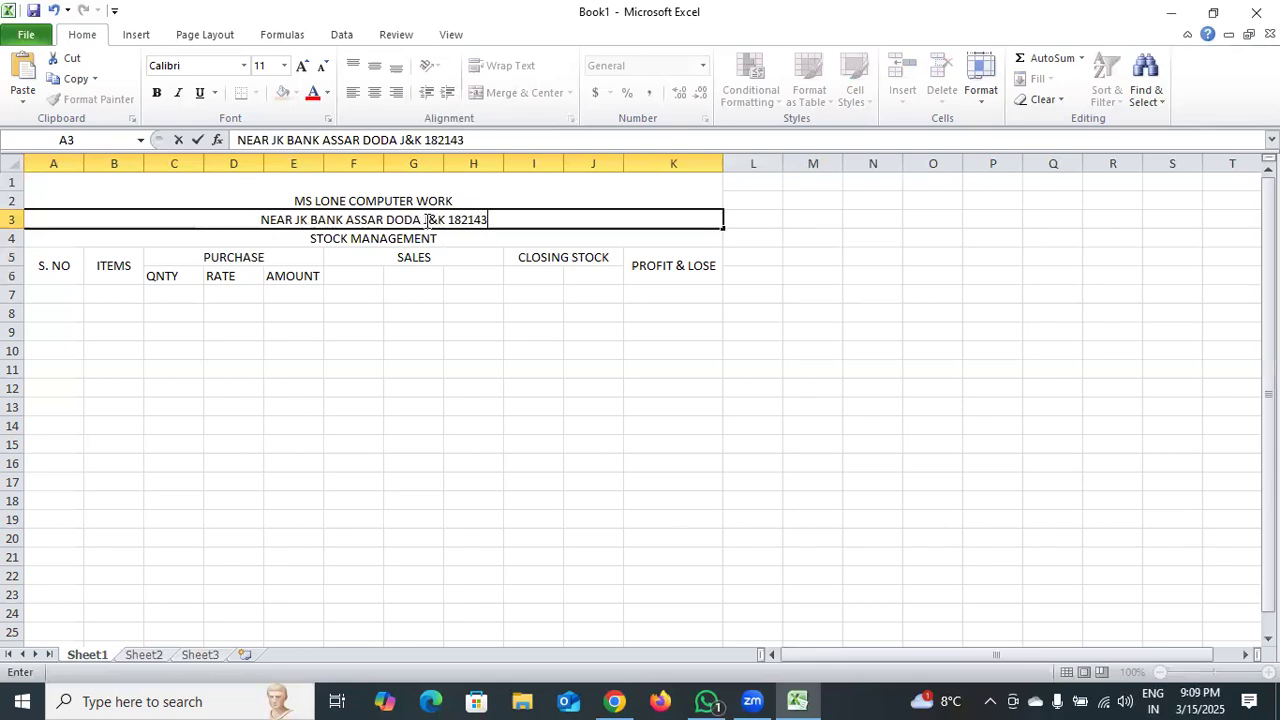
Middle-align the shop title, the address line and the STOCK MANAGEMENT heading vertically in their merged cells.
click(414, 200)
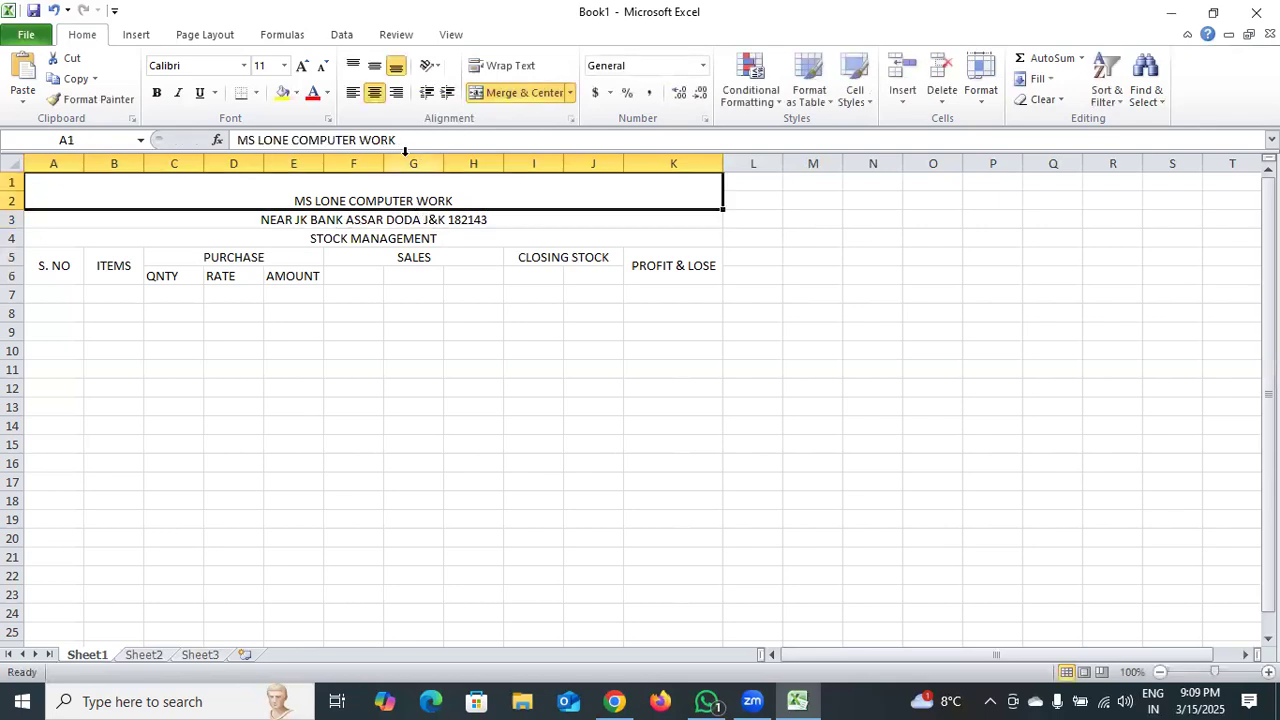
click(372, 68)
click(390, 219)
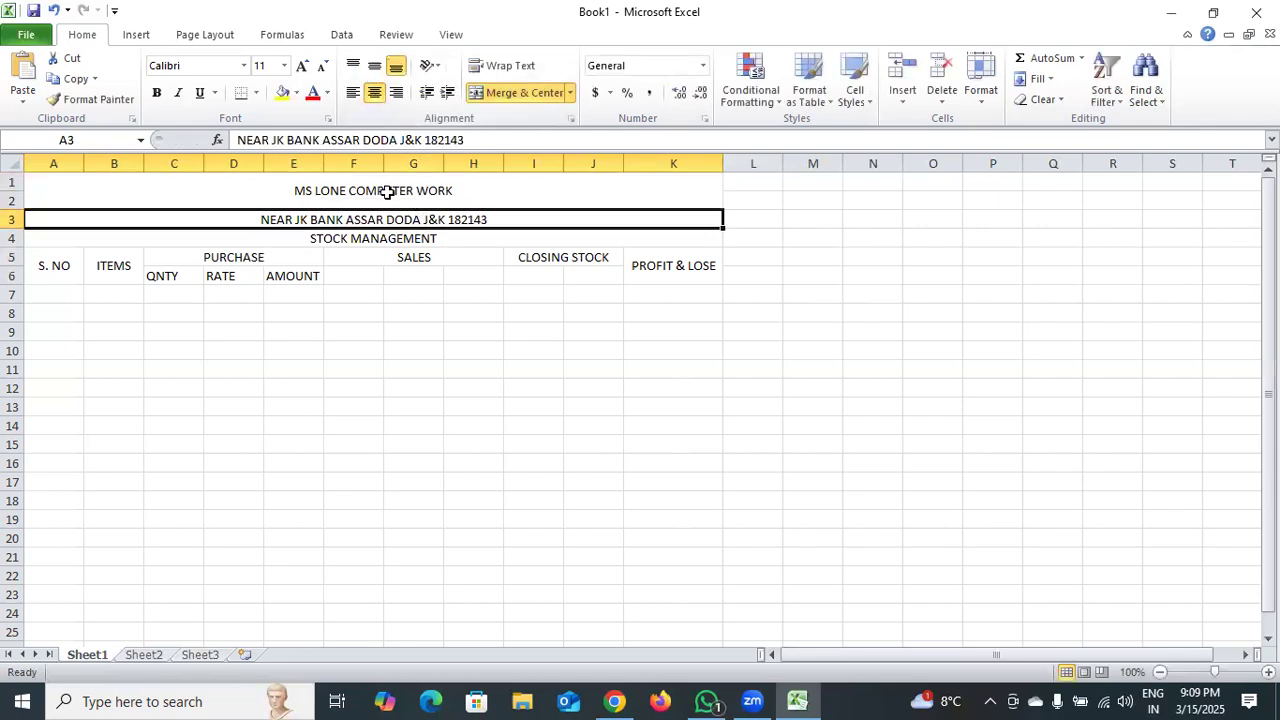
click(373, 68)
click(366, 238)
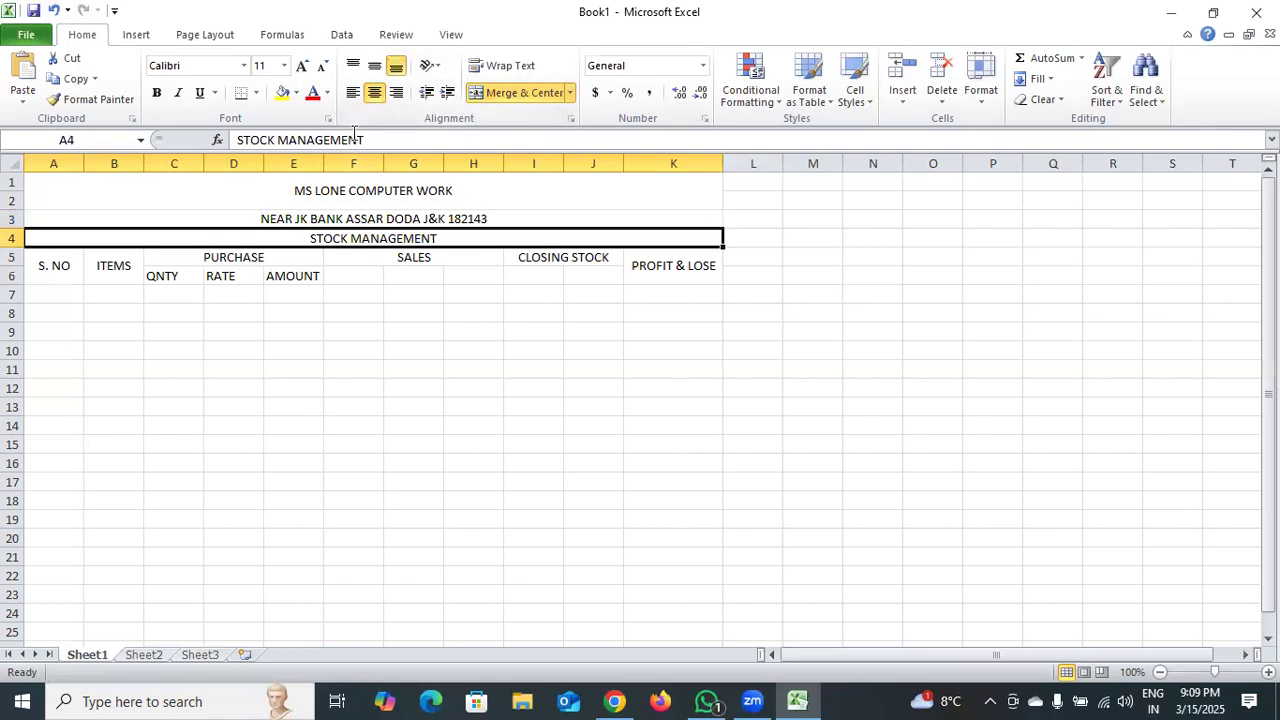
click(374, 67)
Apply All Borders to the whole table range A1:K16.
drag(200, 190, 203, 359)
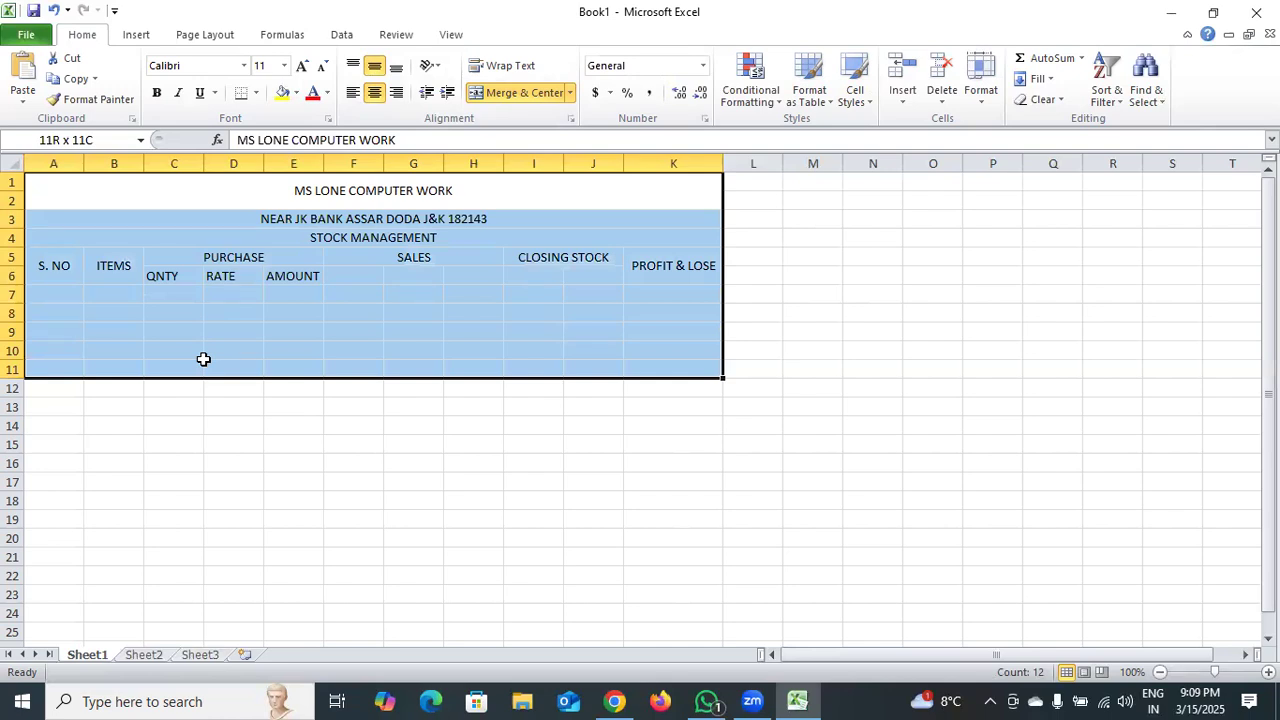
drag(203, 359, 205, 386)
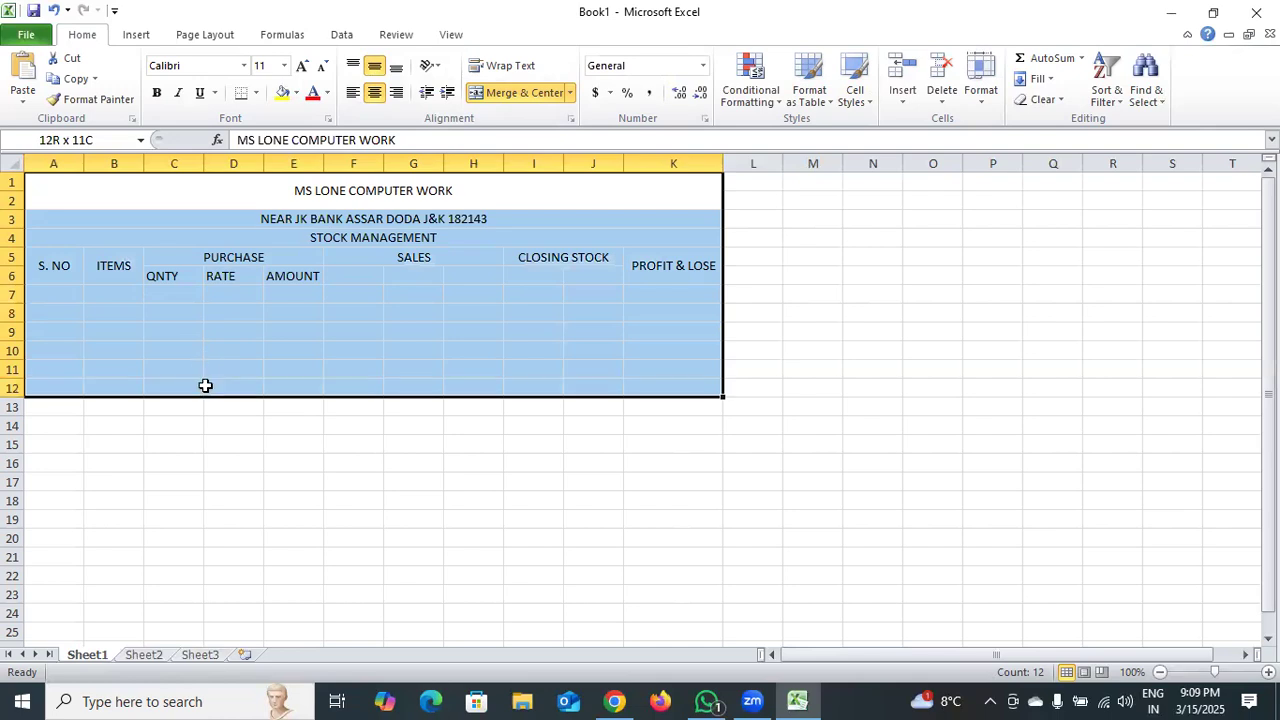
drag(205, 386, 200, 455)
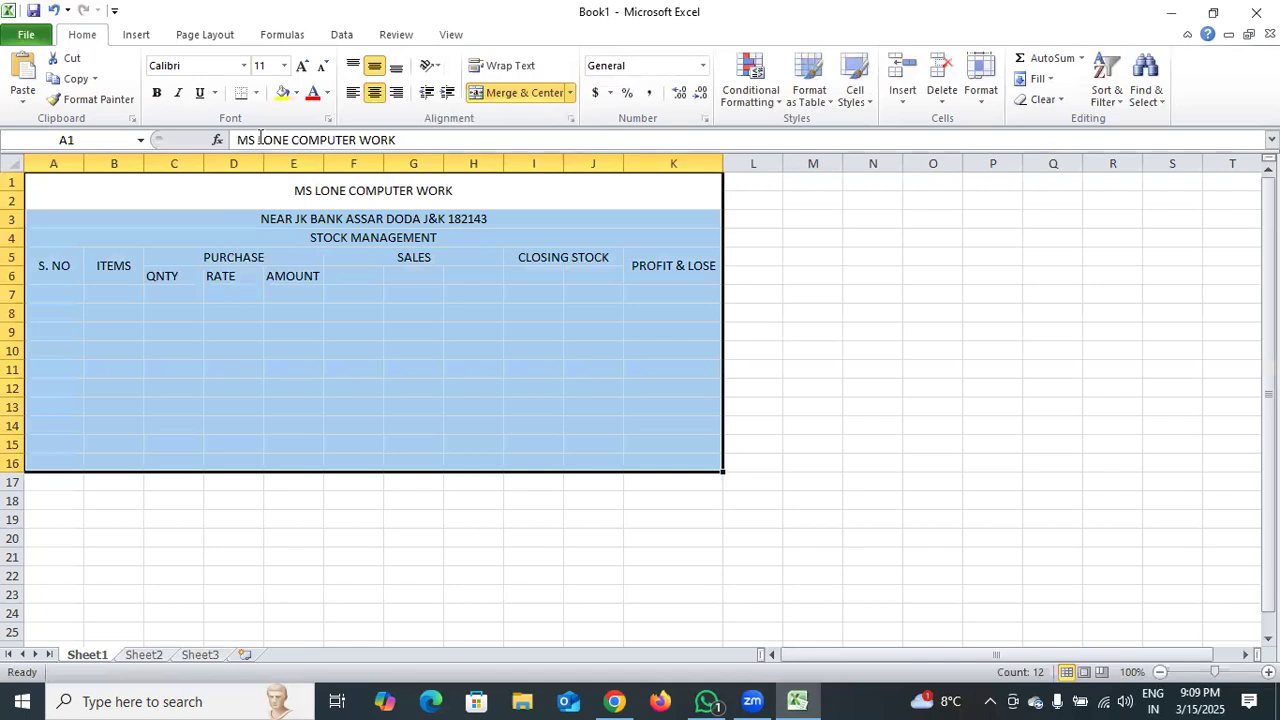
click(257, 94)
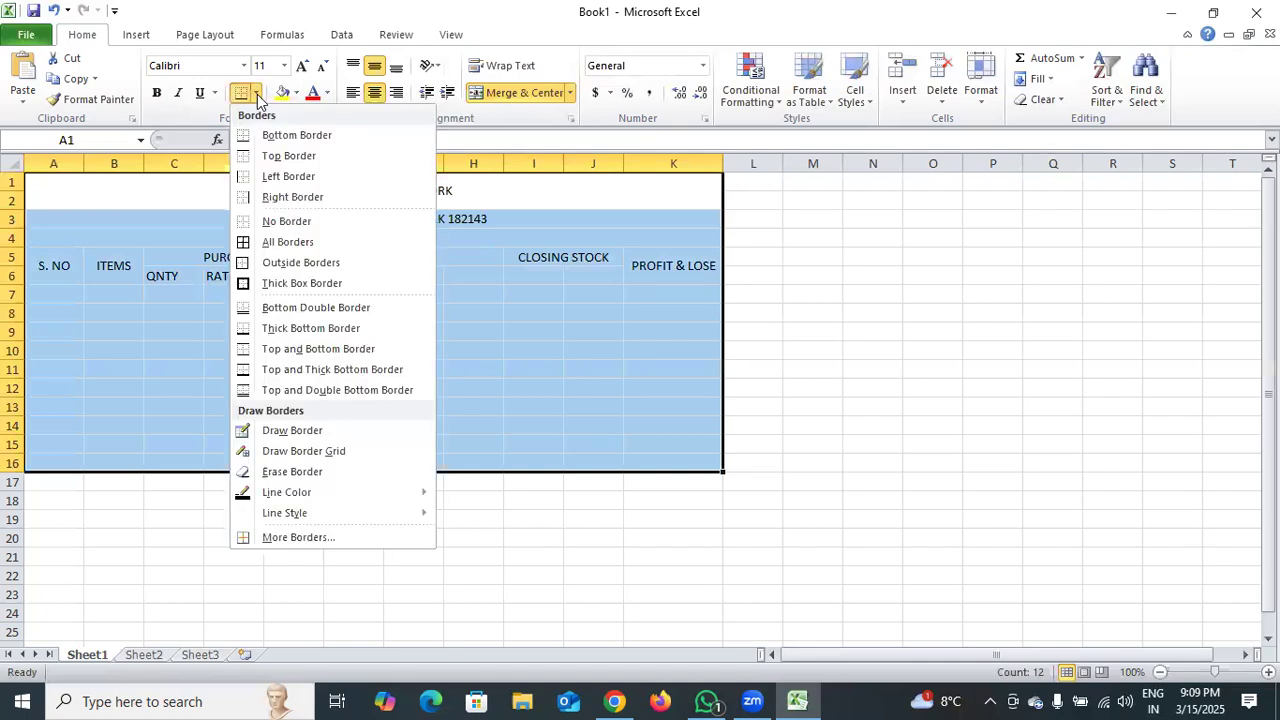
click(288, 241)
click(337, 410)
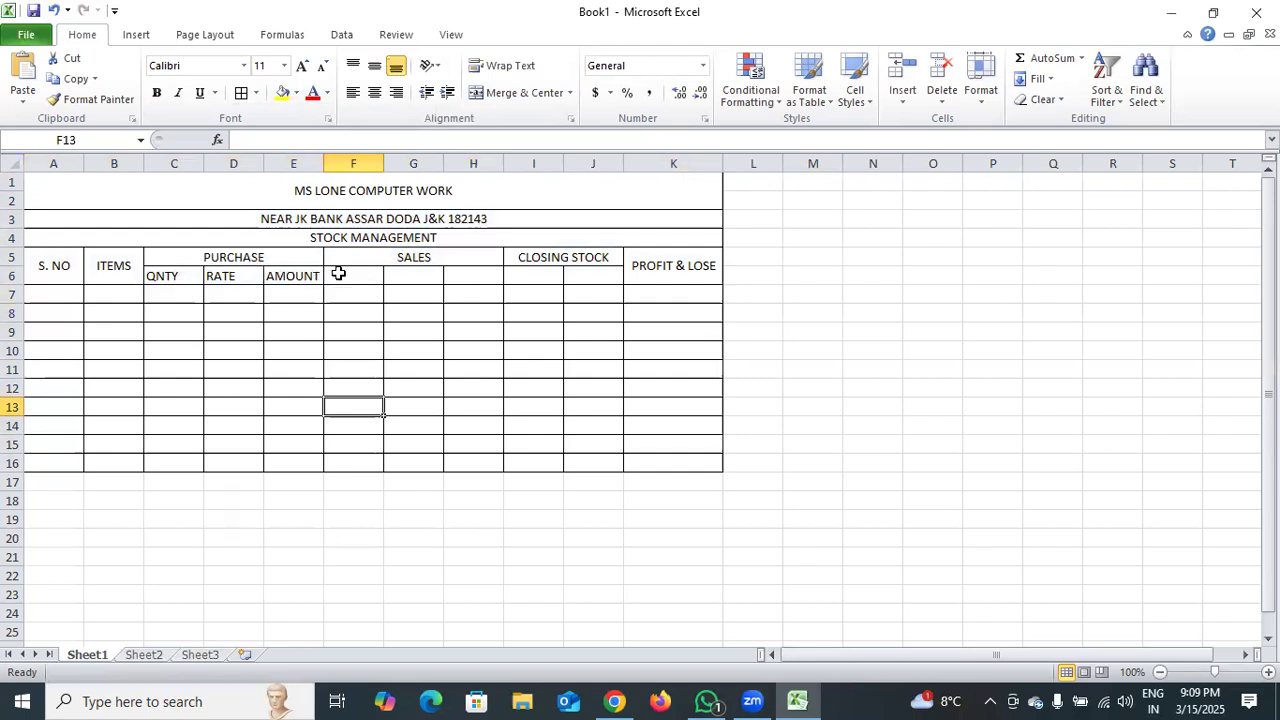
Fill the merged title cell A1:K2 with a light red theme color.
click(57, 270)
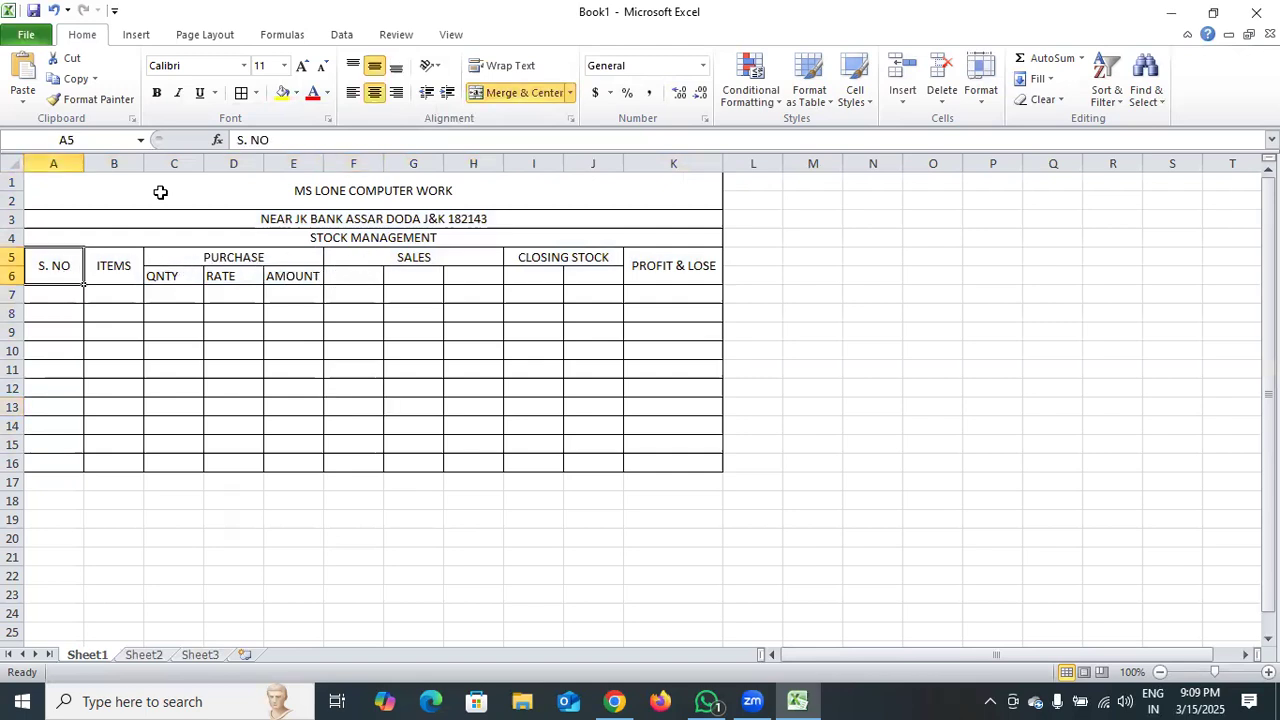
click(162, 190)
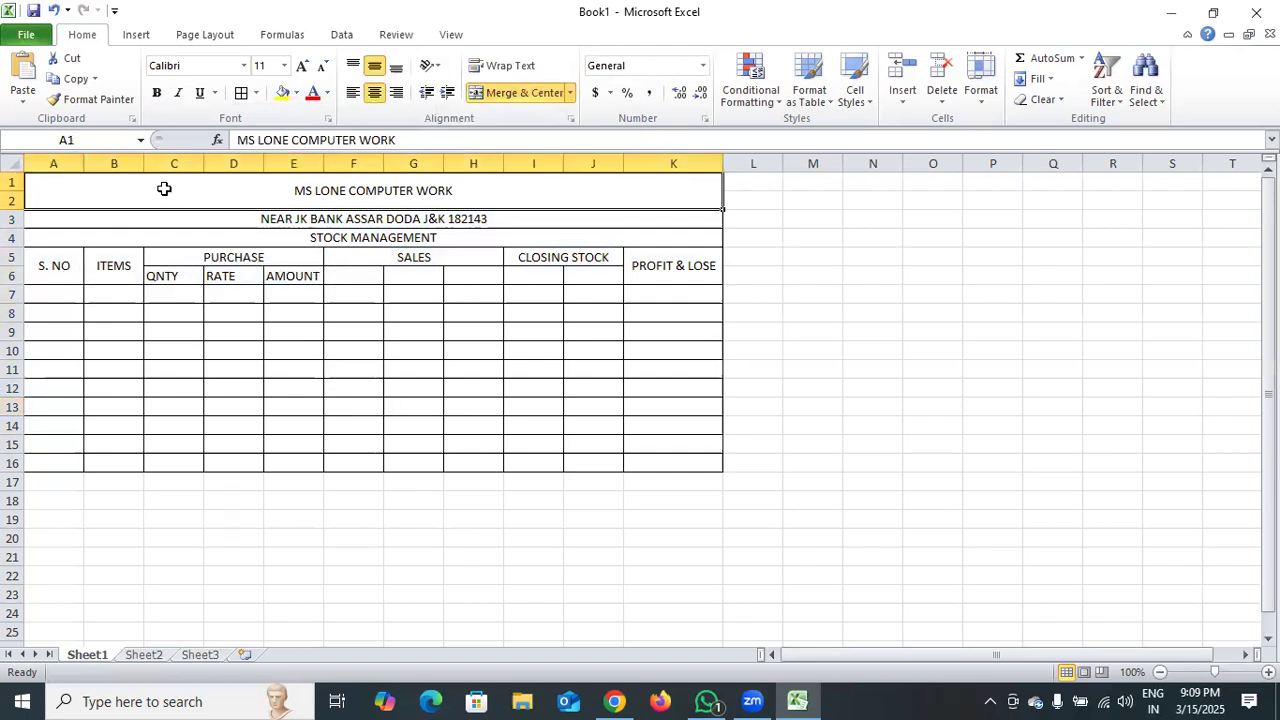
click(296, 92)
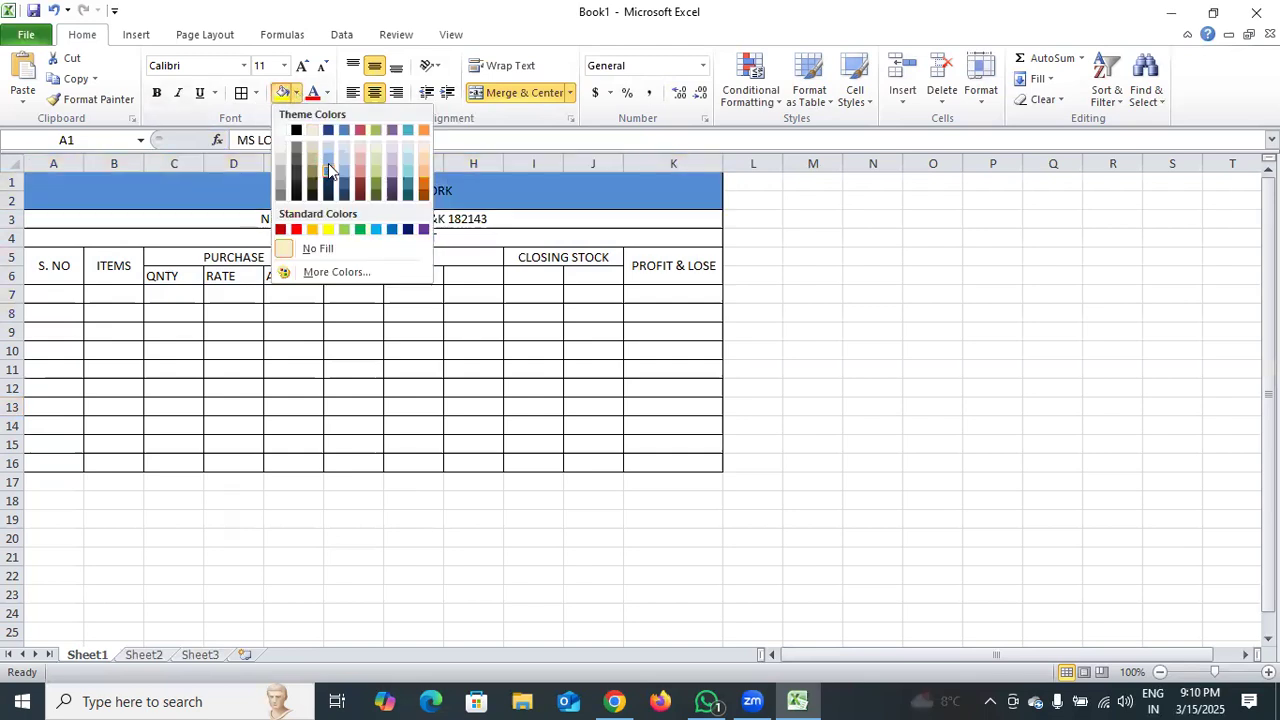
click(358, 170)
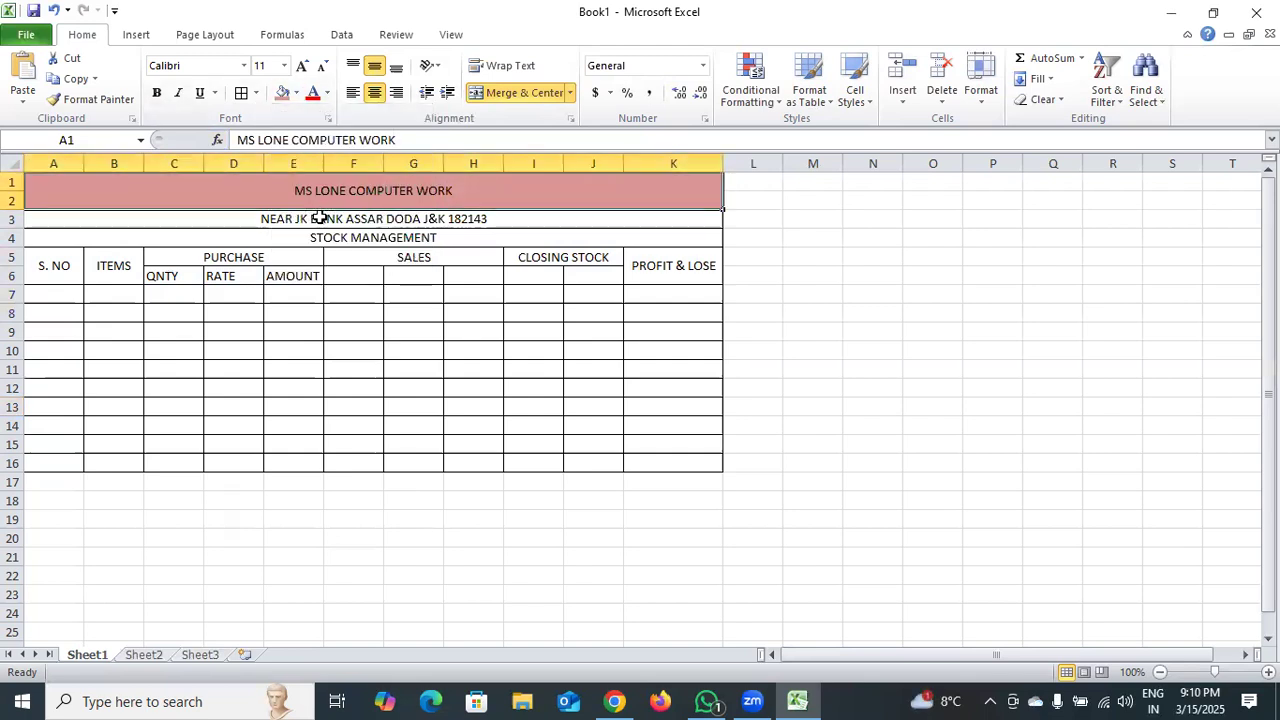
Enlarge the address line to 16 pt and the shop title to 24 pt, and make both bold.
click(314, 217)
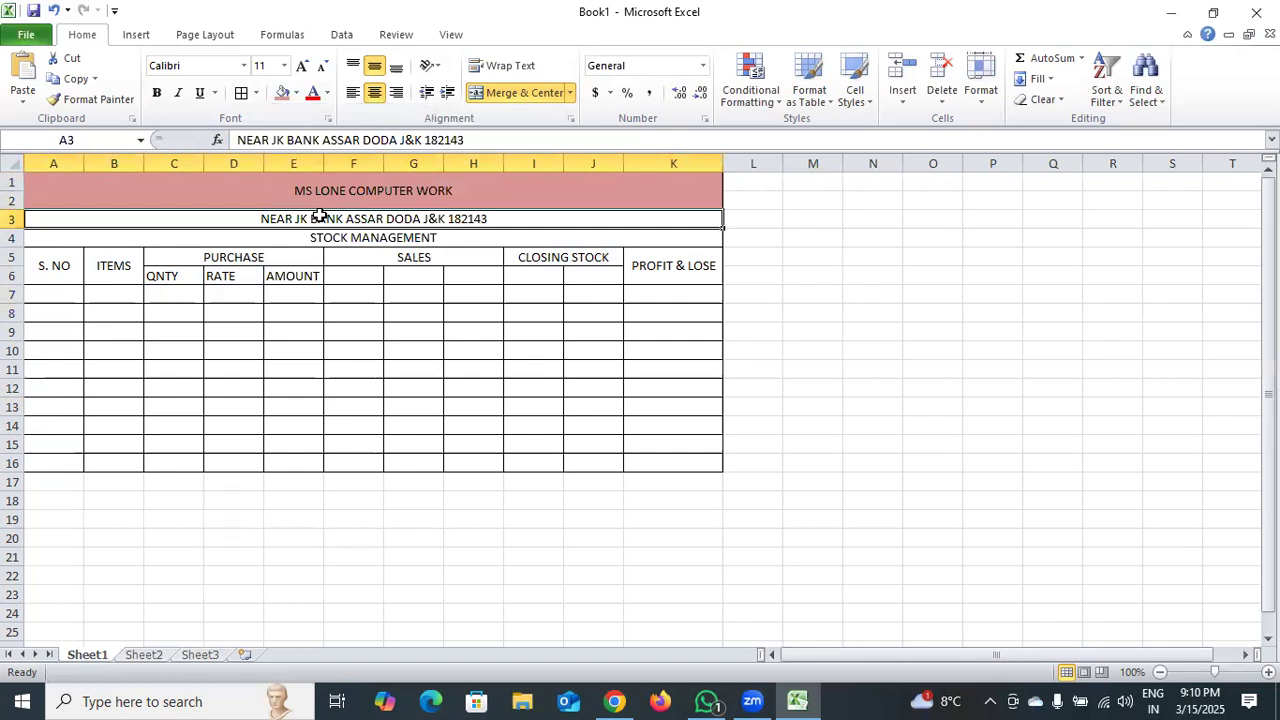
click(299, 67)
click(340, 191)
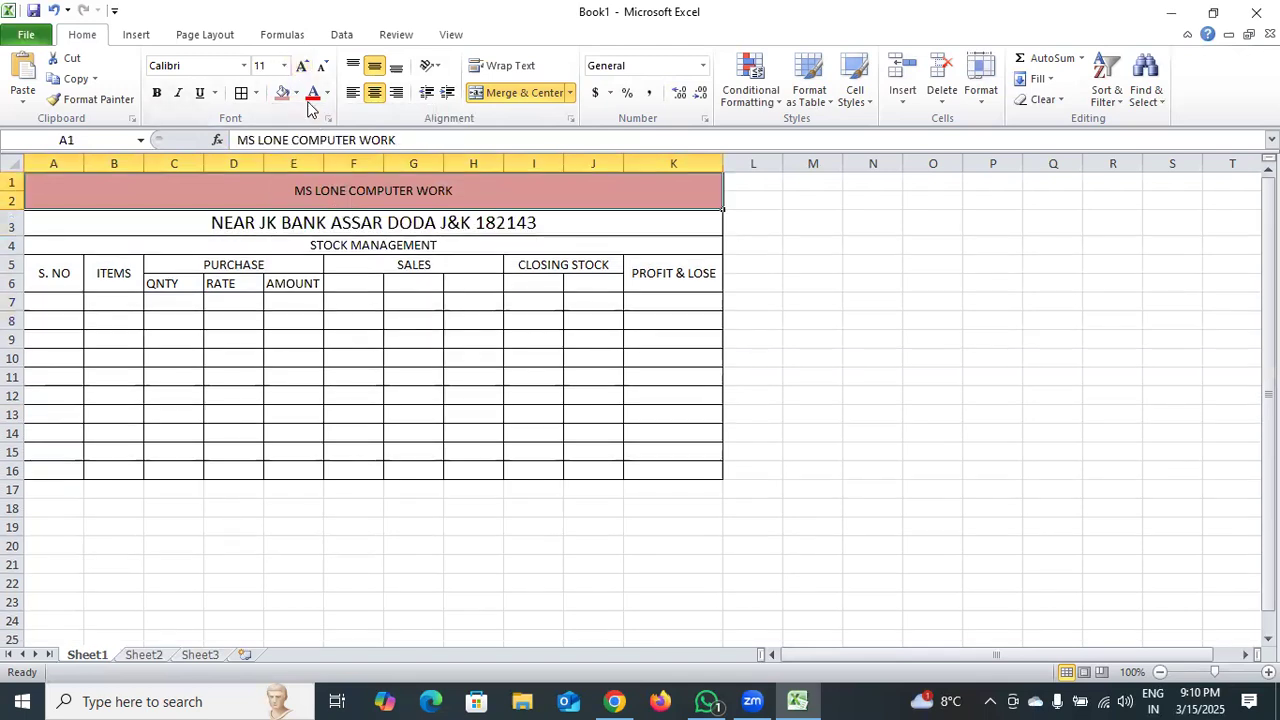
click(299, 68)
click(299, 68)
click(299, 68)
click(299, 68)
click(299, 68)
click(299, 68)
click(299, 68)
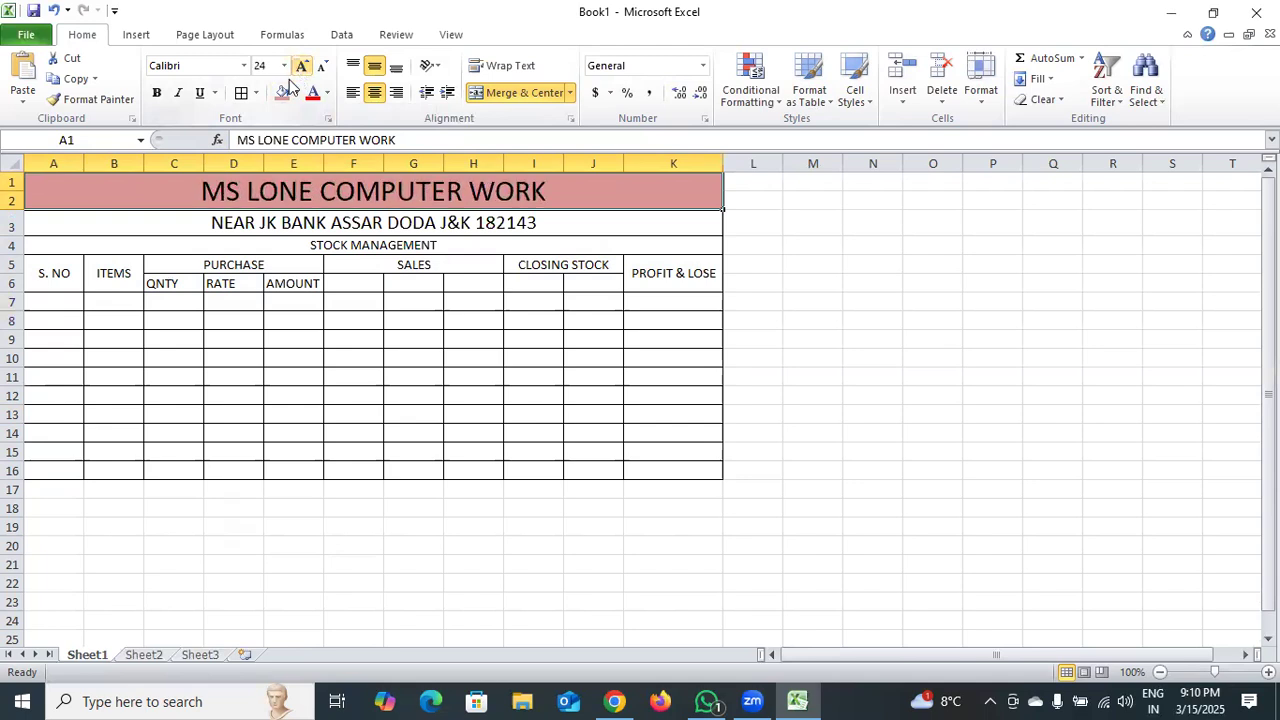
click(285, 224)
click(156, 92)
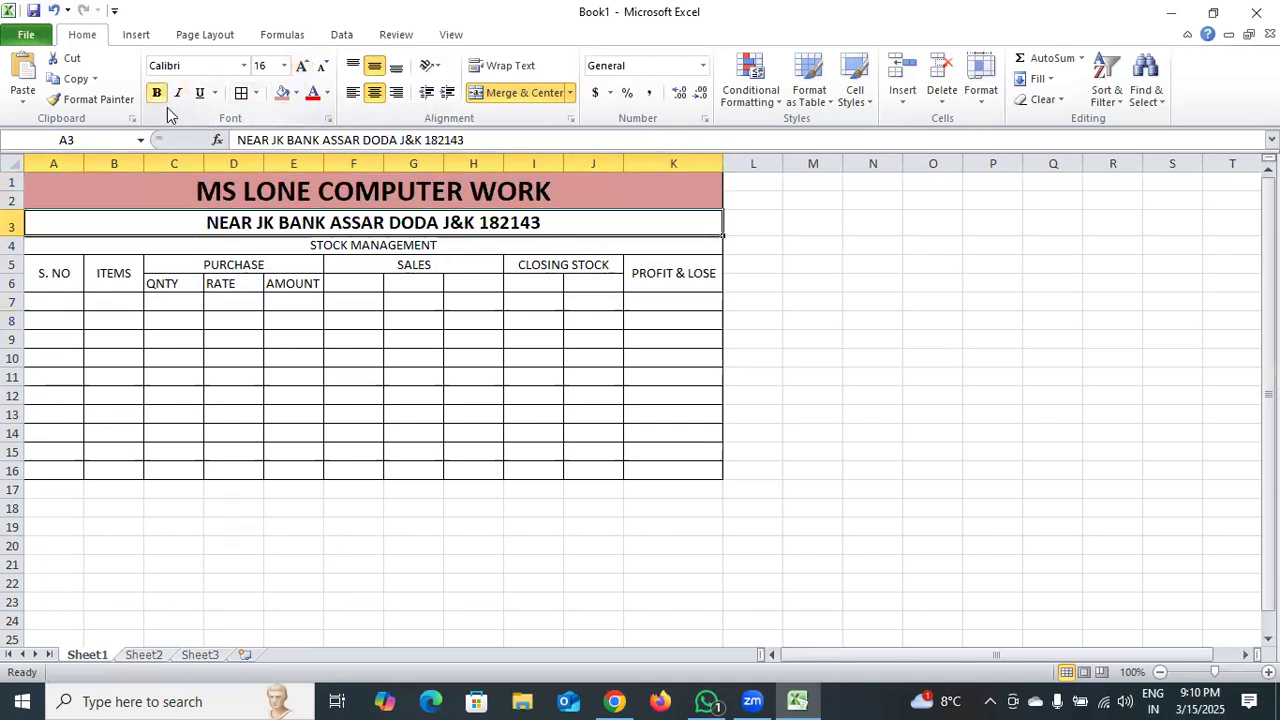
Set the STOCK MANAGEMENT heading in row 4 to 18 pt bold.
click(359, 246)
click(302, 65)
click(302, 65)
click(302, 65)
click(302, 65)
click(157, 93)
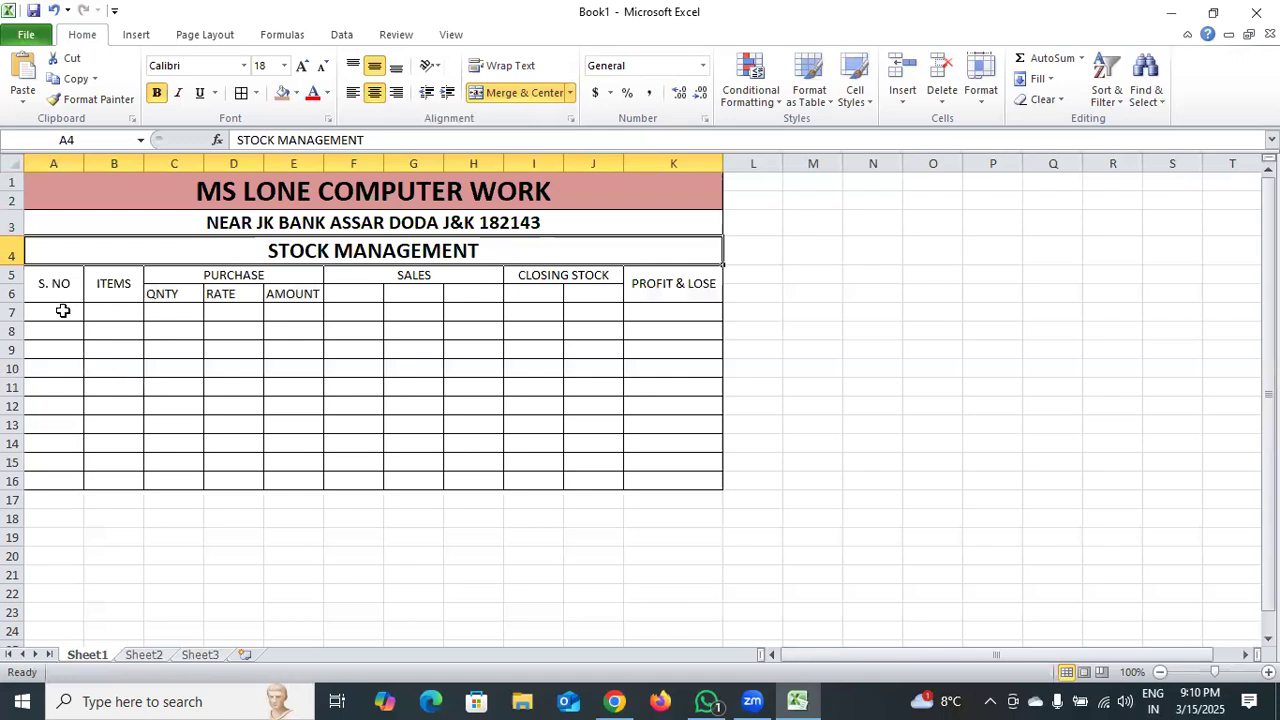
Fill the column heading range A5:K6 with a light orange theme color.
drag(64, 290, 657, 282)
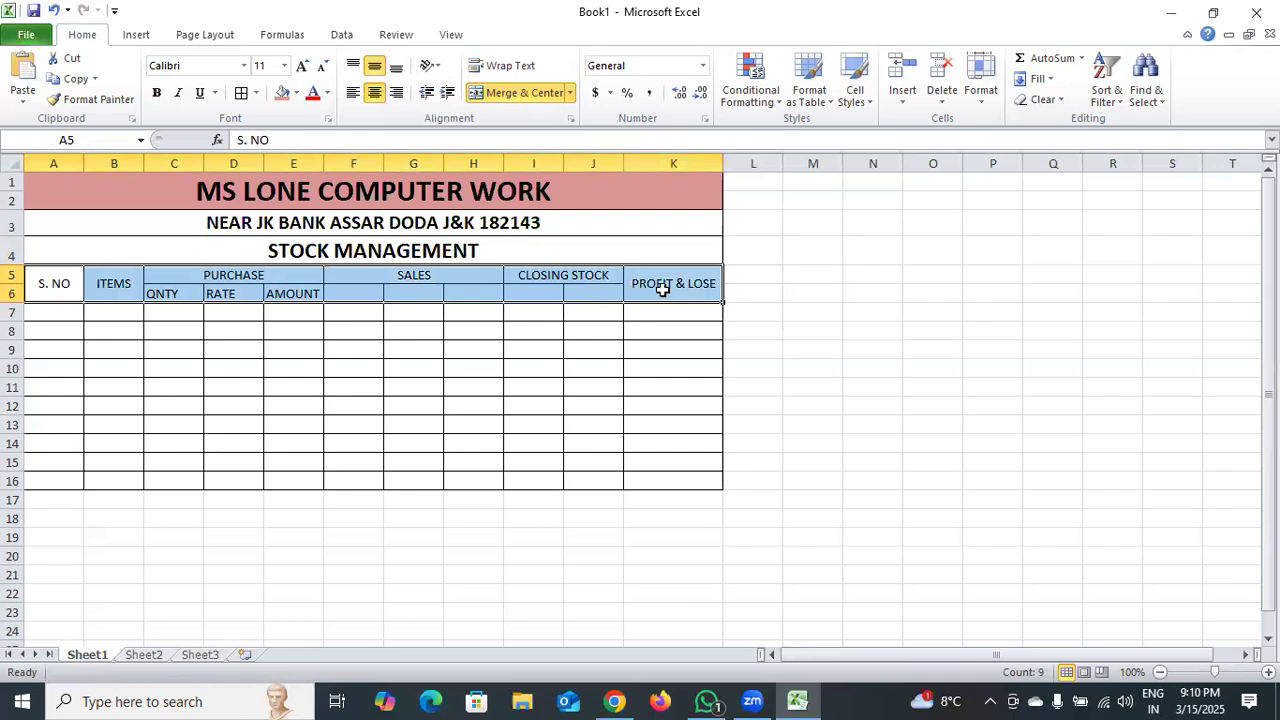
click(296, 93)
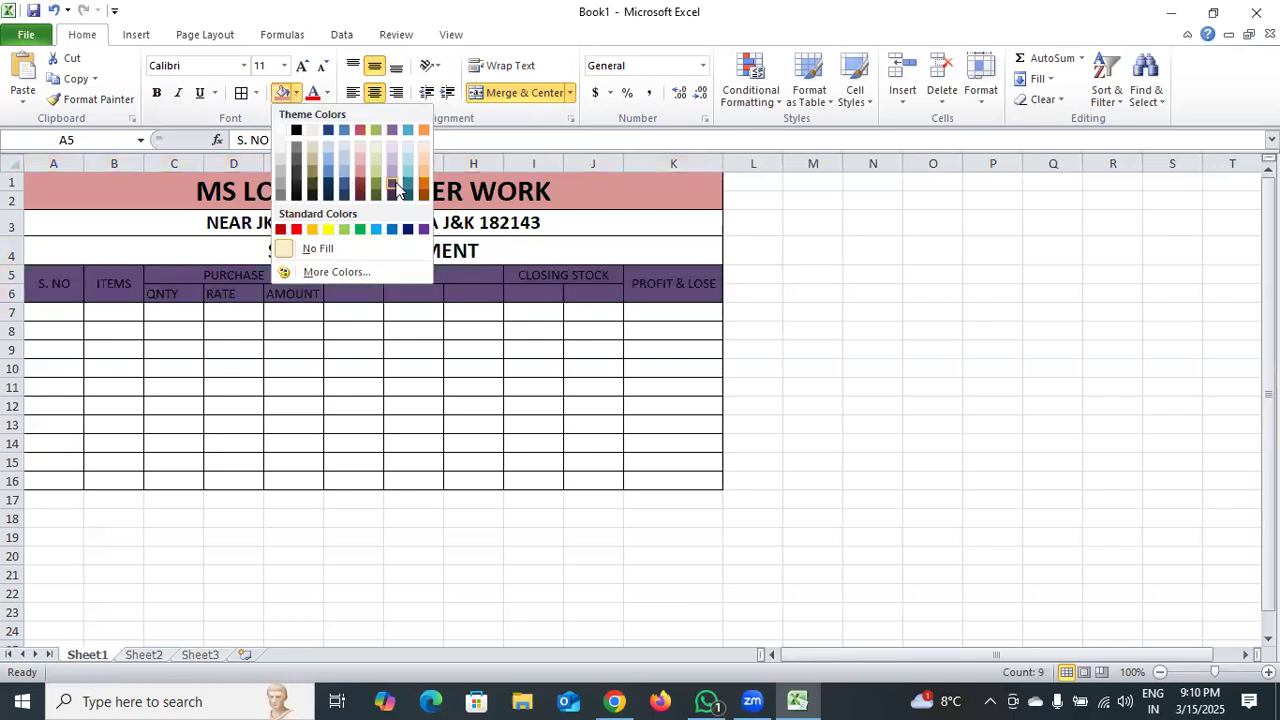
click(457, 362)
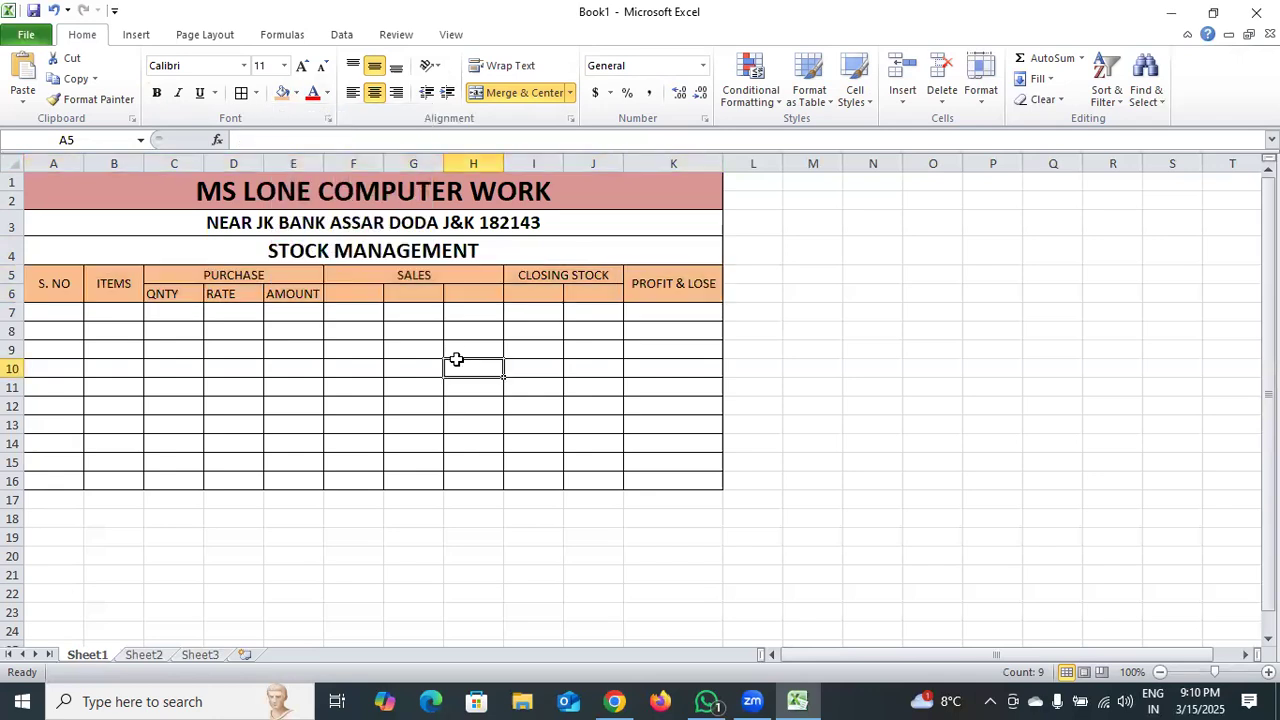
Enter the subheadings QNTY, RATE and AMOUNT under SALES in cells F6:H6.
double_click(360, 298)
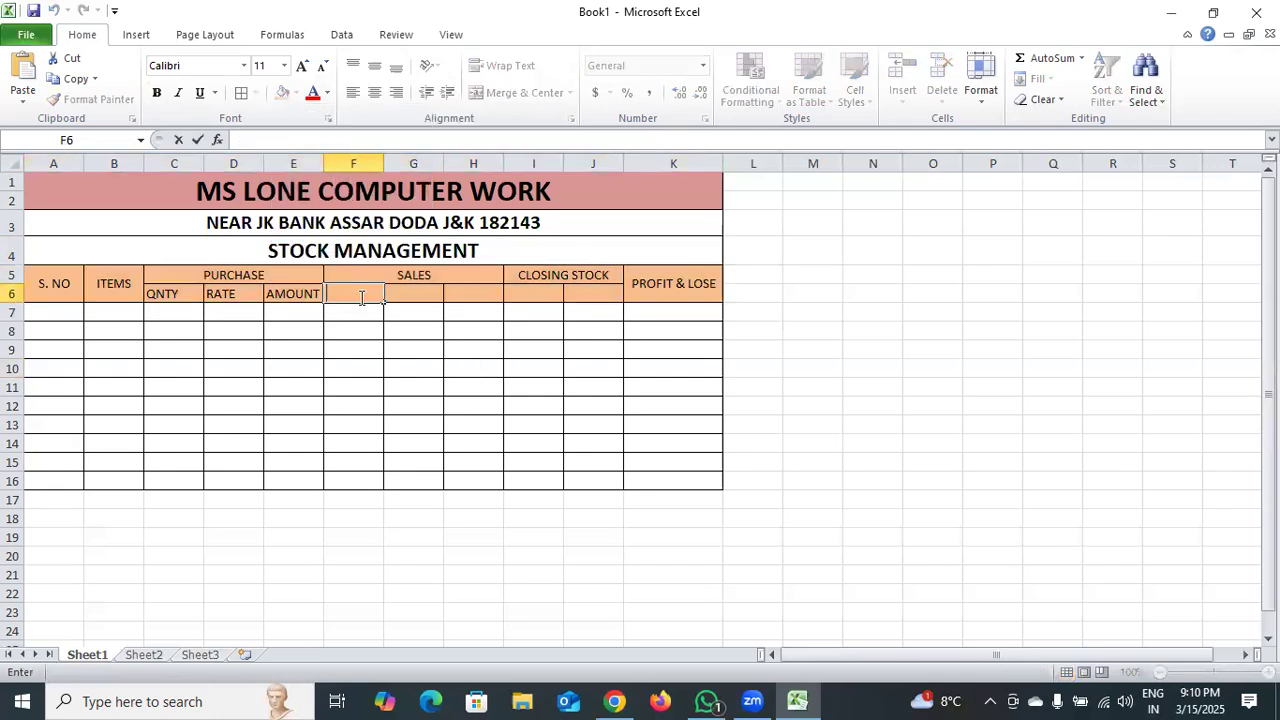
text(QNTY)
click(400, 300)
double_click(420, 295)
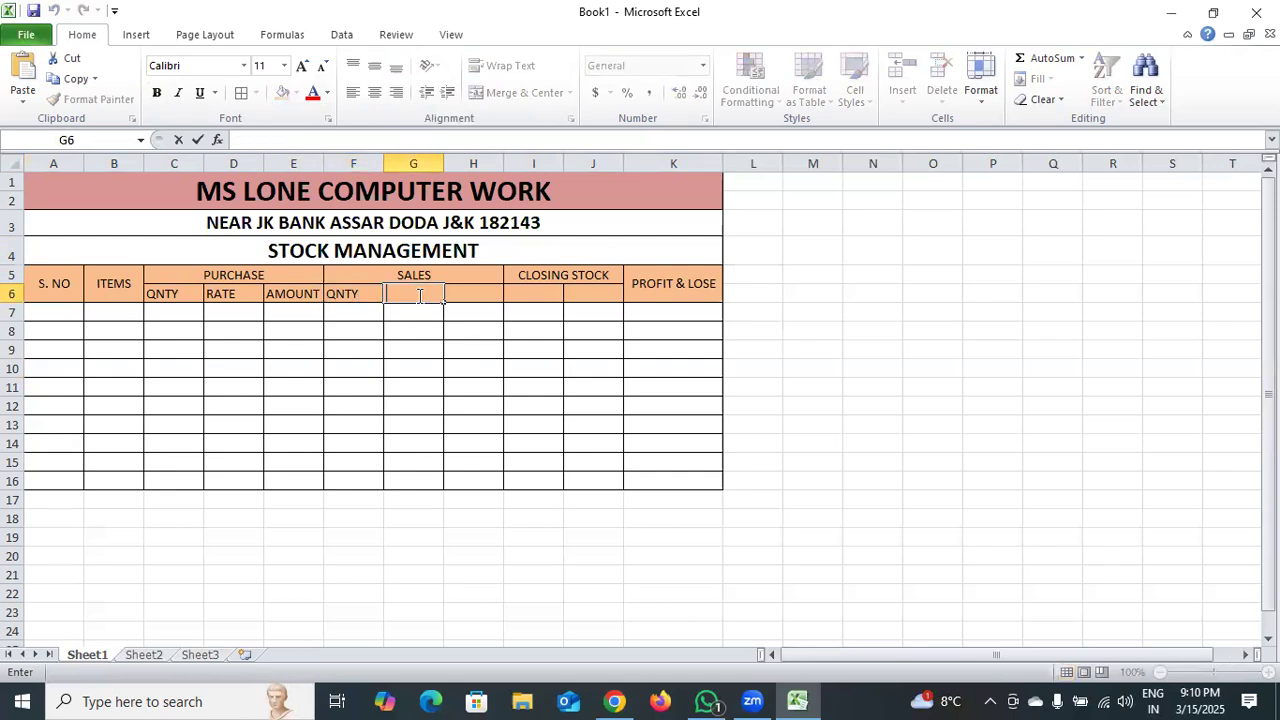
text(RATE)
click(496, 290)
double_click(498, 291)
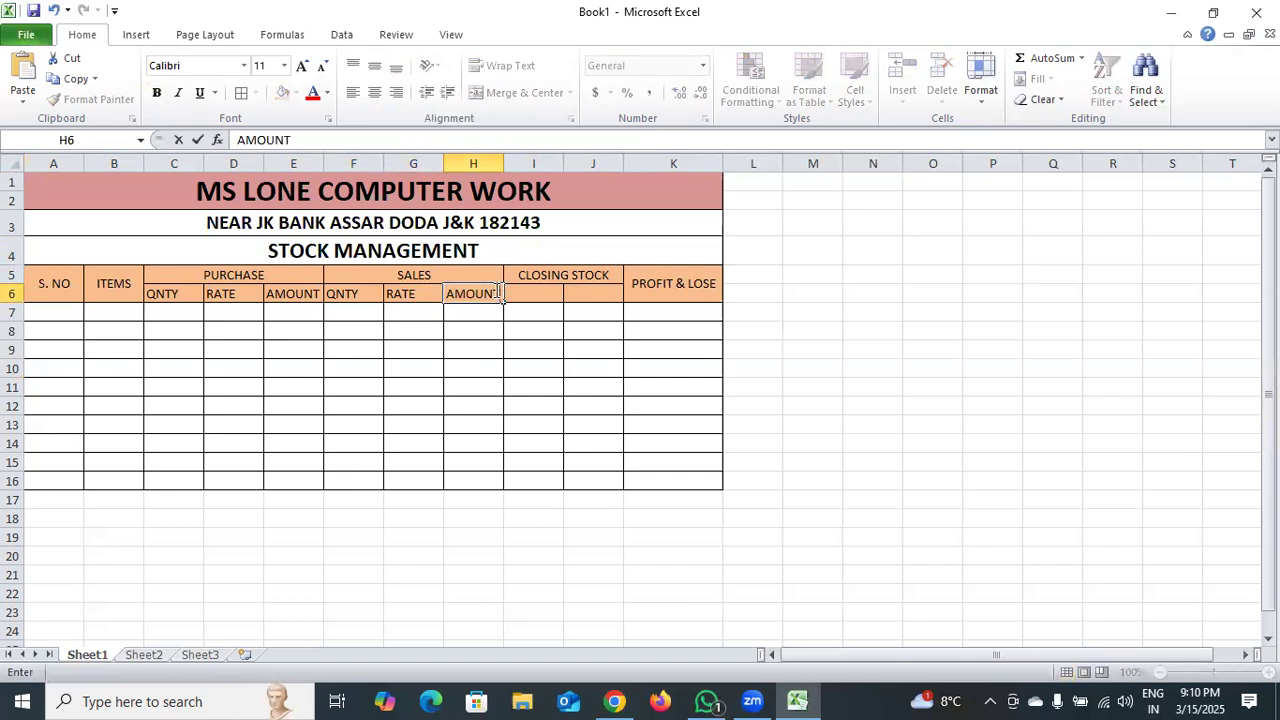
text(AMOUNT)
Enter the subheadings QNTY and AMOUNT under CLOSING STOCK in cells I6 and J6.
click(535, 294)
double_click(535, 294)
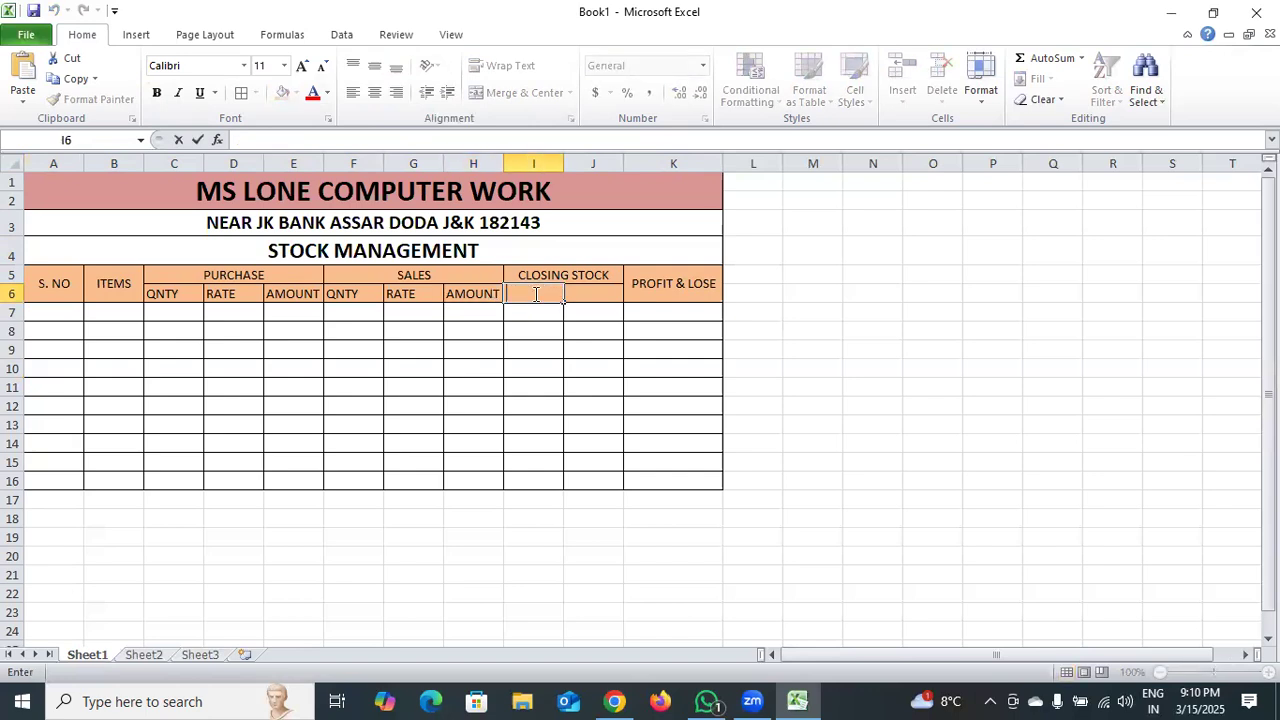
text(QN)
click(600, 298)
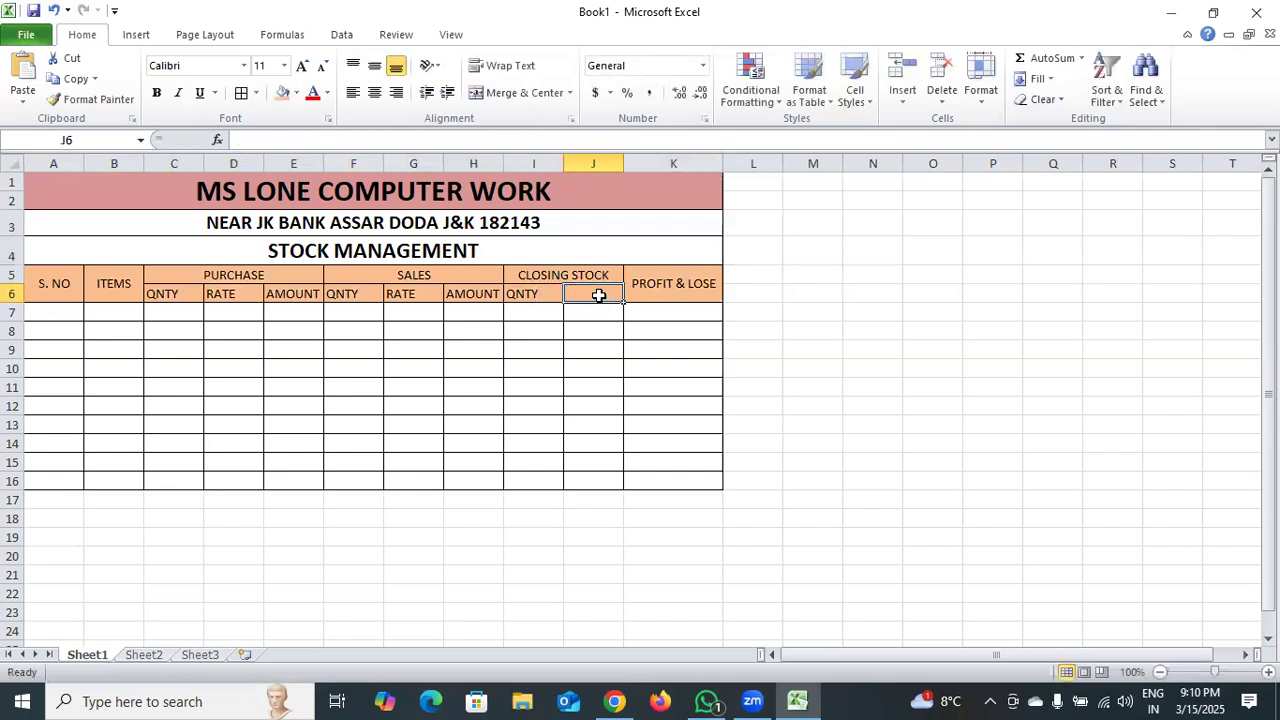
double_click(599, 295)
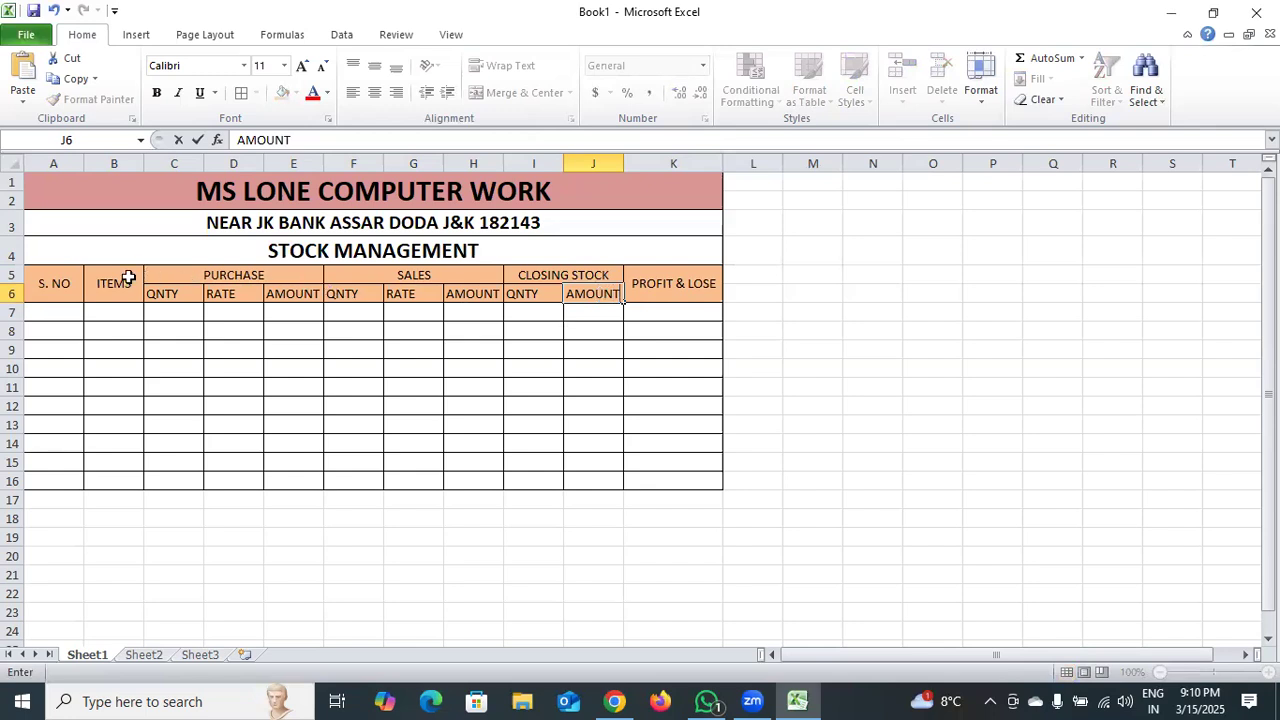
Set all column headings in A5:K6 to 14 pt bold.
drag(63, 280, 666, 297)
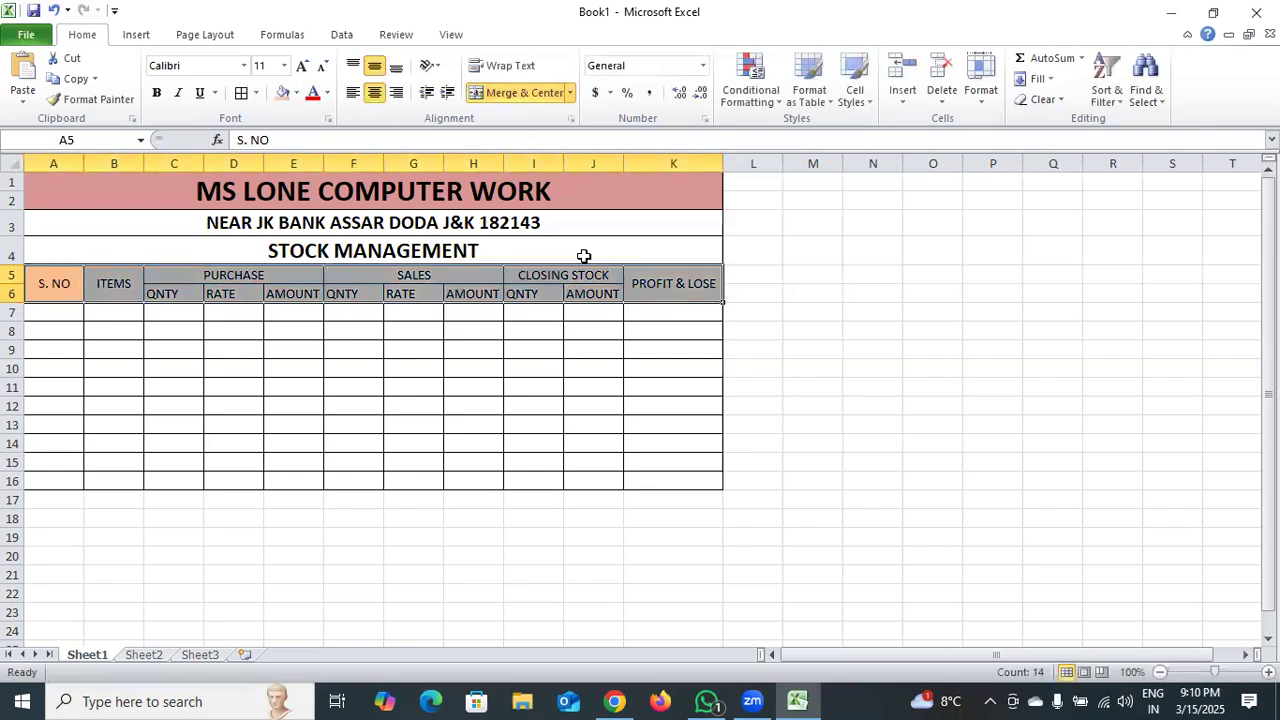
click(299, 66)
click(299, 66)
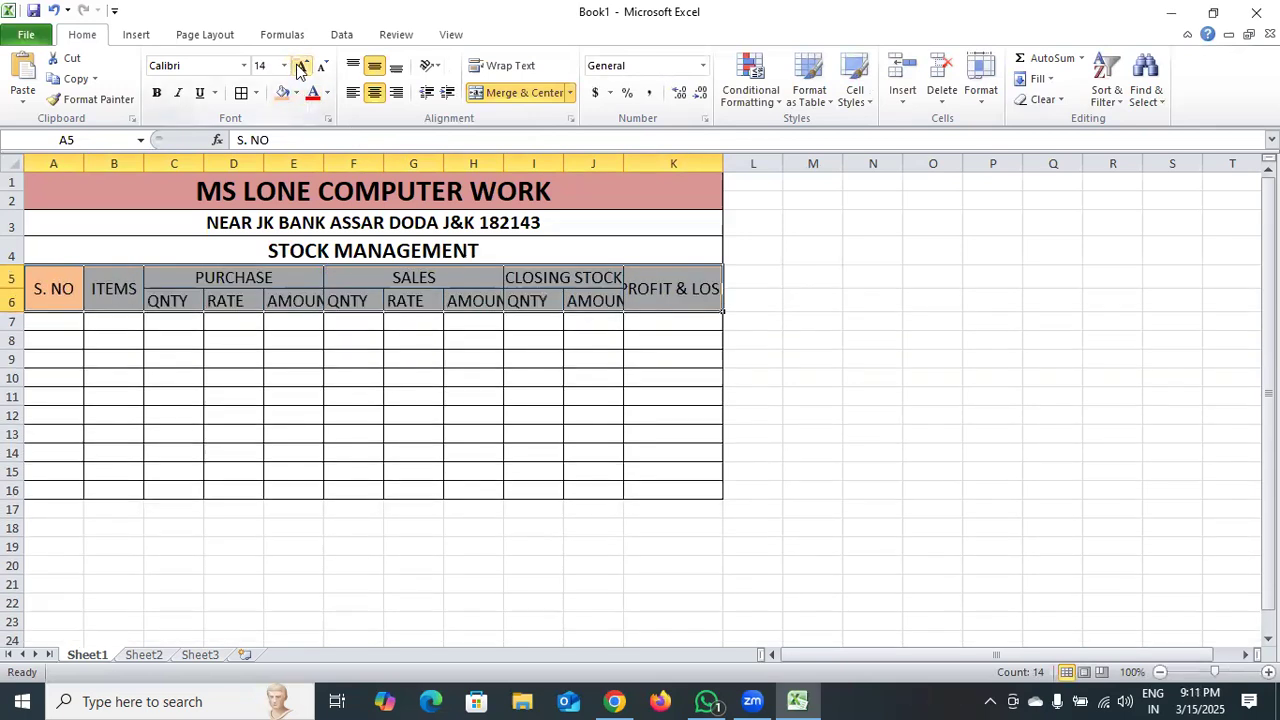
click(157, 92)
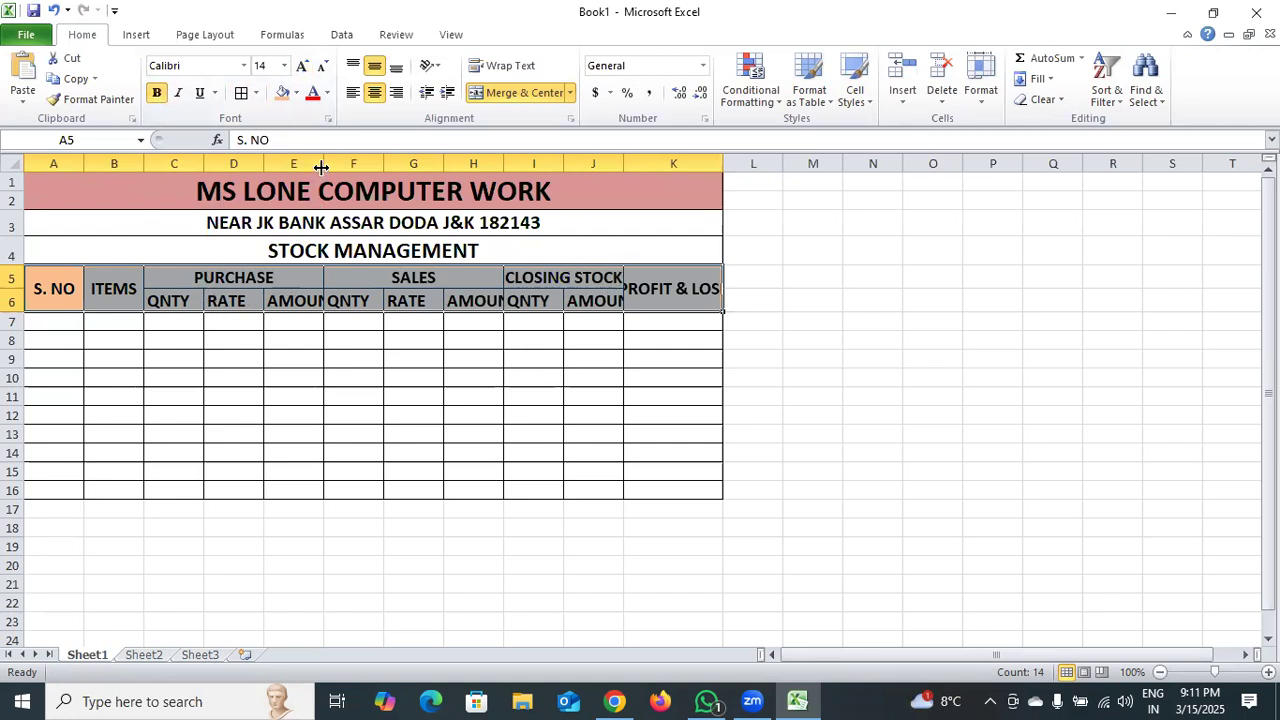
click(432, 380)
Widen columns E, H, J and K until the AMOUNT and PROFIT & LOSE headings fit completely.
drag(323, 163, 349, 179)
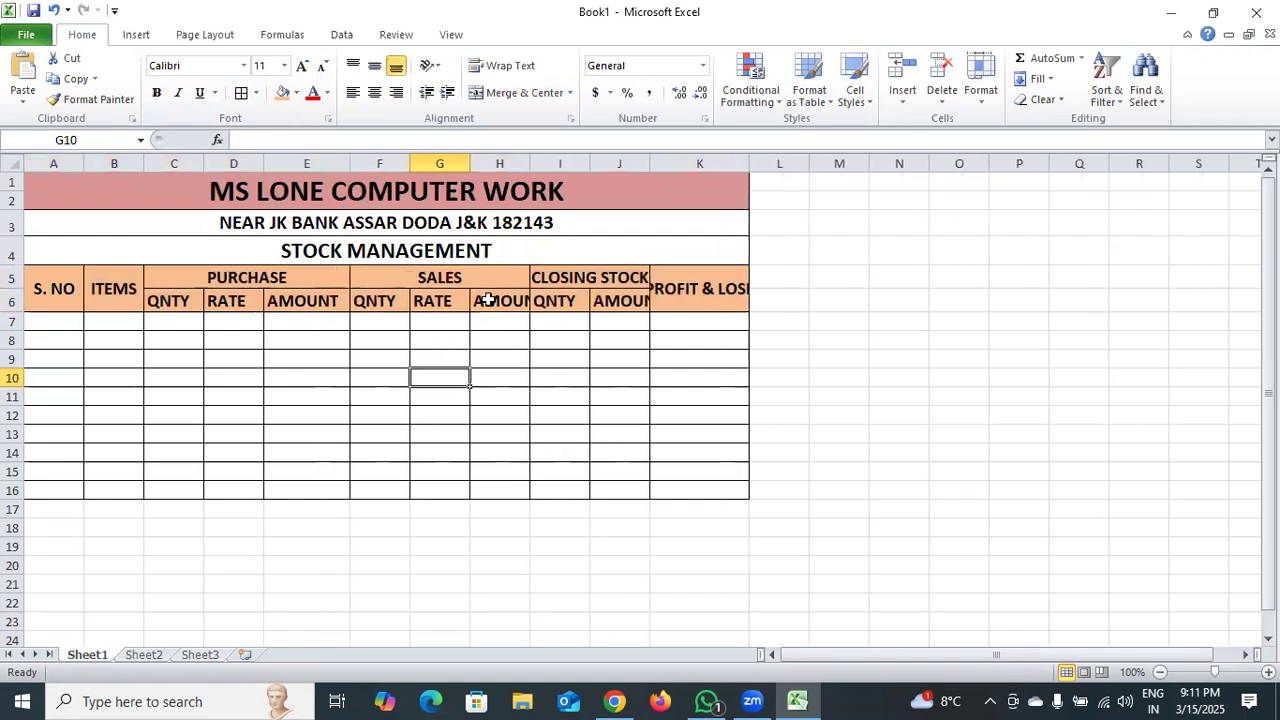
drag(530, 163, 559, 181)
drag(680, 162, 707, 187)
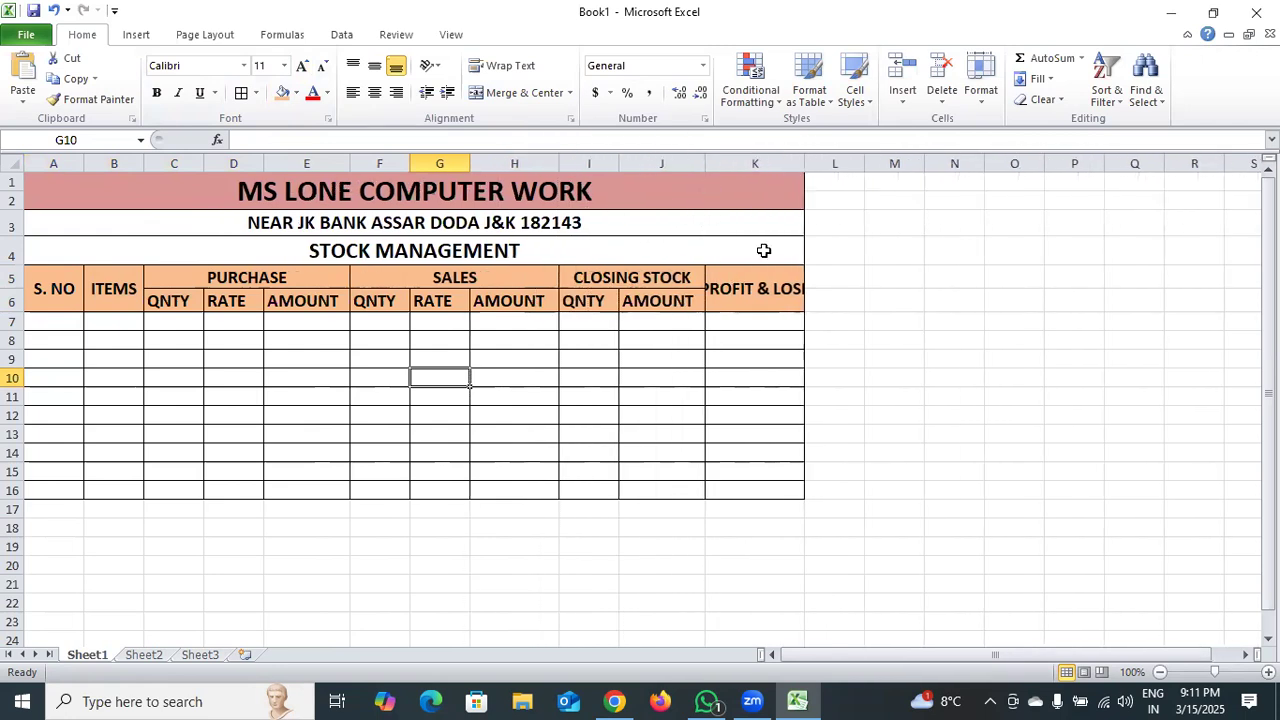
drag(806, 167, 827, 192)
click(788, 397)
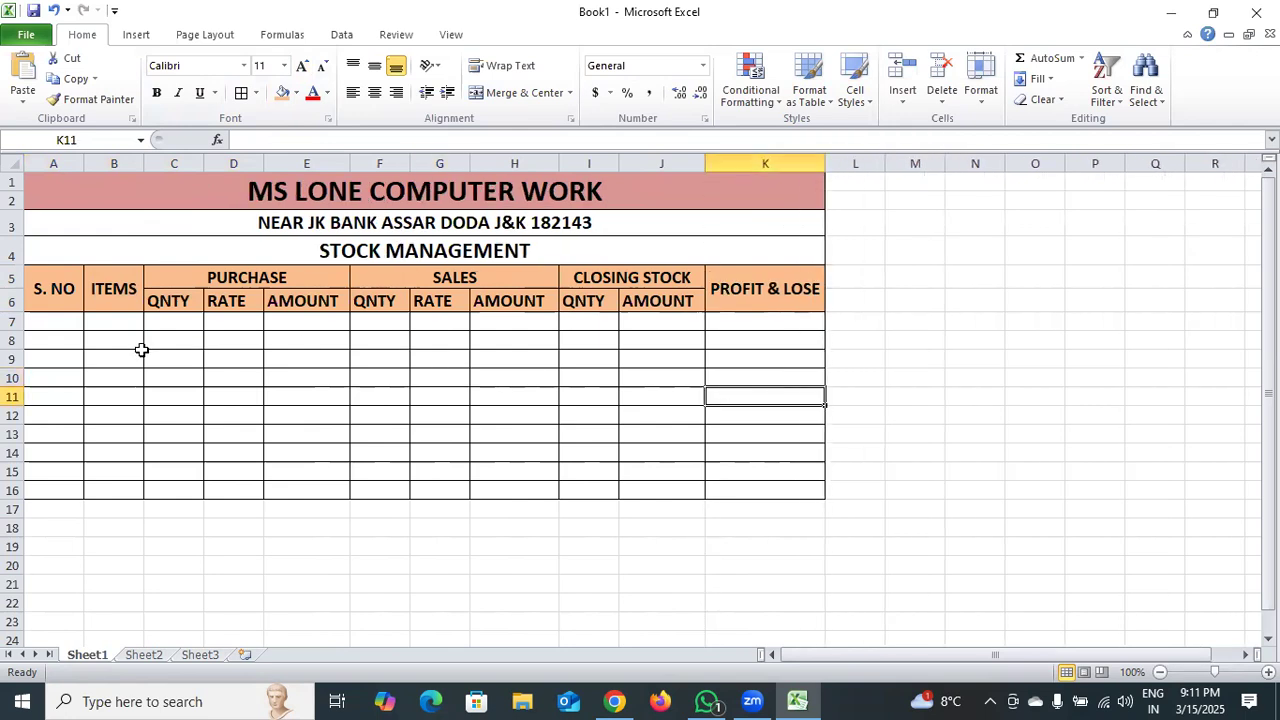
Enter serial number 1 in cell A7 and the formula =A7+1 in cell A8.
double_click(44, 320)
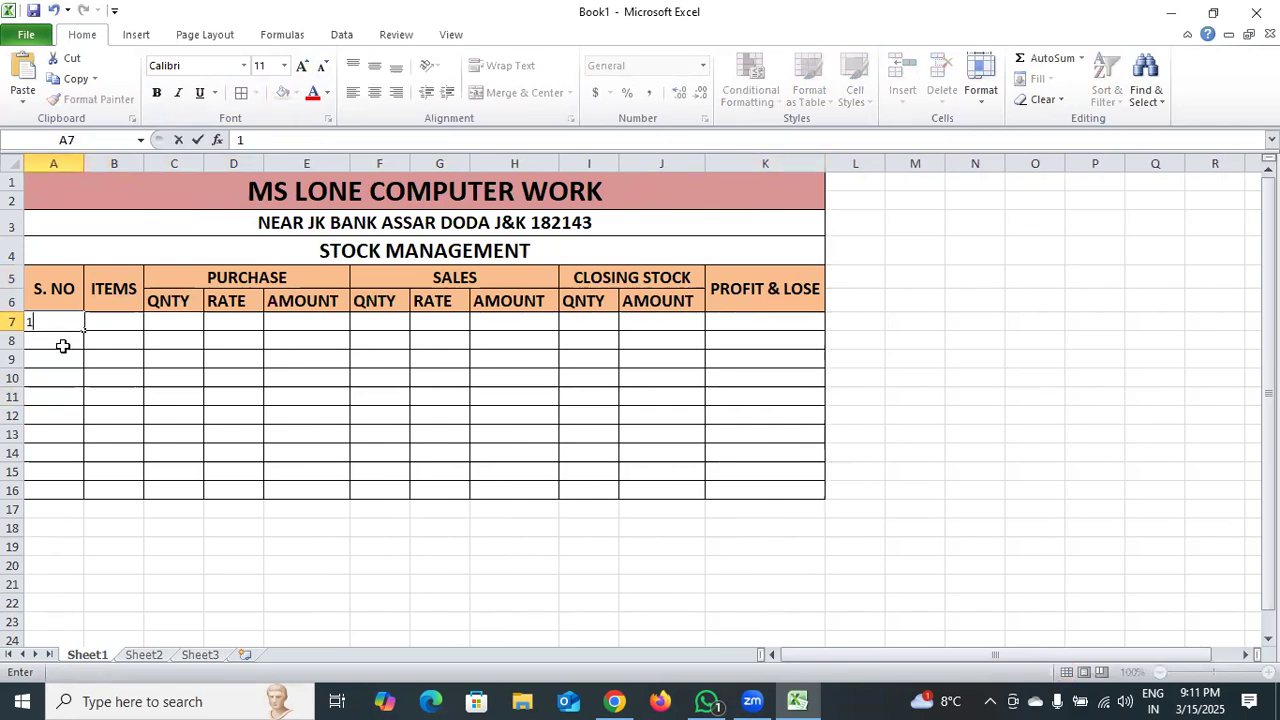
text(1)
key(Return)
double_click(62, 340)
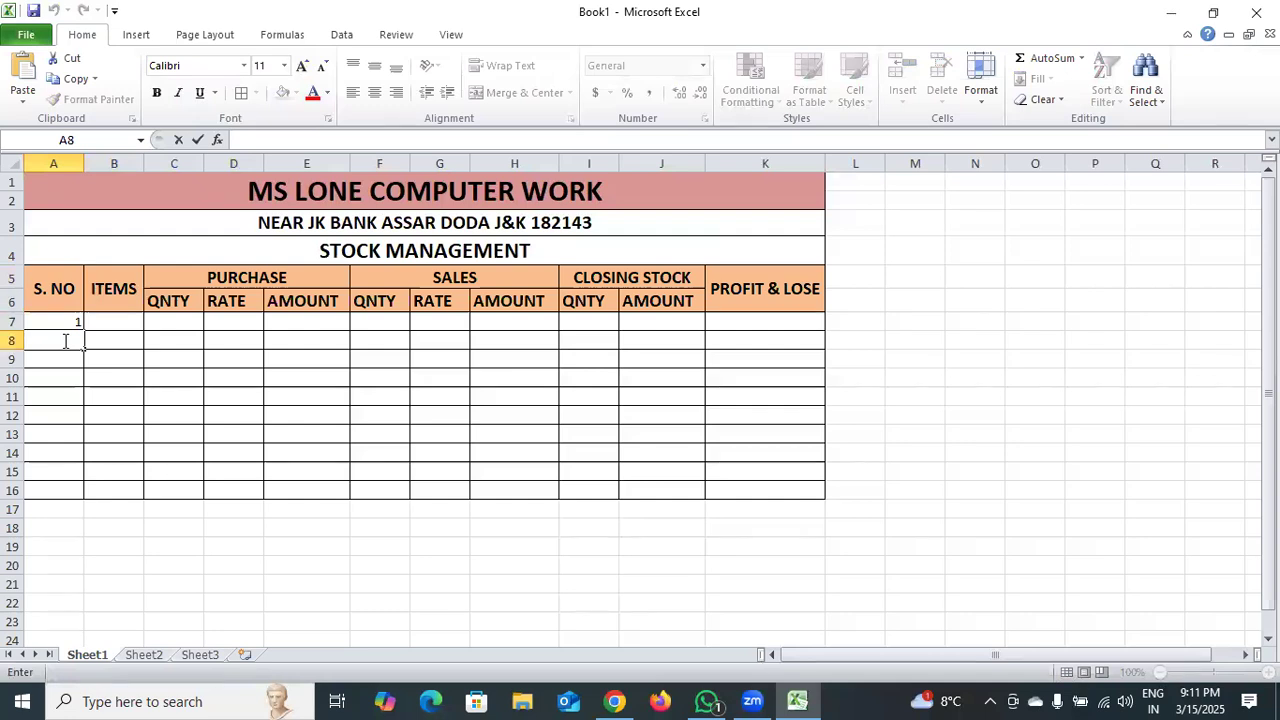
text(=)
click(47, 321)
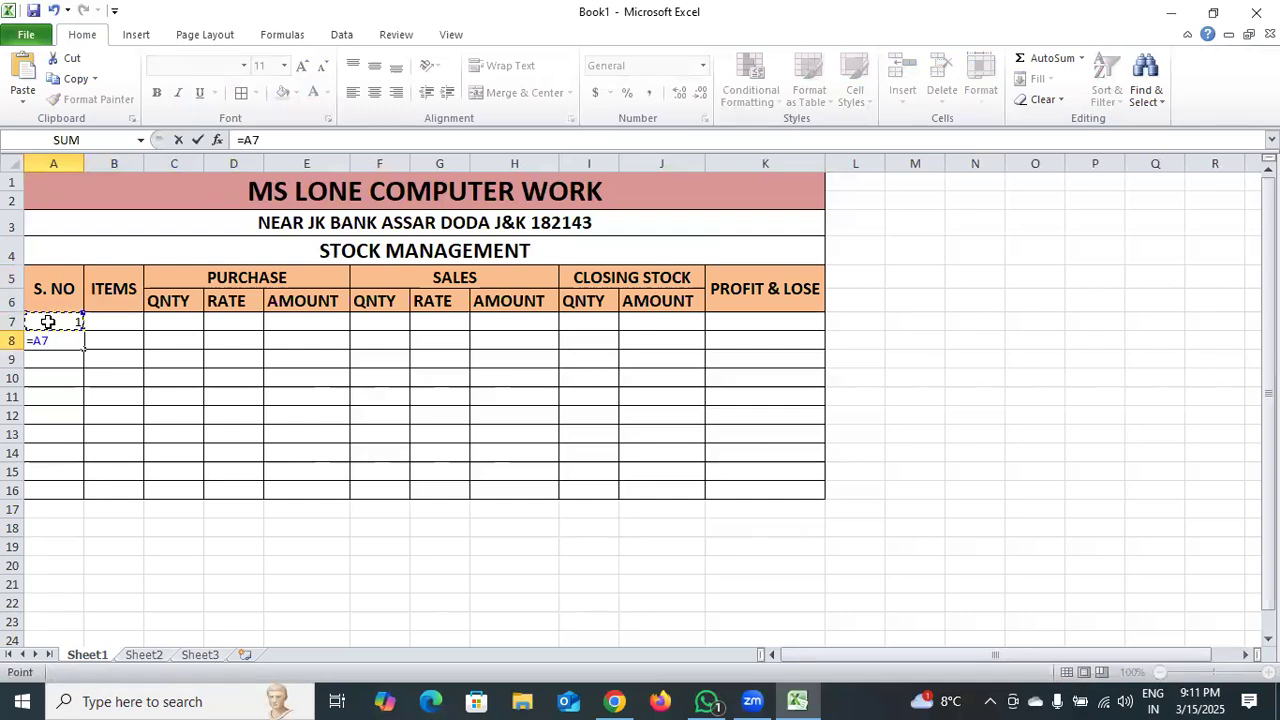
text(+1)
key(Return)
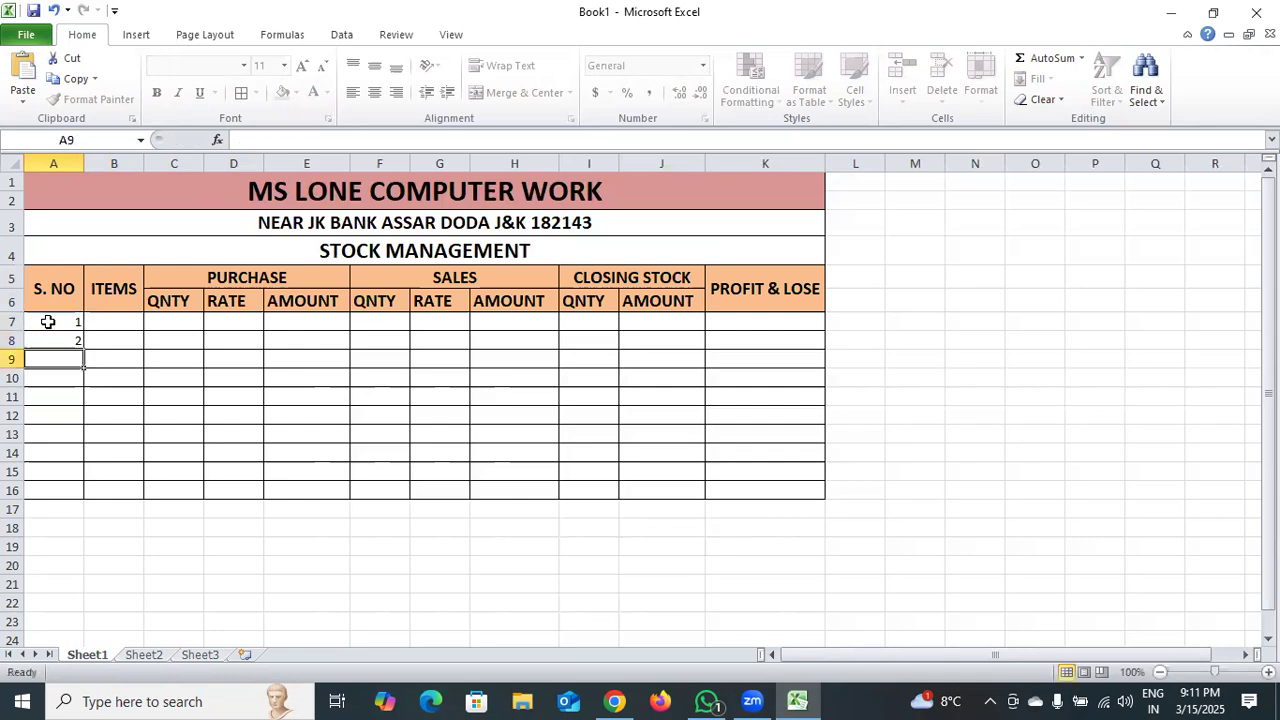
Fill the serial number formula from A8 down to A16.
click(62, 342)
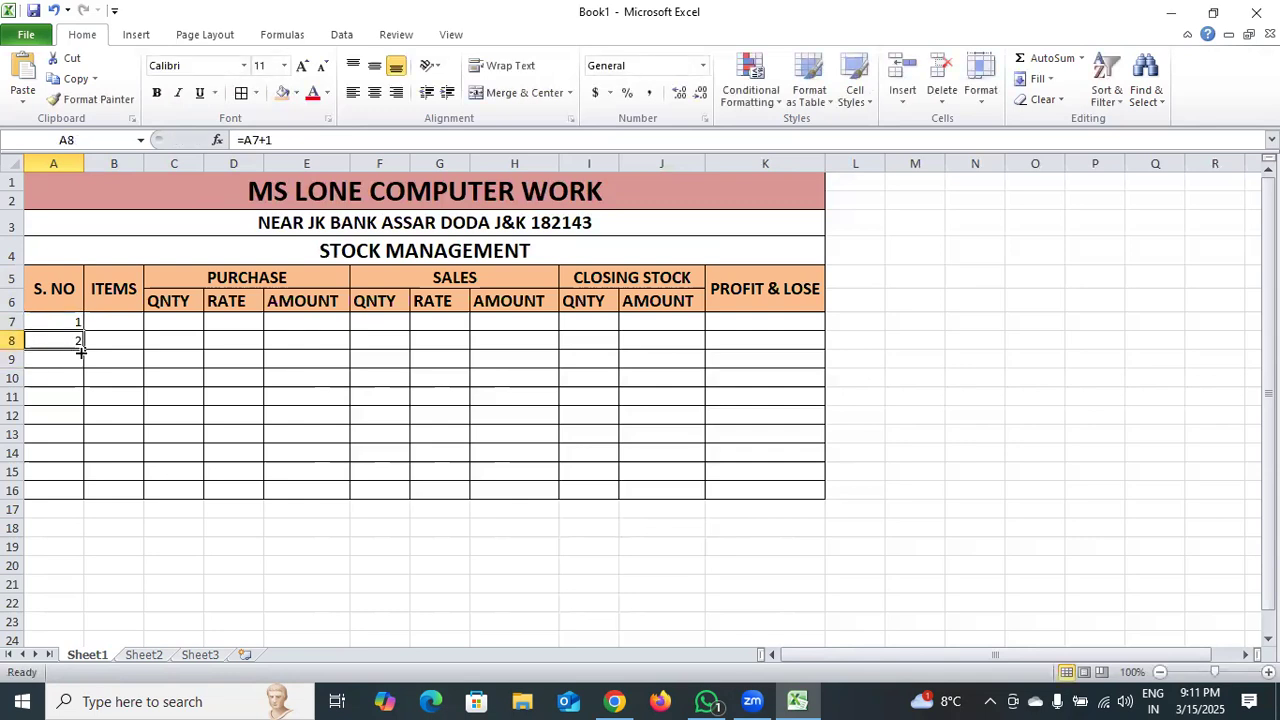
drag(82, 353, 84, 496)
click(165, 524)
Enter the items COMPUTER, KEYBOARD and MOUSE in cells B7:B9.
double_click(119, 323)
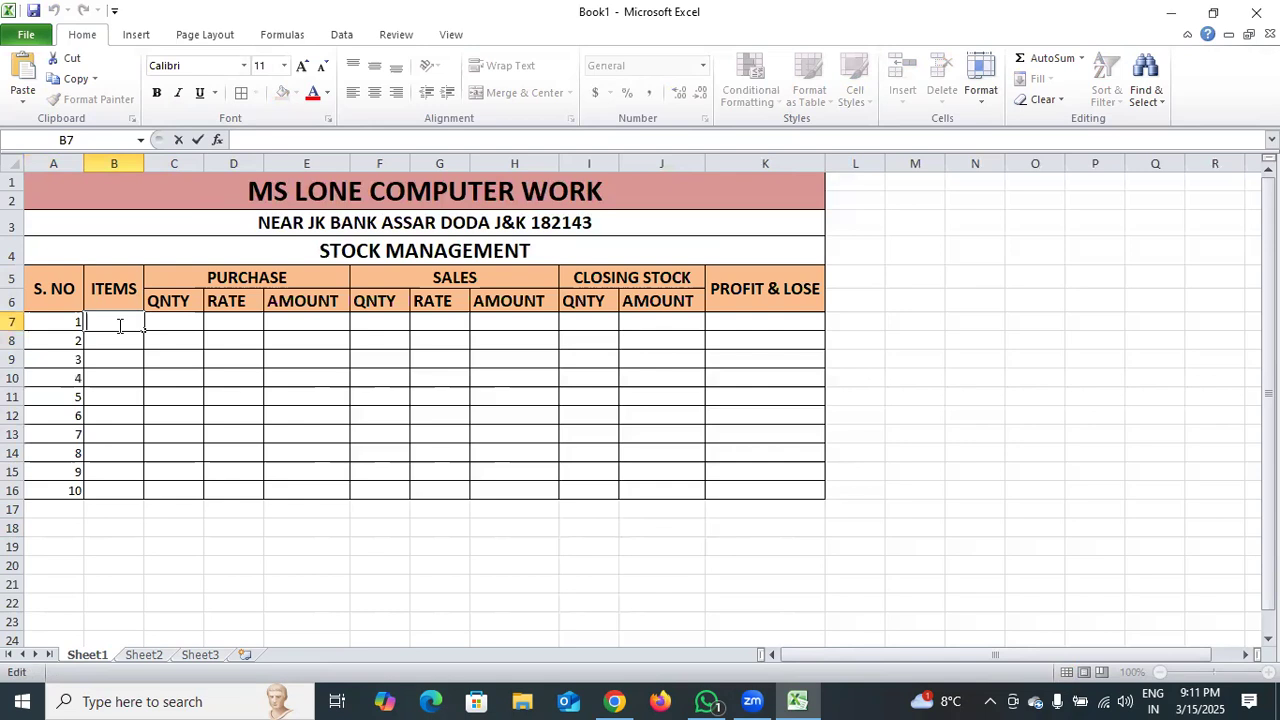
text(COMPUTER)
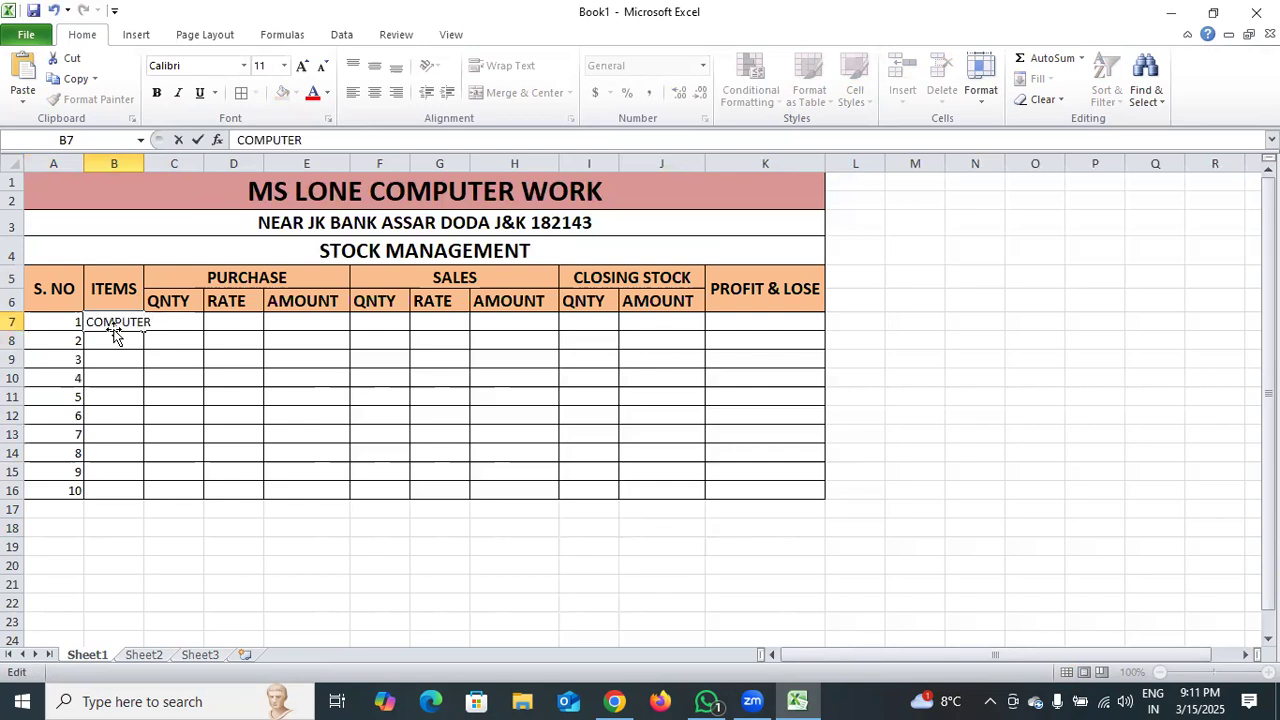
double_click(114, 341)
text(KEYBOARD)
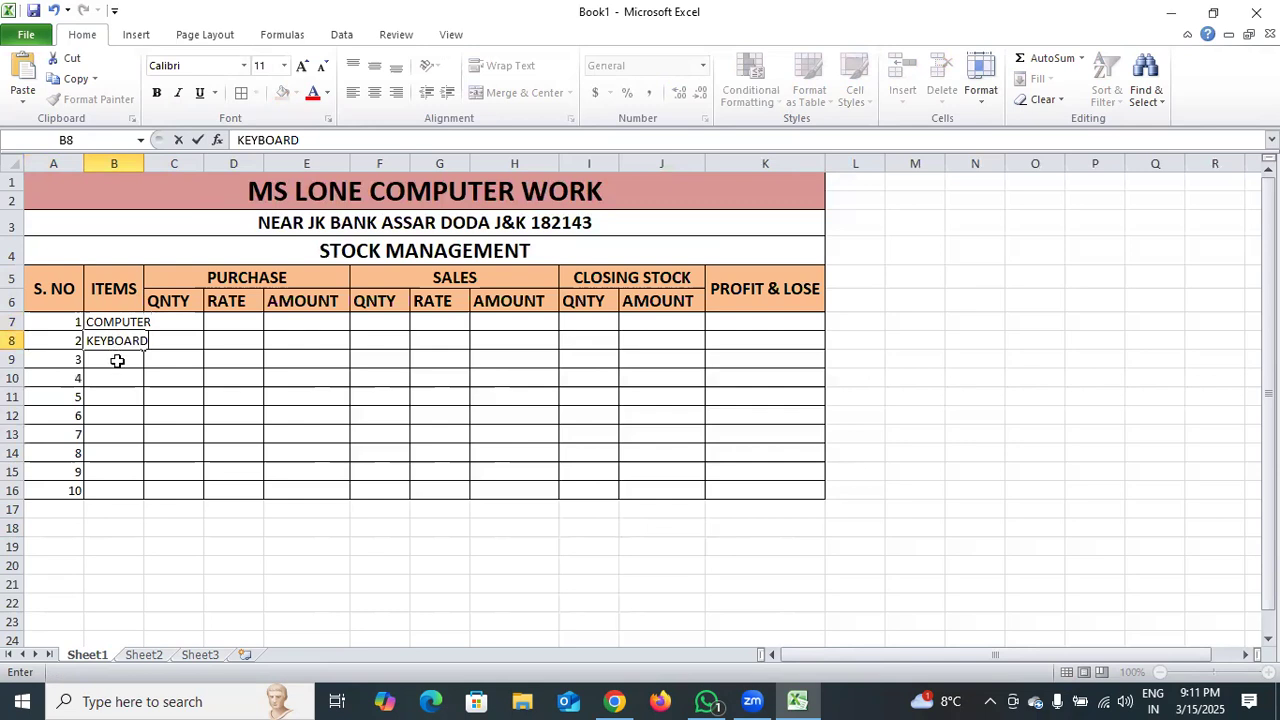
double_click(117, 360)
text(MOUSE)
Enter the items MONITOR, TFT and CPU in cells B10:B12.
click(116, 378)
text(MONITOR)
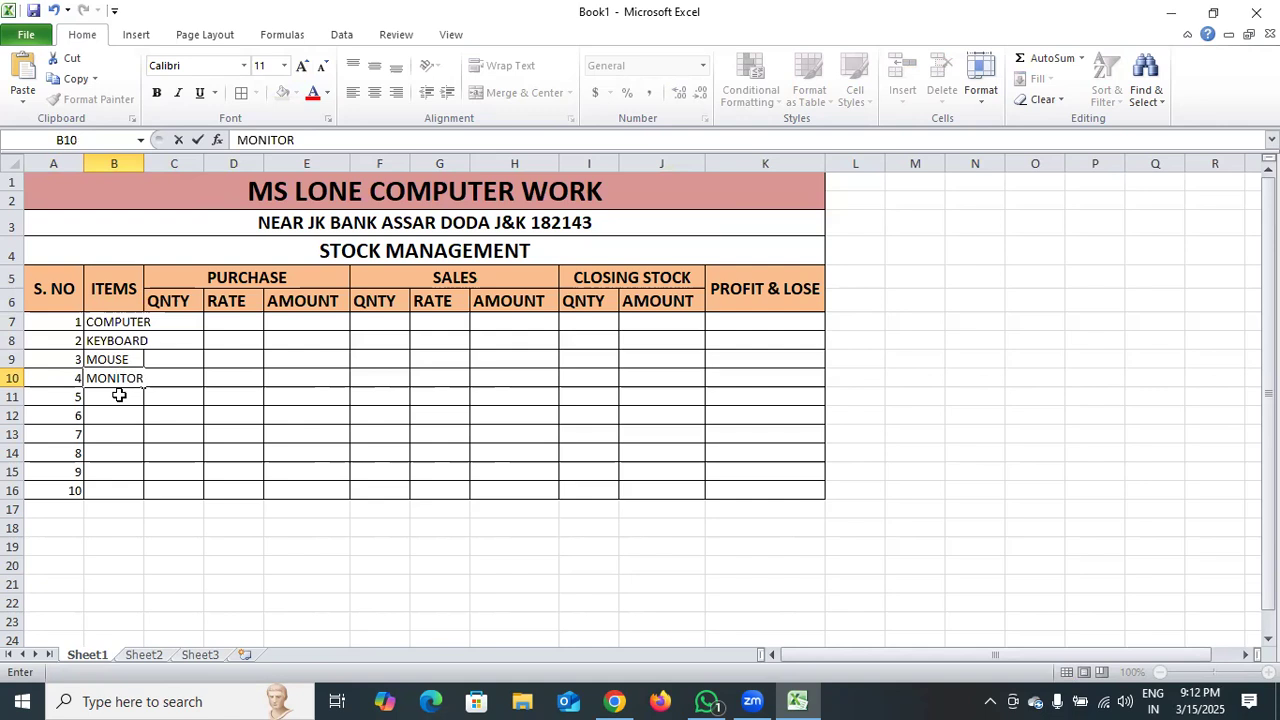
click(121, 396)
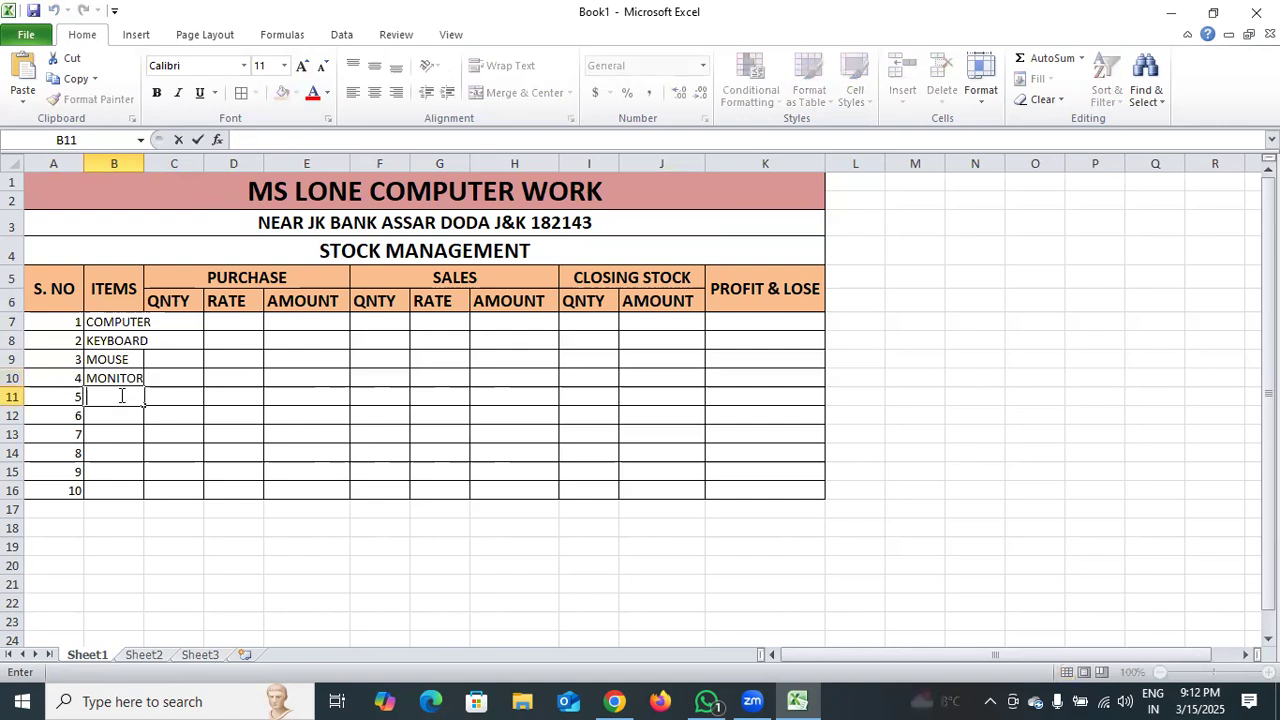
text(TFT)
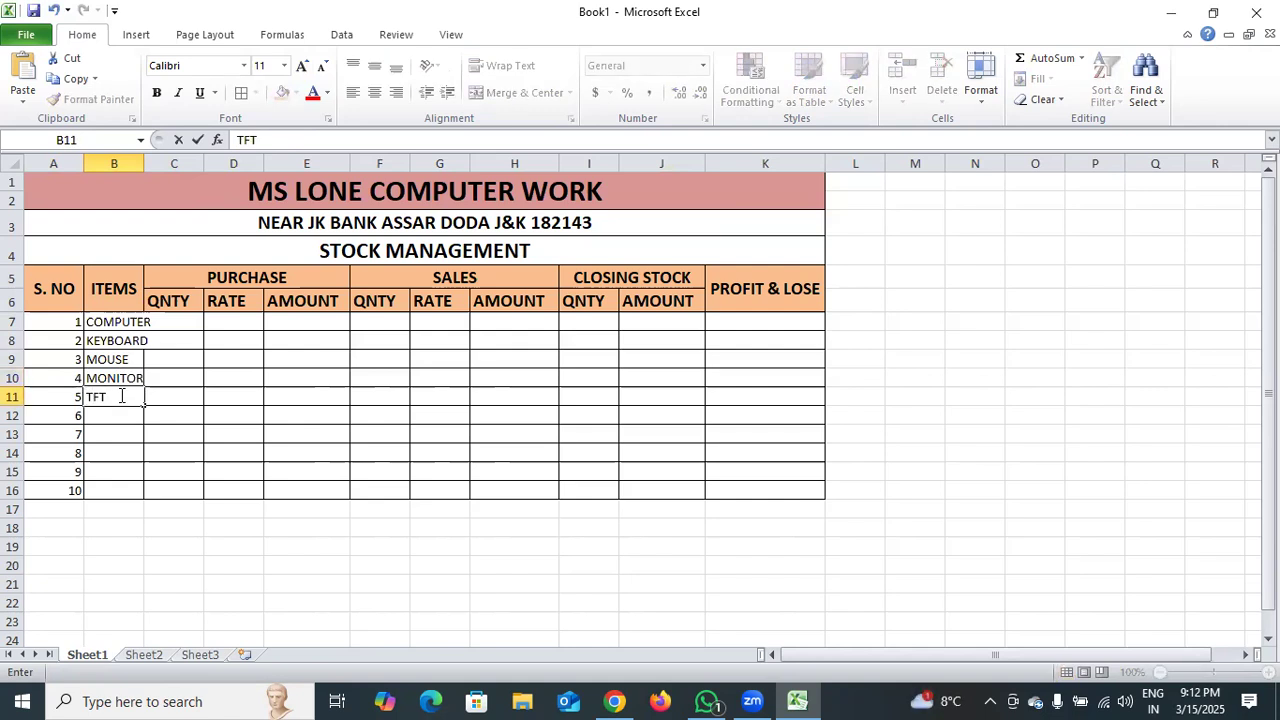
click(117, 415)
text(CPU)
Enter the items SSD, HHD, RAM and PRINTER in cells B13:B16.
click(115, 433)
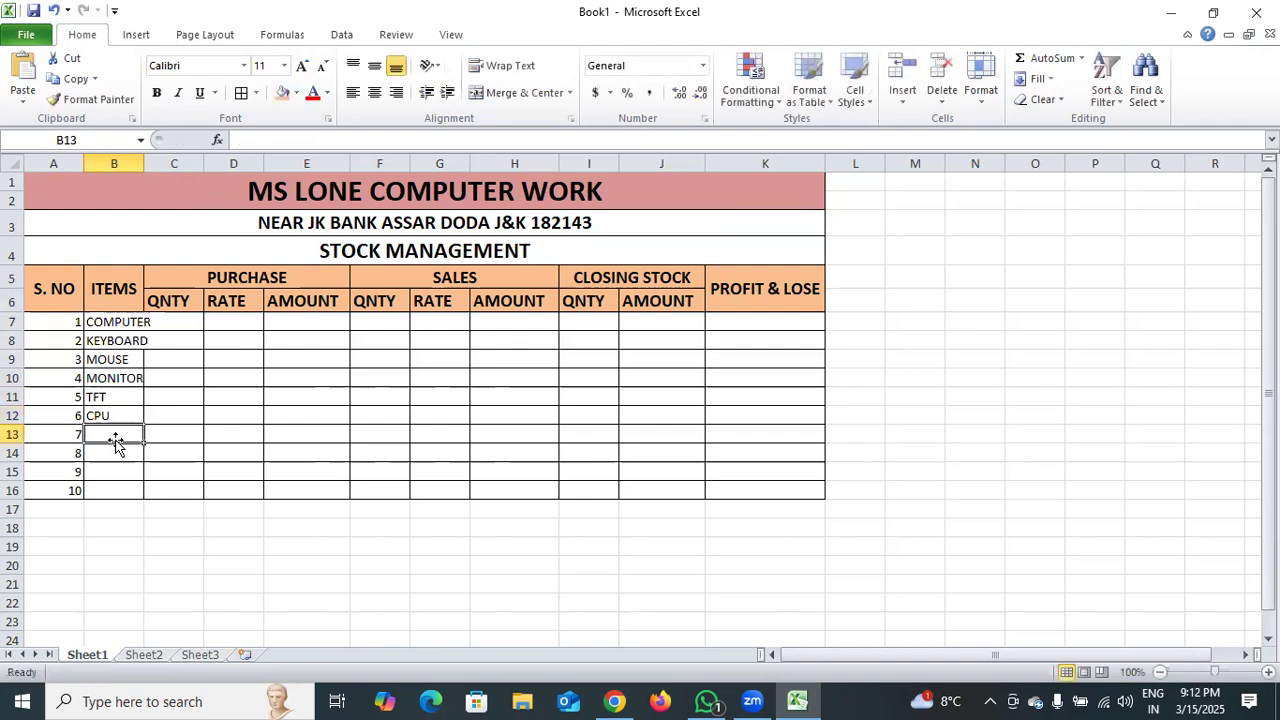
text(SSD)
click(117, 452)
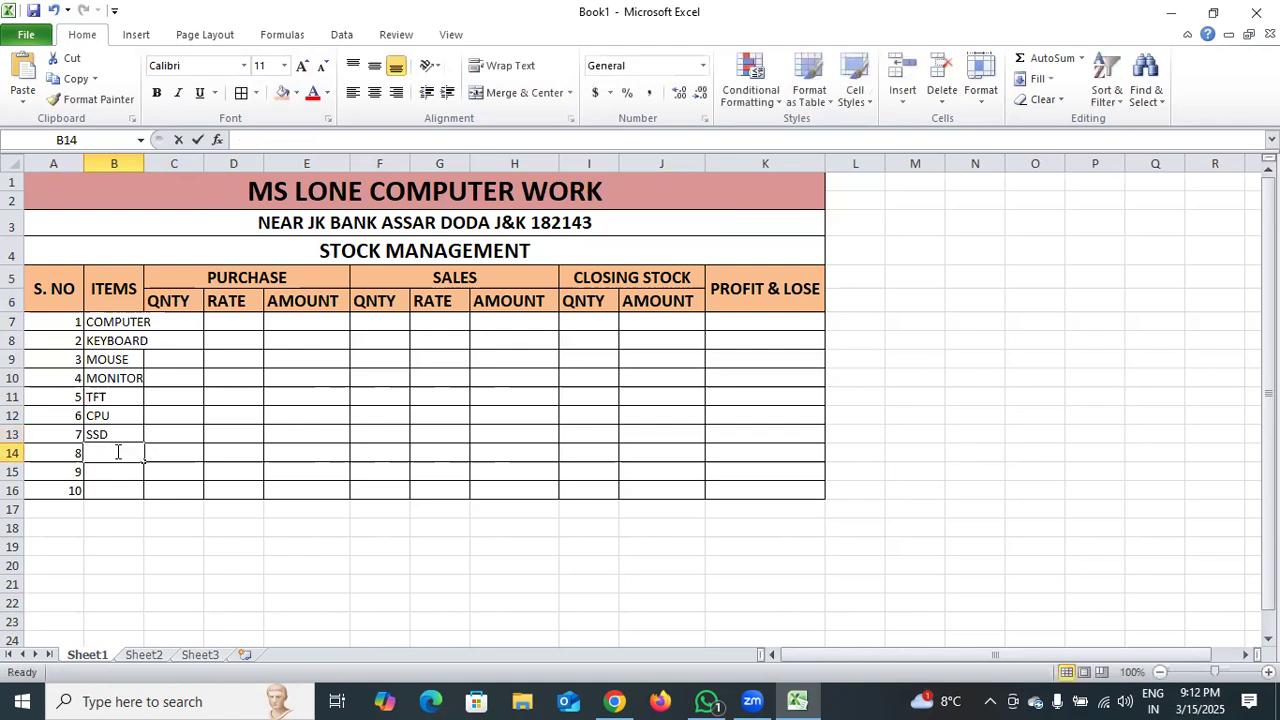
text(HHD)
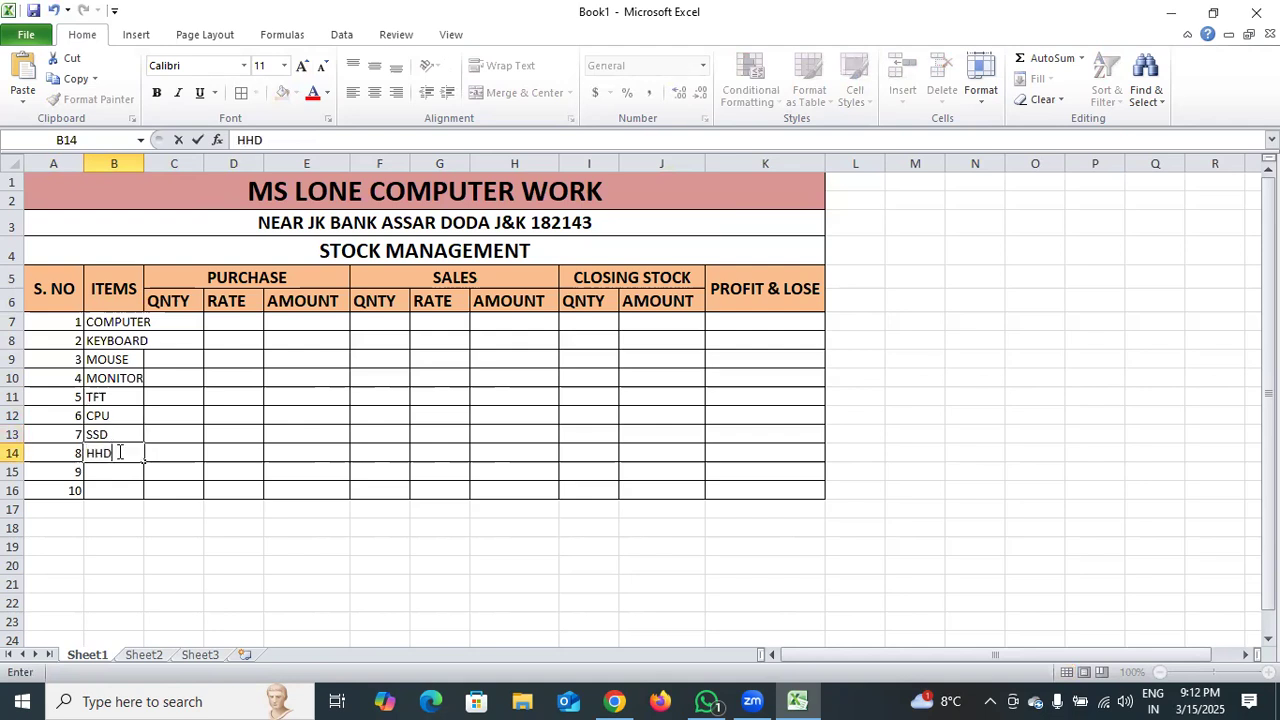
click(104, 471)
text(RAM)
click(100, 490)
text(PRINTER)
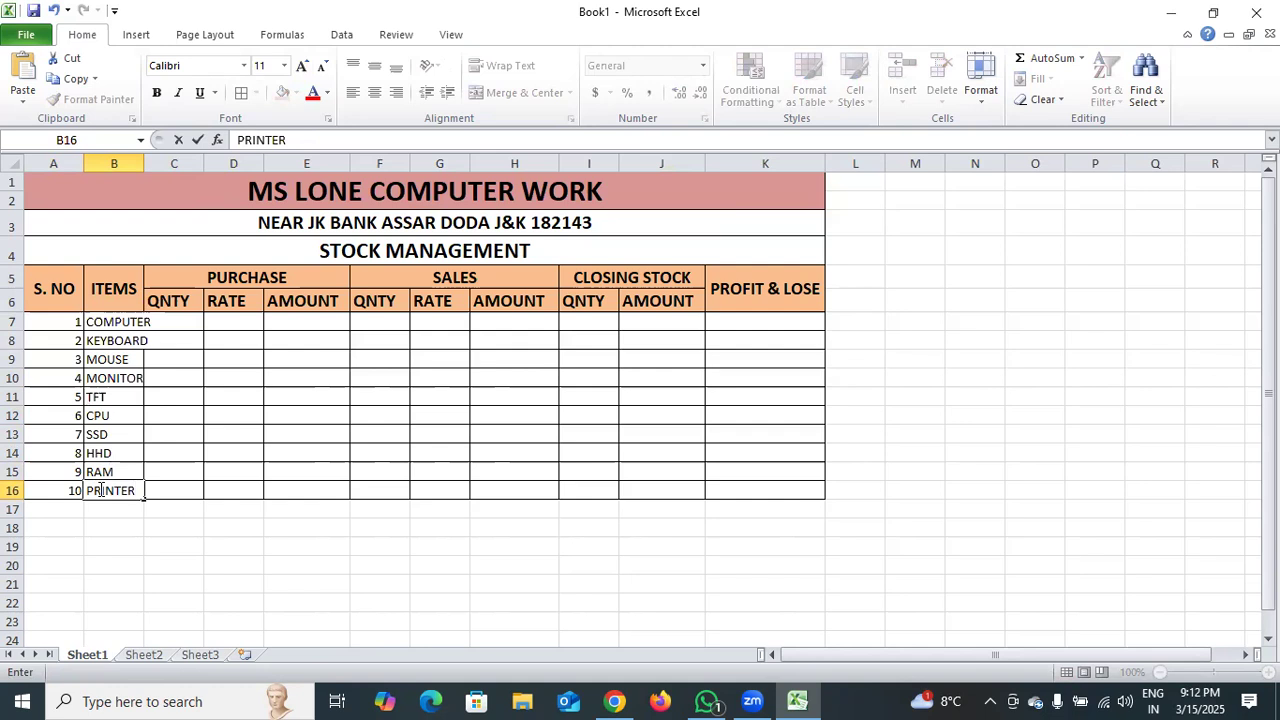
Widen column B so the item names fit inside it.
click(140, 164)
drag(141, 164, 173, 175)
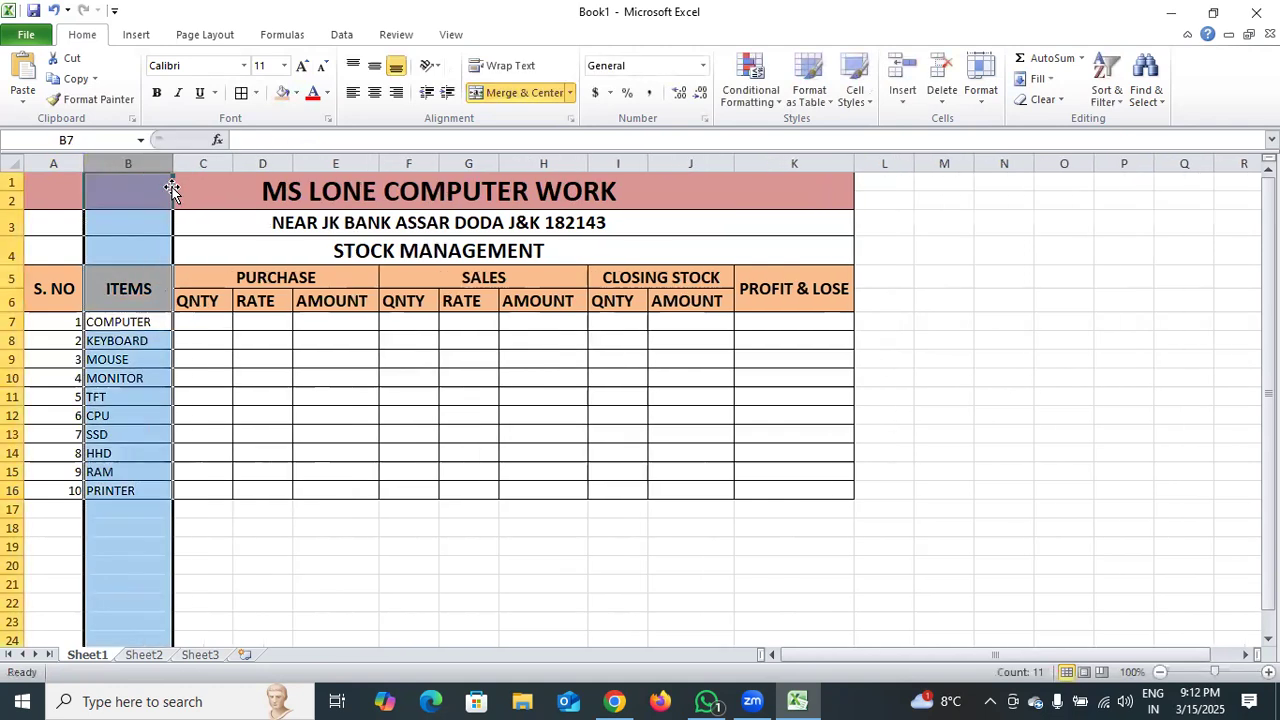
click(216, 385)
Enter the purchase quantities 20, 200 and 250 for computer, keyboard and mouse in cells C7:C9.
click(207, 321)
double_click(209, 322)
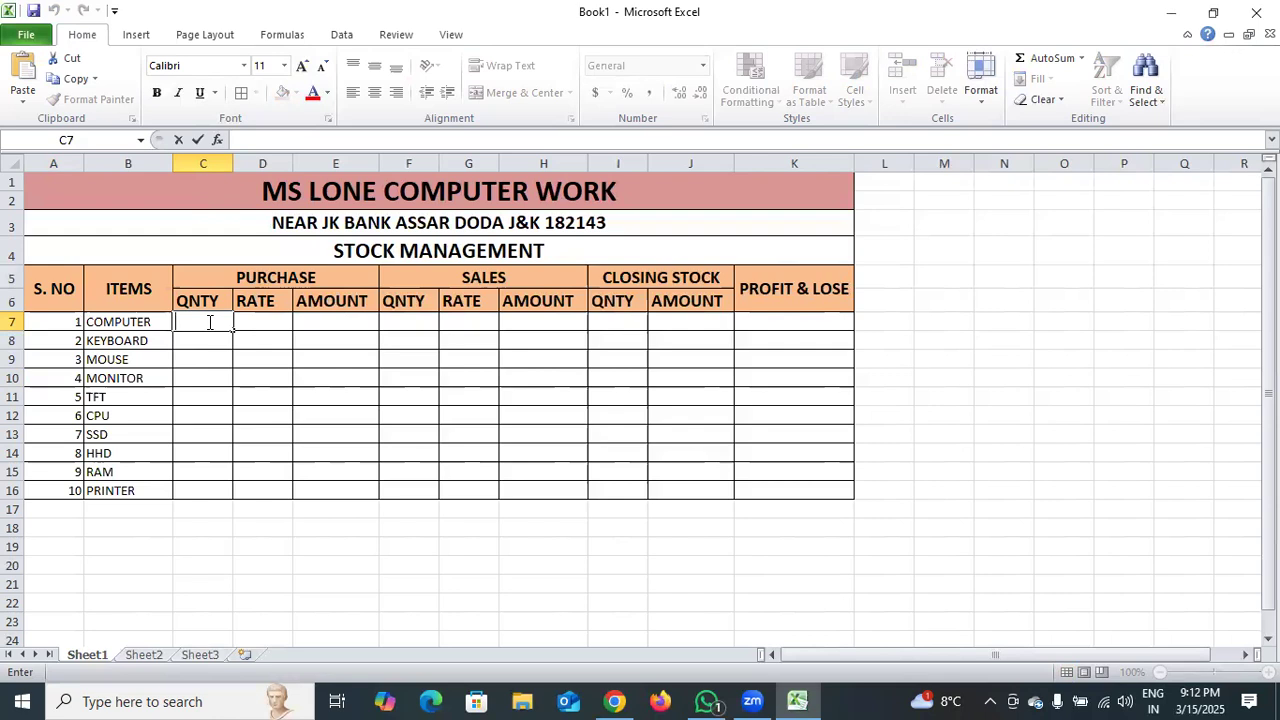
text(20)
key(Return)
text(200)
key(Return)
text(250)
key(Return)
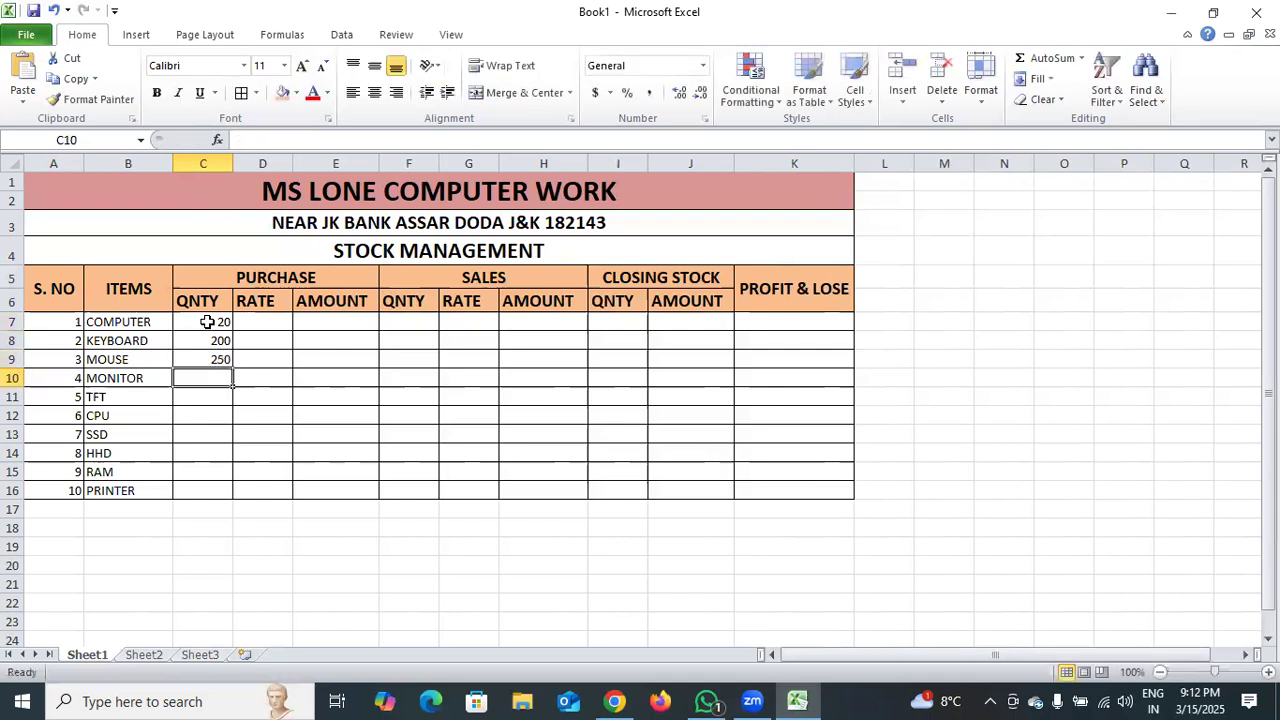
Enter the purchase quantities 30, 20 and 15 for monitor, TFT and CPU in cells C10:C12.
text(30)
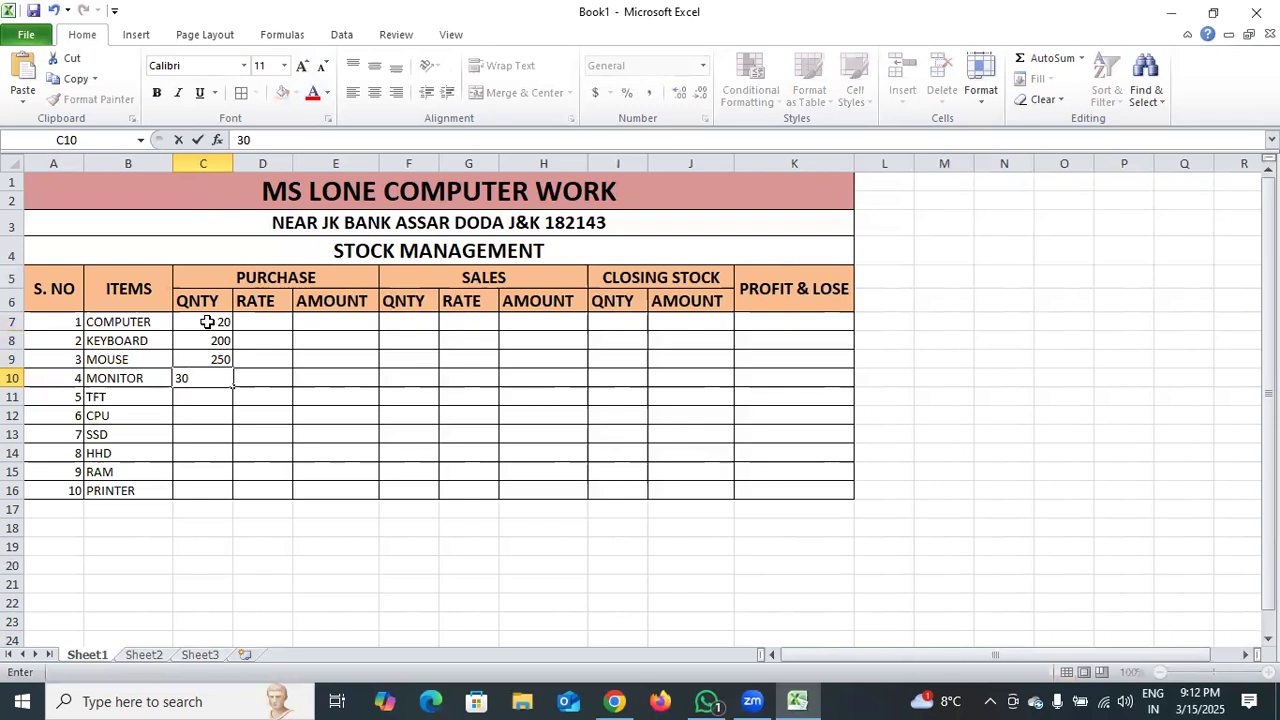
key(Return)
text(20)
key(Return)
text(15)
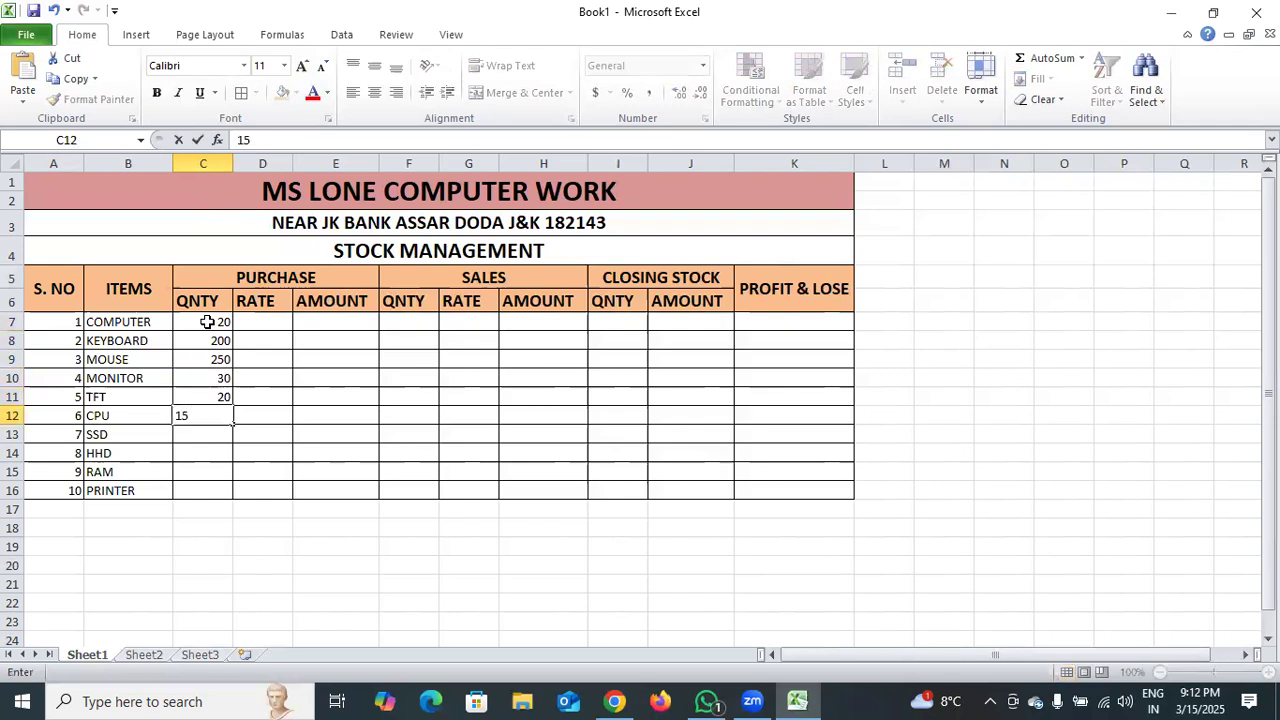
key(Return)
Enter the purchase quantities 50, 30, 50 and 10 for SSD, HHD, RAM and printer in cells C13:C16.
text(50)
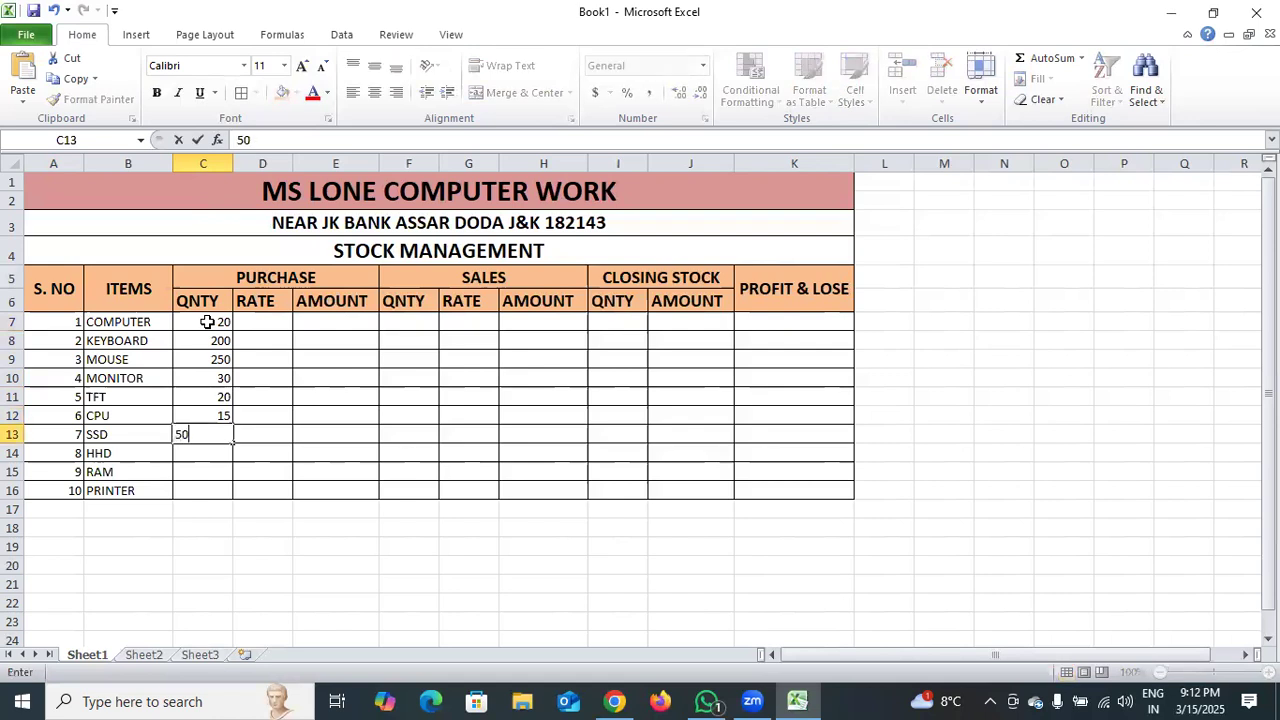
key(Return)
text(30)
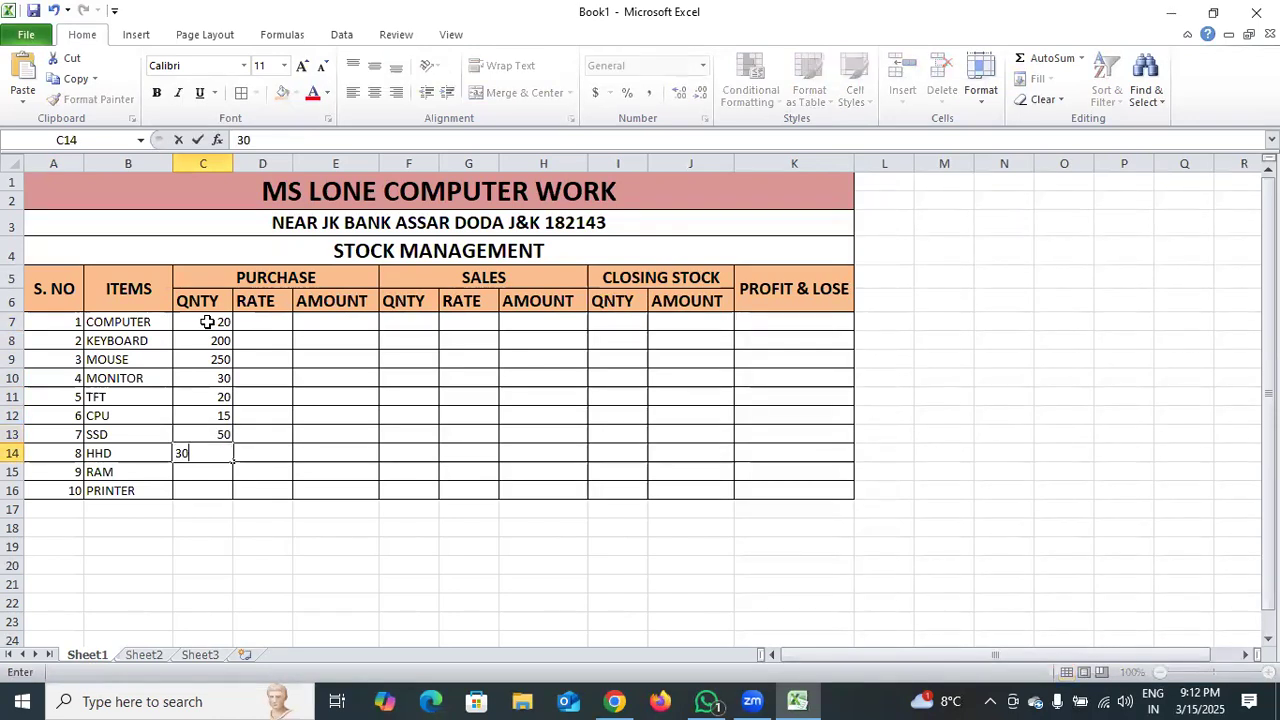
key(Return)
text(50)
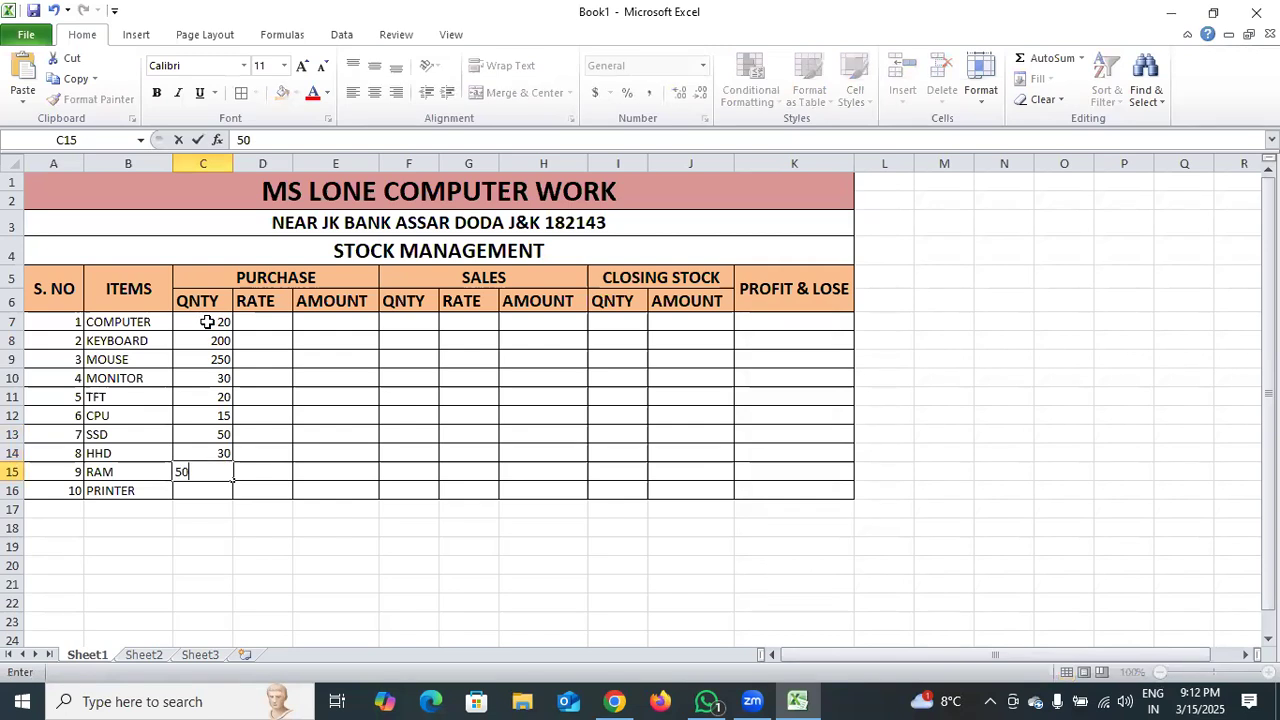
key(Return)
text(10)
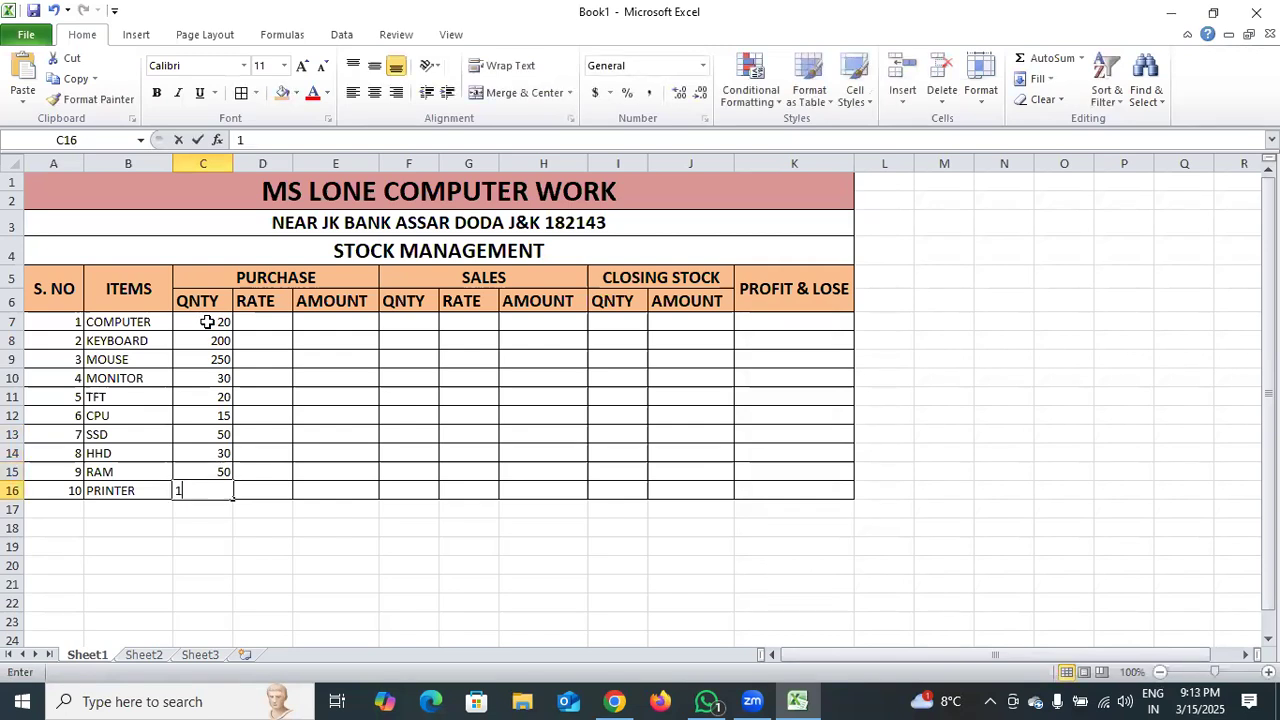
Enter the purchase rates 20000, 250 and 200 for computer, keyboard and mouse in cells D7:D9.
double_click(268, 322)
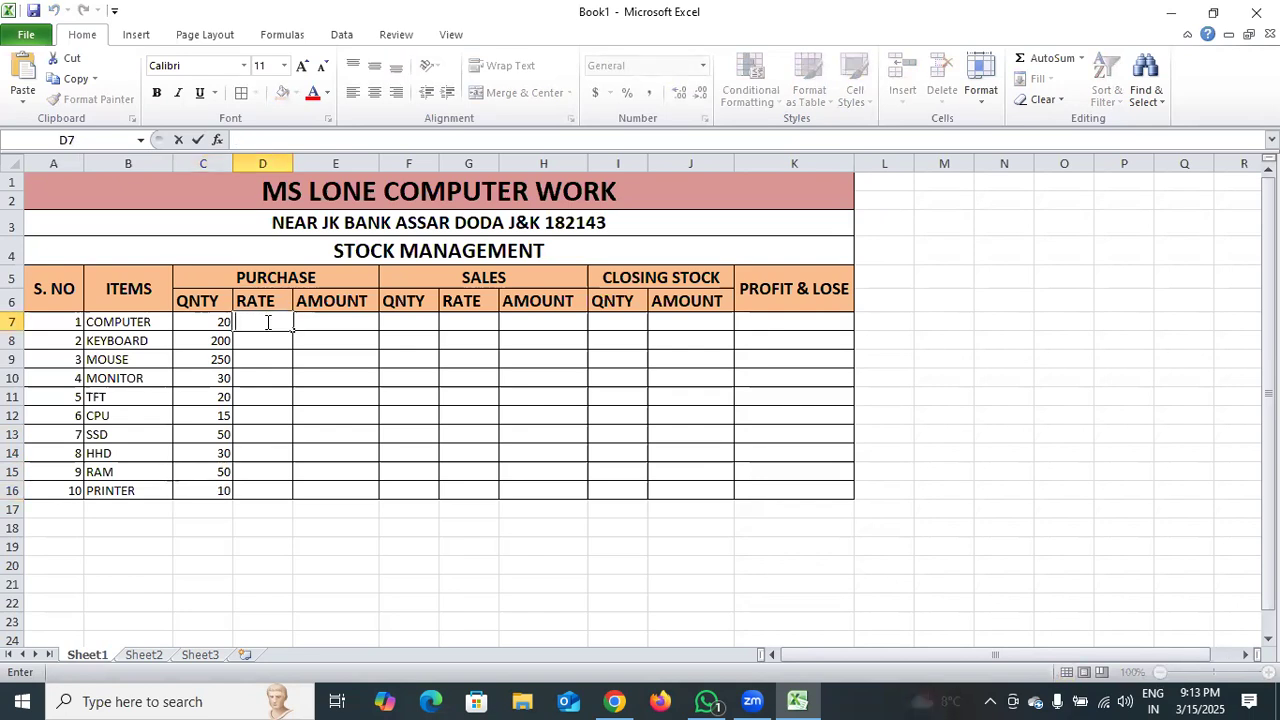
text(2000)
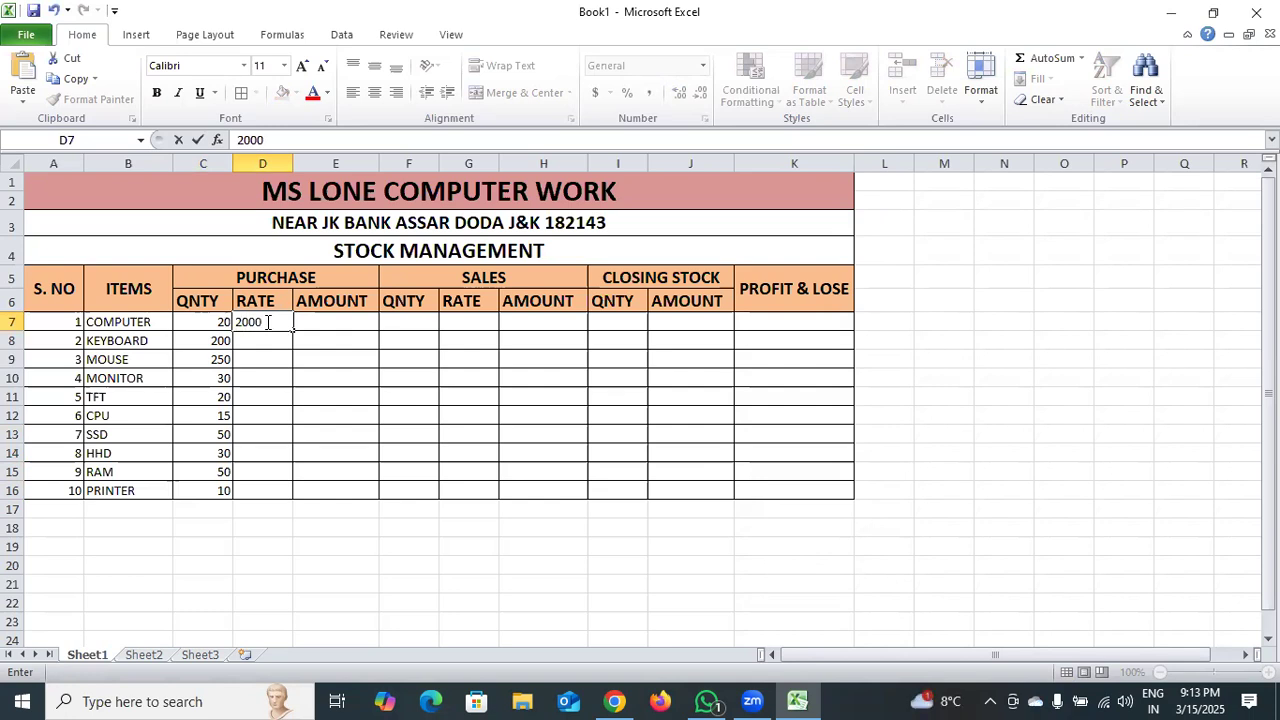
text(0)
click(272, 342)
text(250)
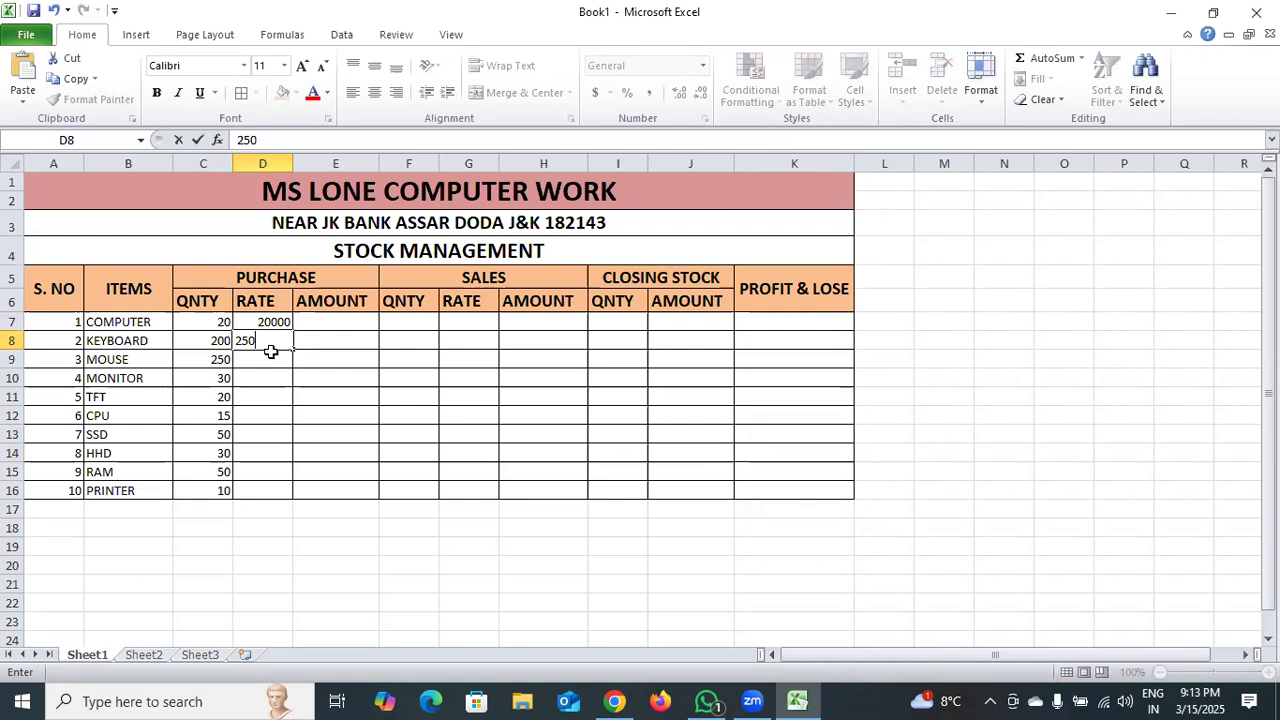
click(271, 357)
text(200)
Enter the purchase rates 4000, 3500 and 12000 for monitor, TFT and CPU in cells D10:D12.
double_click(274, 379)
text(4000)
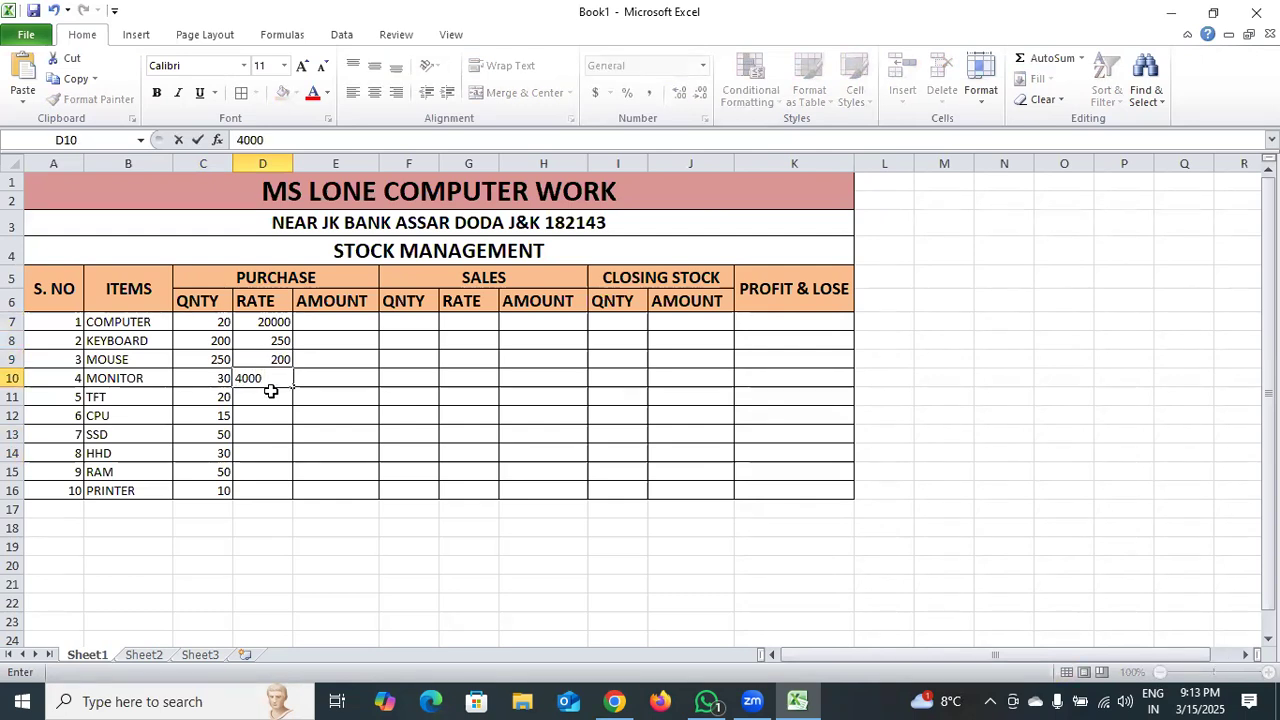
click(271, 391)
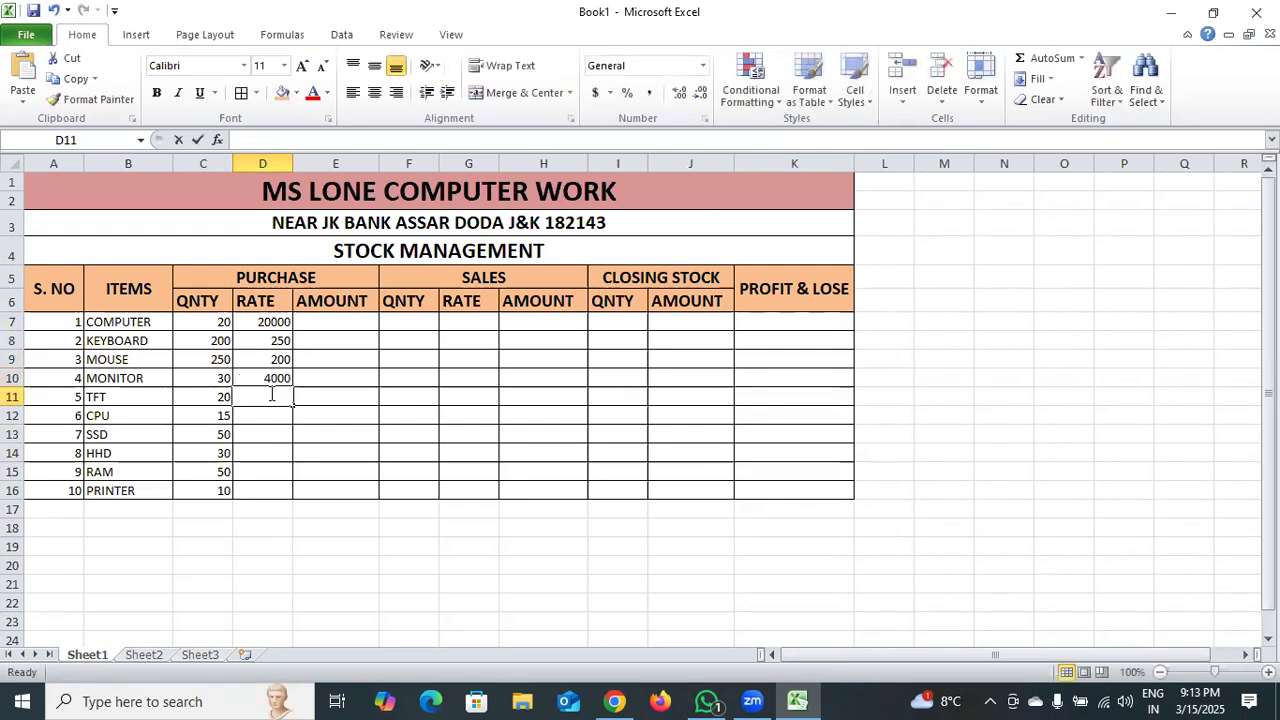
text(3500)
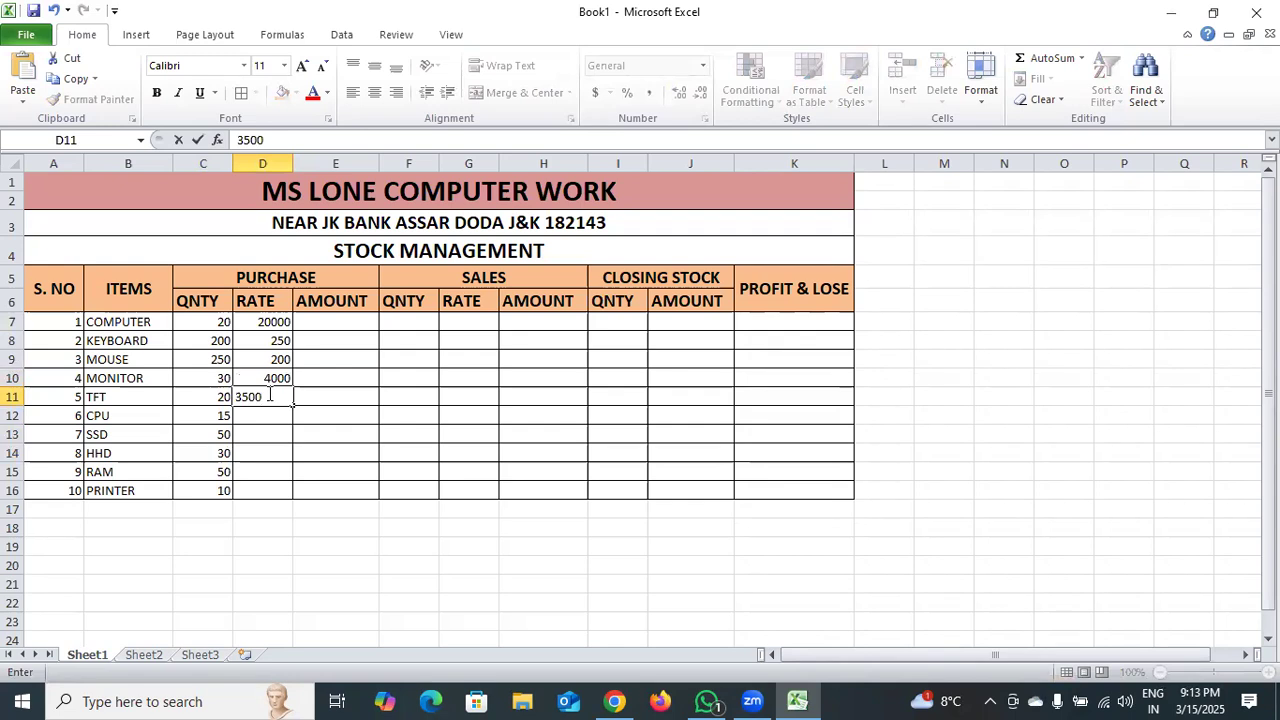
double_click(262, 414)
text(12000)
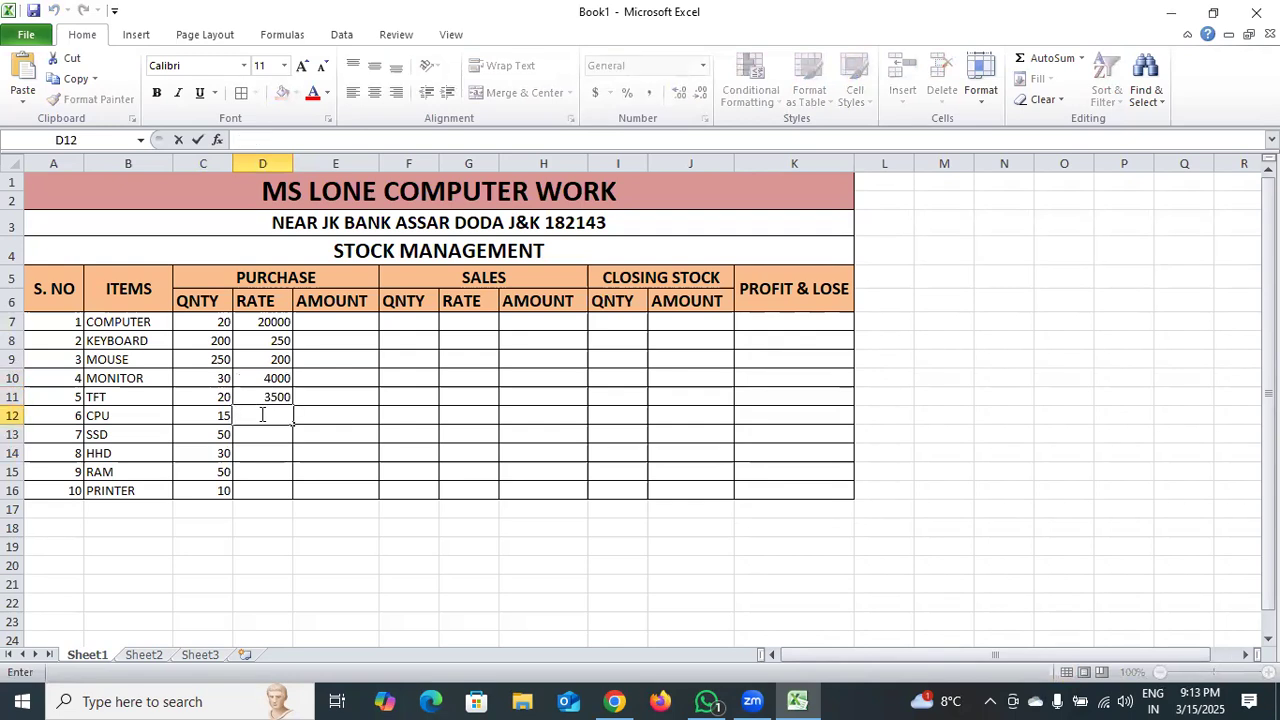
Enter the purchase rates 2000 and 1500 for SSD and HHD in cells D13:D14.
double_click(262, 432)
text(2000)
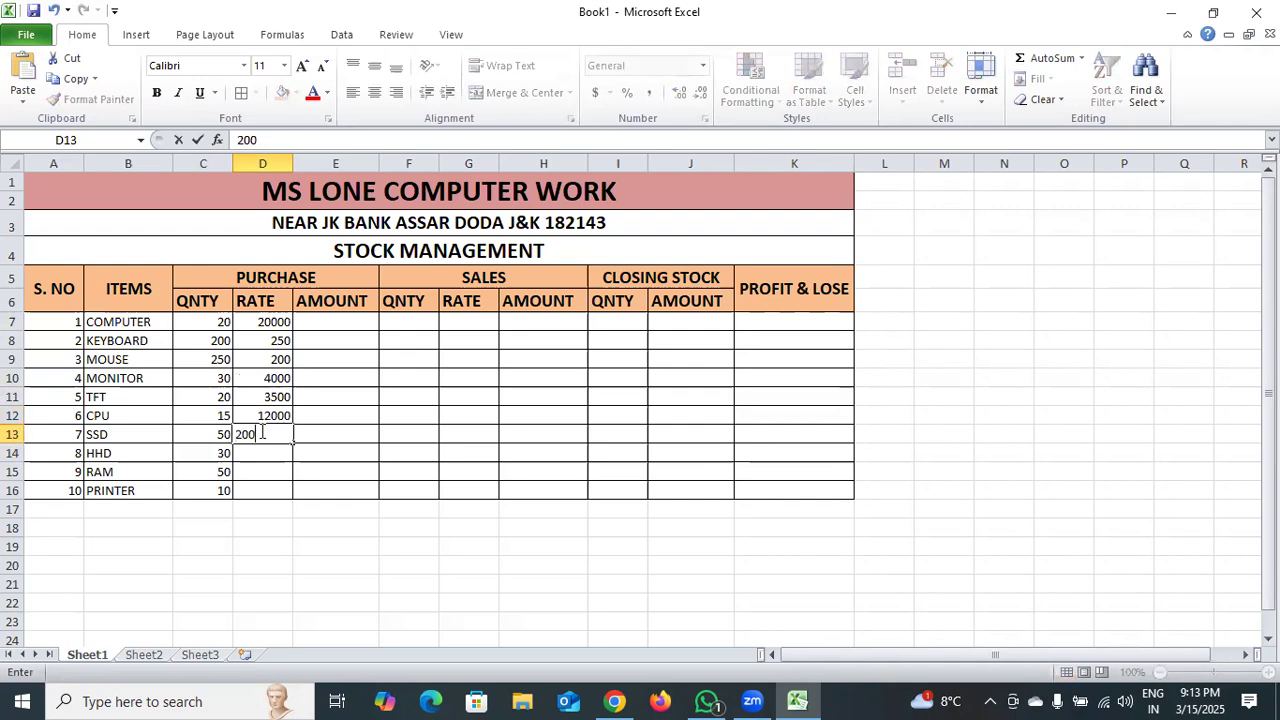
click(252, 452)
text(1500)
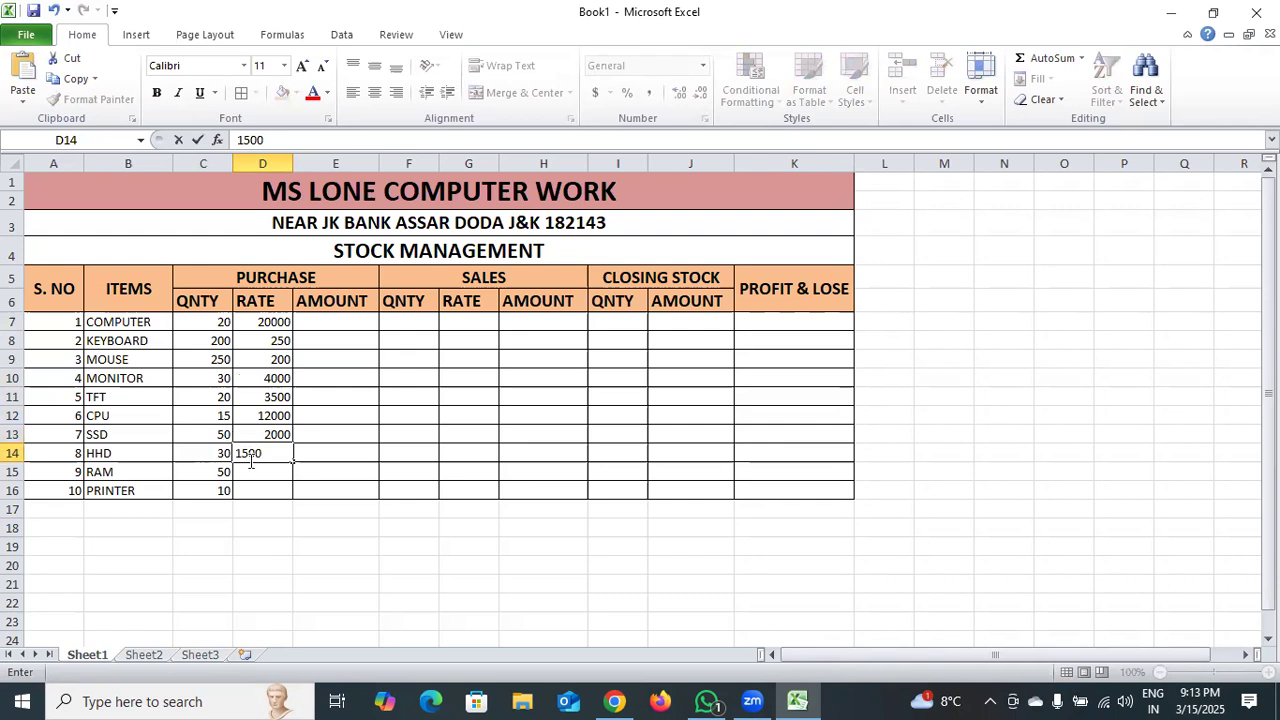
Enter the purchase rates 1000 and 12000 for RAM and printer in cells D15:D16.
click(255, 467)
double_click(258, 470)
text(1000)
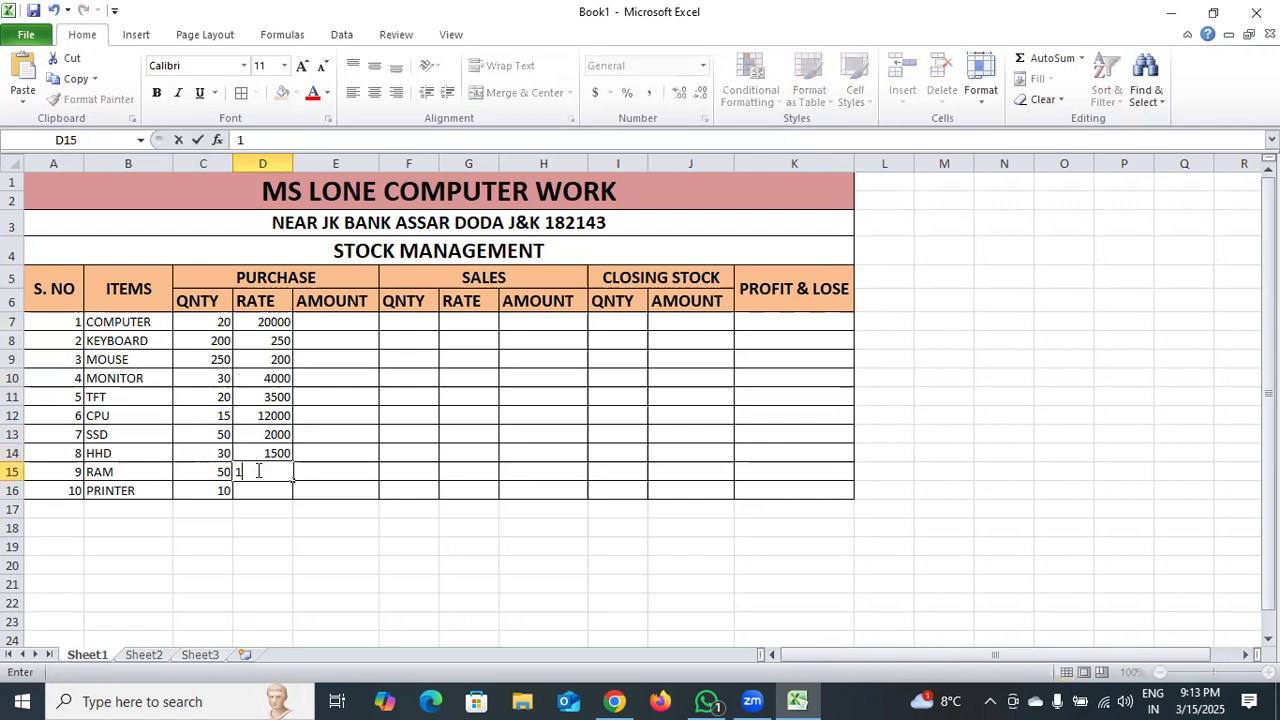
click(272, 491)
double_click(273, 491)
text(12000)
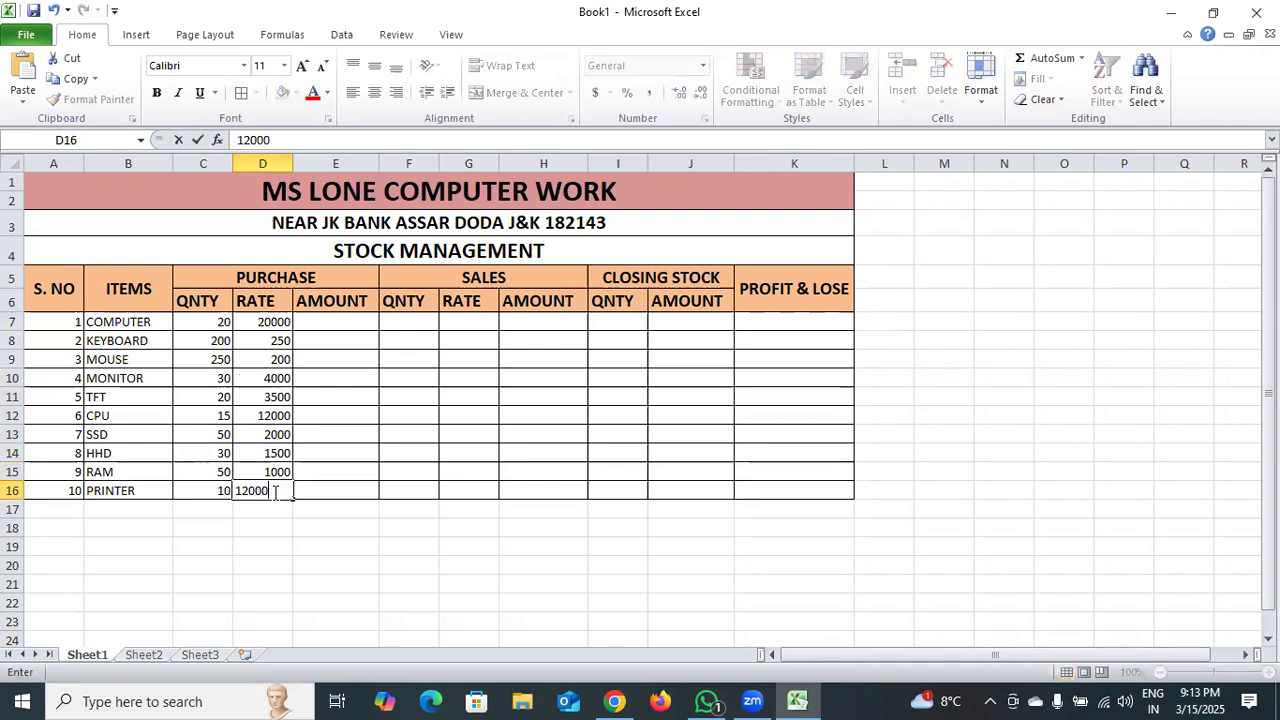
click(336, 509)
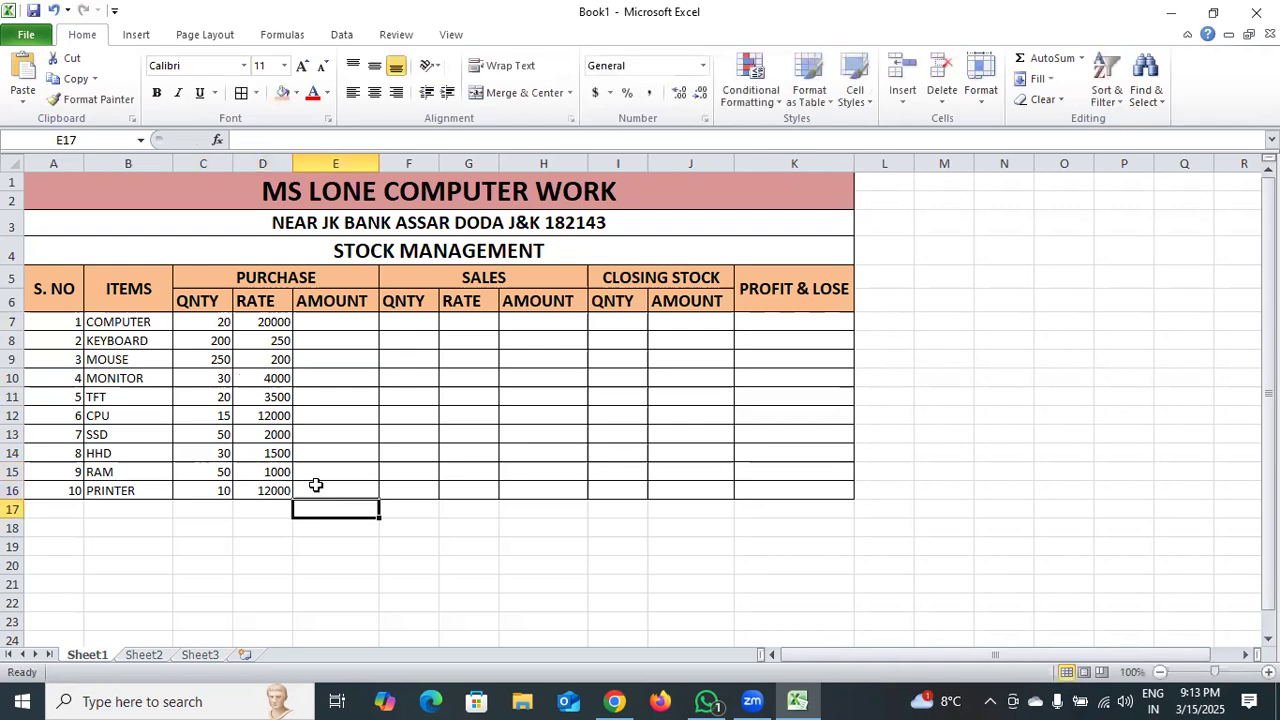
Calculate the computer's purchase amount in cell E7 with the formula =D7*C7.
double_click(326, 320)
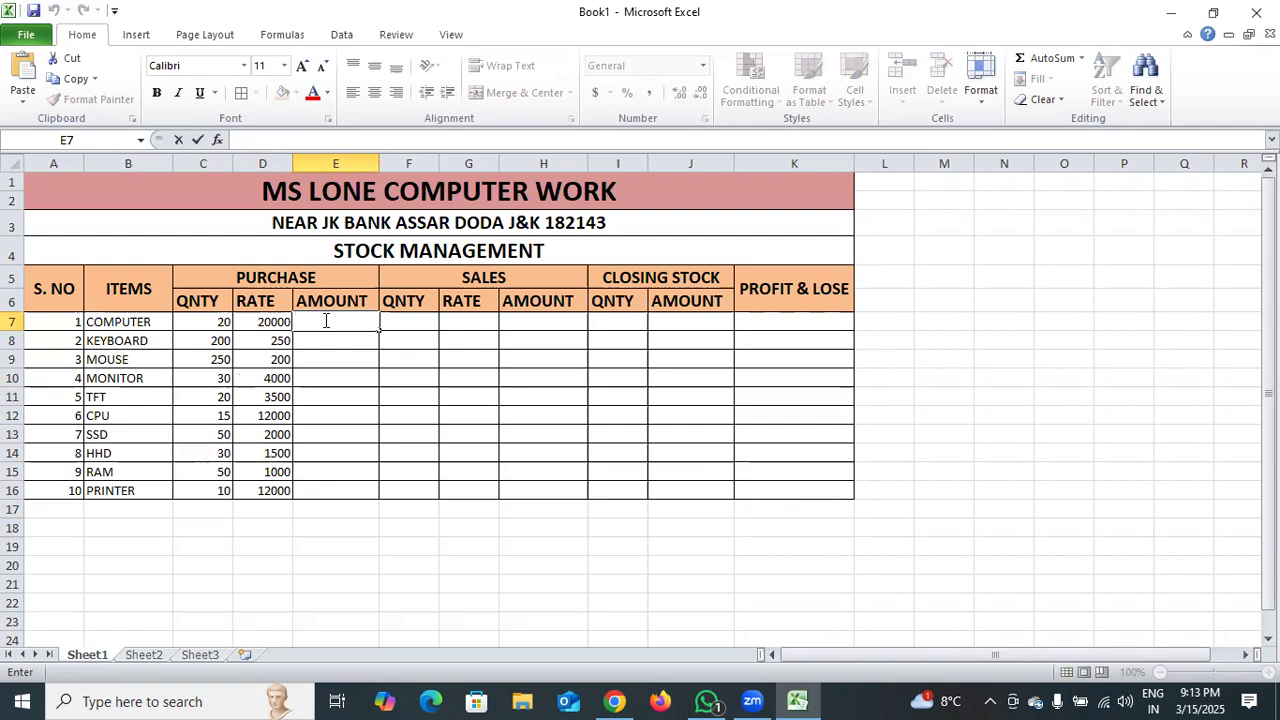
text(=)
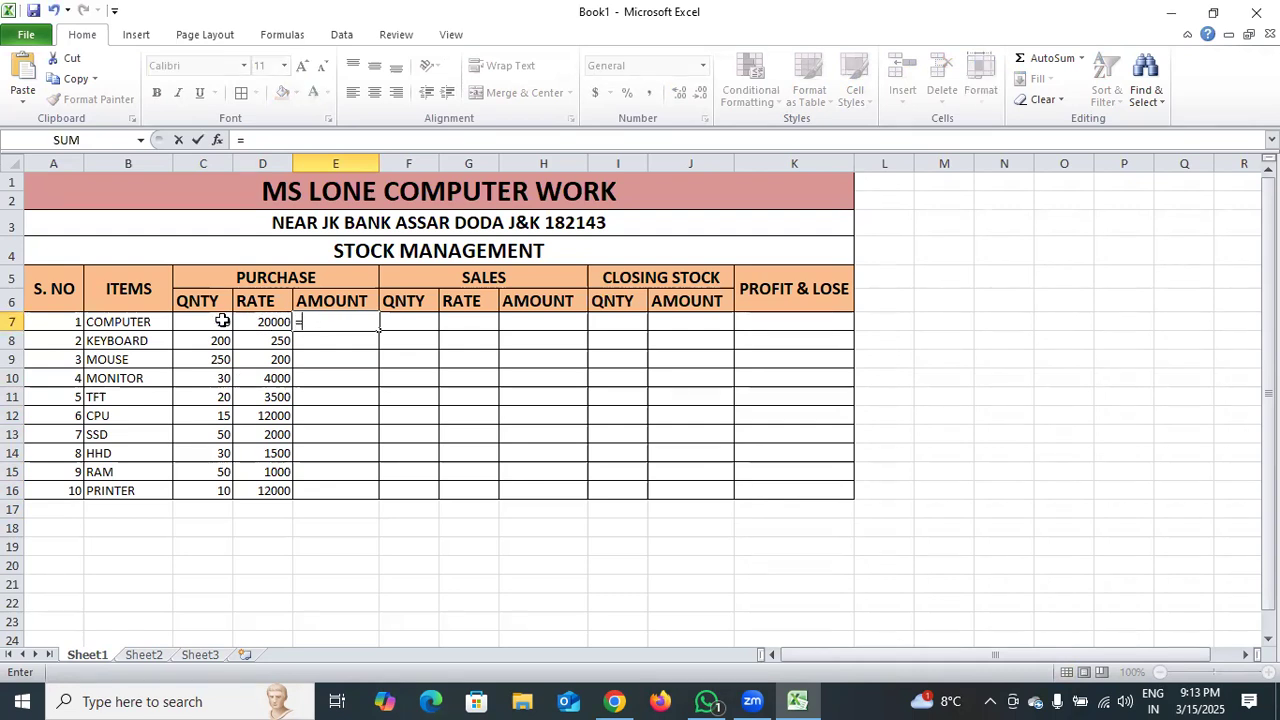
click(270, 324)
text(*)
click(190, 323)
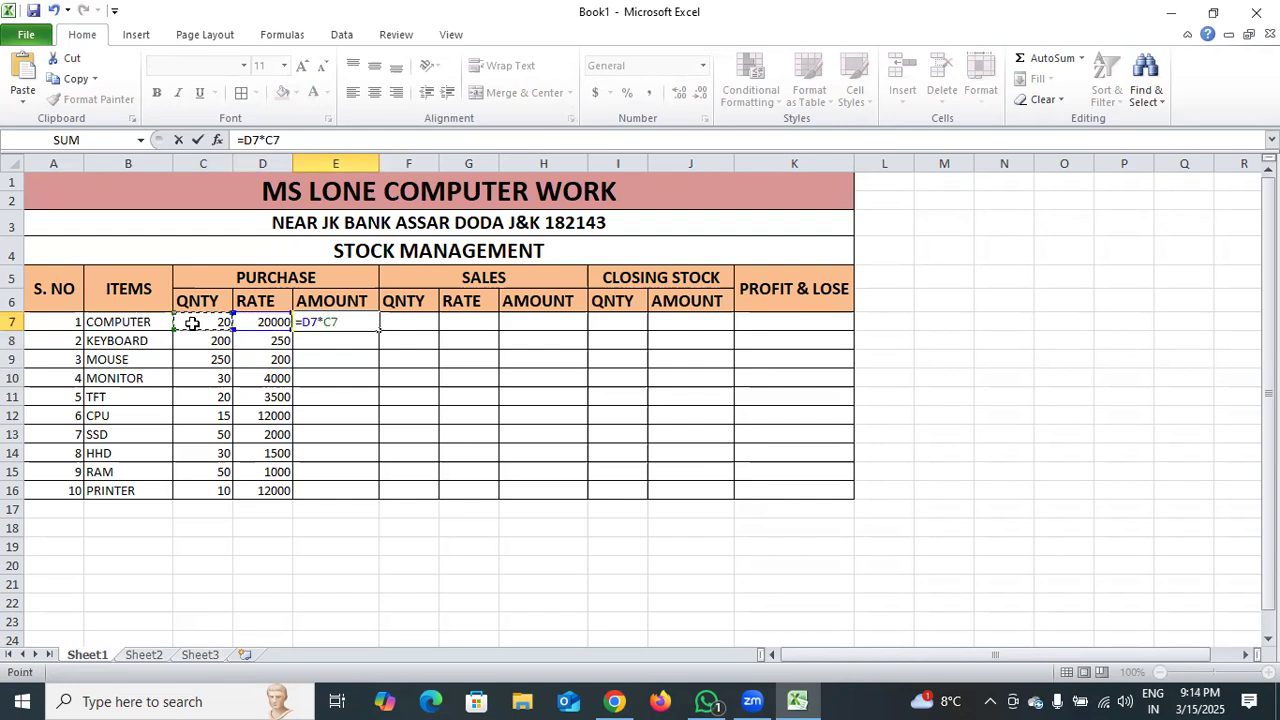
key(Return)
Enter the computer's sales quantity 11 in cell F7 and sales rate 23000 in cell G7.
click(403, 322)
double_click(403, 322)
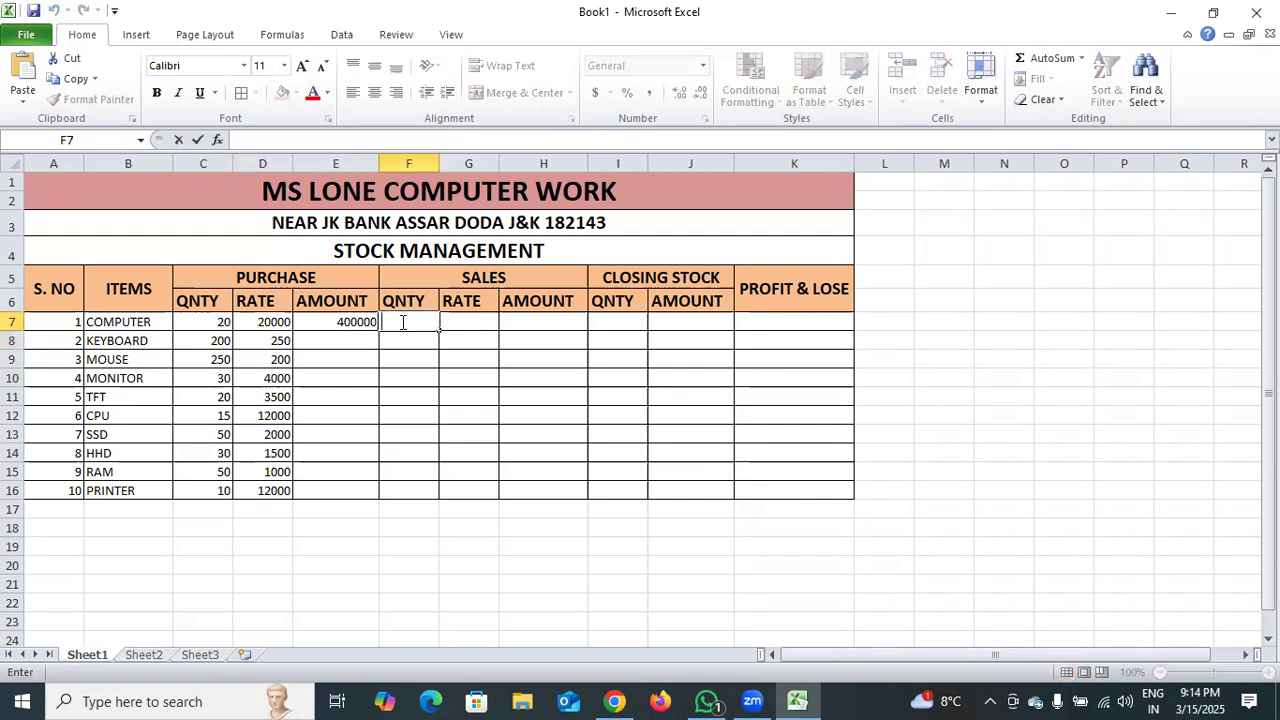
text(11)
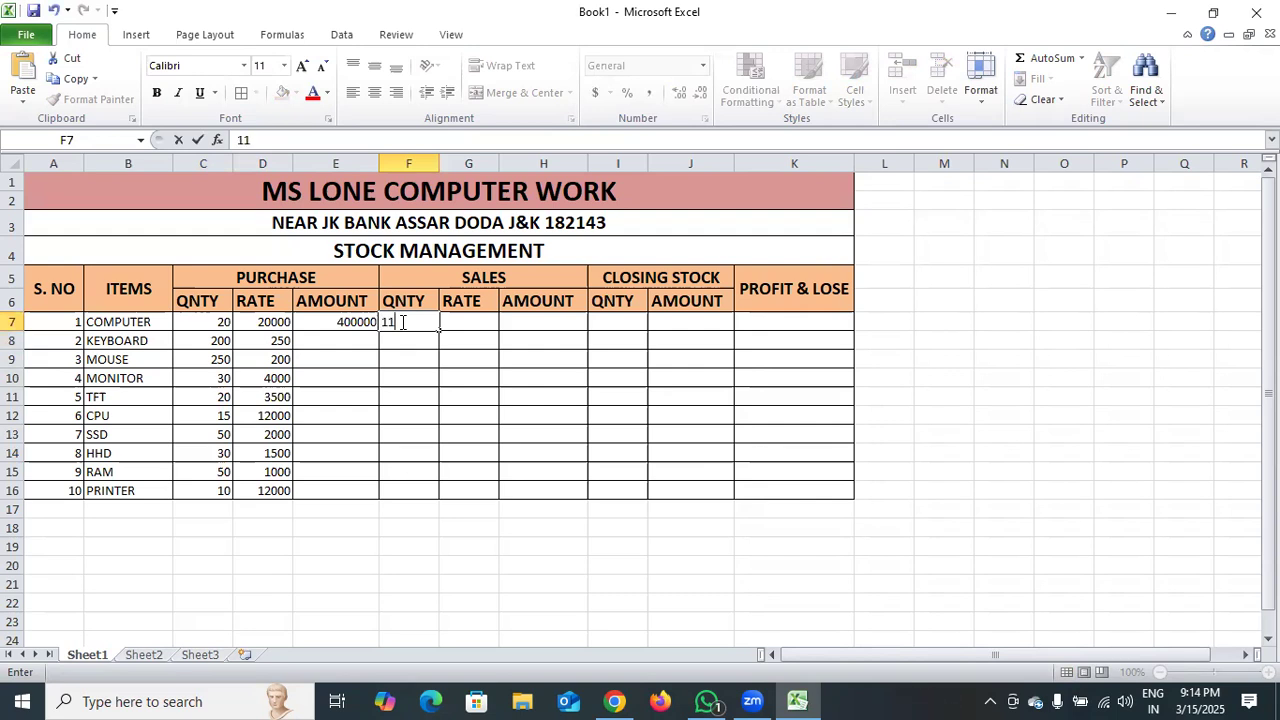
click(451, 322)
double_click(458, 323)
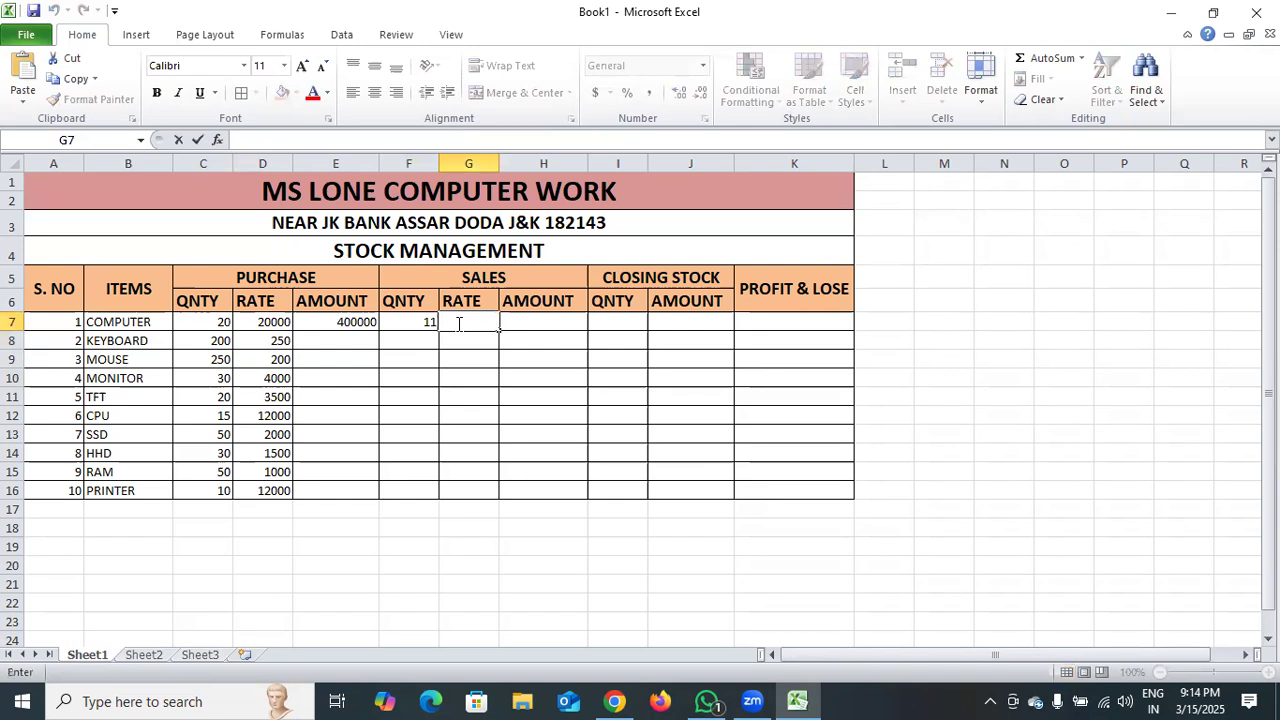
text(23000)
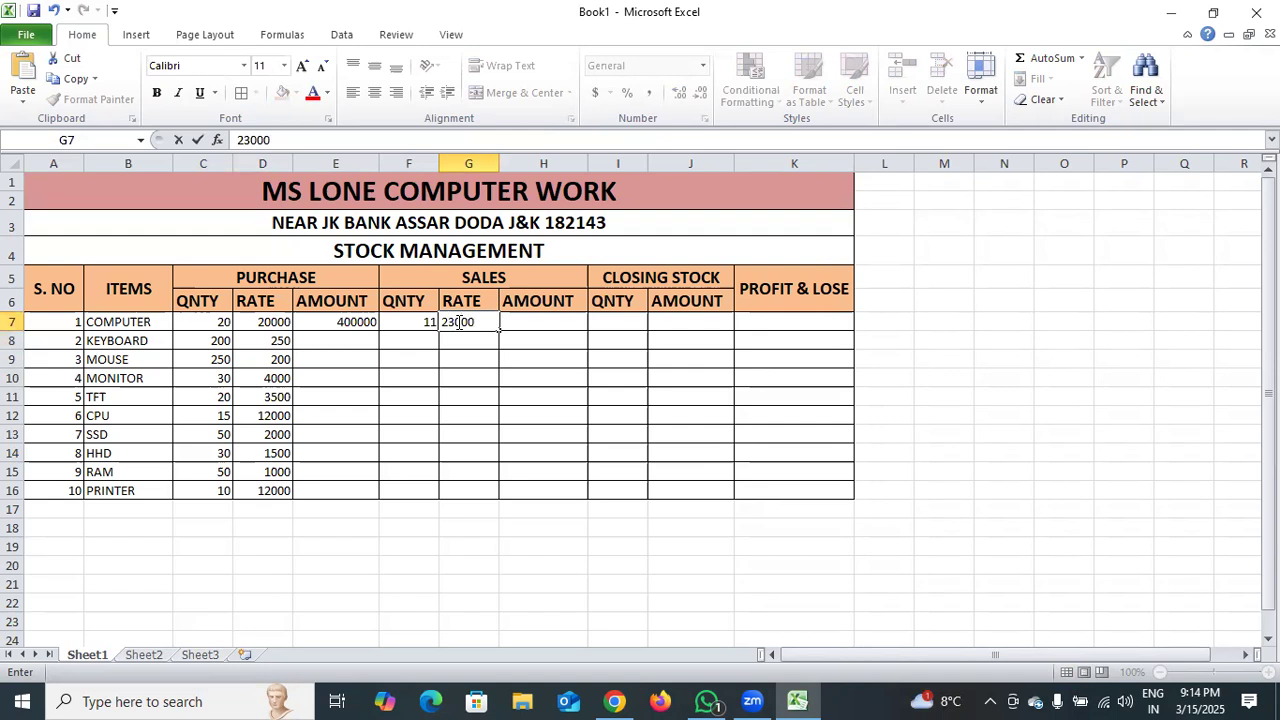
double_click(523, 322)
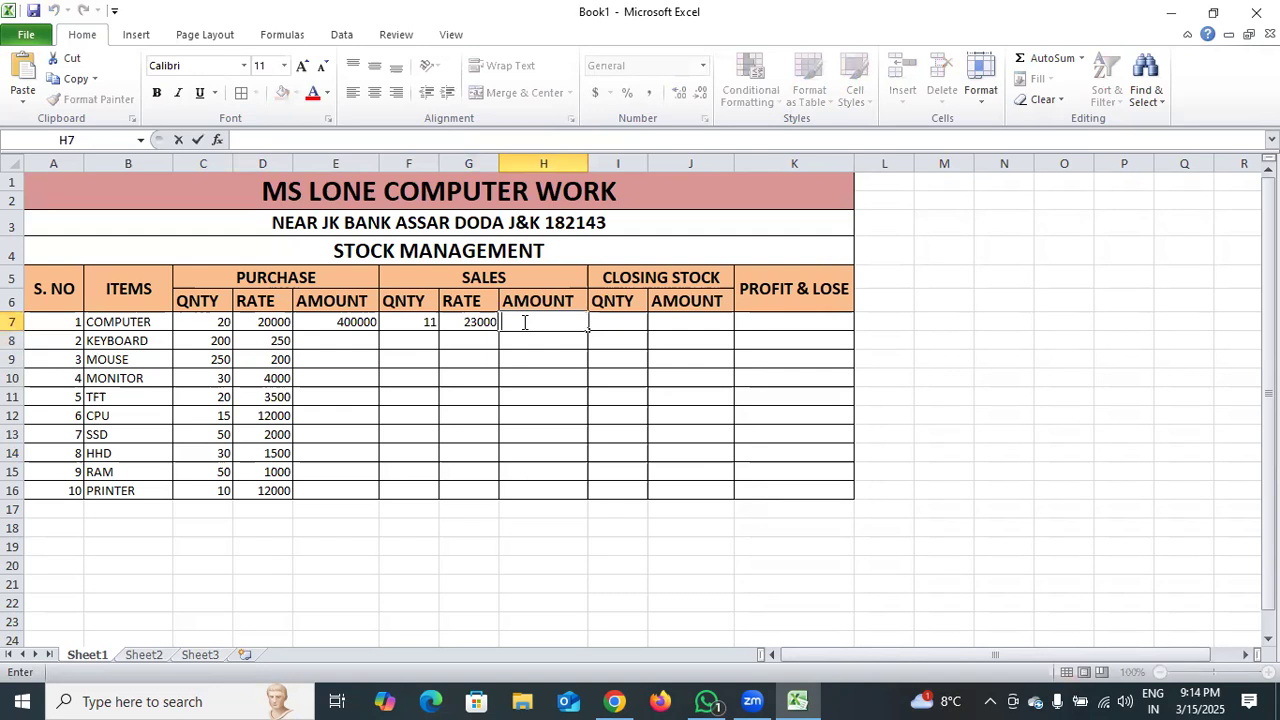
text(=)
click(463, 322)
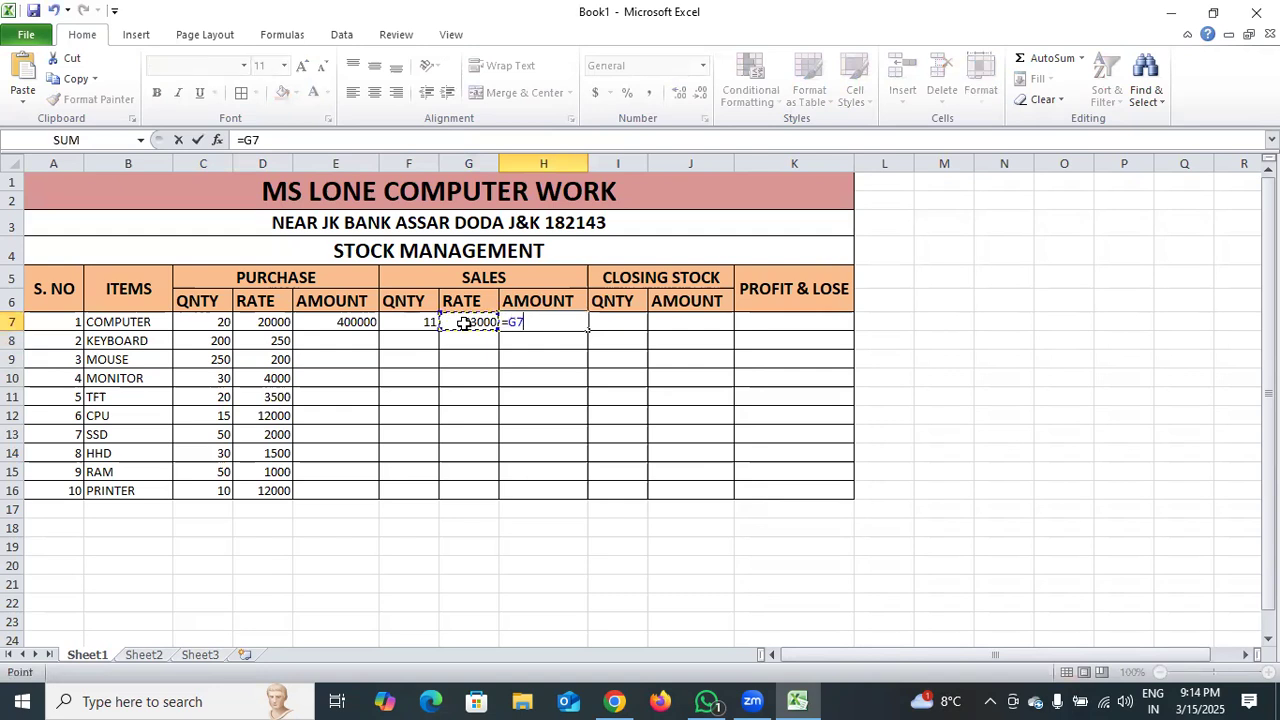
click(409, 322)
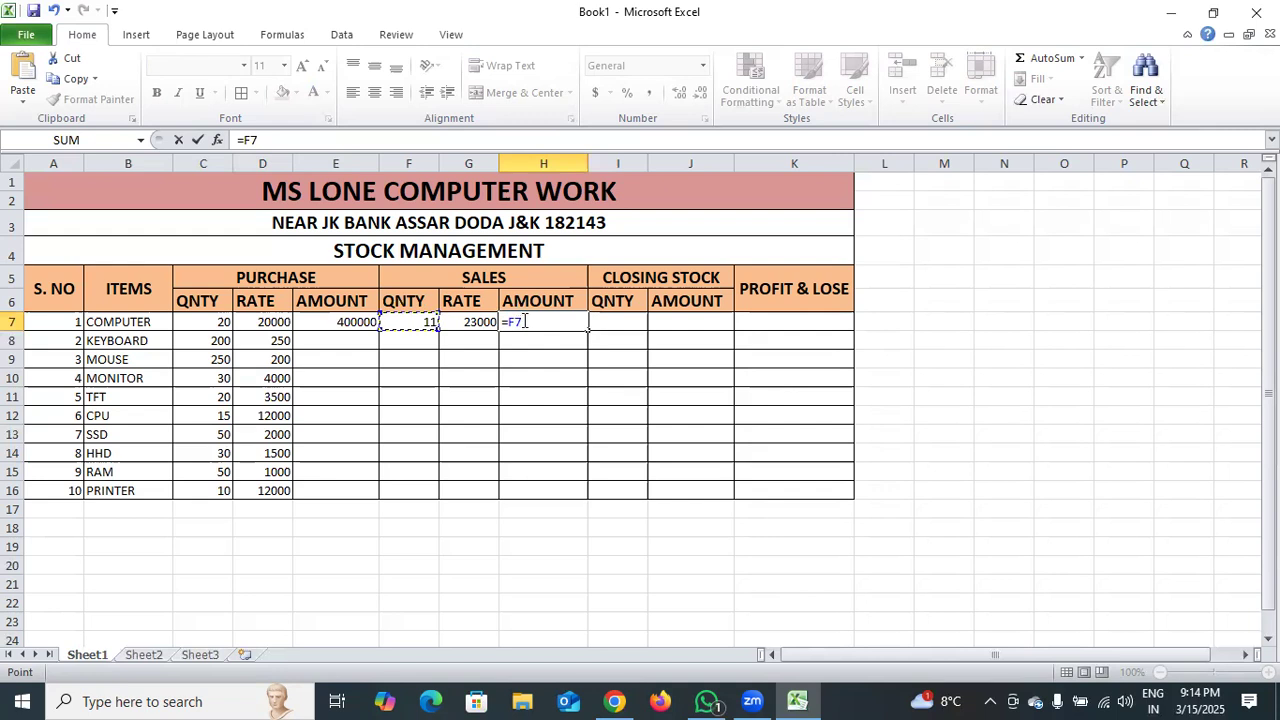
text(*)
click(472, 322)
key(BackSpace)
key(BackSpace)
key(BackSpace)
key(BackSpace)
key(BackSpace)
key(BackSpace)
Calculate the computer's sales amount in cell H7 with the formula =G7*F7.
text(=)
click(476, 325)
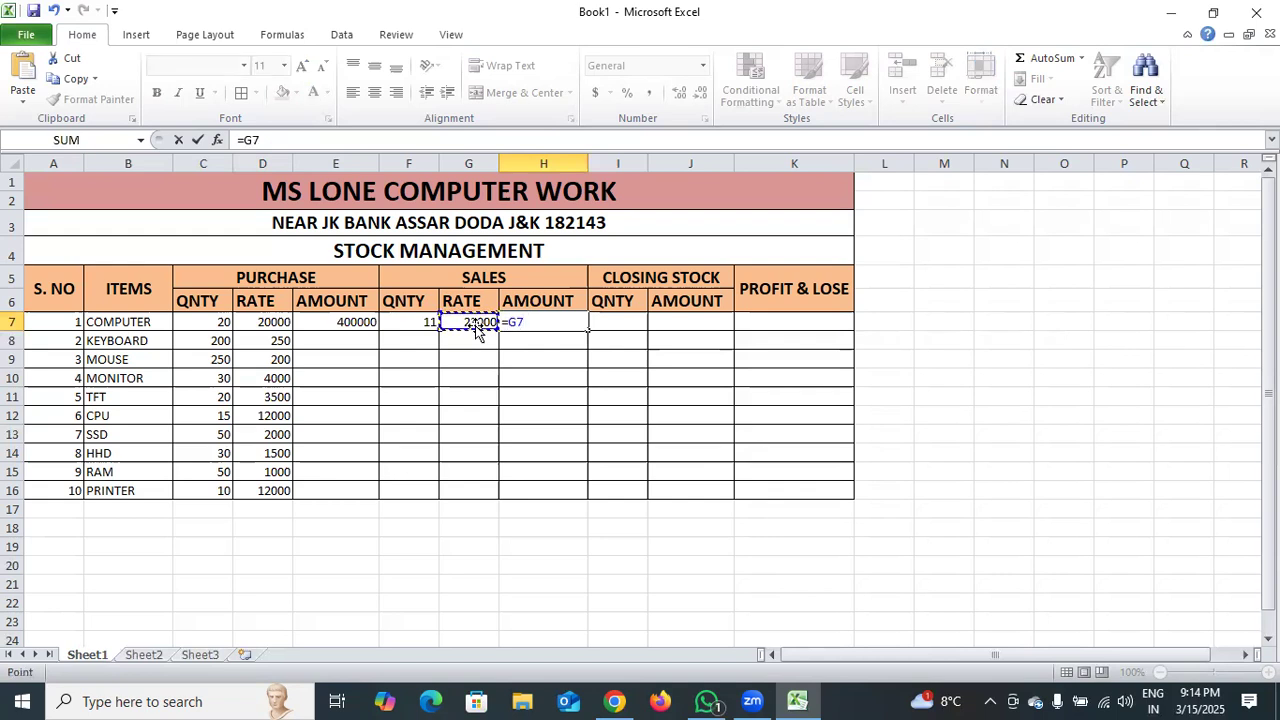
text(*)
click(422, 325)
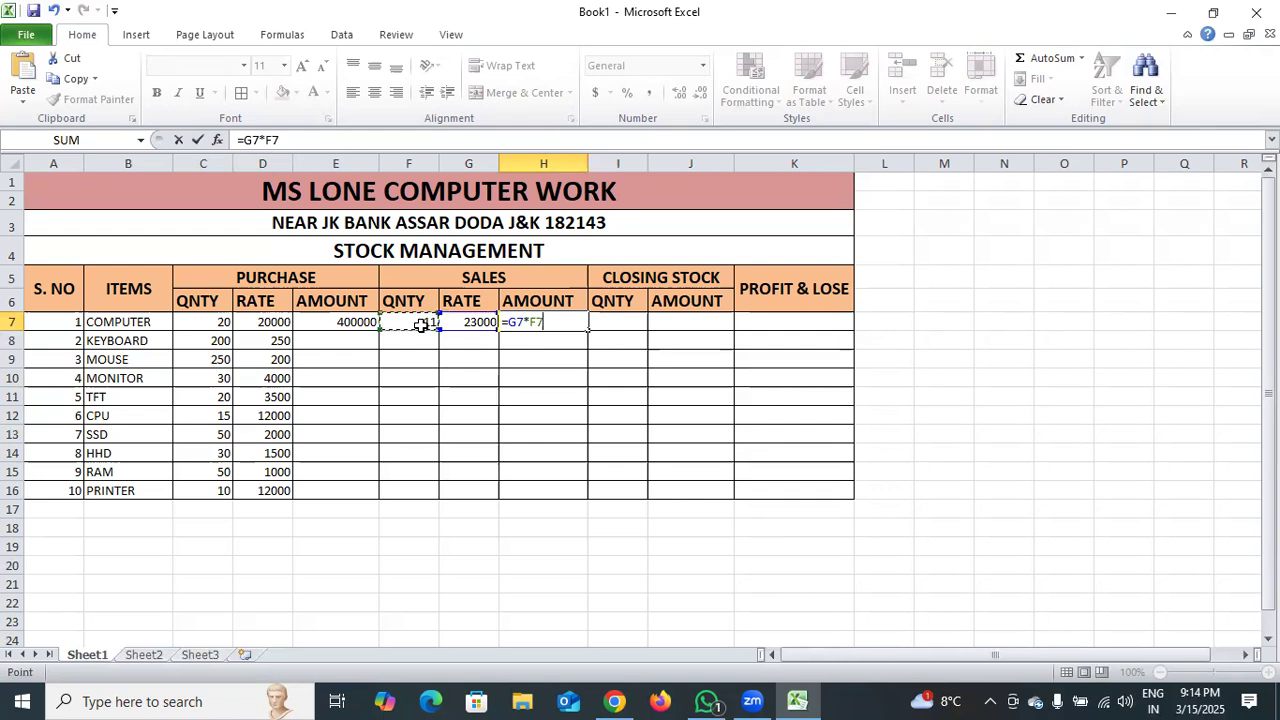
key(Return)
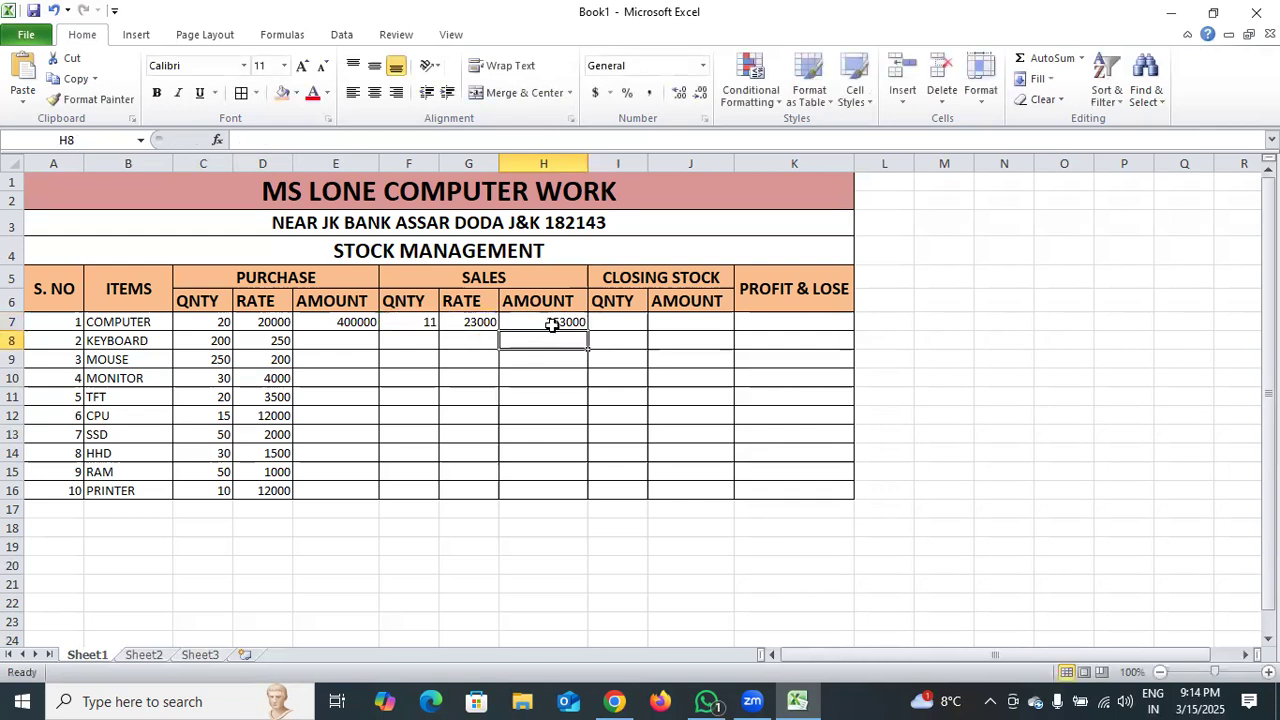
Calculate the computer's closing stock quantity in cell I7 with the formula =C7-F7.
double_click(623, 322)
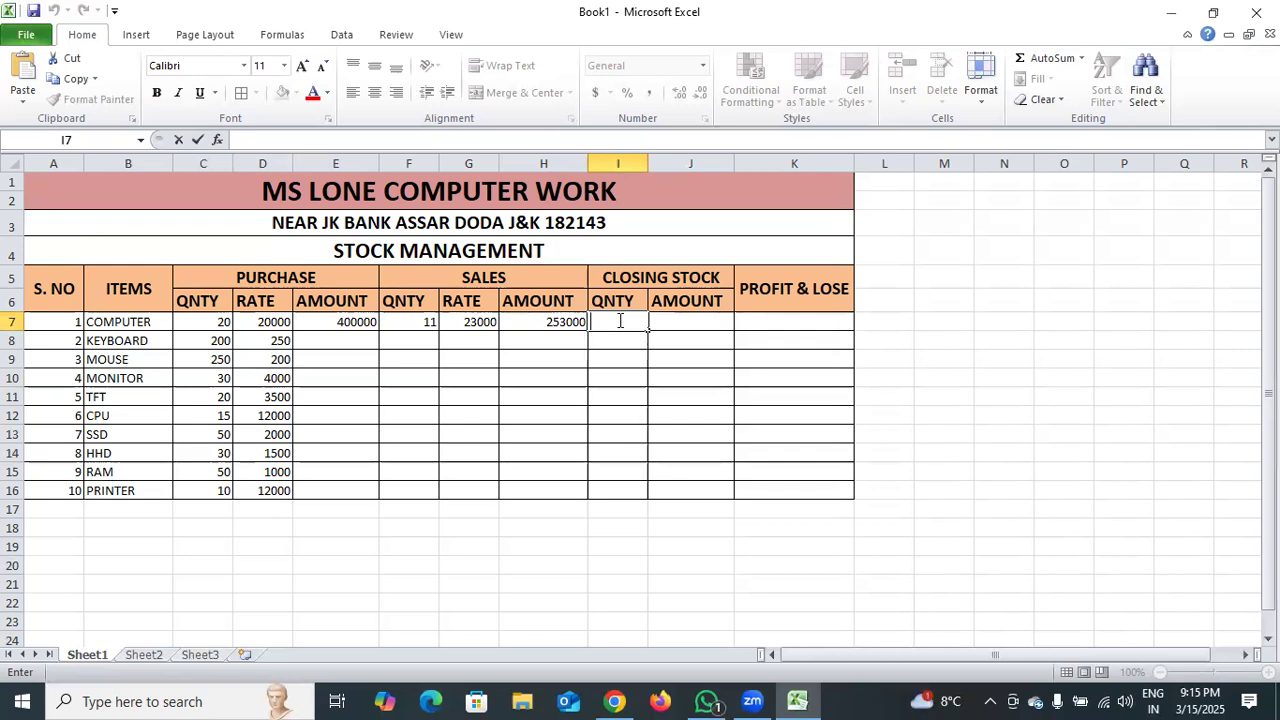
text(=)
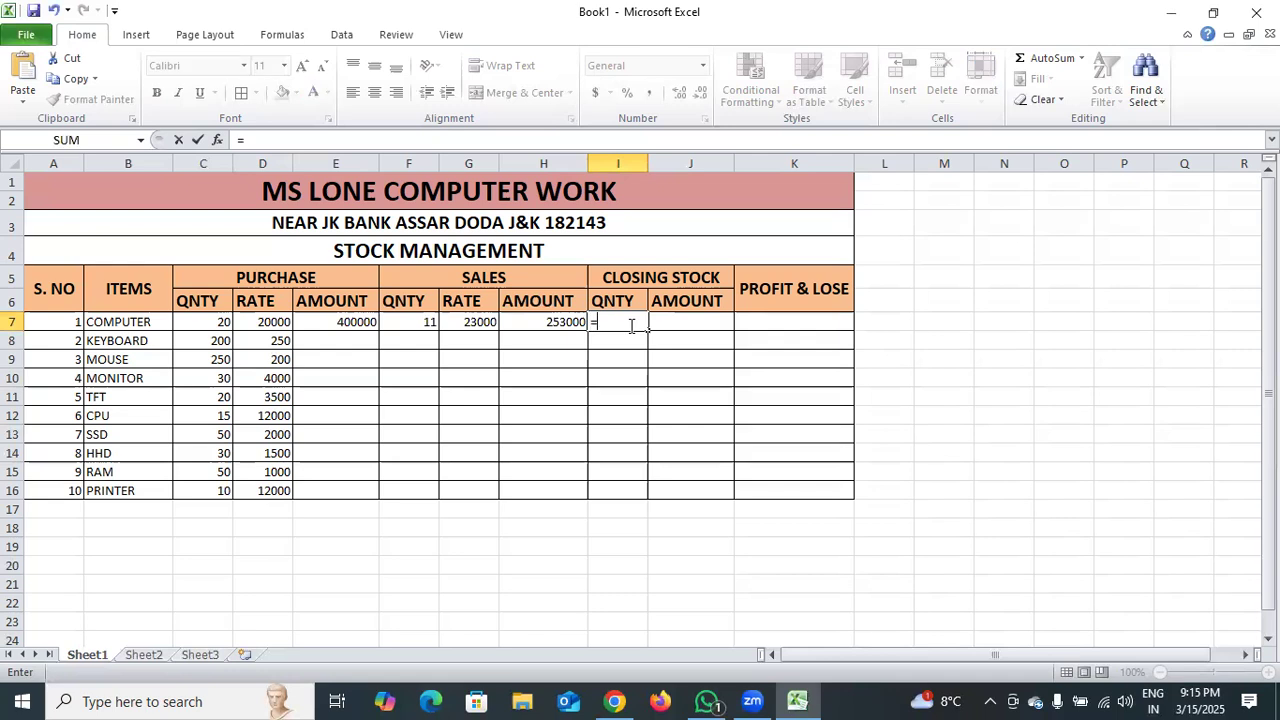
click(205, 325)
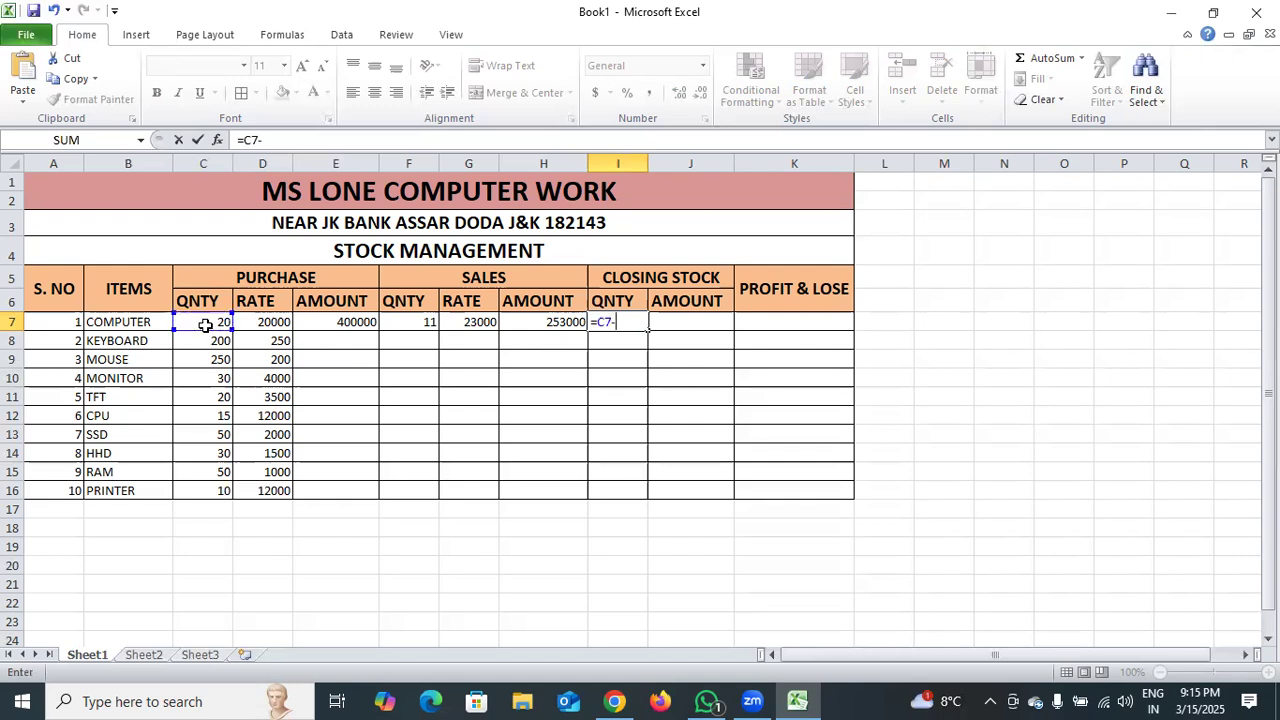
text(-)
click(419, 326)
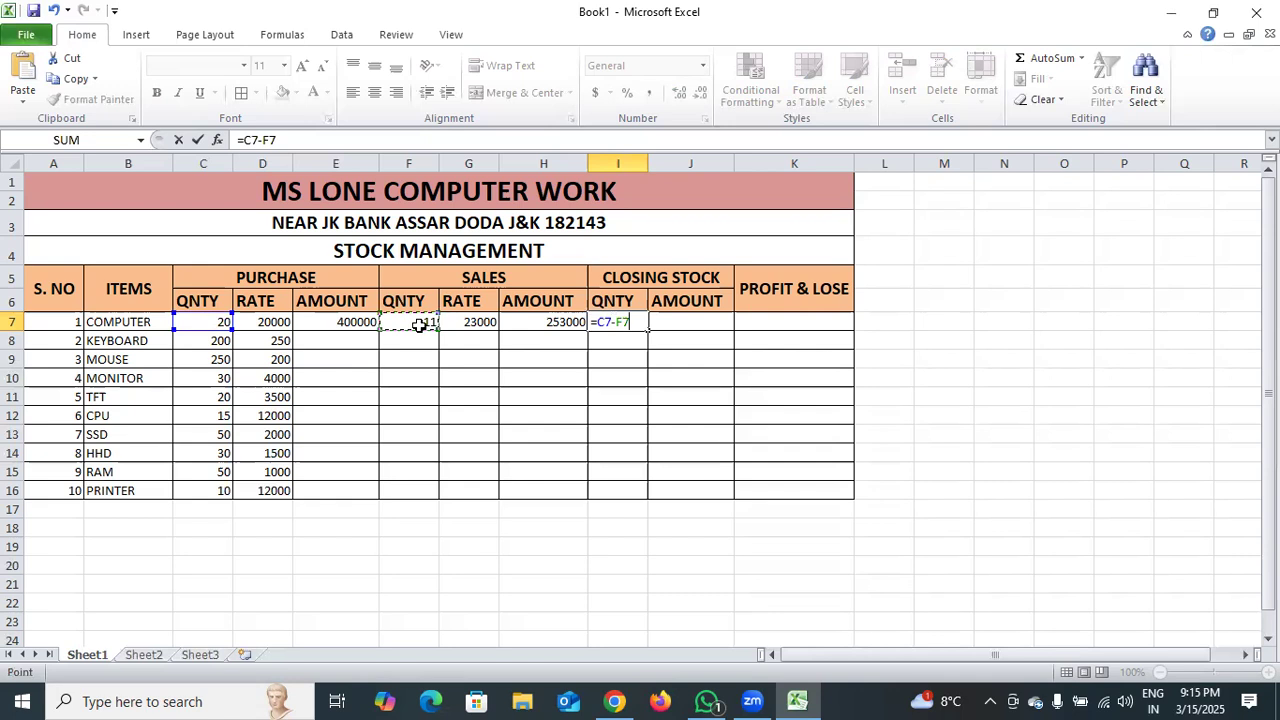
key(Return)
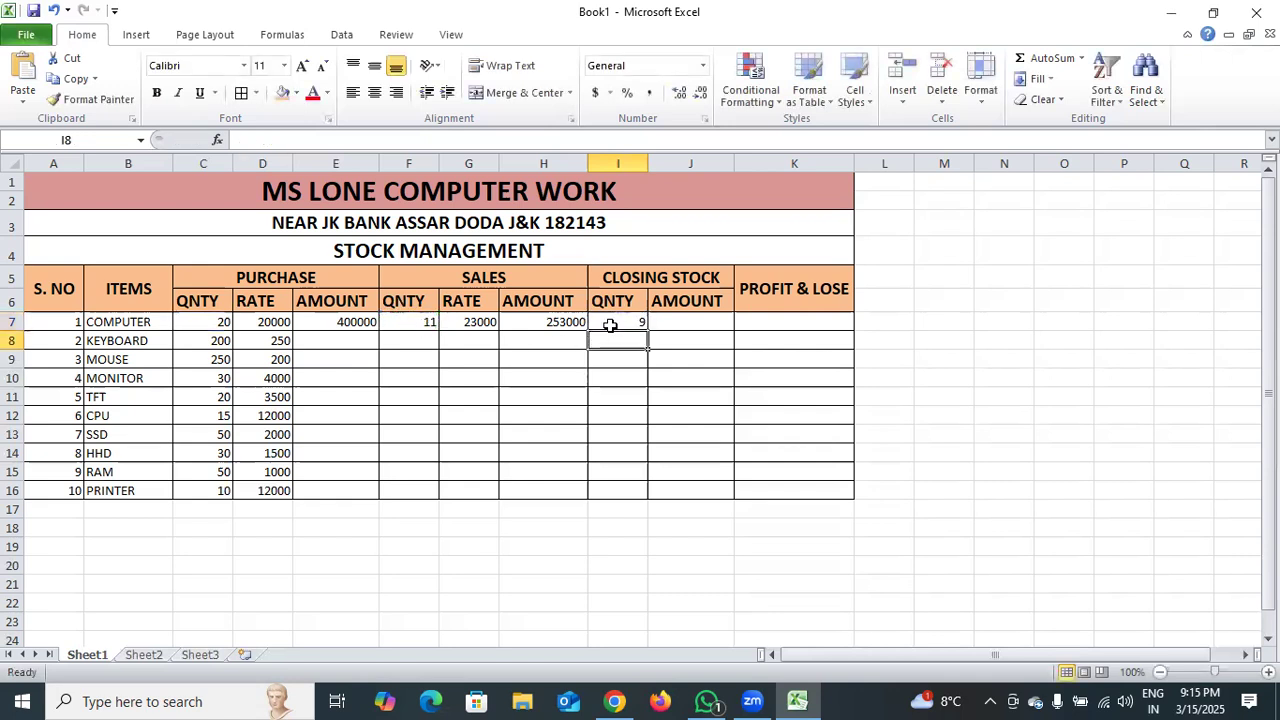
Calculate the computer's closing stock amount in cell J7 with the formula =I7*D7.
double_click(675, 321)
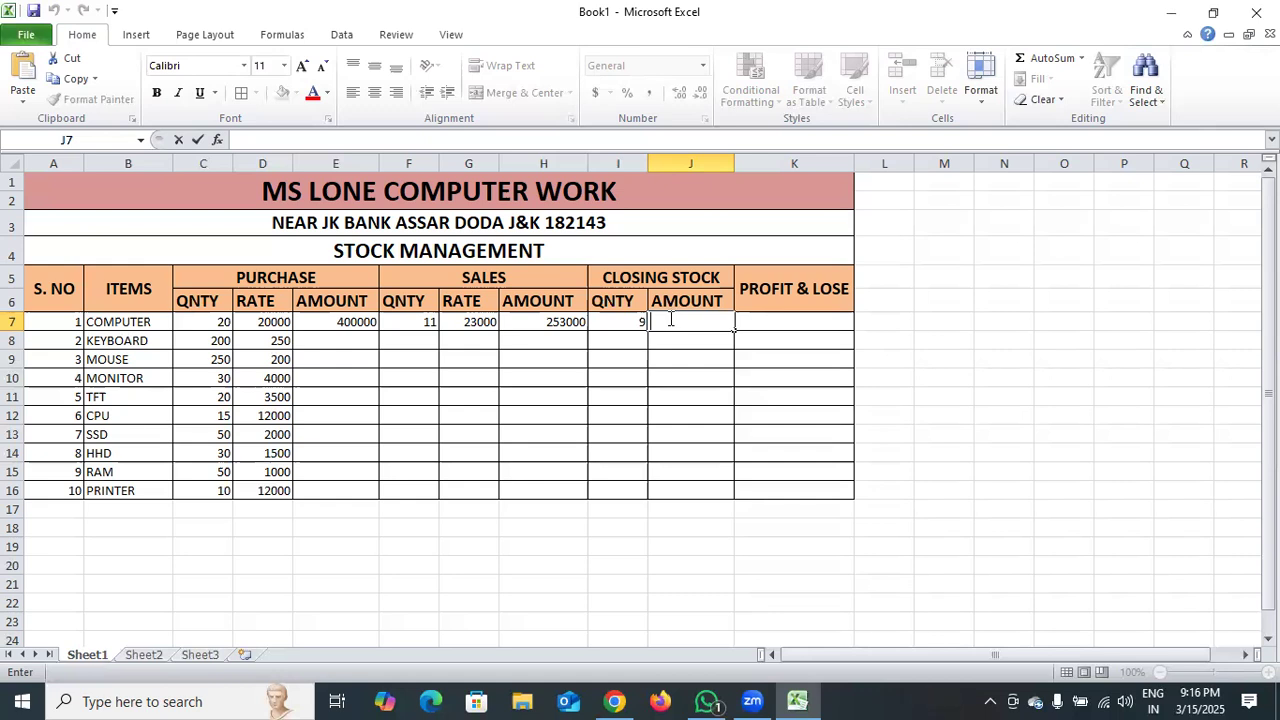
text(=)
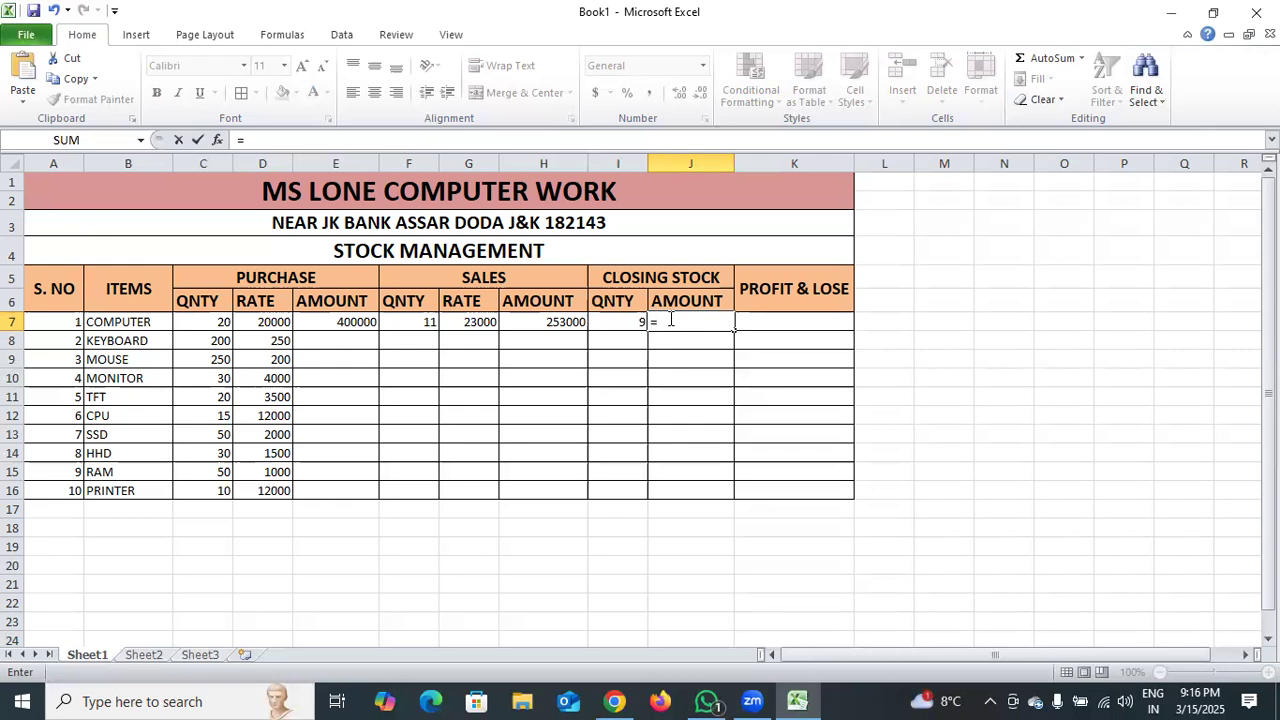
click(625, 321)
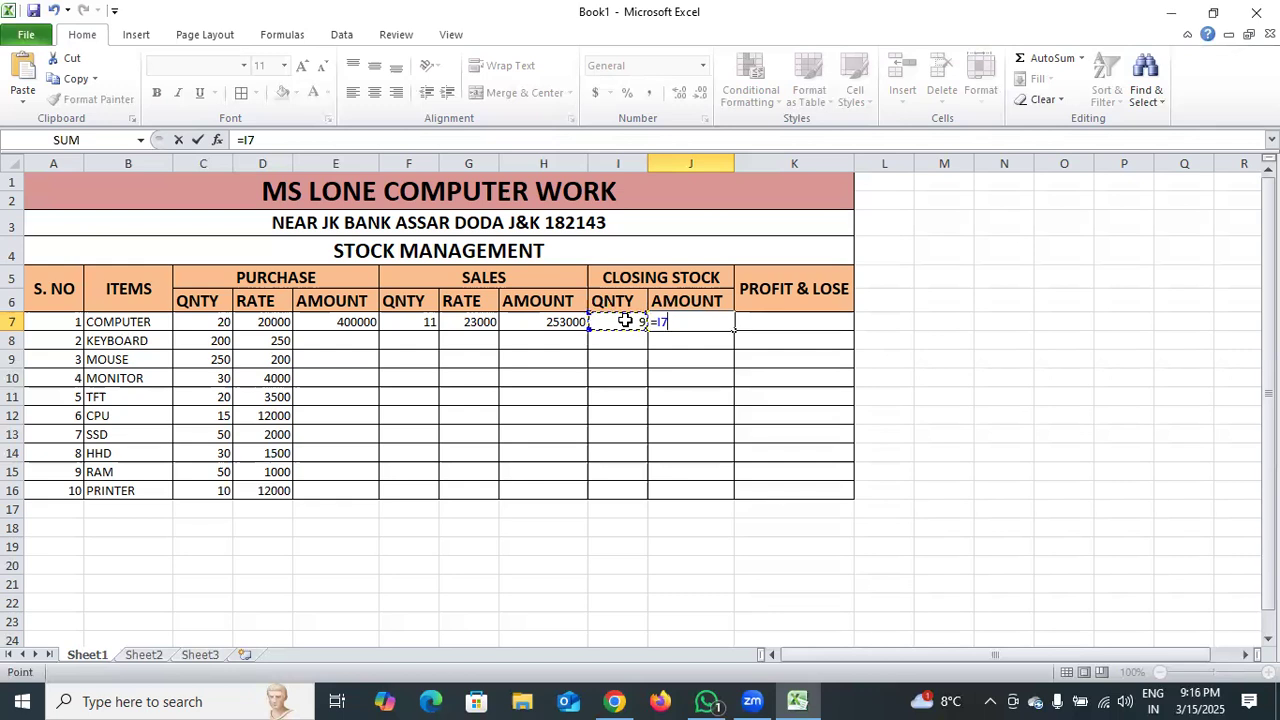
text(*)
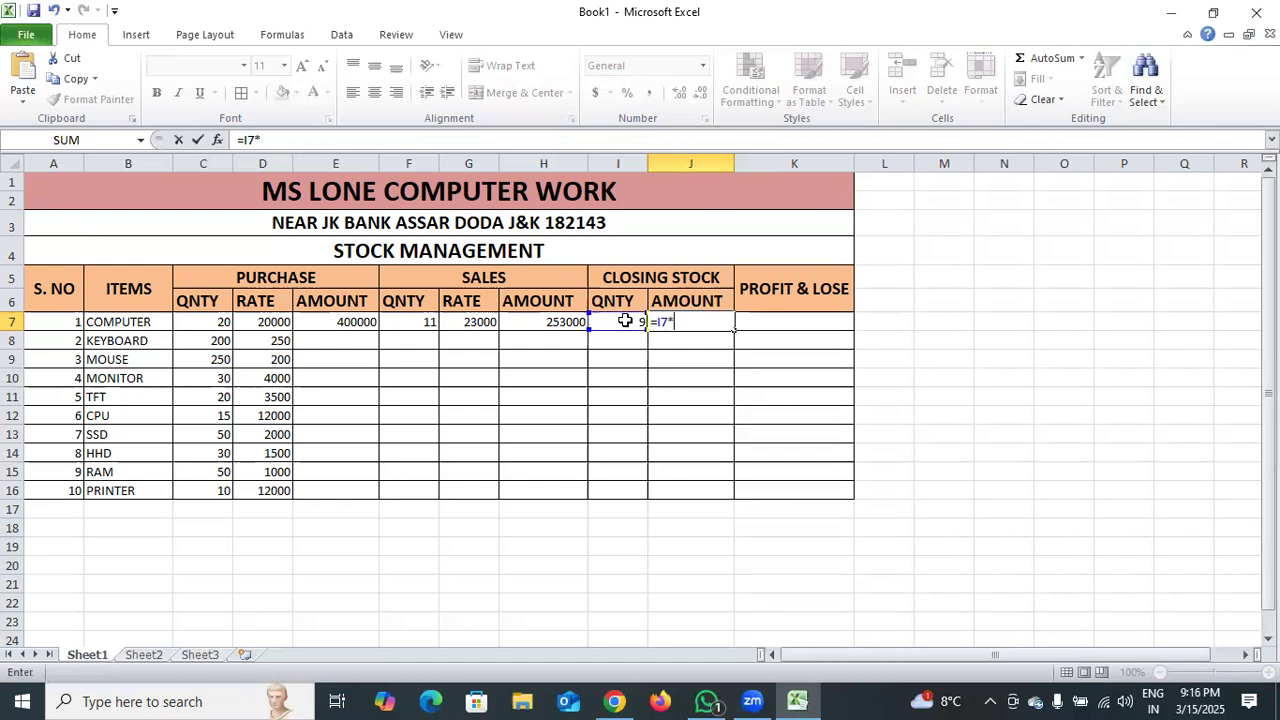
click(250, 325)
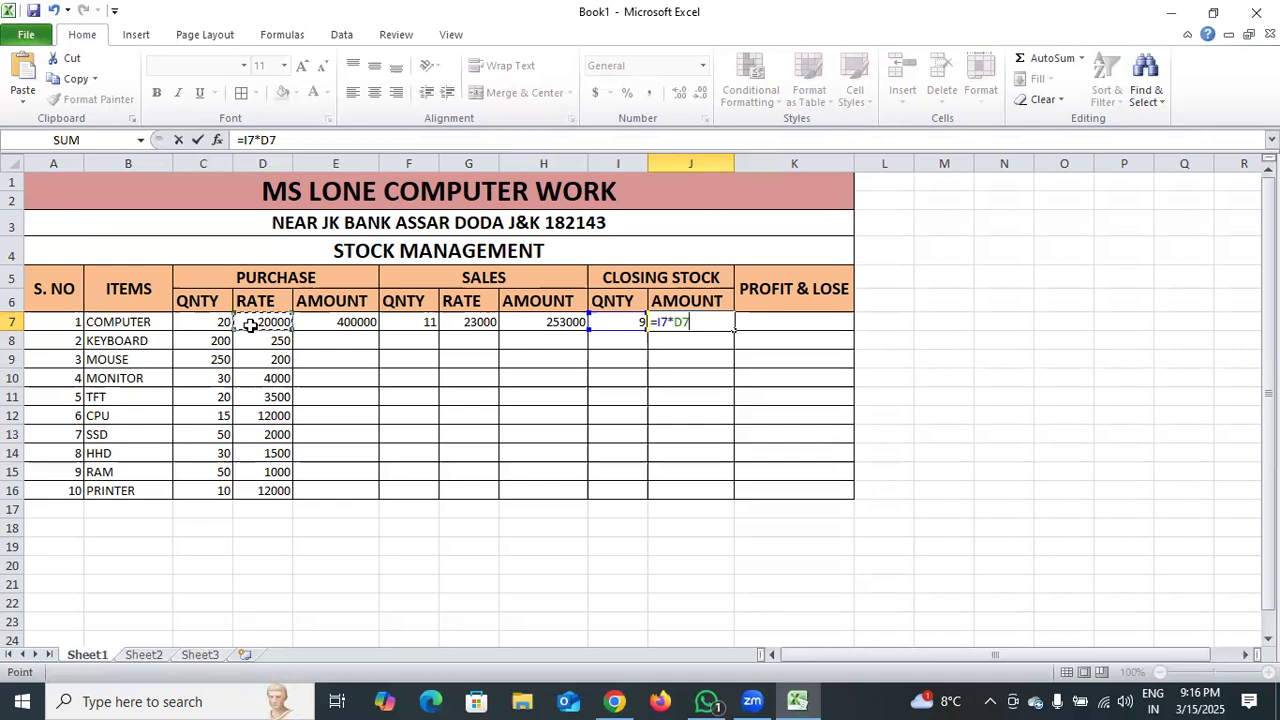
key(Return)
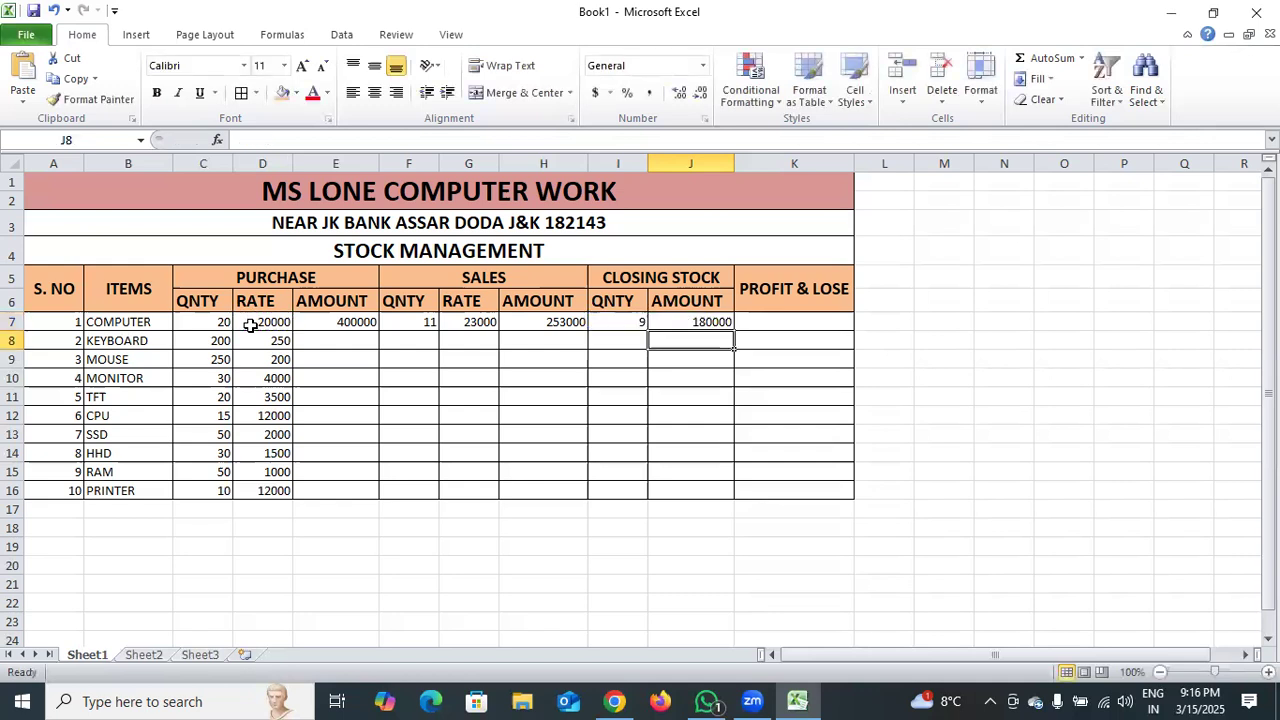
click(677, 323)
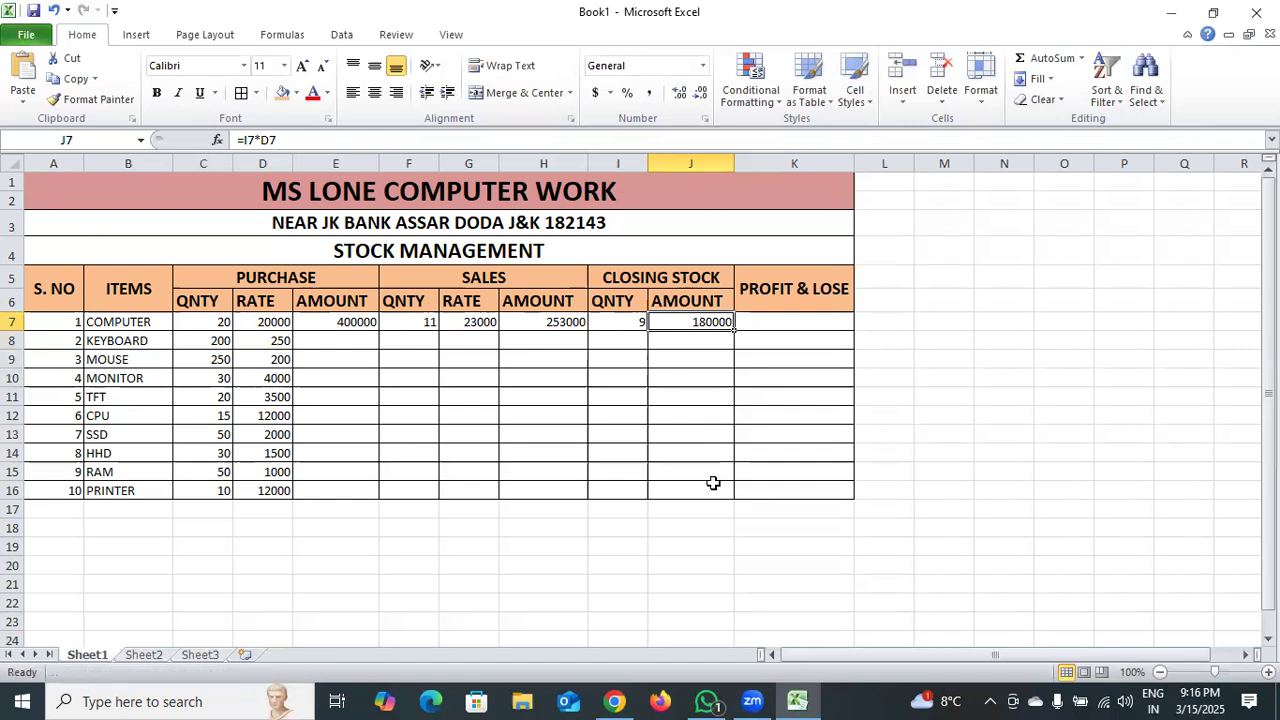
Calculate the computer's profit and loss in cell K7 with the formula =J7+H7-E7.
double_click(773, 323)
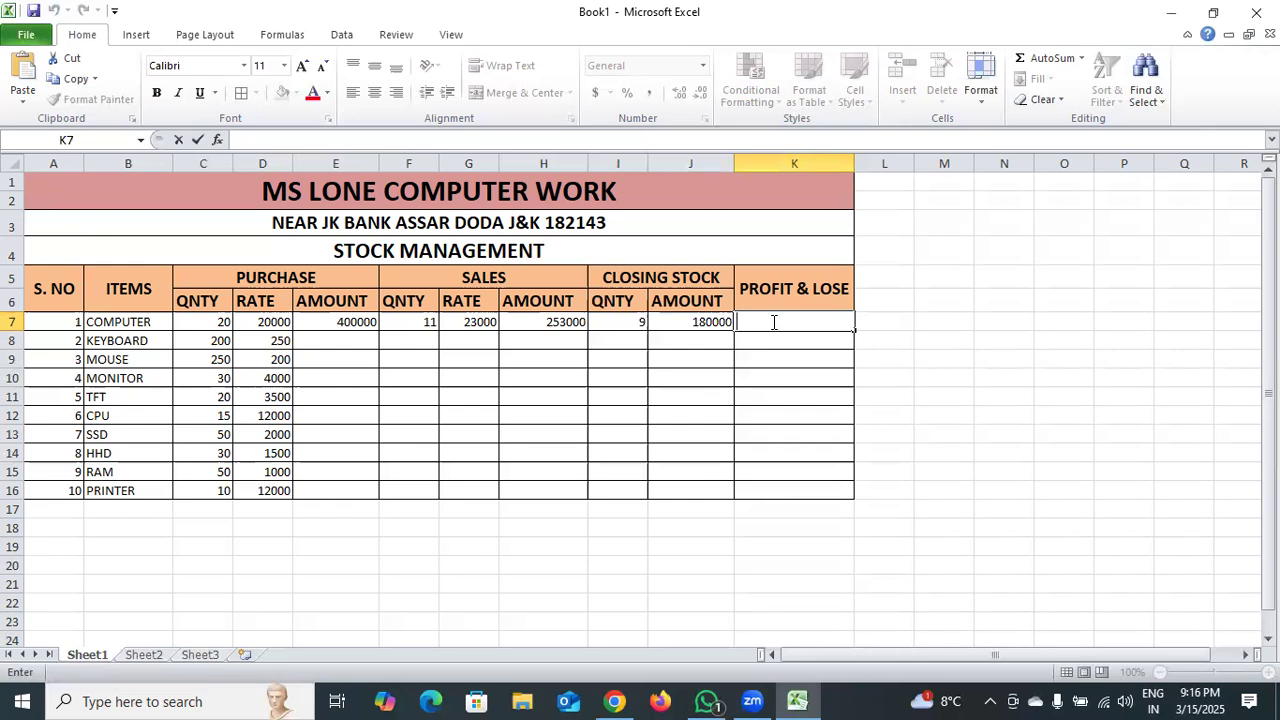
text(=)
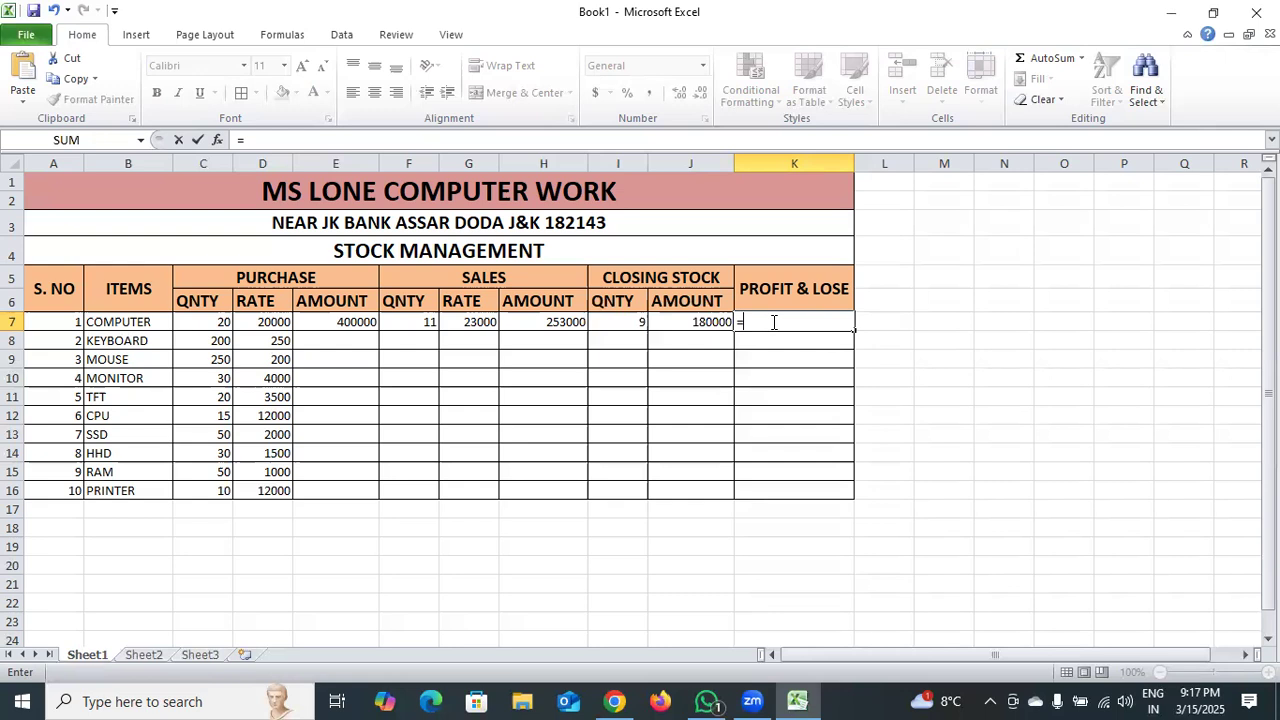
click(712, 322)
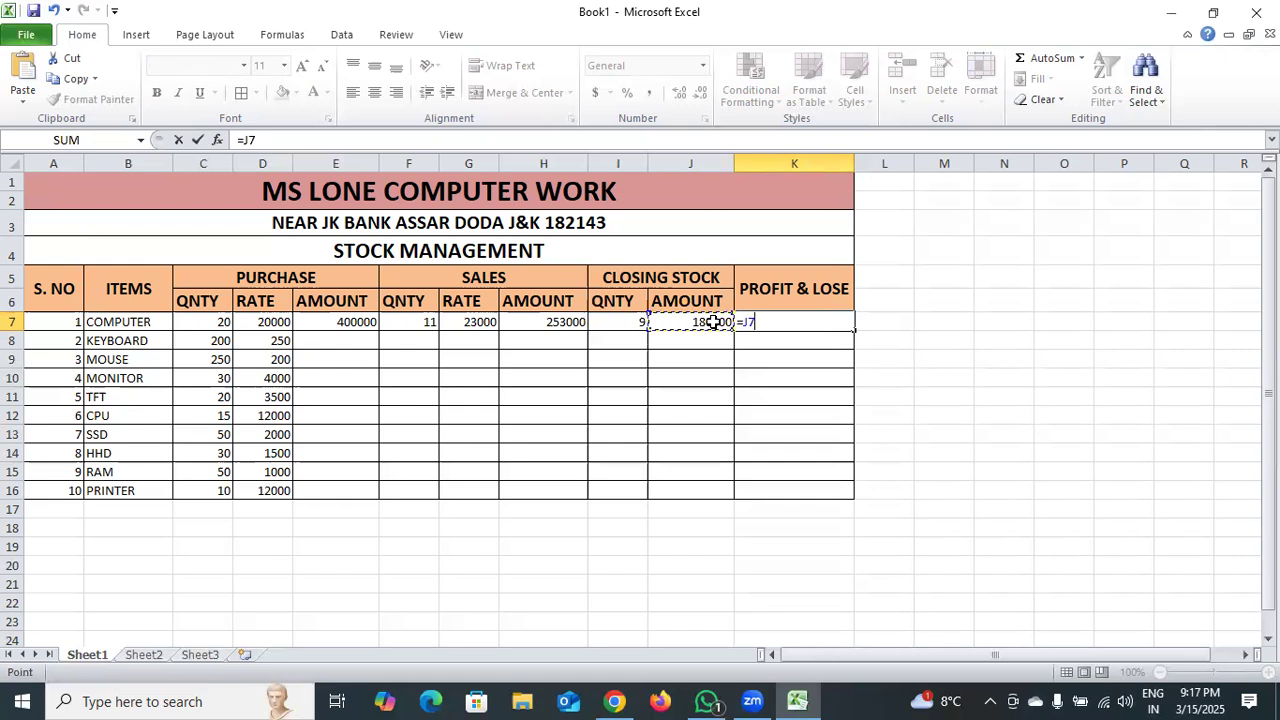
text(+)
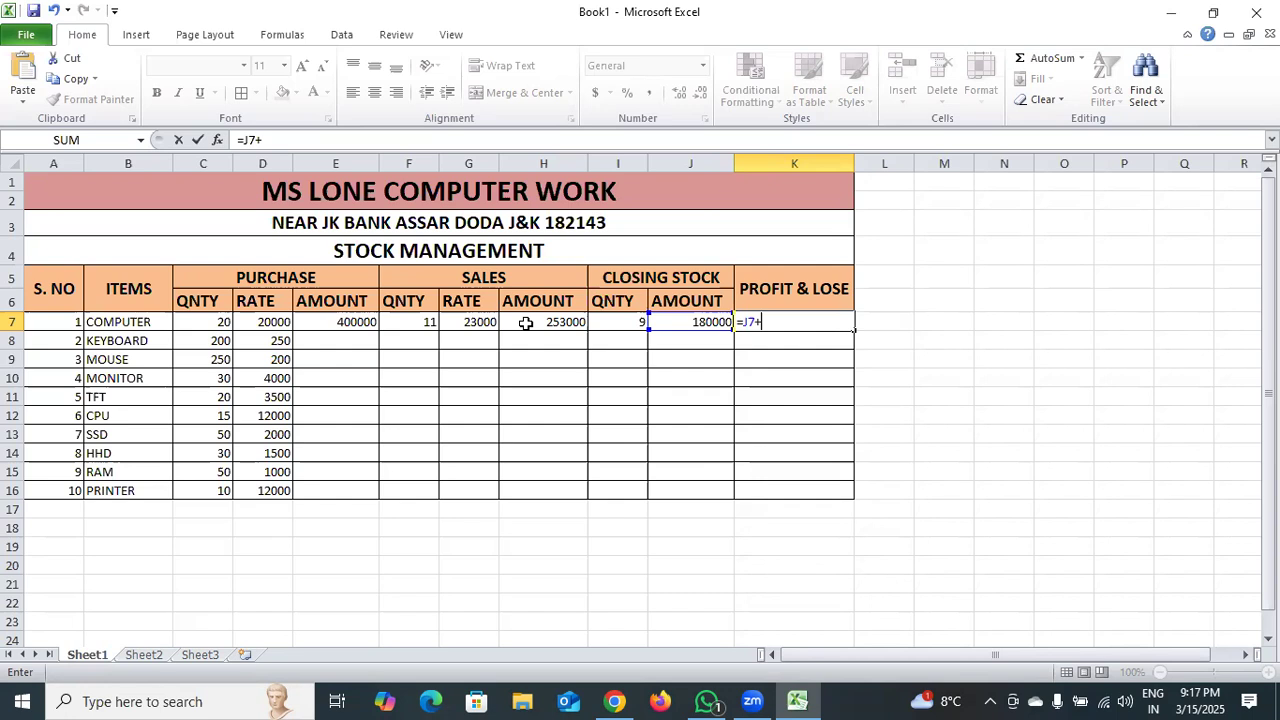
click(525, 323)
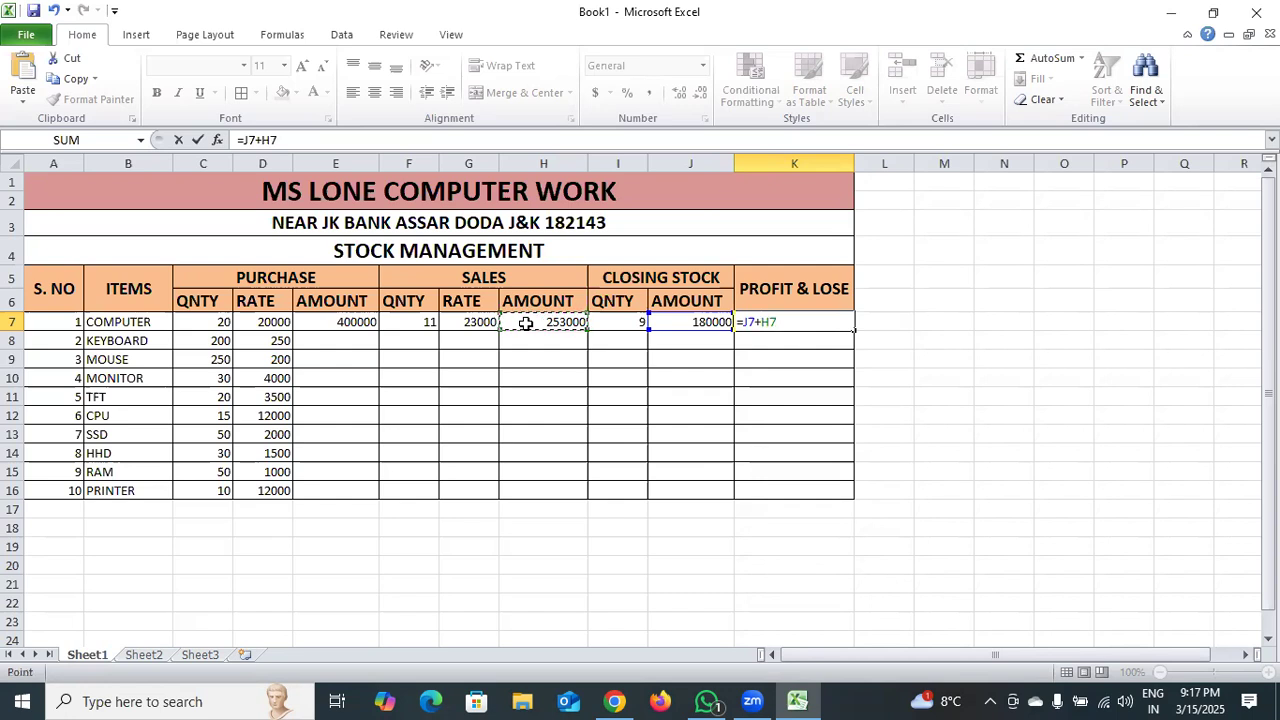
text(-)
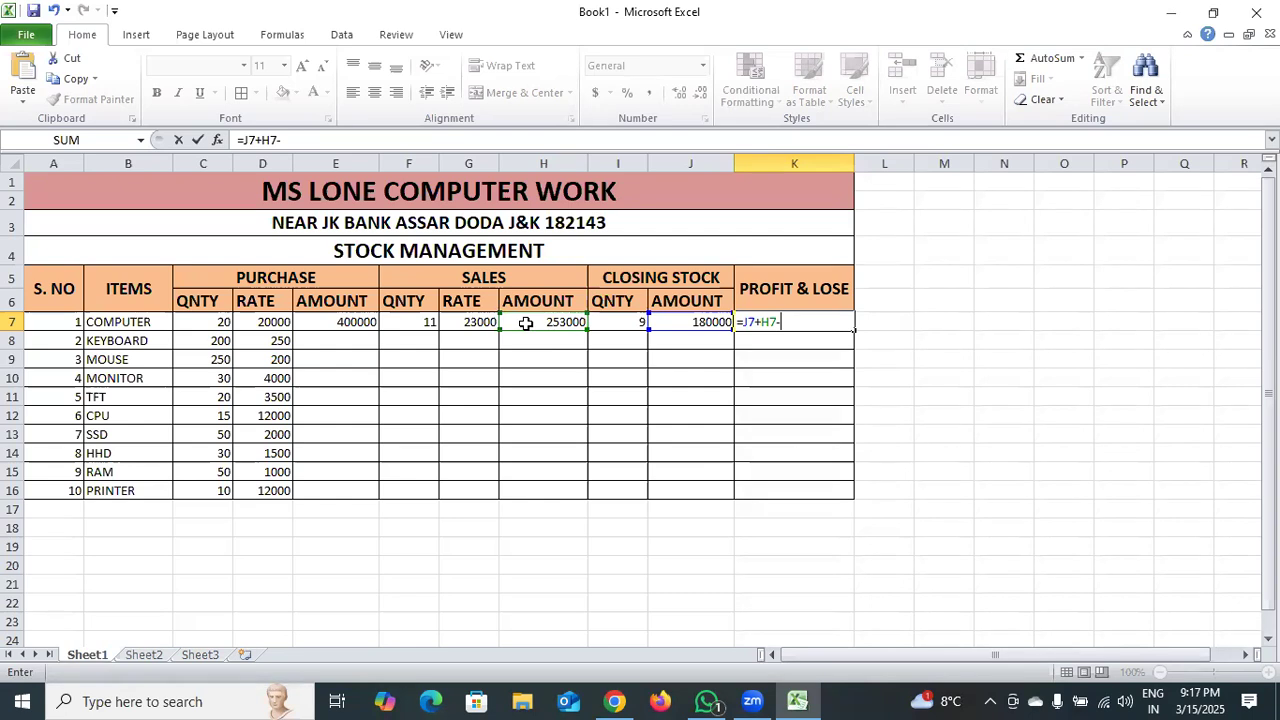
click(352, 322)
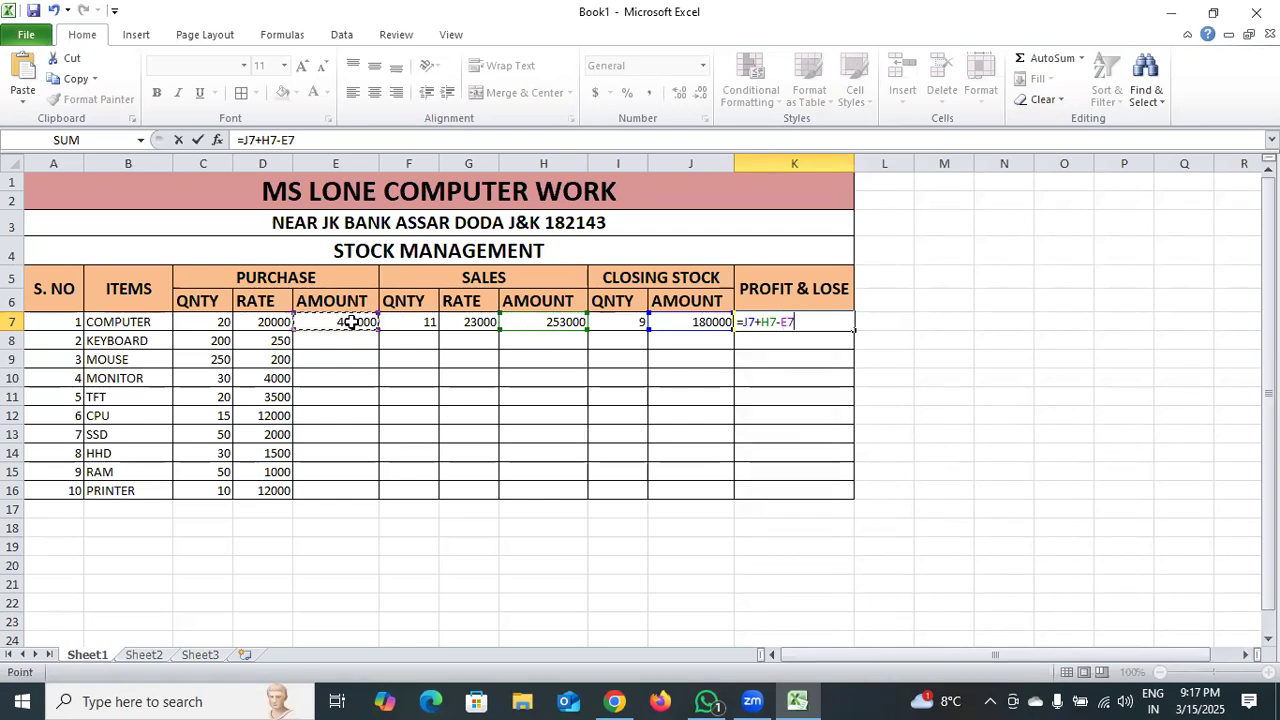
key(Return)
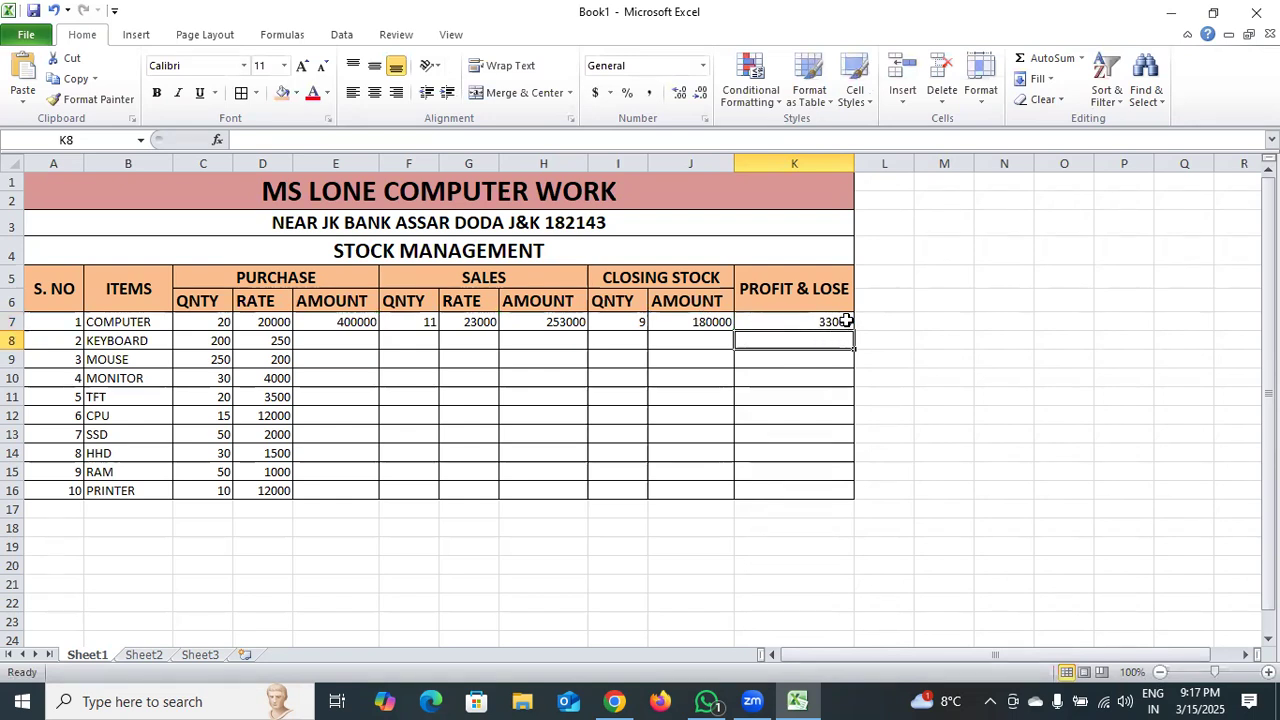
Fill the purchase amount formula from cell E7 down through E16 for the remaining items.
click(365, 322)
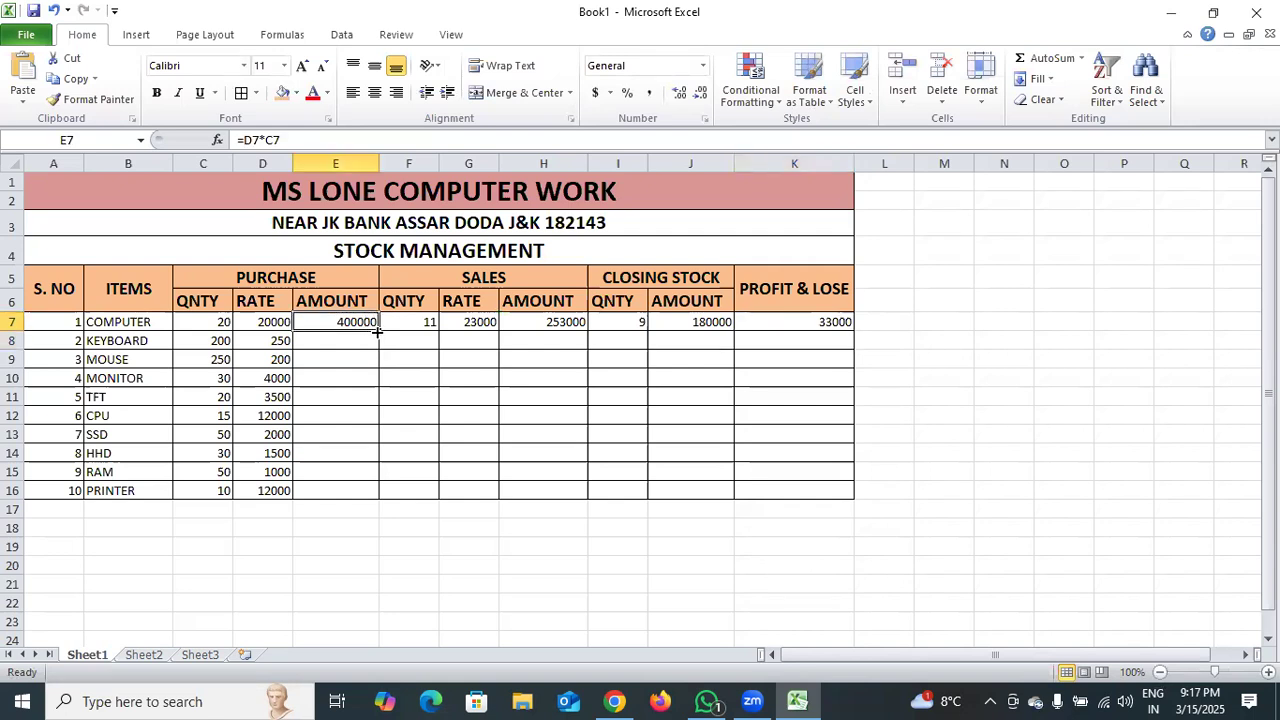
drag(377, 331, 370, 491)
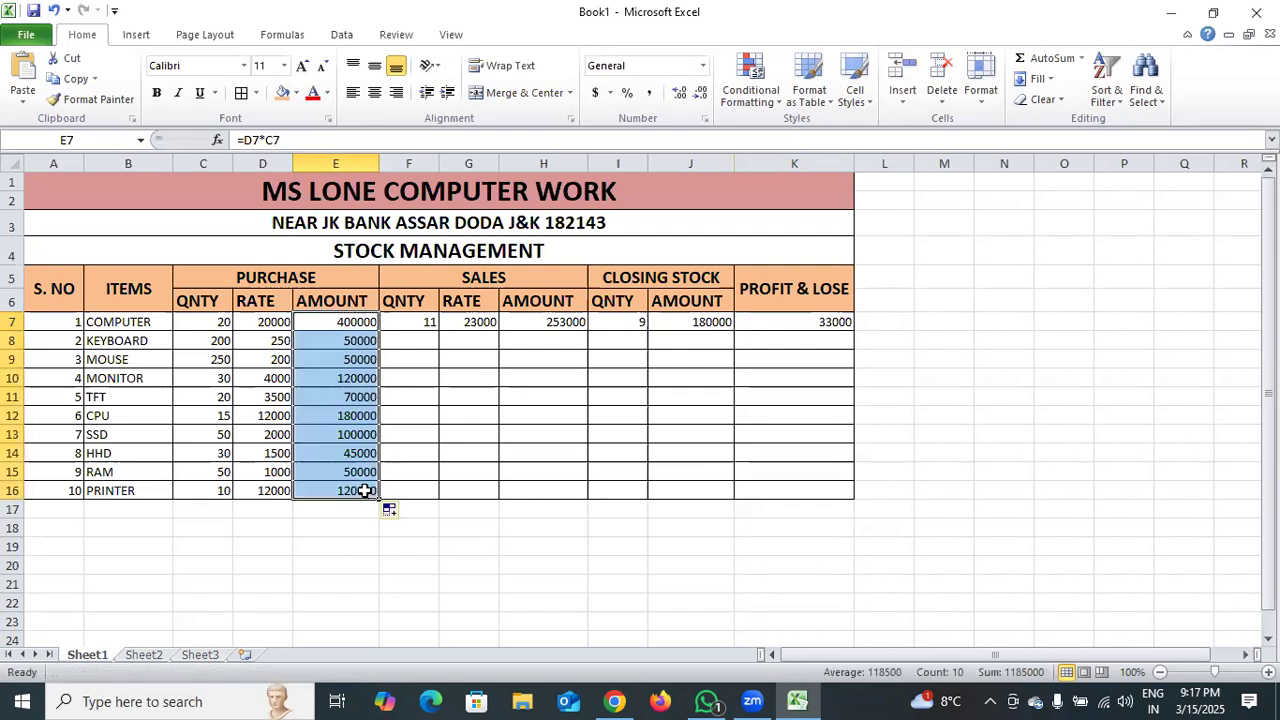
Enter the sales quantities 100, 150, 20 and 15 for keyboard, mouse, monitor and TFT in cells F8:F11.
double_click(423, 340)
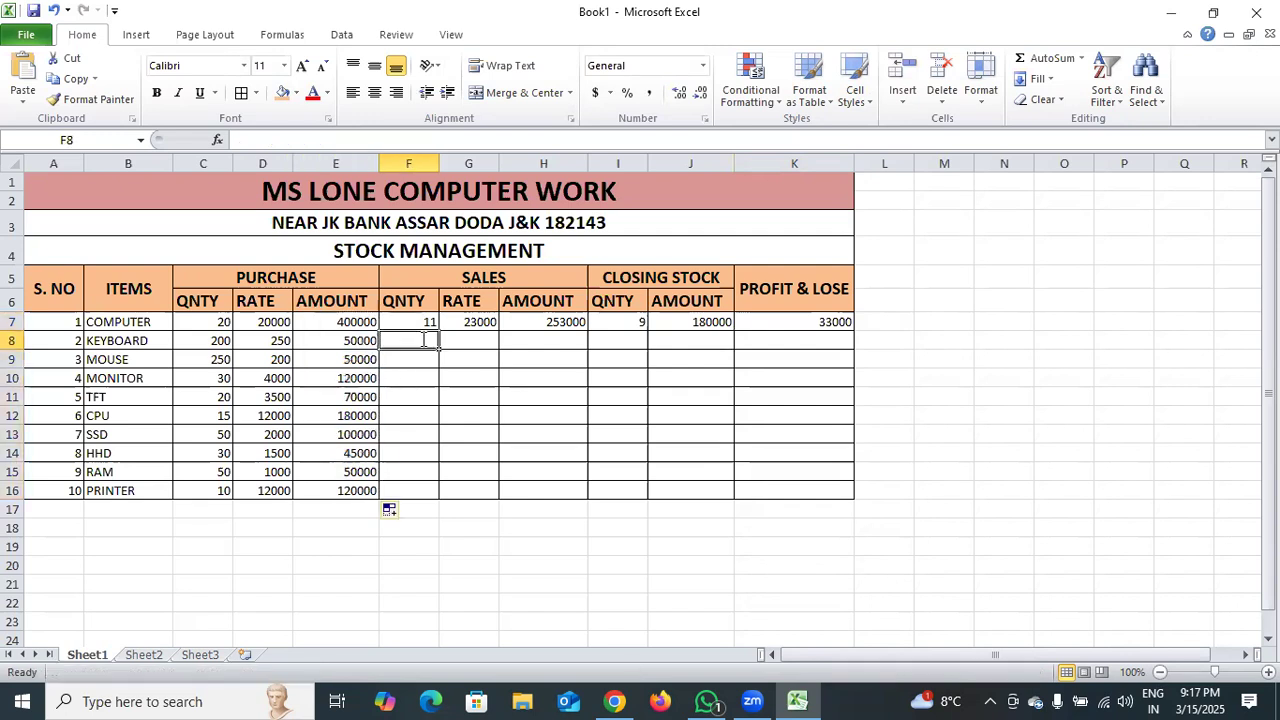
text(100)
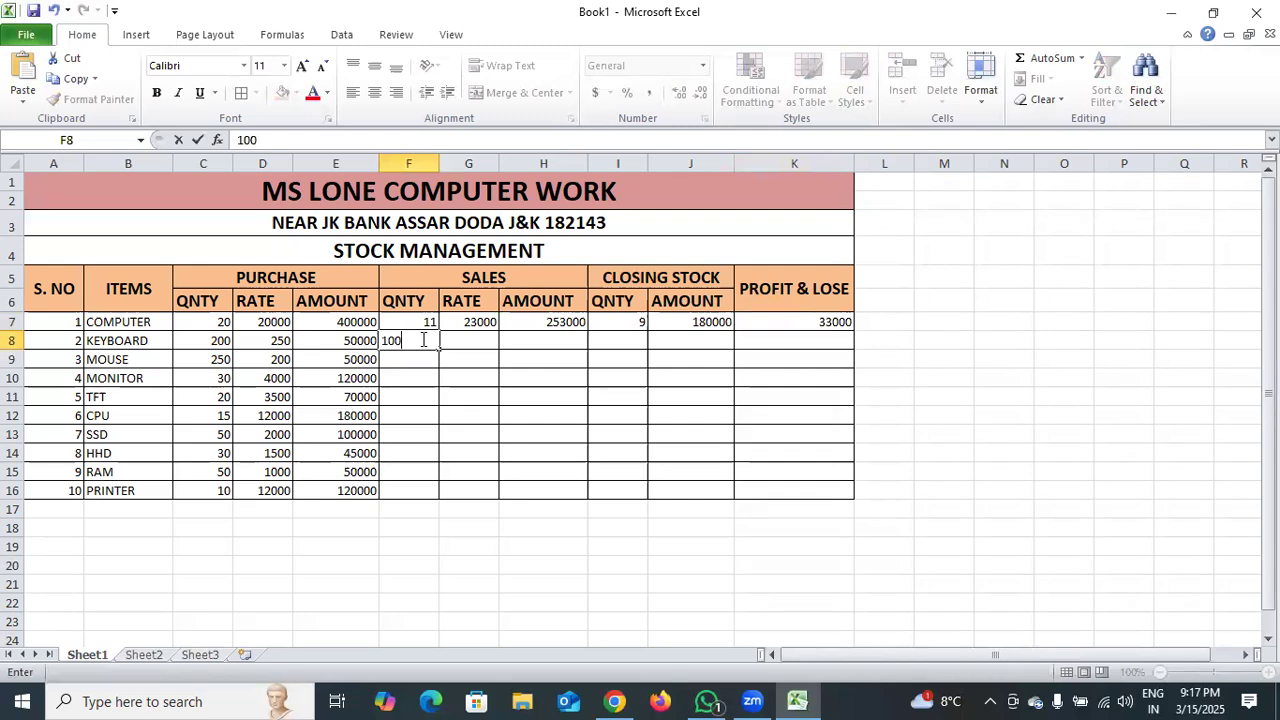
key(Return)
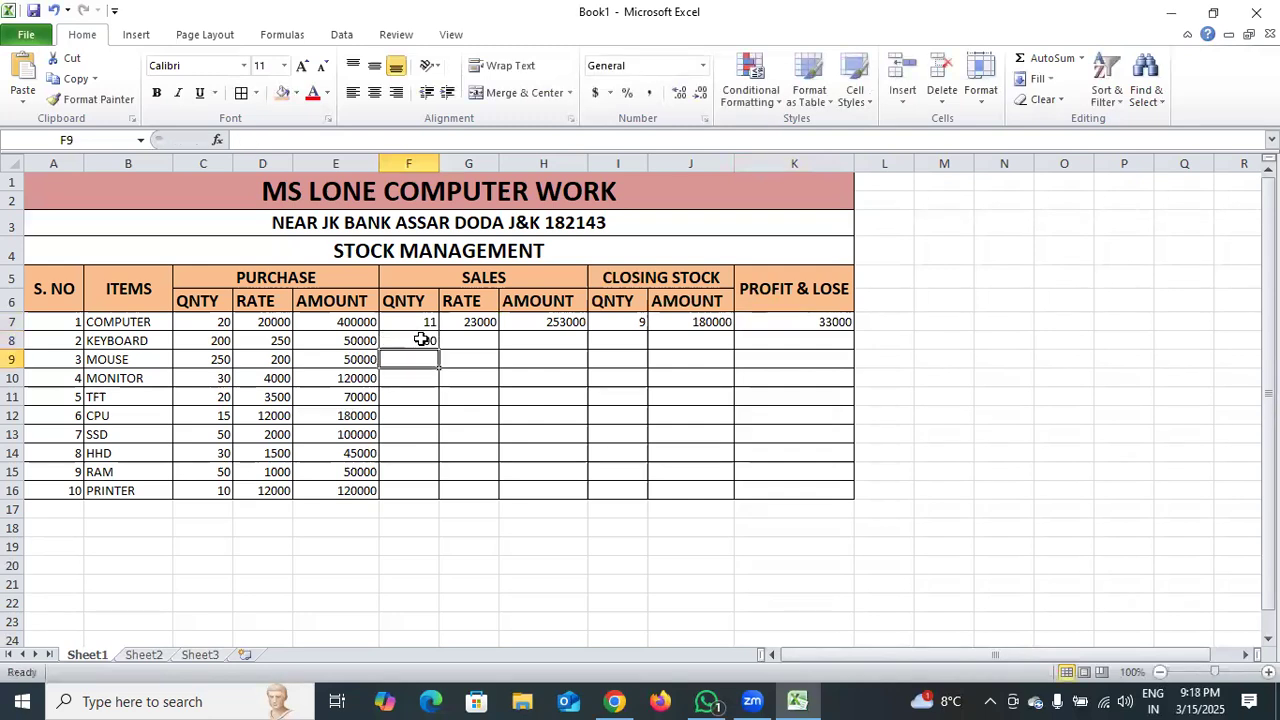
text(150)
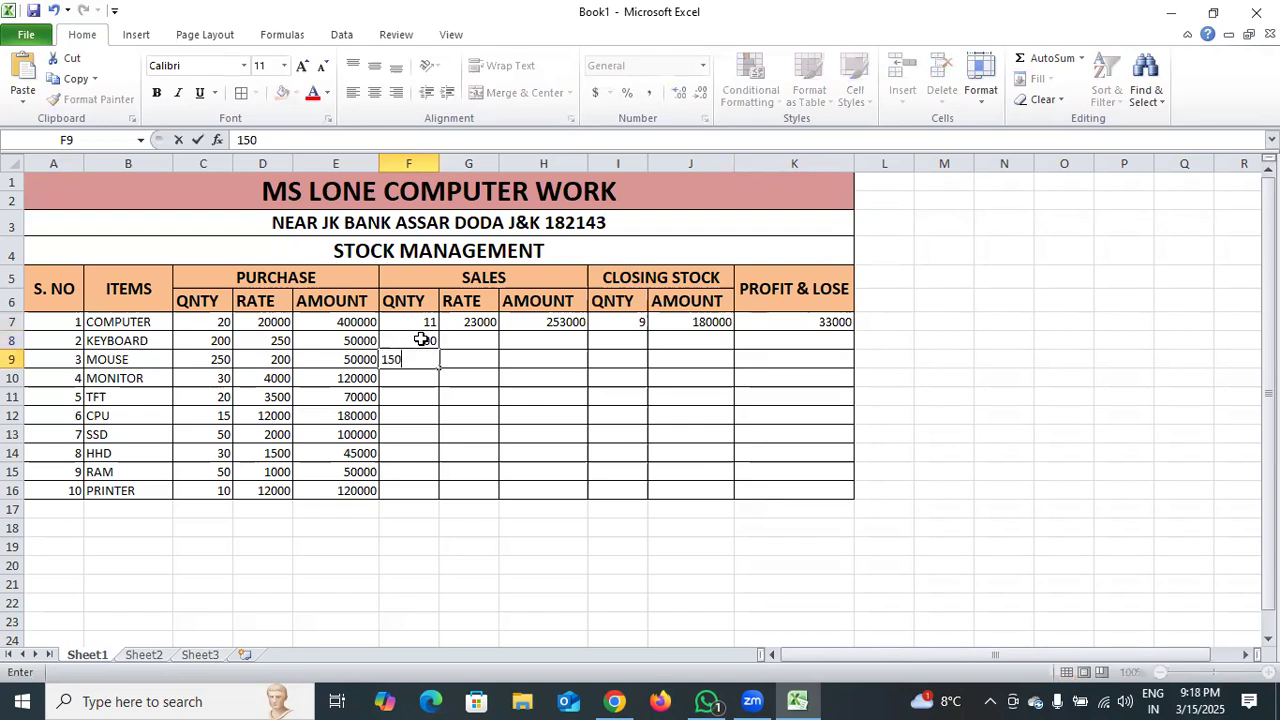
key(Return)
text(20)
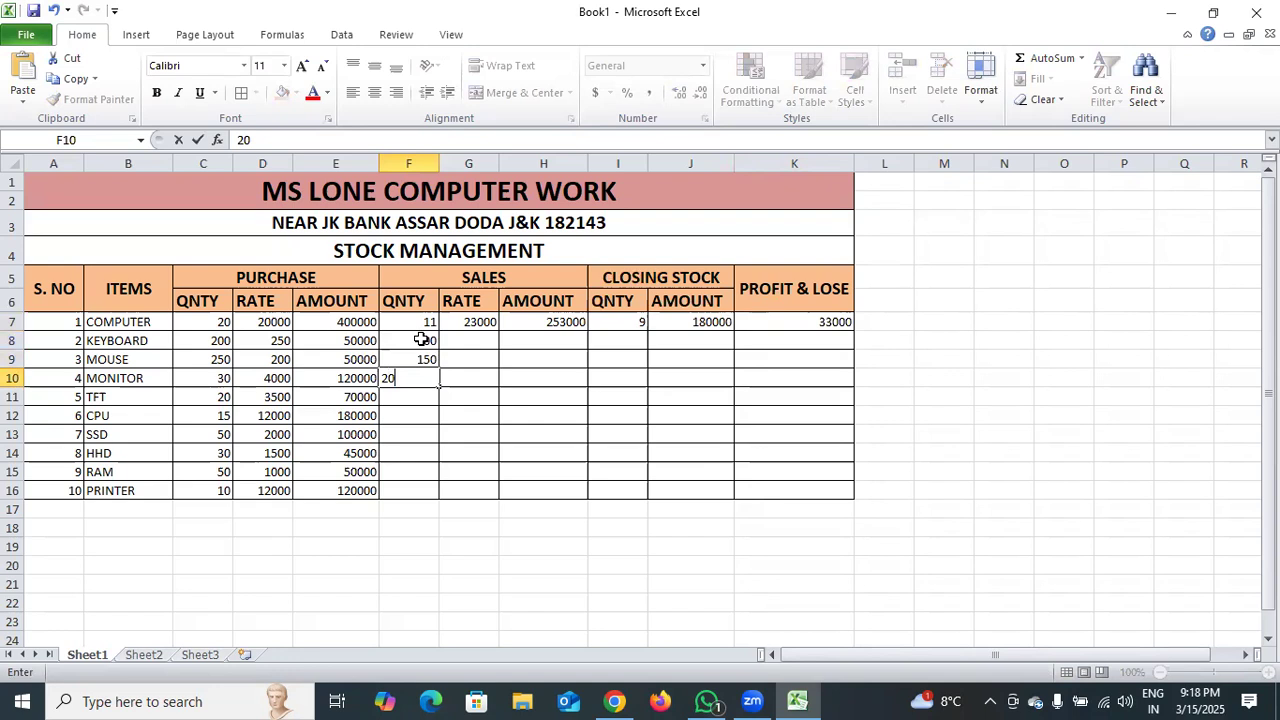
key(Return)
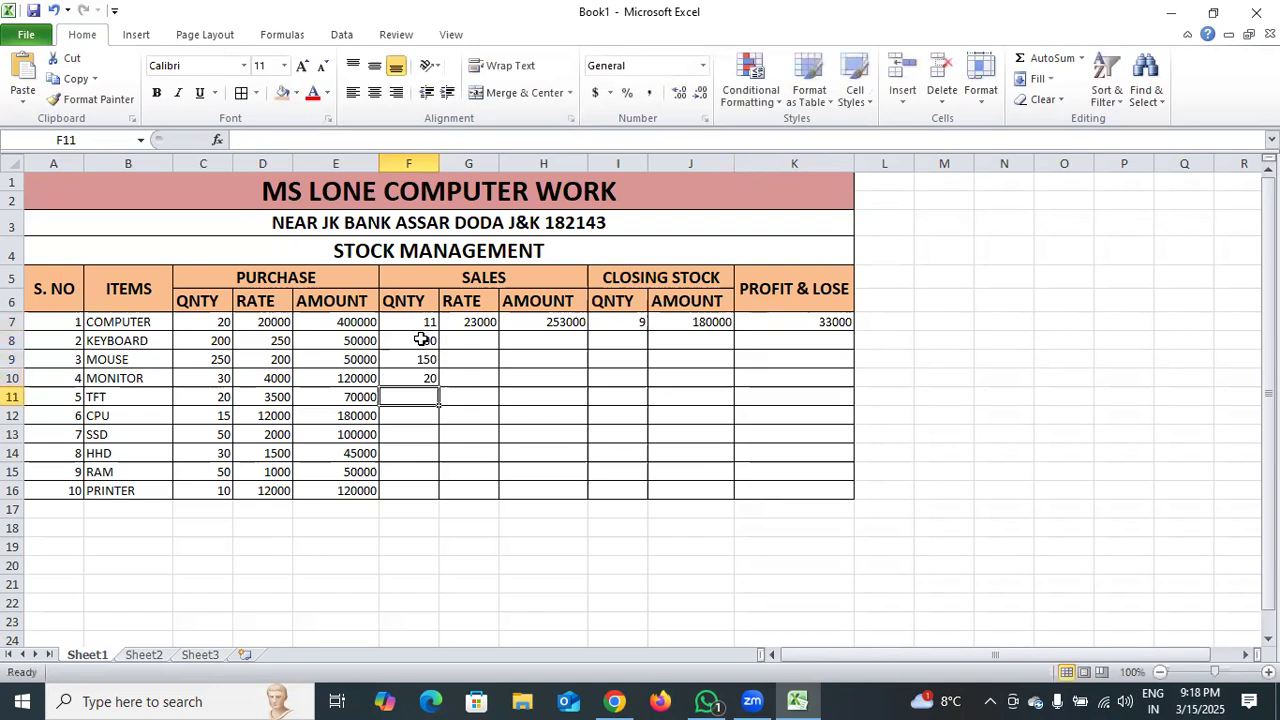
text(15)
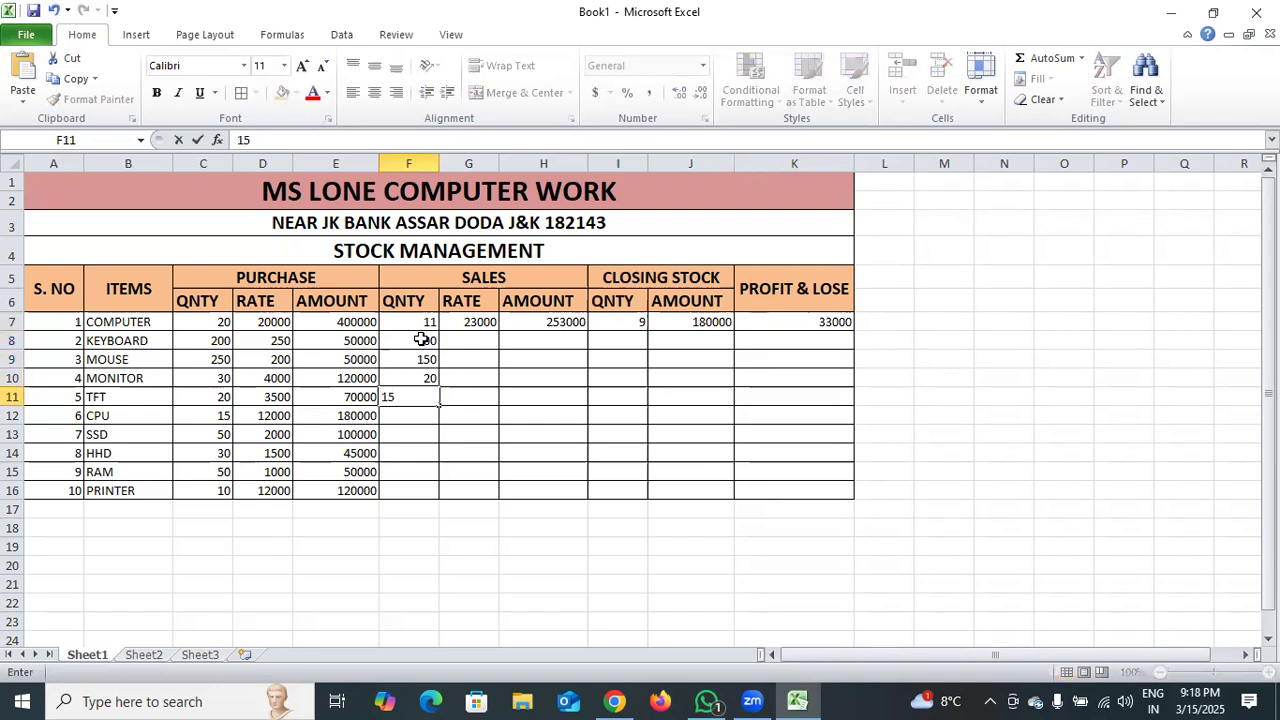
key(Return)
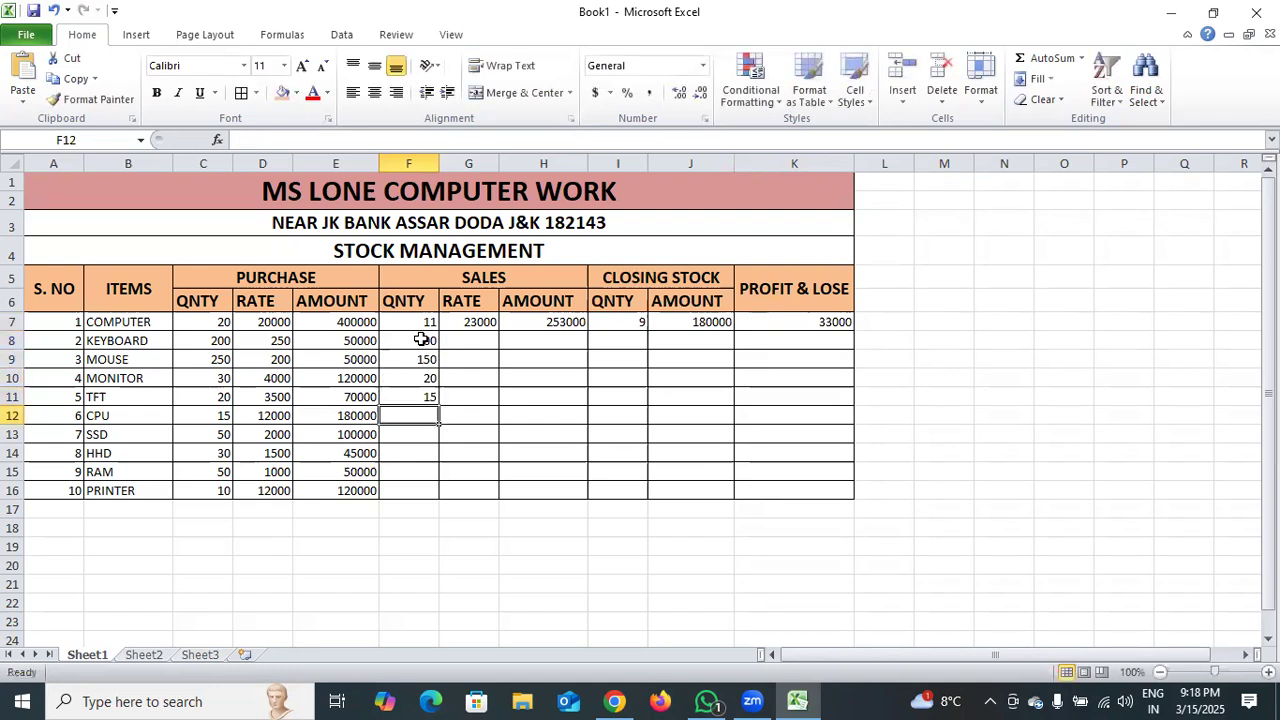
Enter the sales quantities 10, 45, 20, 32 and 6 for CPU, SSD, HHD, RAM and printer in cells F12:F16.
text(10)
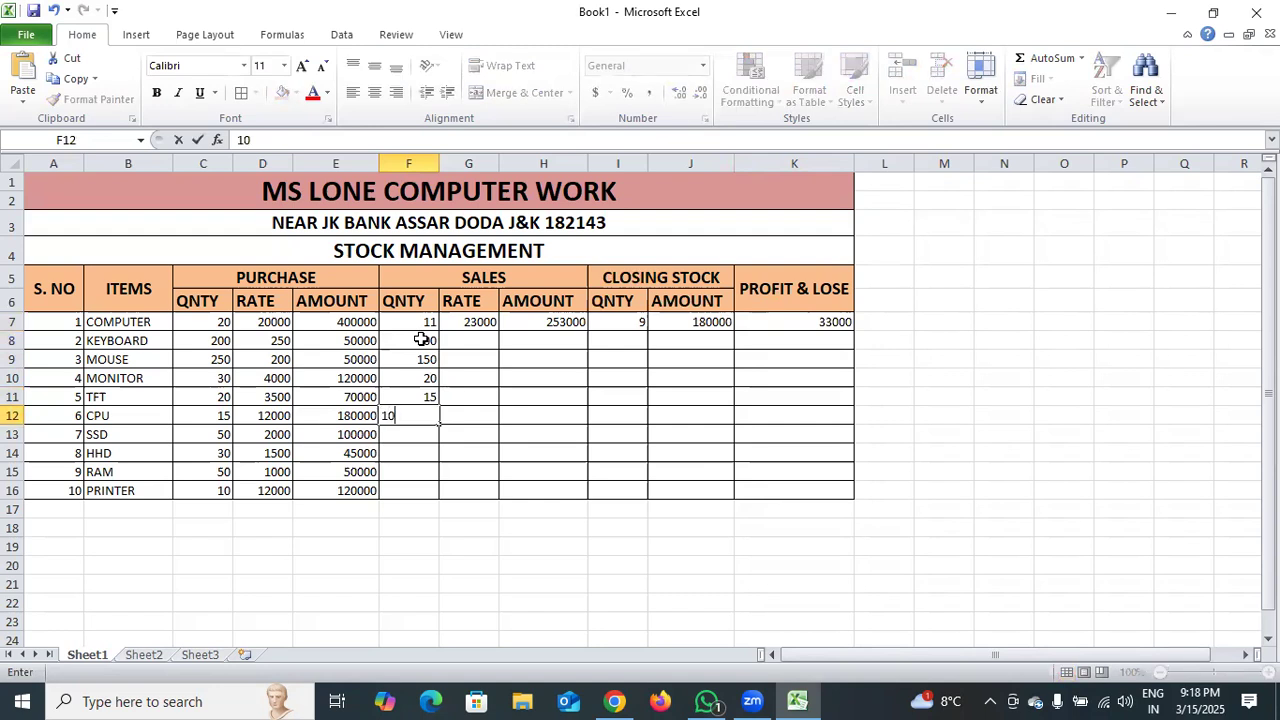
key(Return)
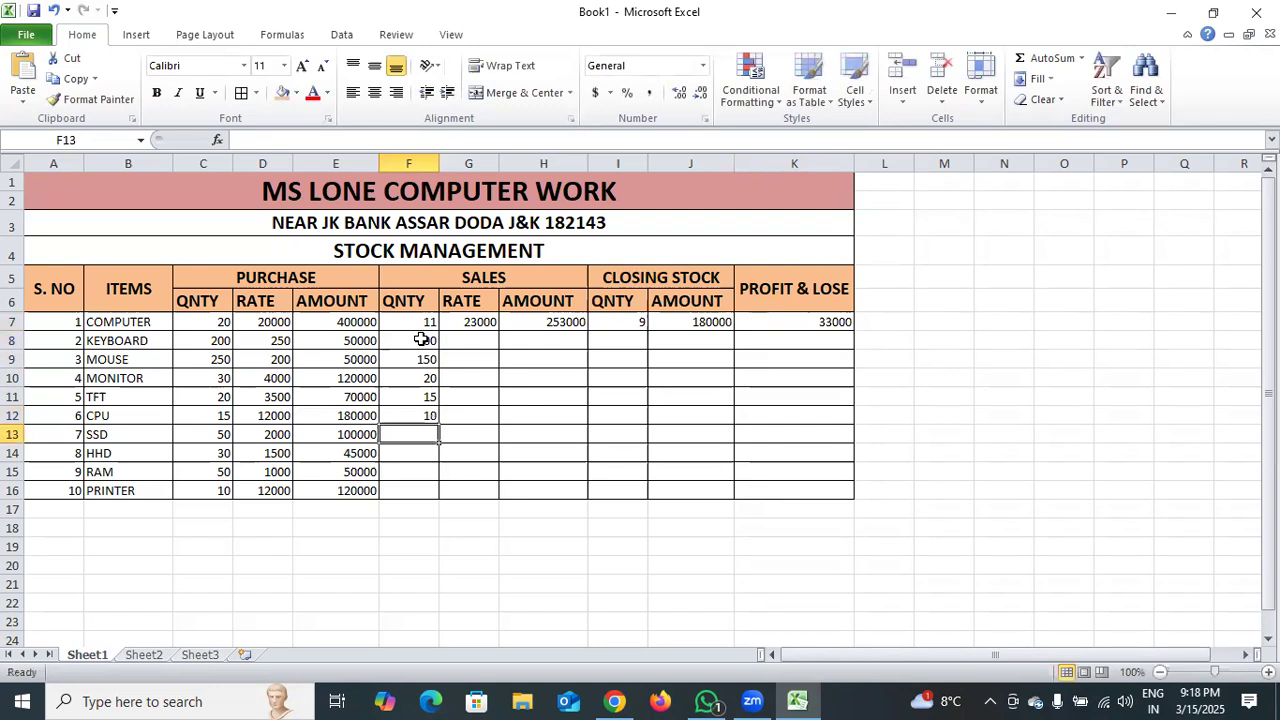
text(45)
key(Return)
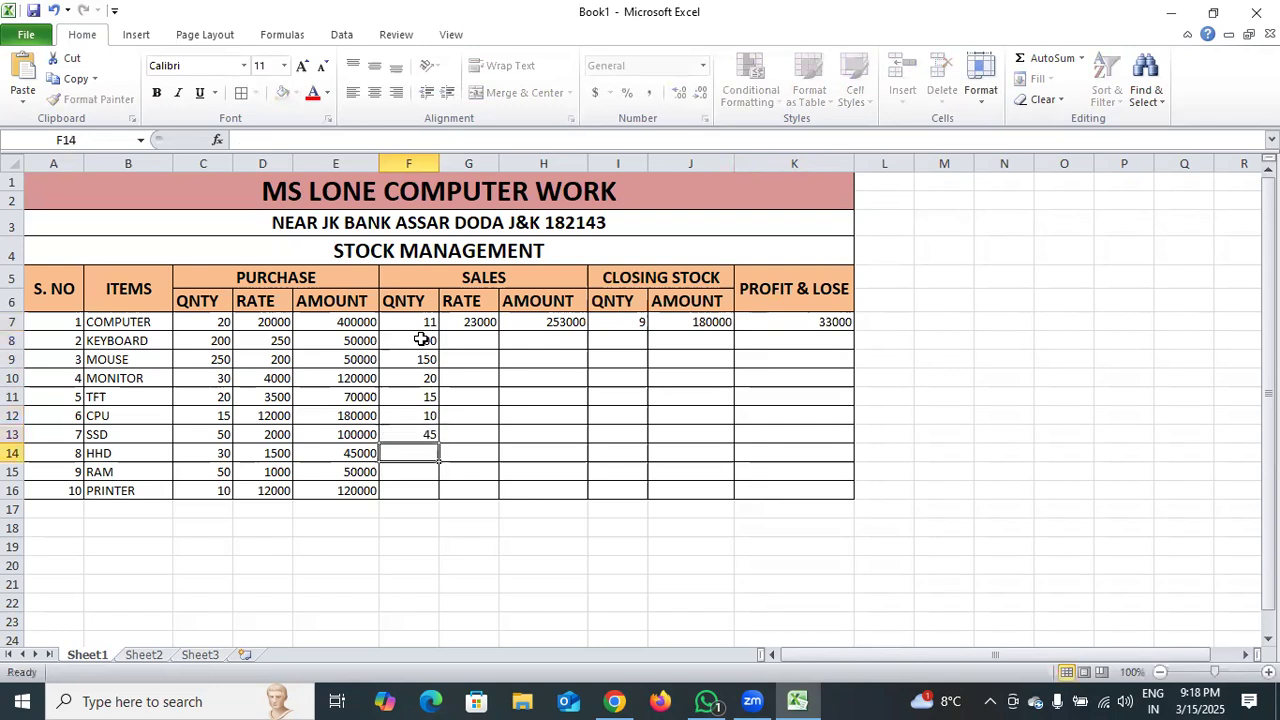
text(20)
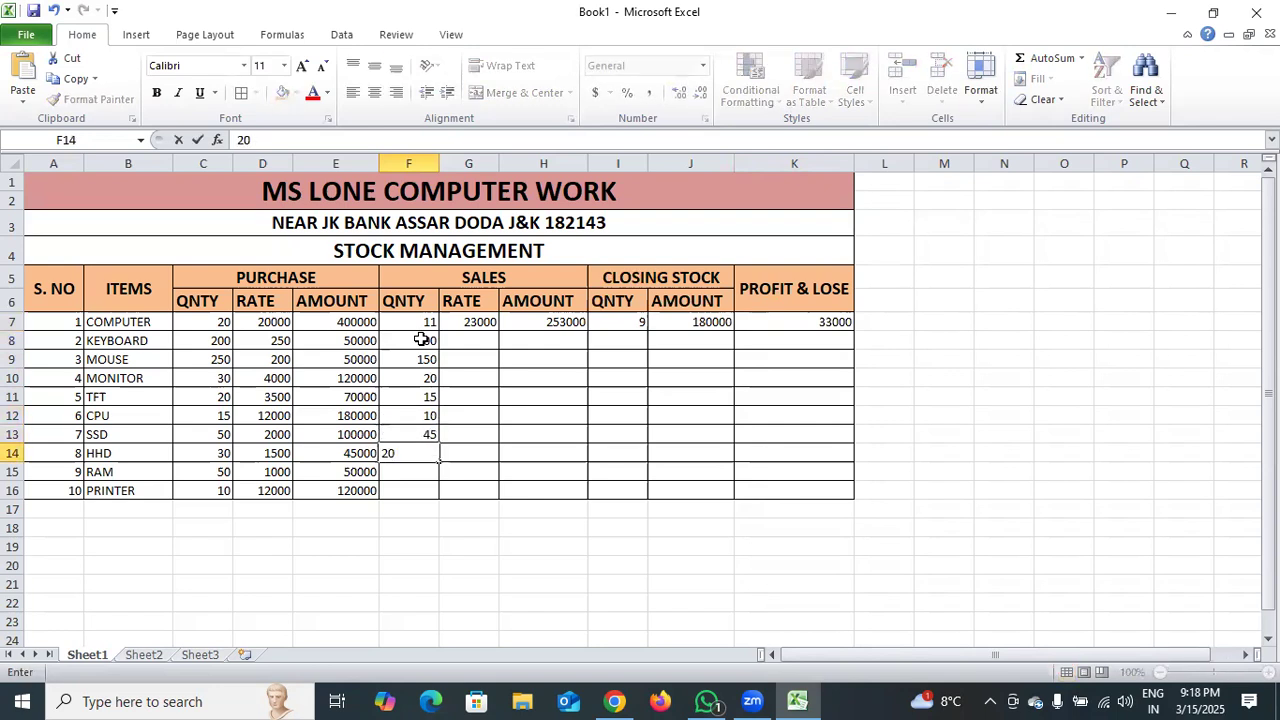
key(Return)
text(32)
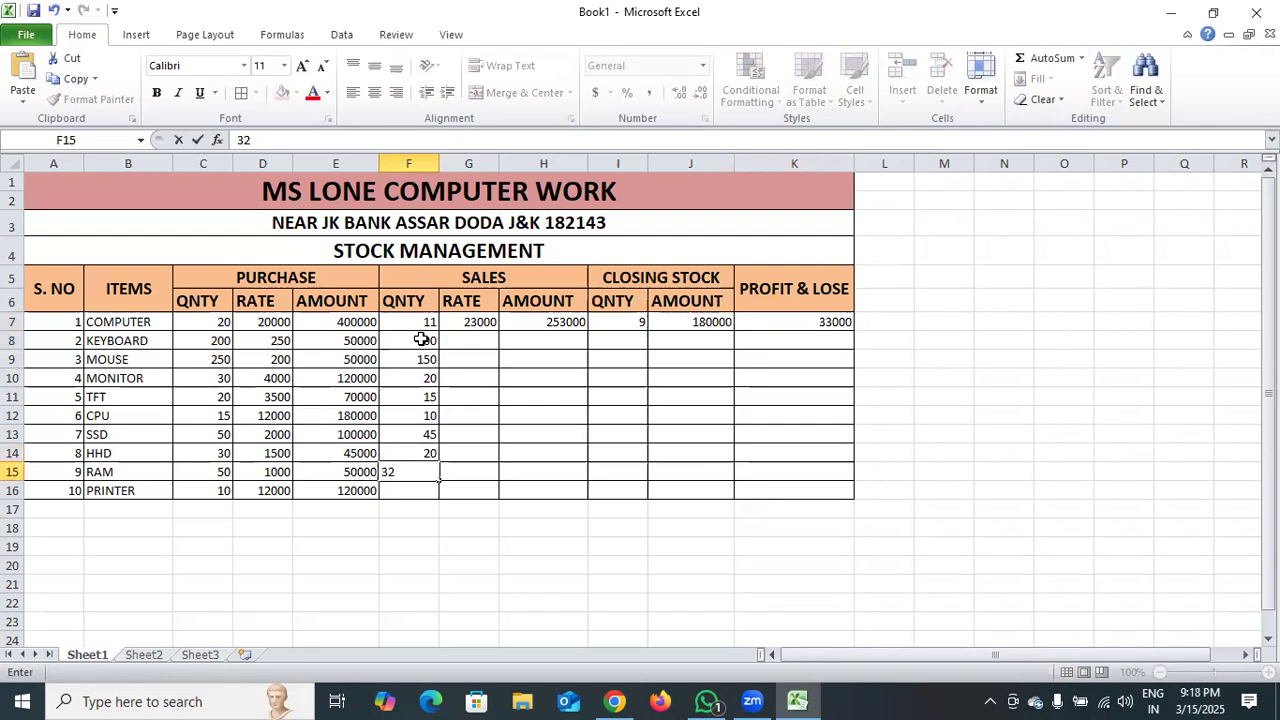
key(Return)
text(6)
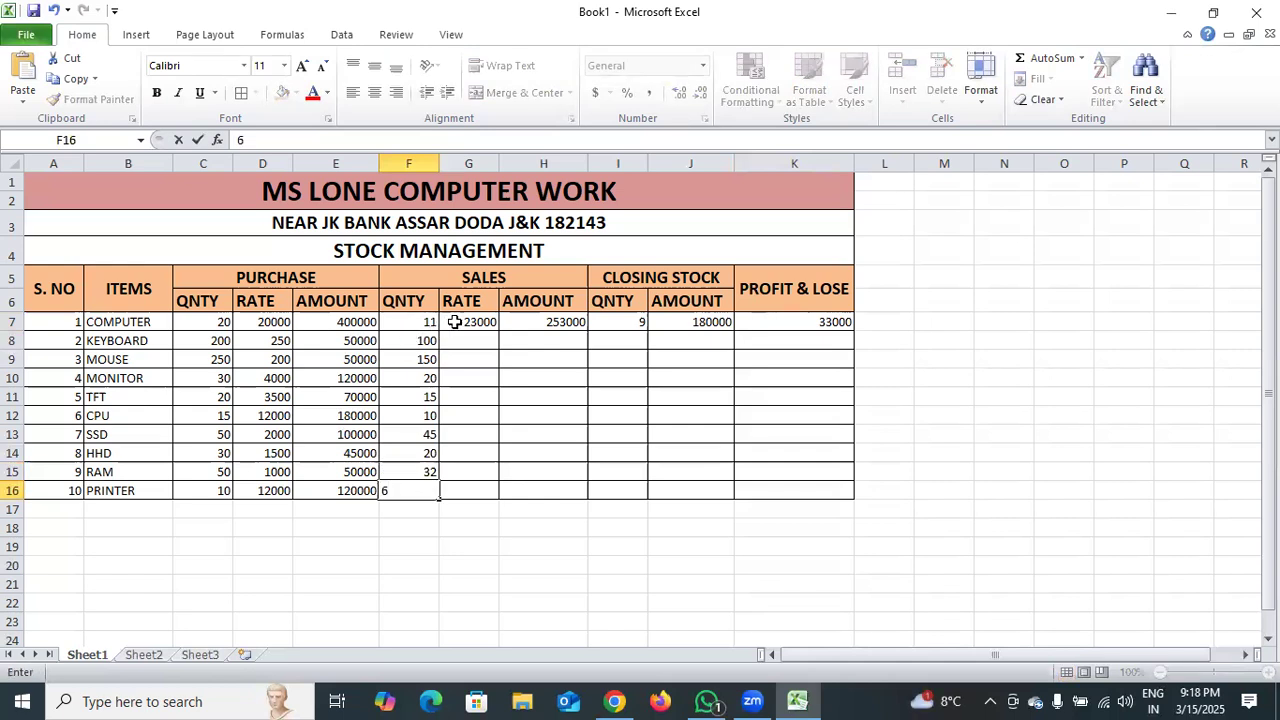
click(462, 333)
Fill the sales rate 23000 from G7 and the sales amount formula from H7 down through row 16.
click(466, 323)
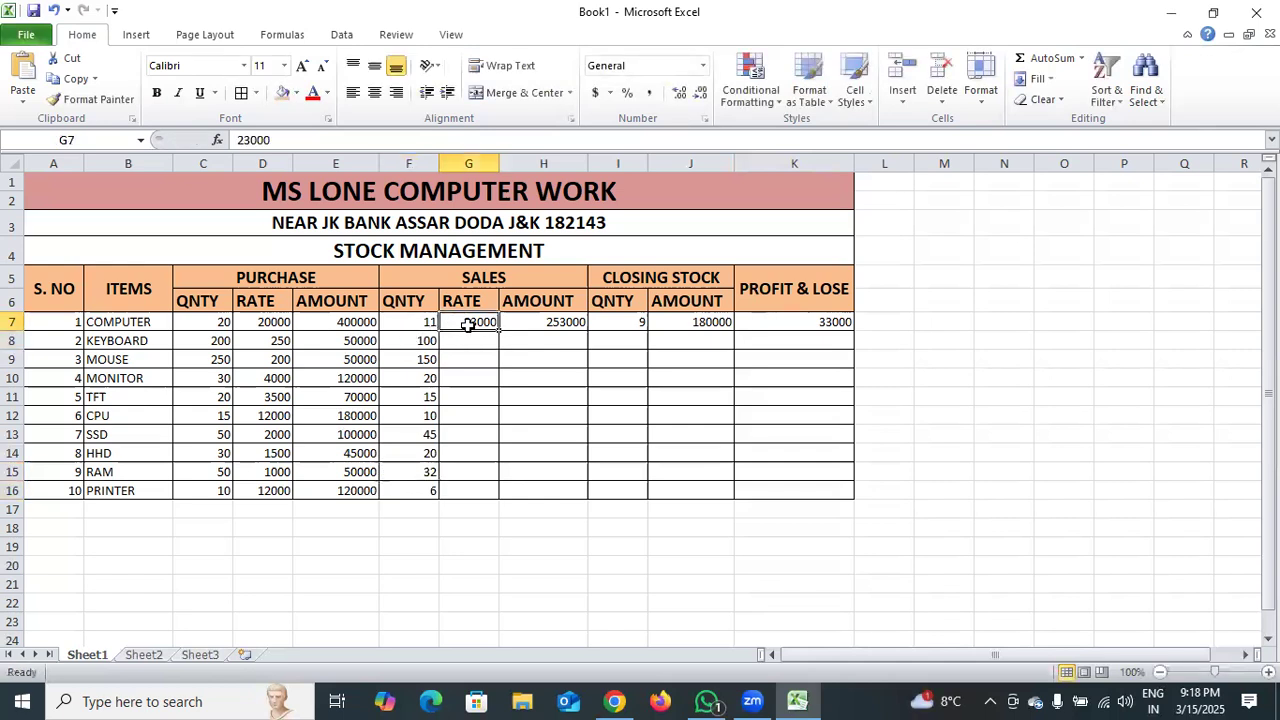
drag(497, 331, 476, 490)
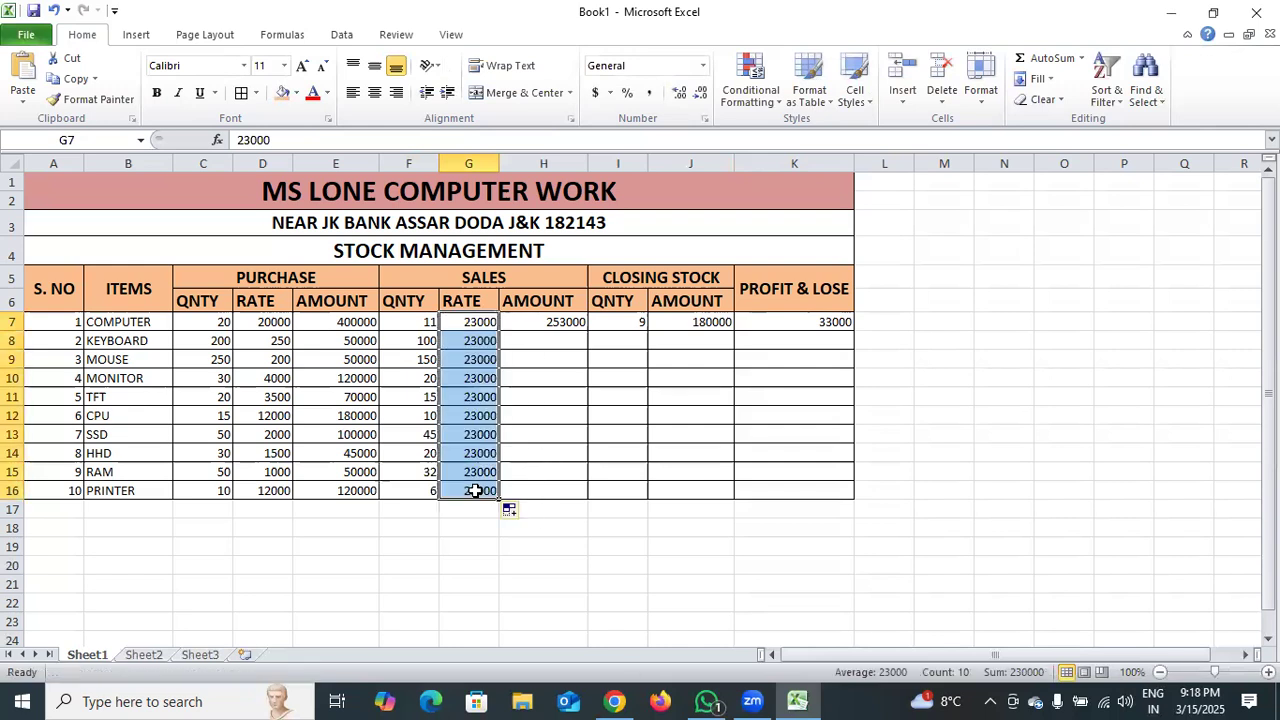
click(565, 324)
drag(586, 331, 576, 496)
Fill the closing stock quantity and amount formulas from cells I7 and J7 down through row 16.
click(636, 326)
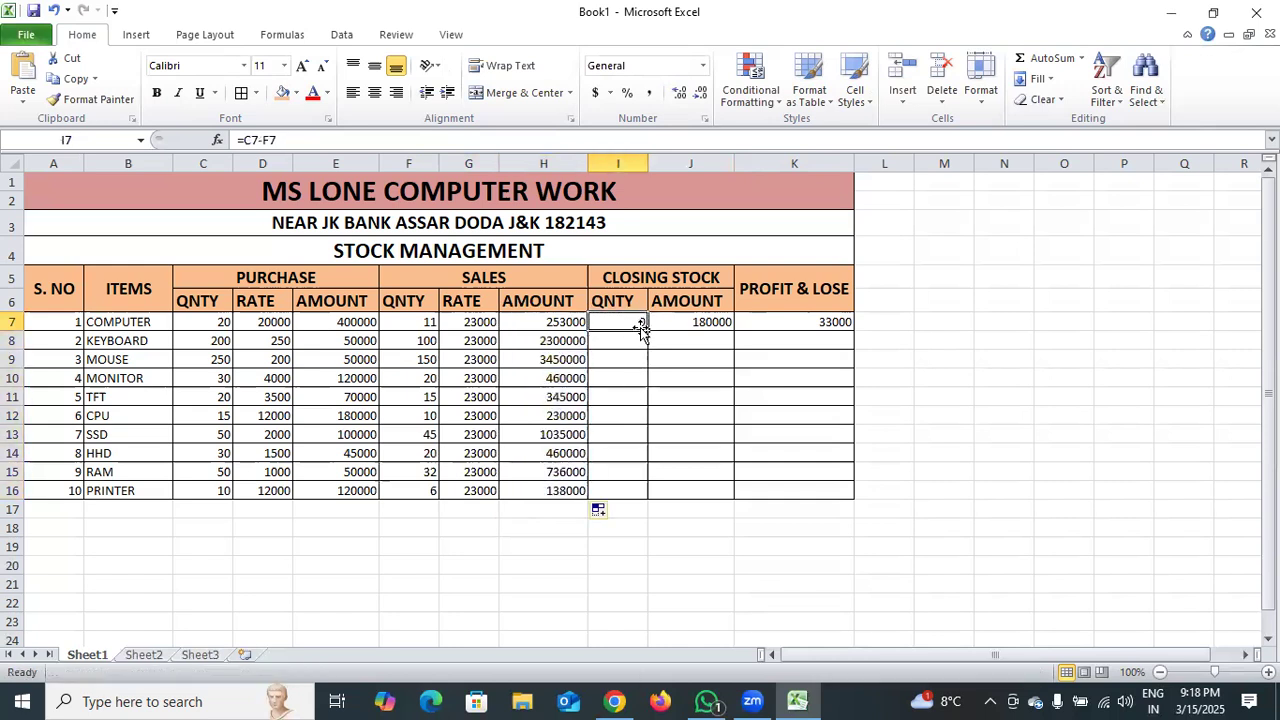
drag(645, 333, 640, 498)
click(702, 322)
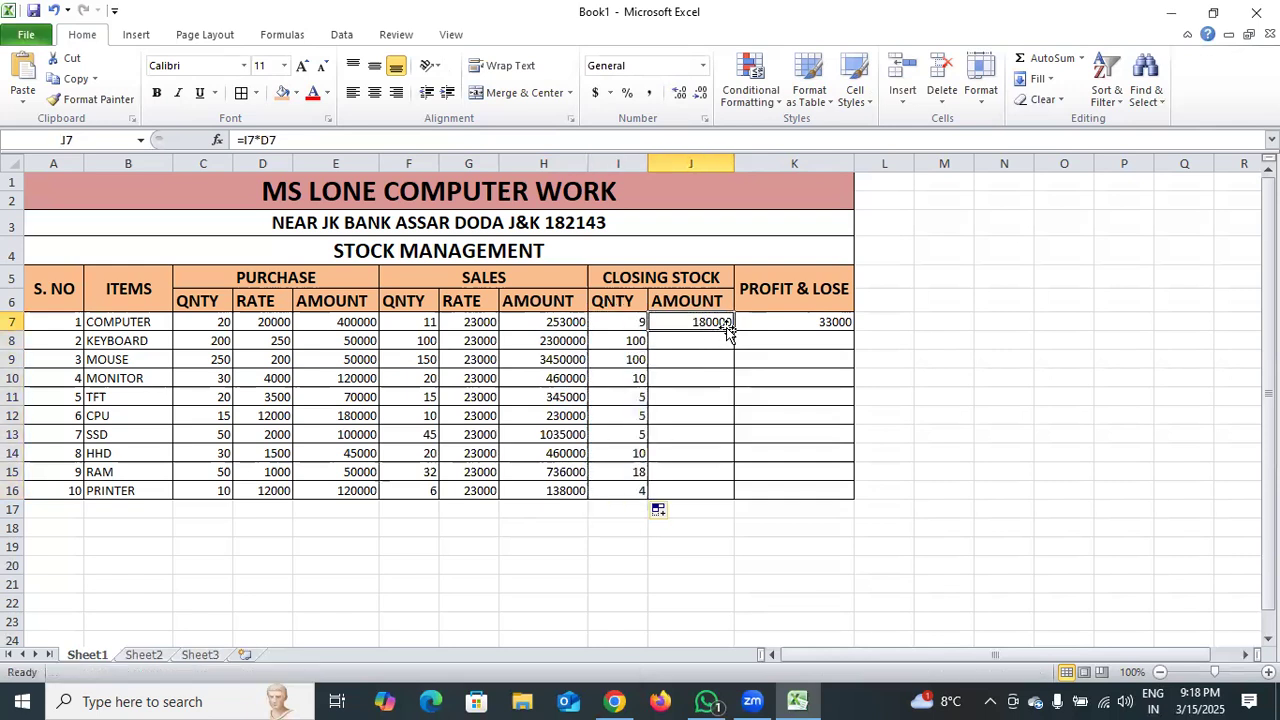
drag(733, 328, 713, 495)
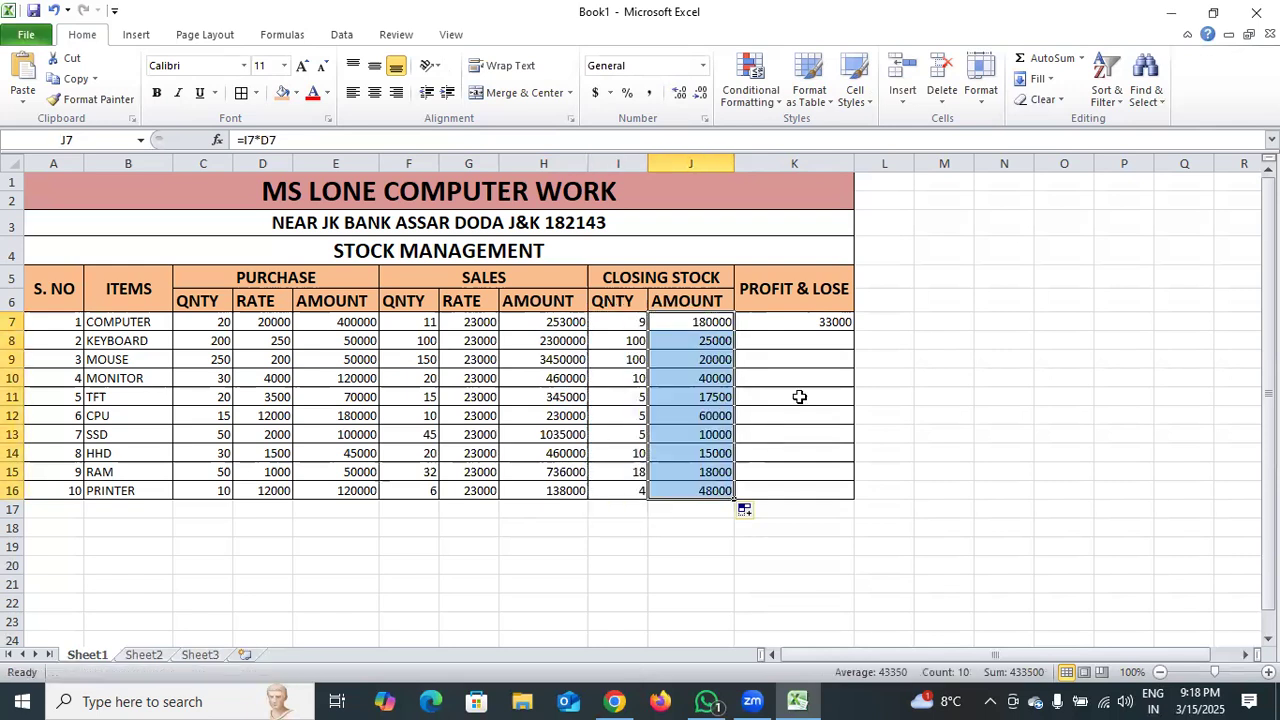
Fill the profit and loss formula from cell K7 down through K16.
click(834, 330)
drag(853, 330, 838, 497)
click(920, 431)
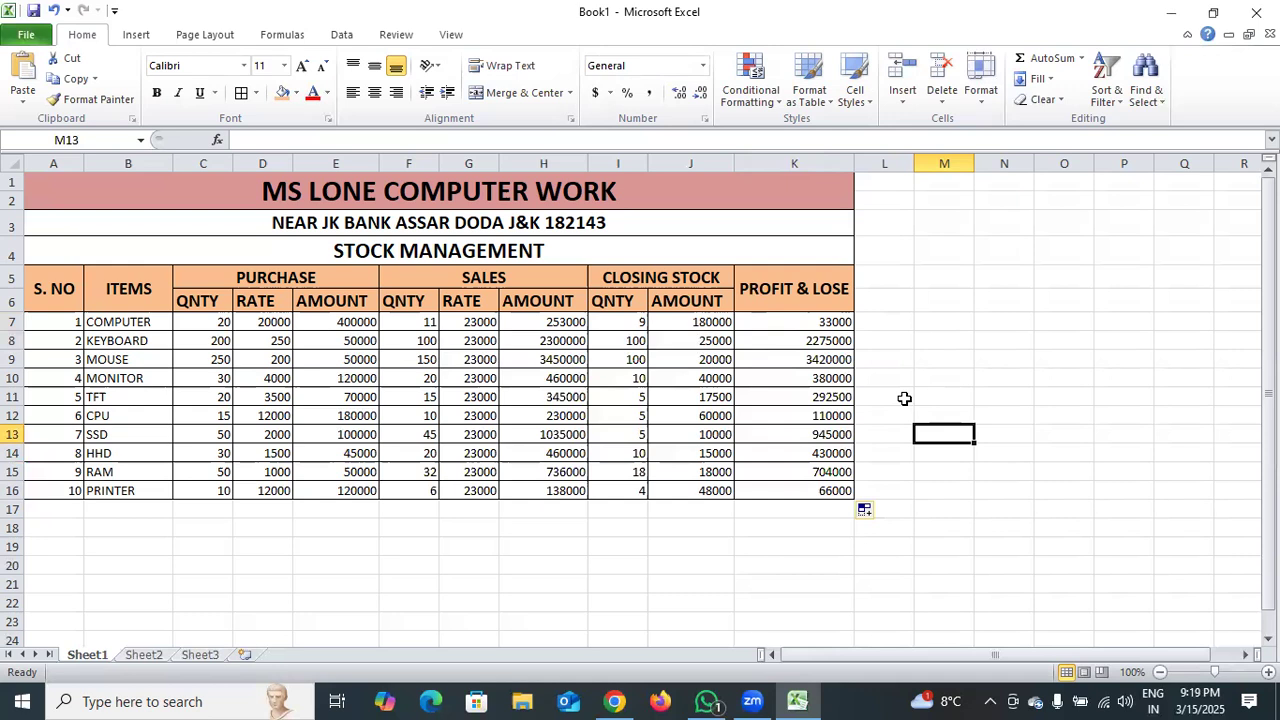
Center the item data in cells A7:K16 horizontally.
drag(63, 320, 826, 490)
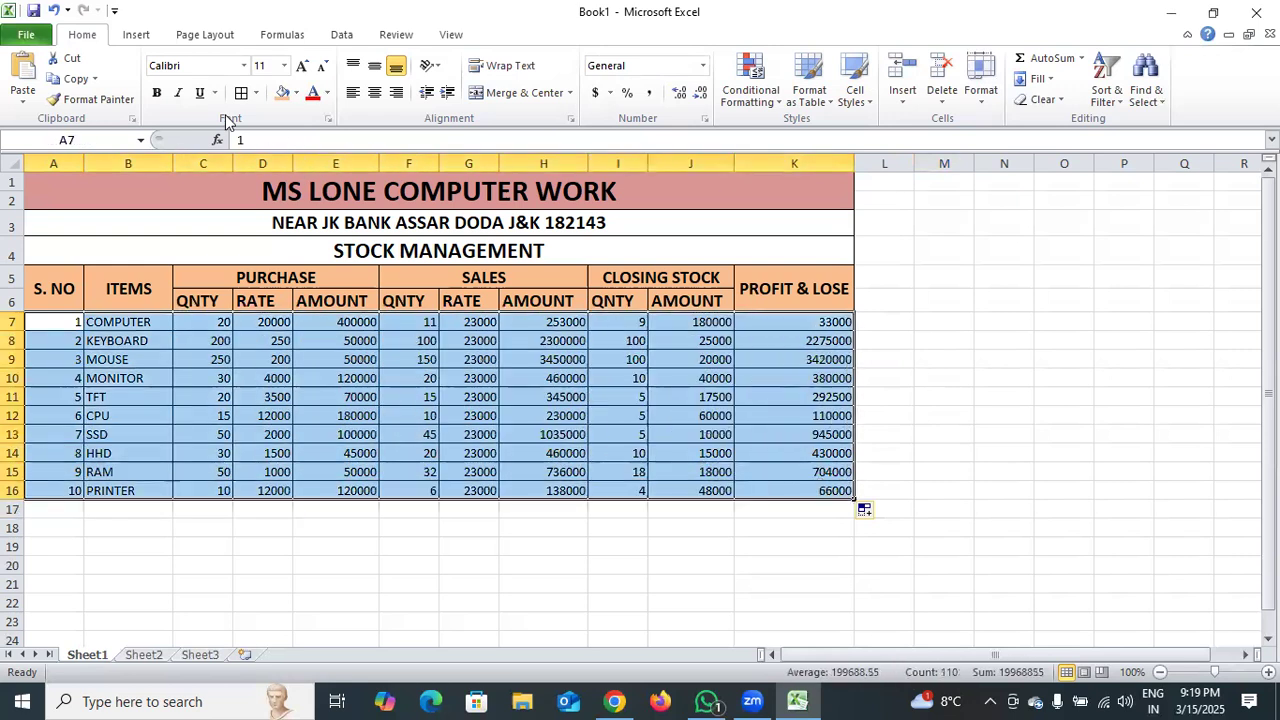
click(374, 93)
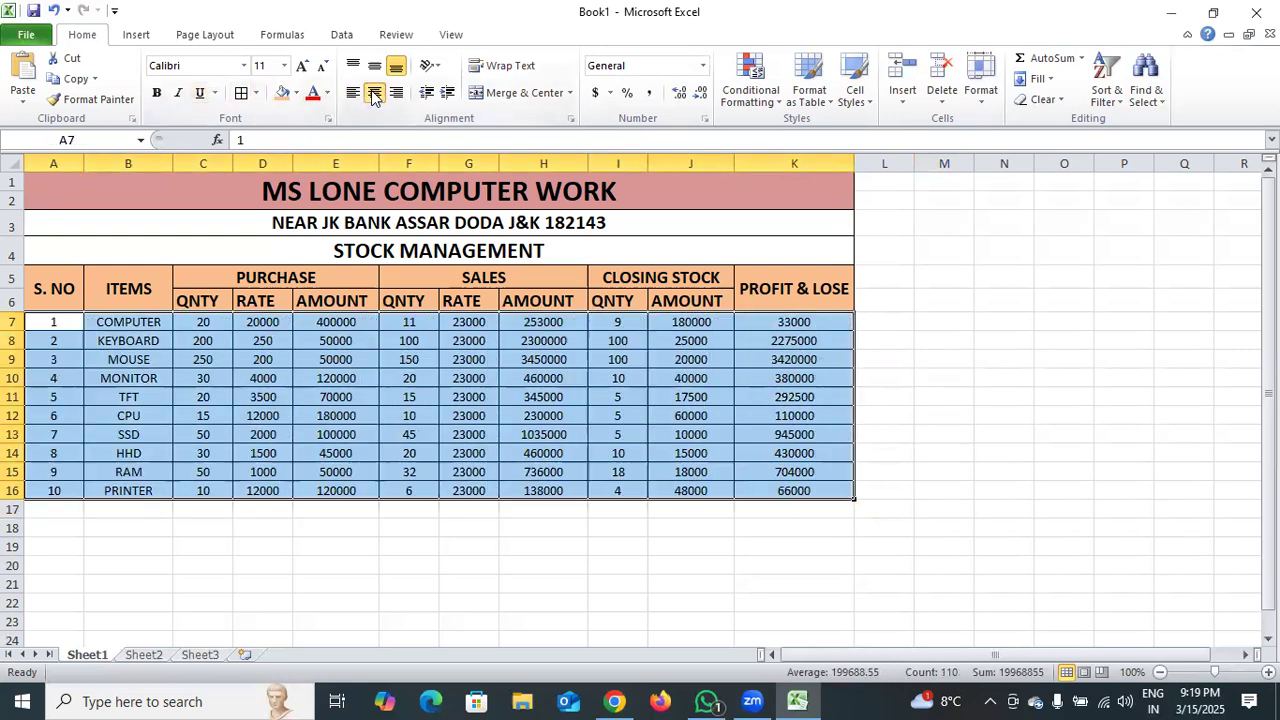
click(638, 526)
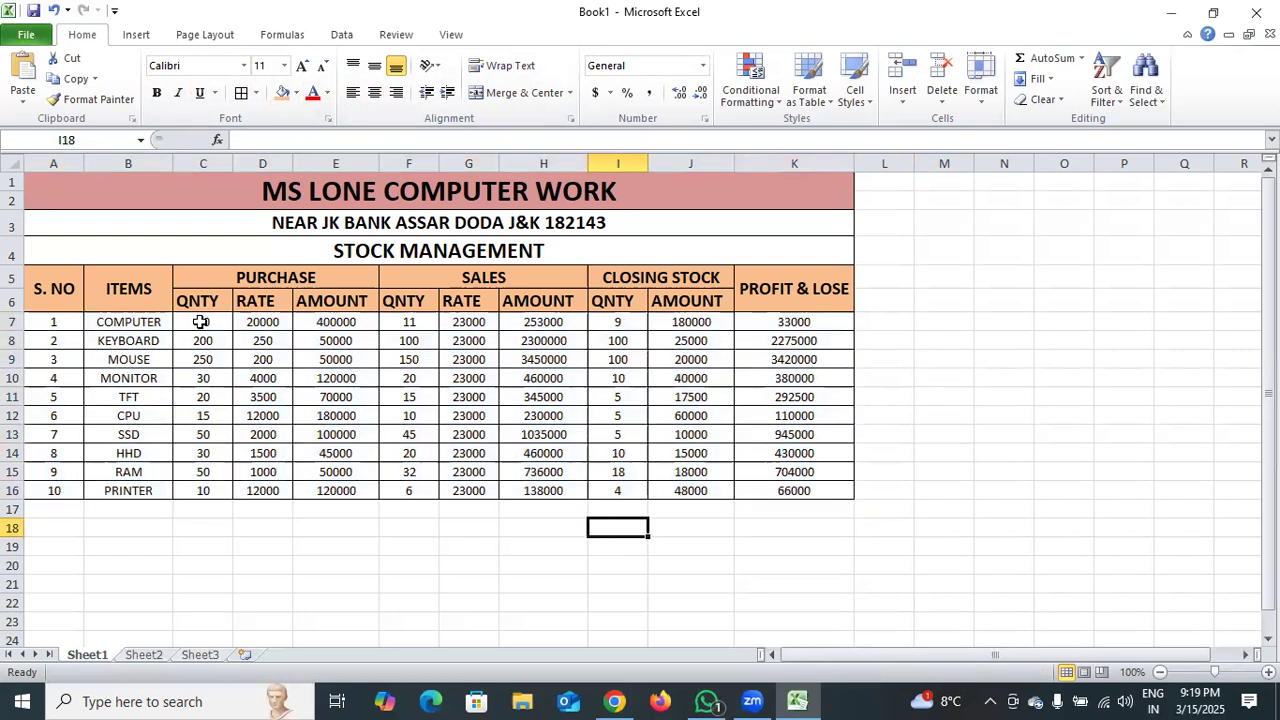
Apply the custom number format 0 "PCS" to the purchase quantities in cells C7:C16.
drag(201, 322, 200, 482)
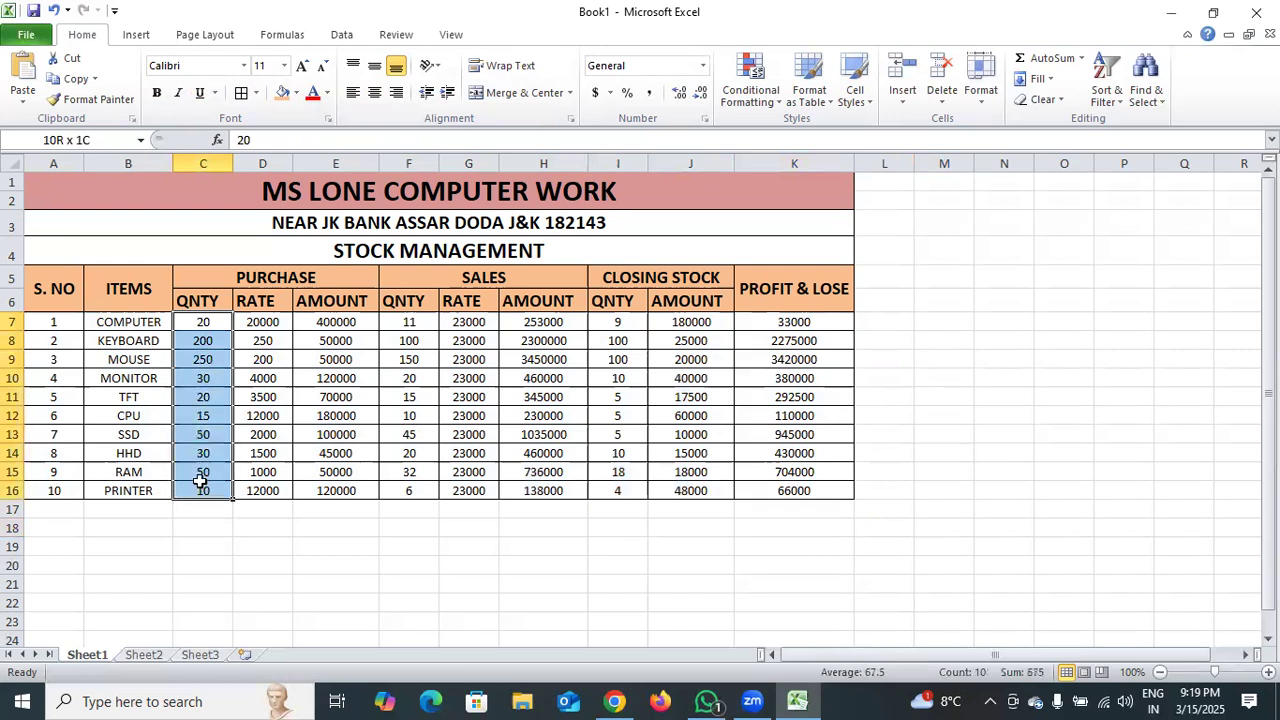
click(703, 67)
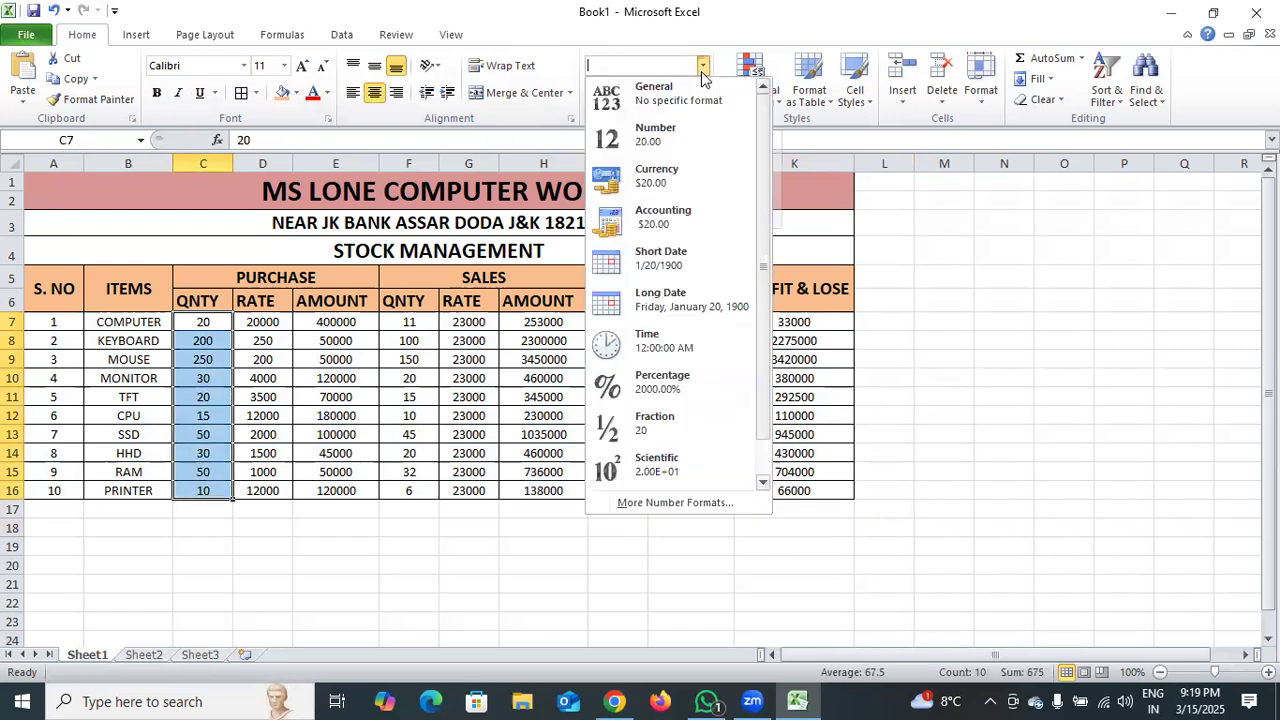
click(671, 500)
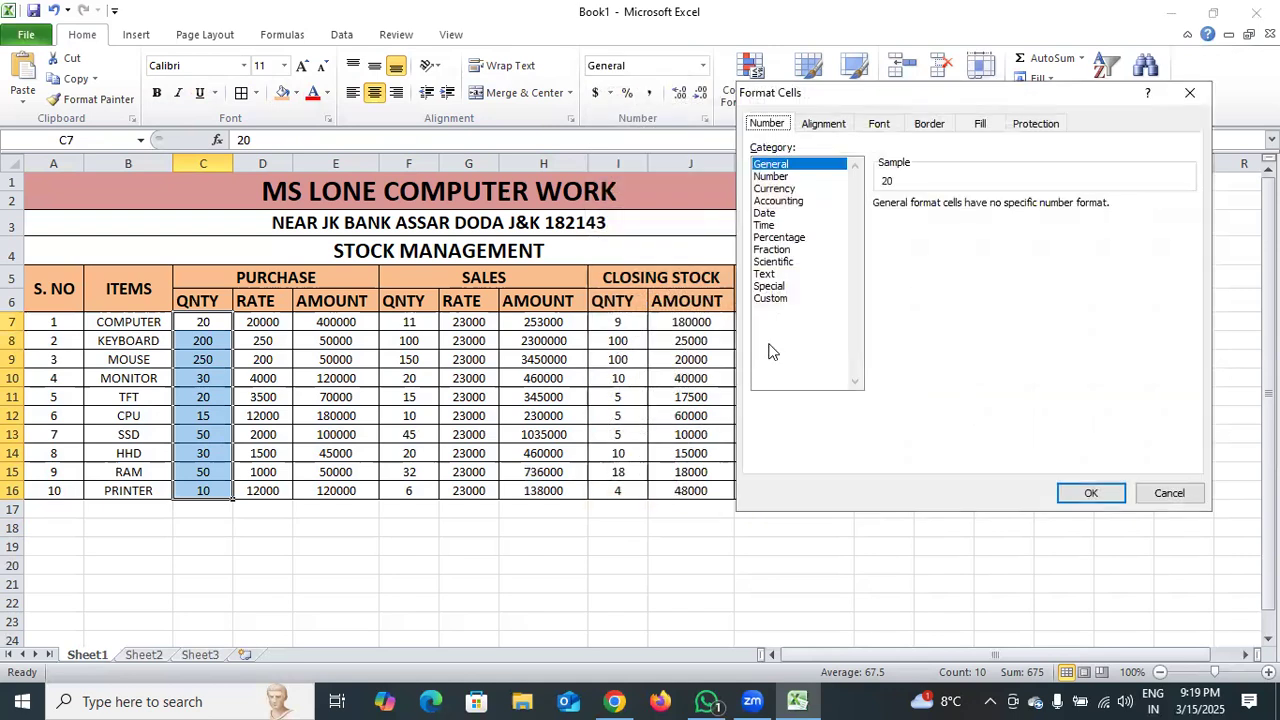
click(778, 298)
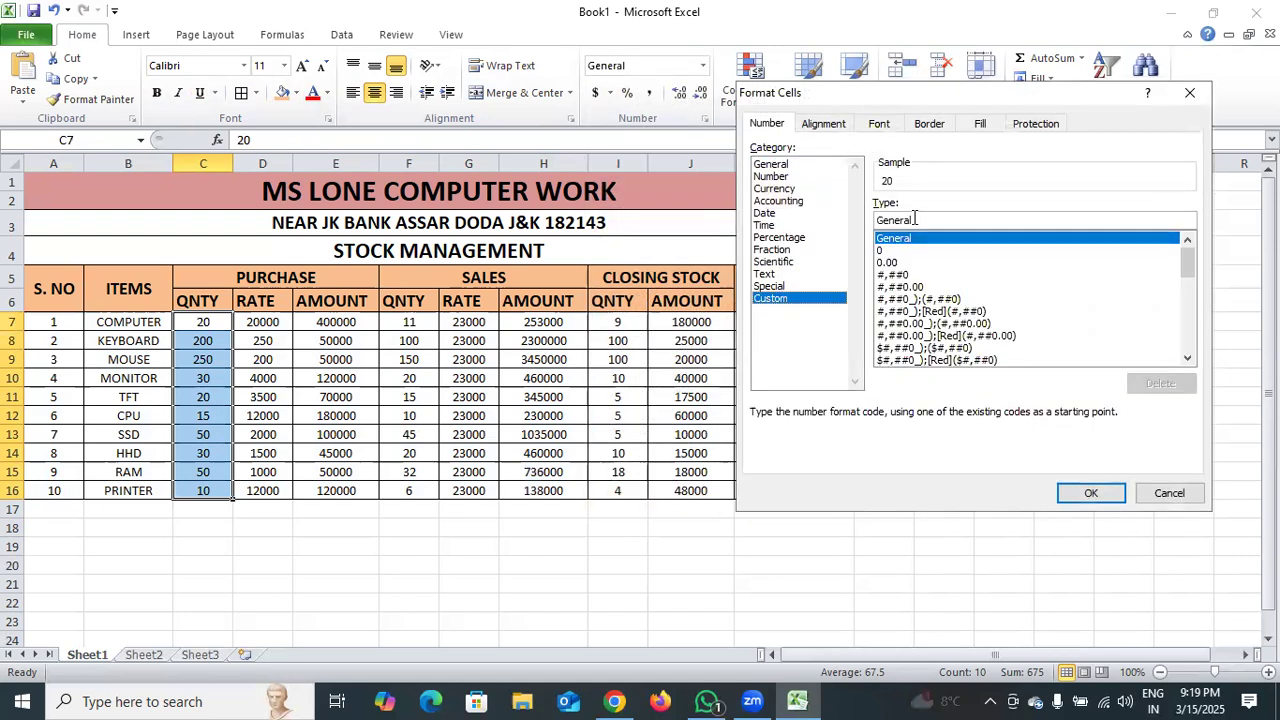
key(BackSpace)
key(BackSpace)
key(BackSpace)
key(BackSpace)
key(BackSpace)
key(BackSpace)
key(BackSpace)
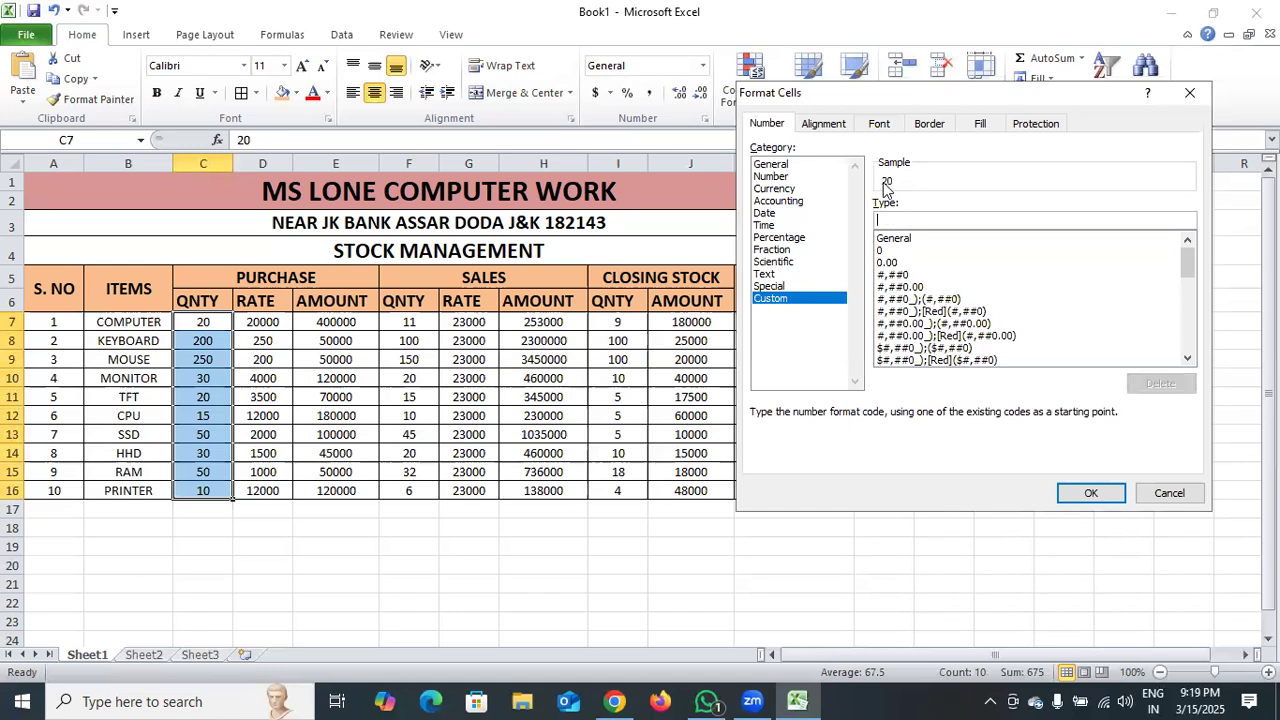
text(0)
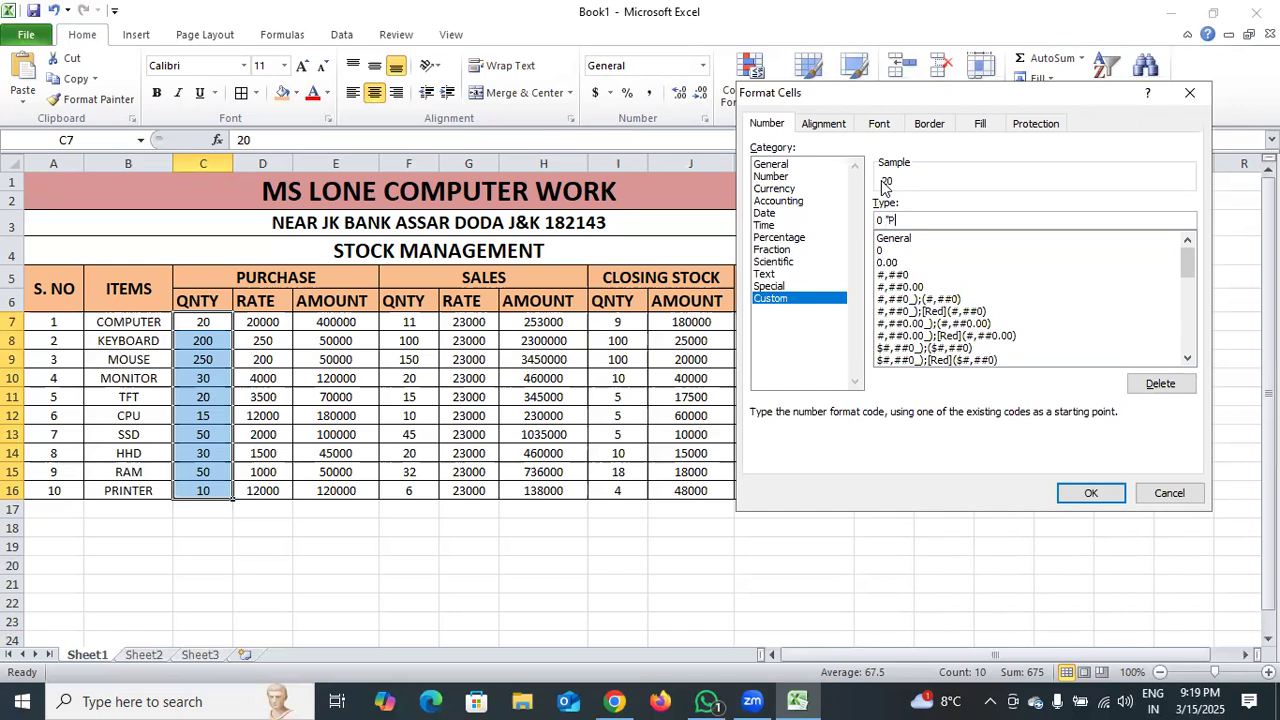
text("PCS")
key(Return)
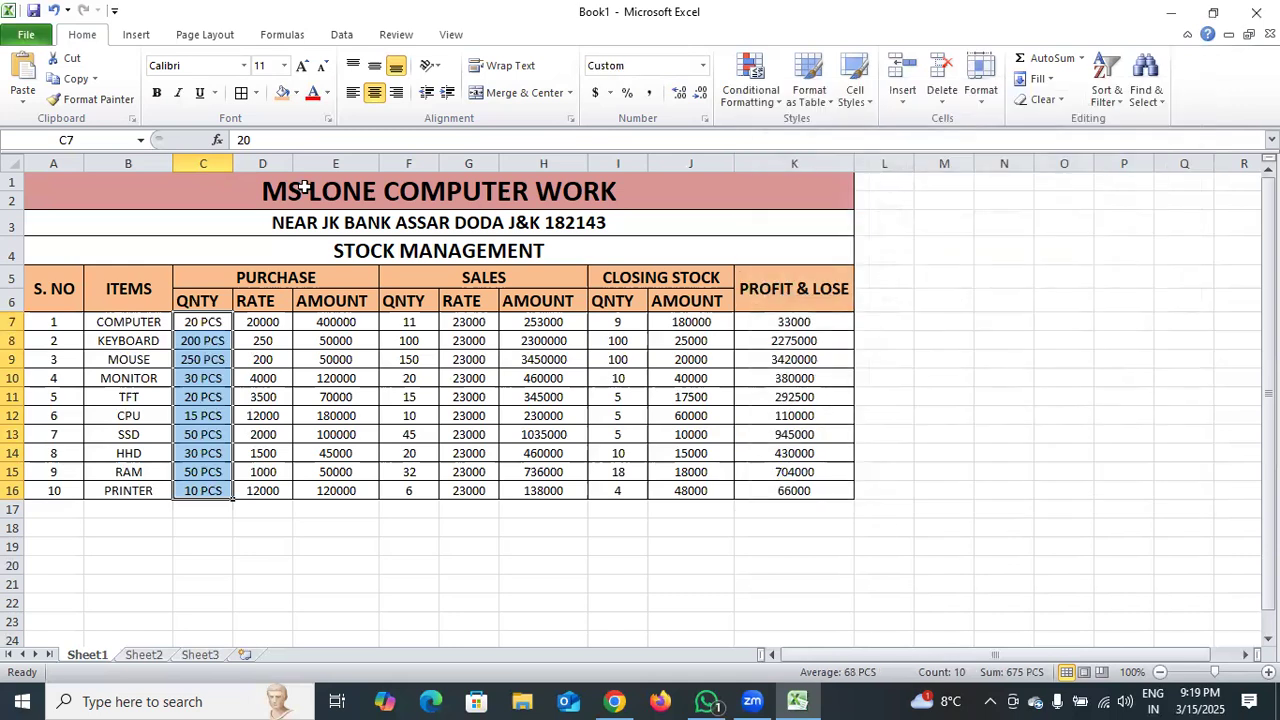
Copy the PCS number format to the sales quantities in F7:F16 and the closing stock quantities in I7:I16.
click(100, 99)
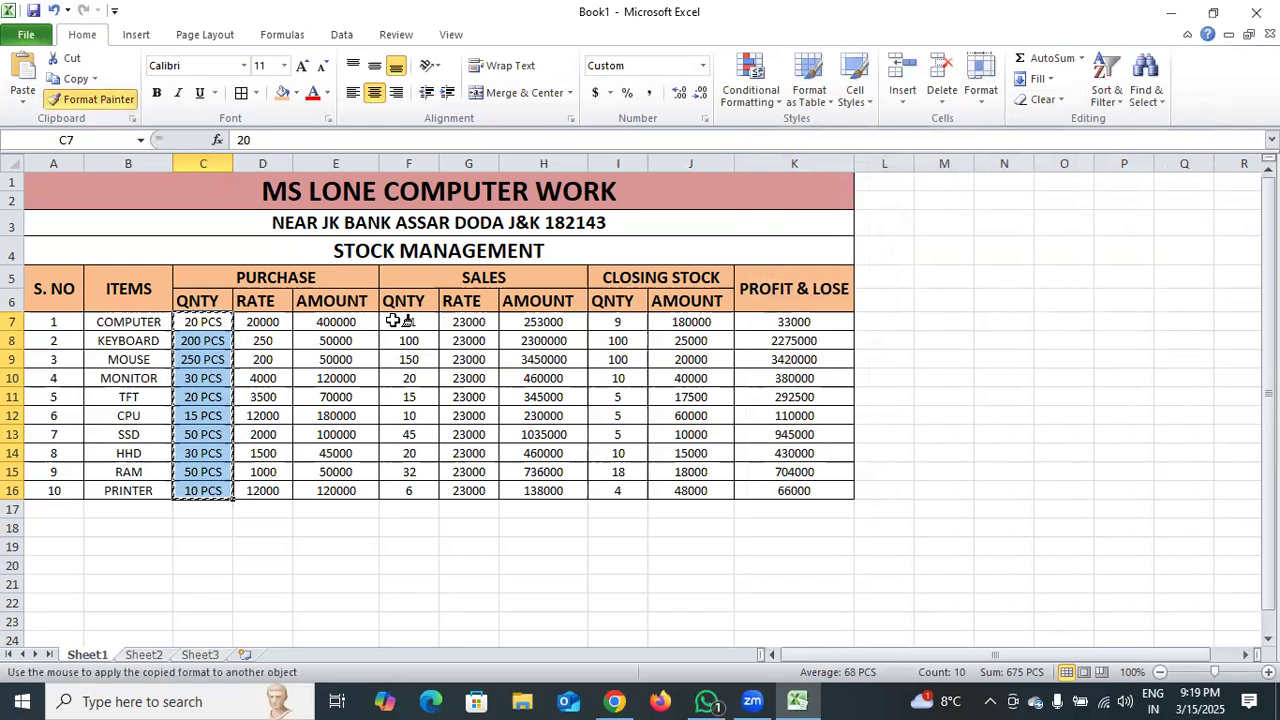
drag(395, 322, 388, 490)
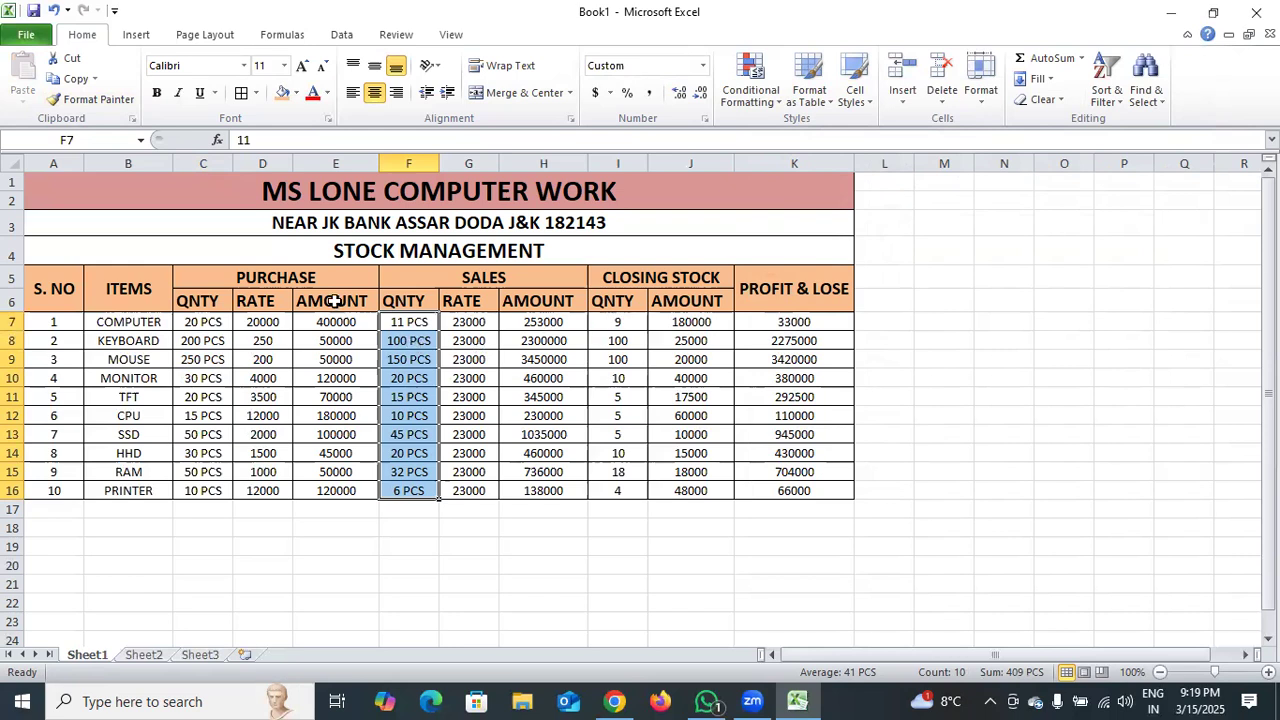
click(110, 104)
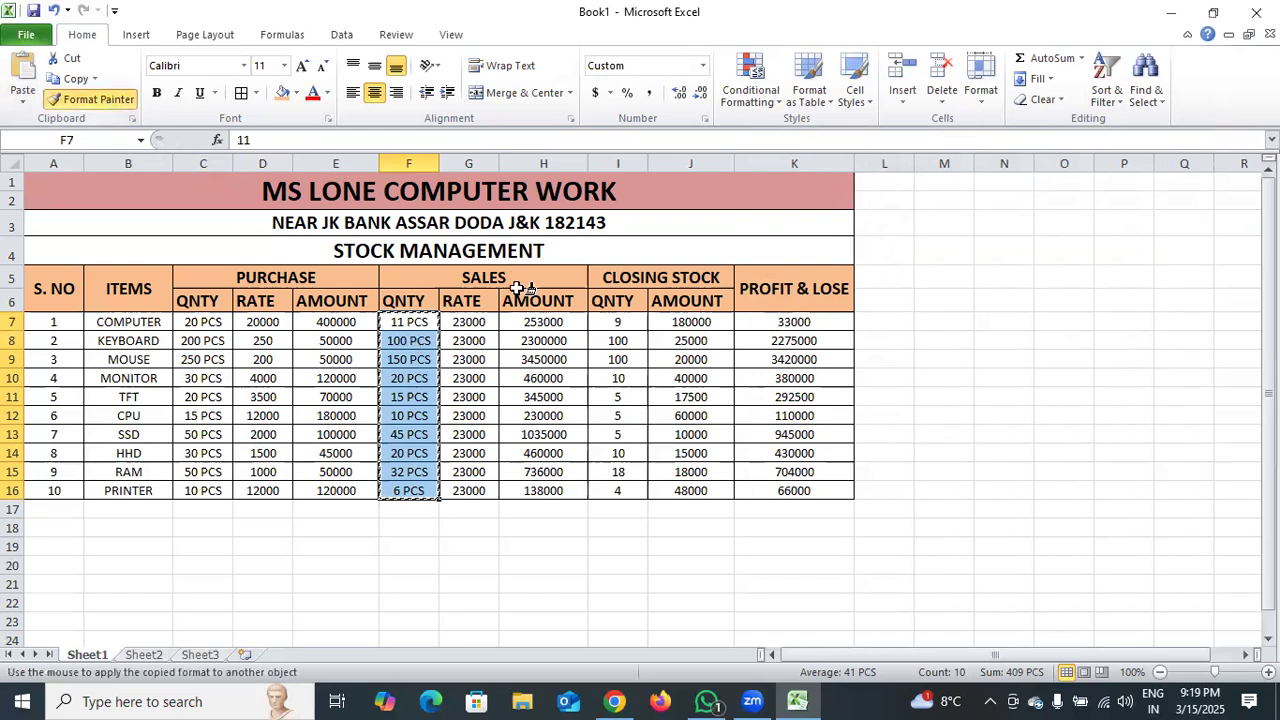
drag(617, 320, 617, 492)
click(641, 562)
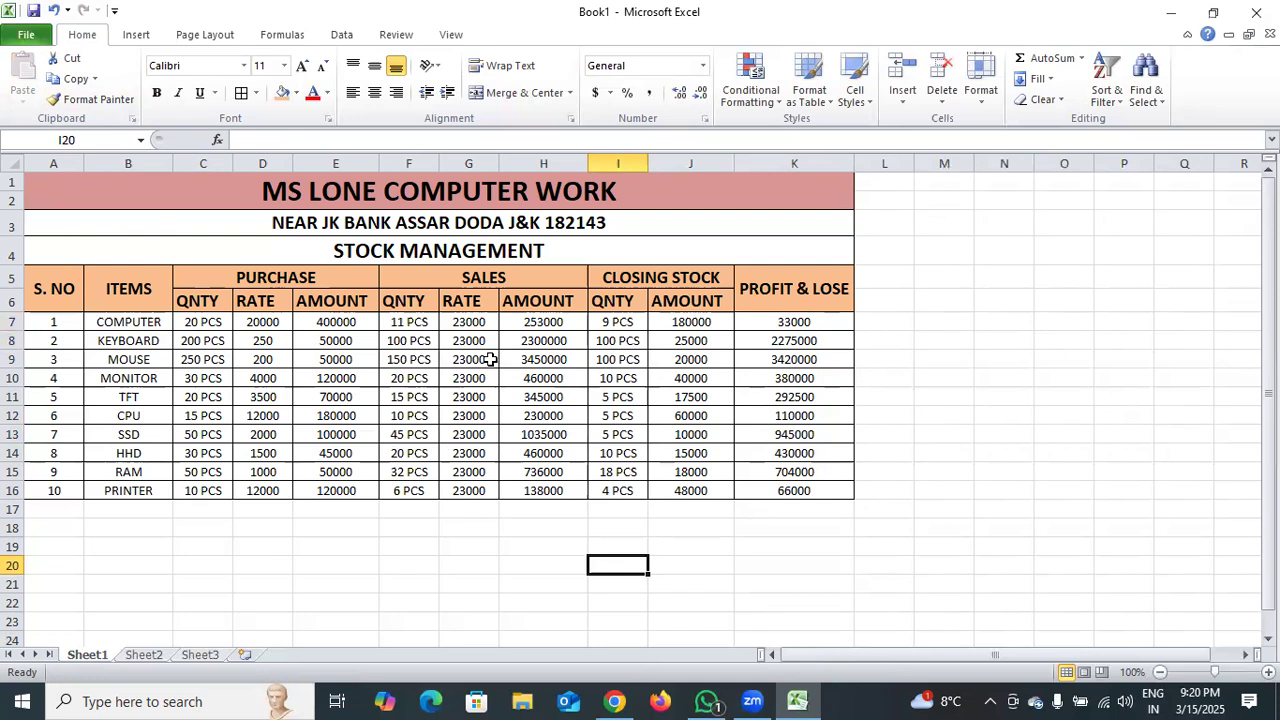
Apply the custom number format # "RS" to the purchase rates in cells D7:D16.
drag(262, 320, 250, 484)
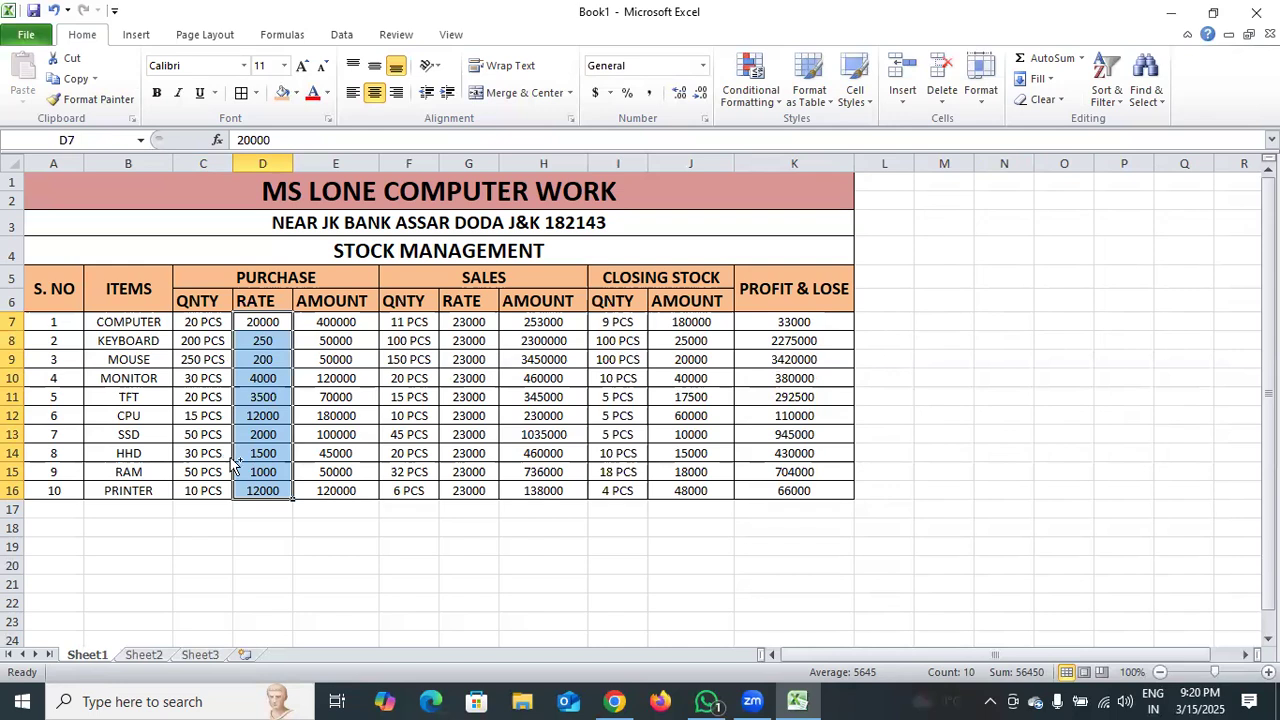
key(ctrl+1)
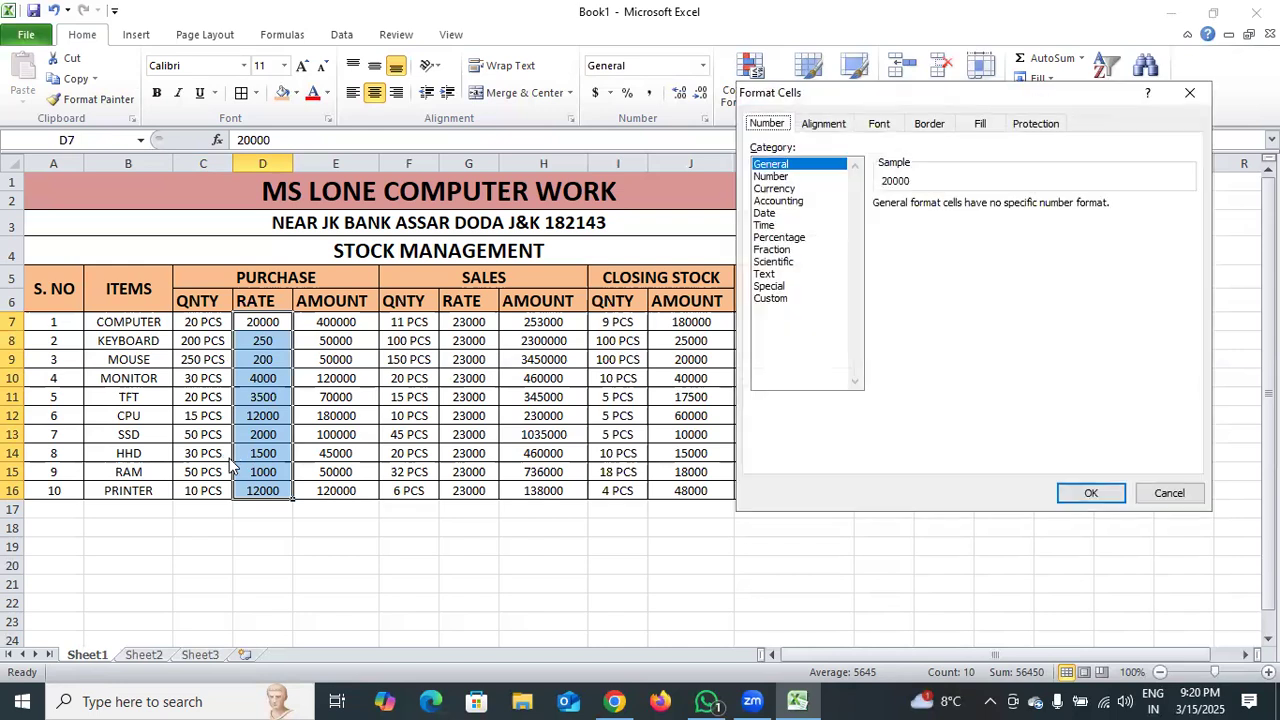
click(768, 299)
click(931, 220)
key(BackSpace)
key(BackSpace)
key(BackSpace)
key(BackSpace)
key(BackSpace)
key(BackSpace)
key(BackSpace)
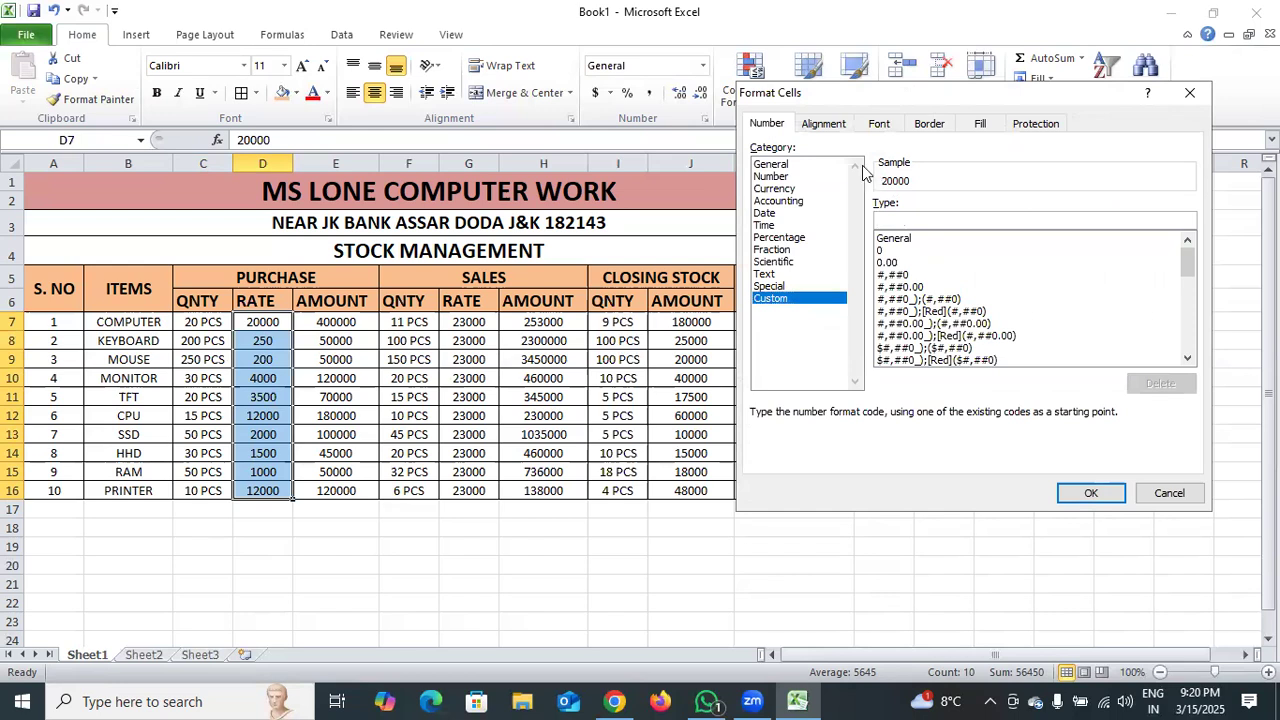
text(# "RS)
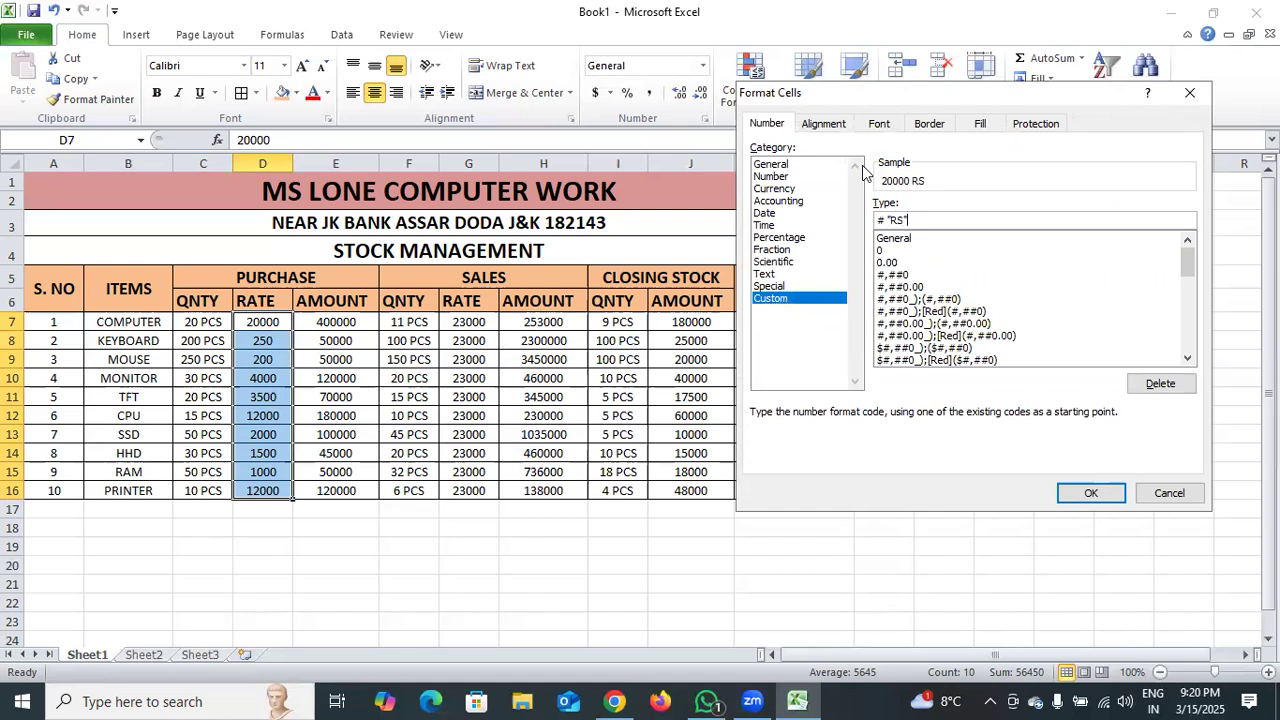
key(Return)
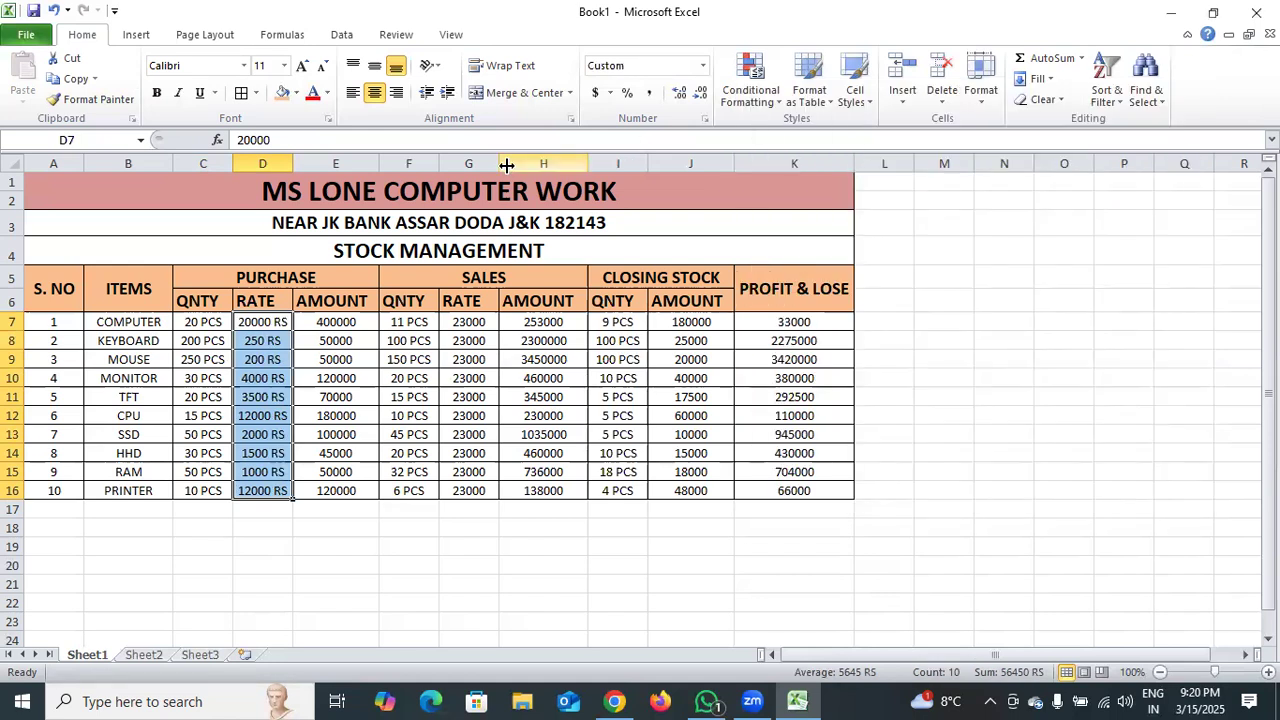
Copy the RS number format to the purchase amounts in E7:E16 and the sales rate cells G7:G17.
click(110, 100)
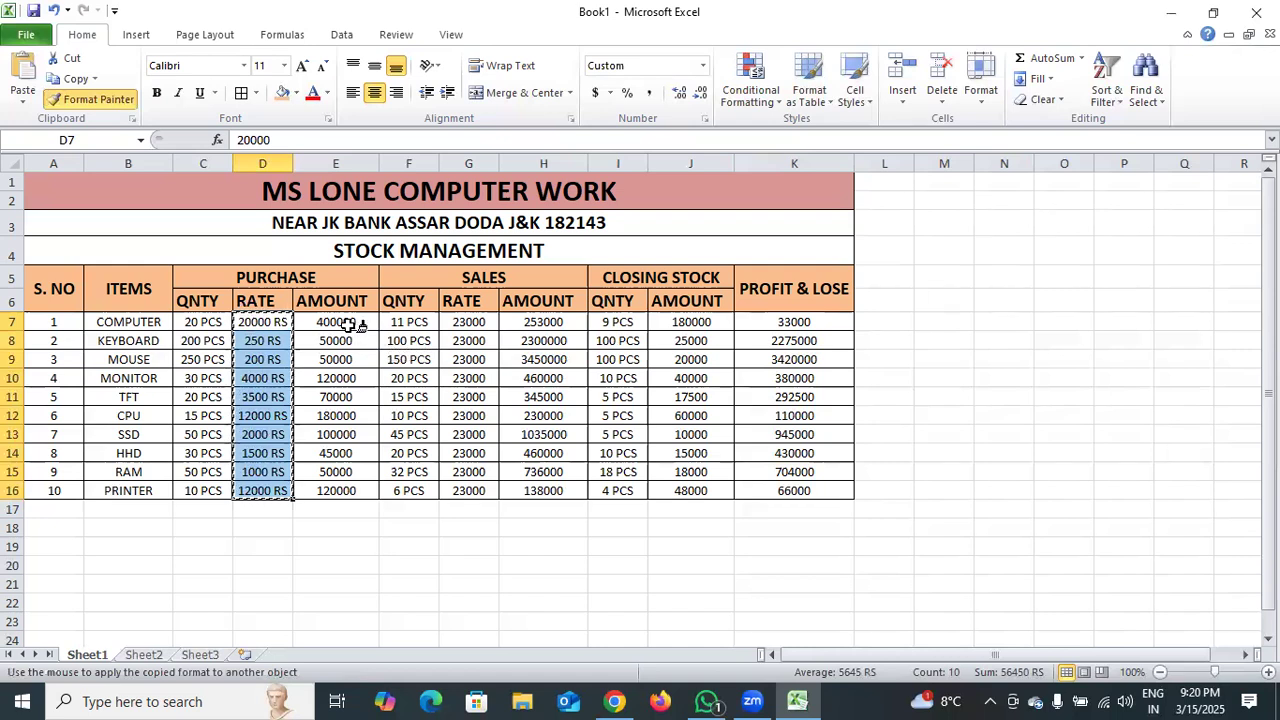
drag(340, 322, 332, 490)
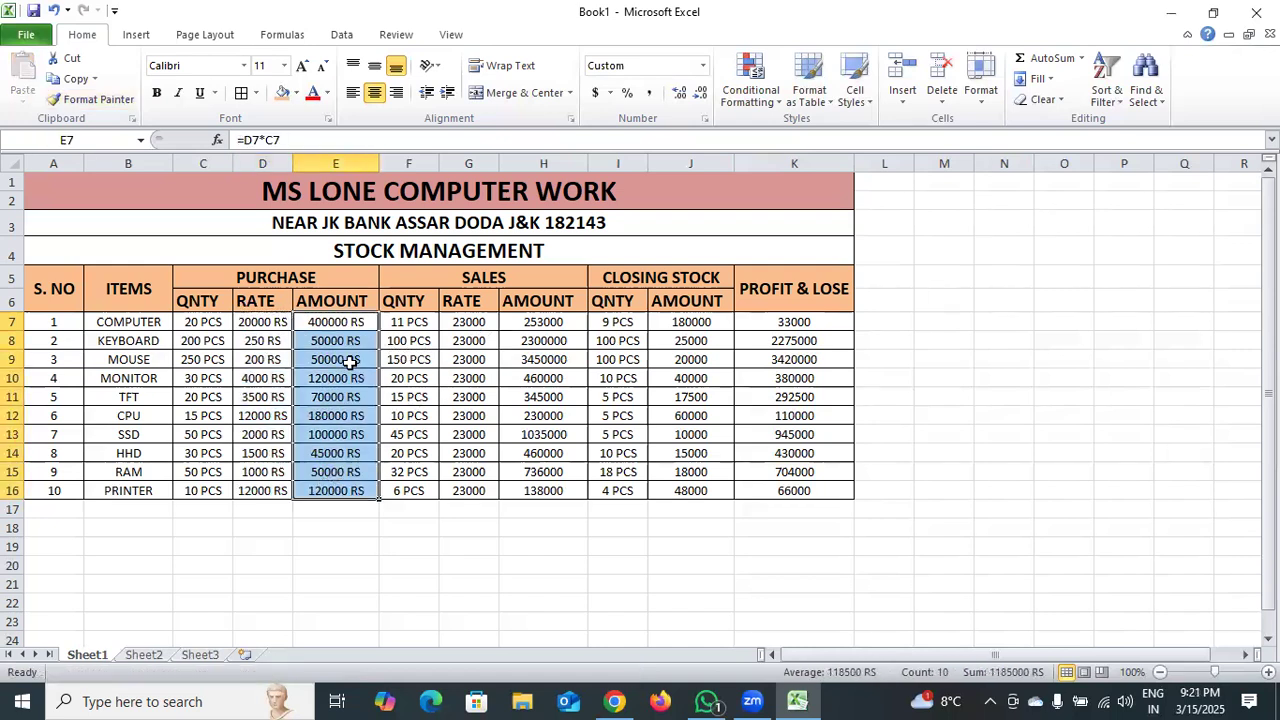
click(95, 99)
drag(466, 322, 454, 510)
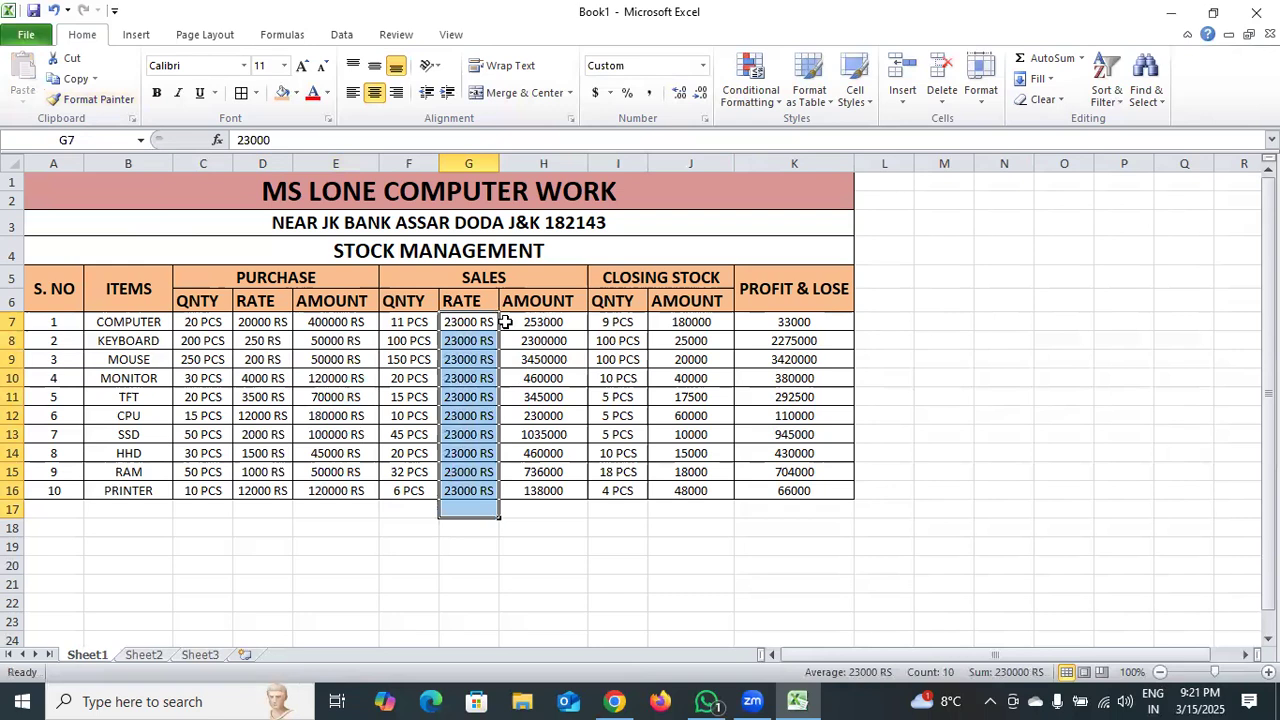
click(470, 541)
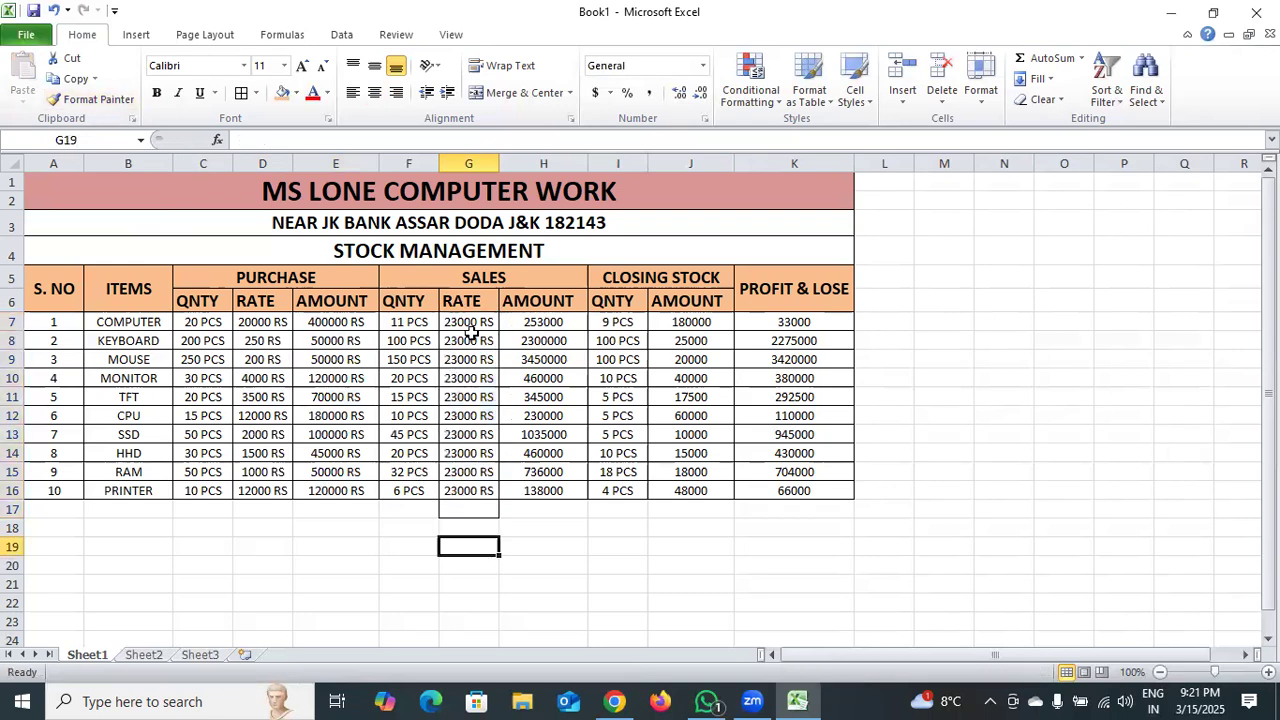
Change the custom number format of the purchase rates in D7:D16 to # "Rs.".
drag(473, 322, 460, 492)
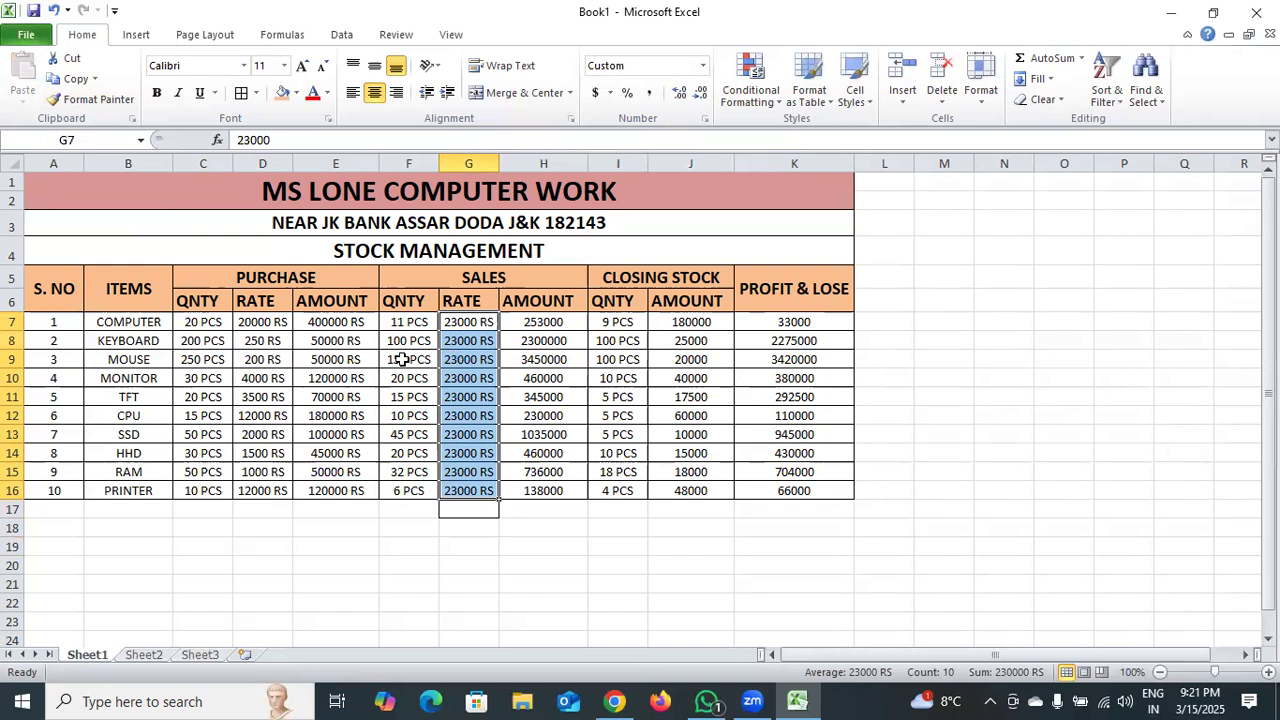
drag(262, 322, 263, 484)
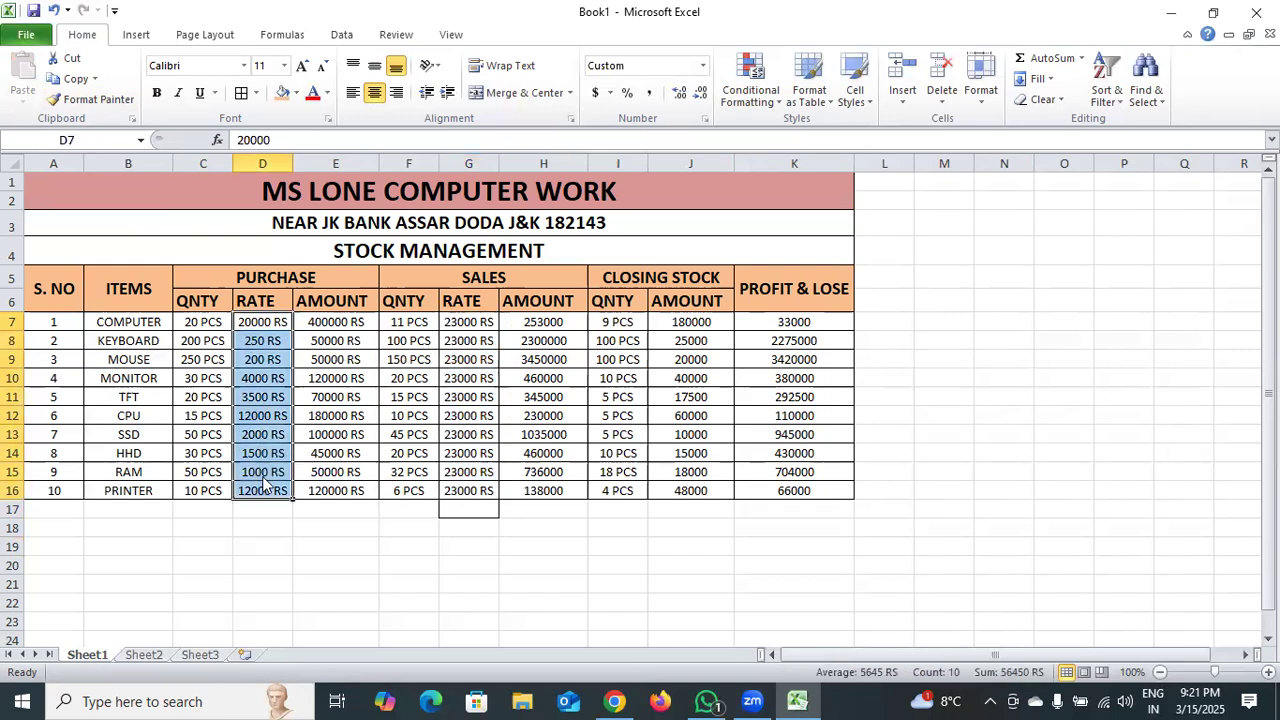
key(ctrl+1)
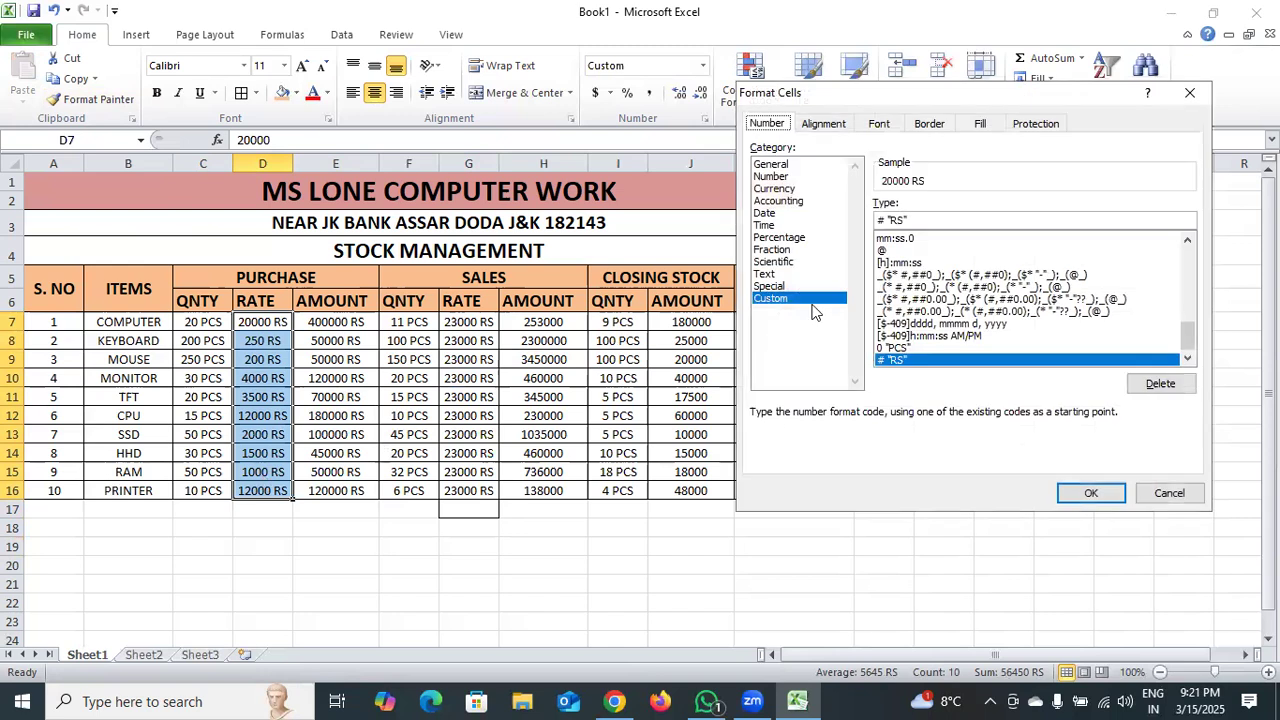
click(910, 221)
key(BackSpace)
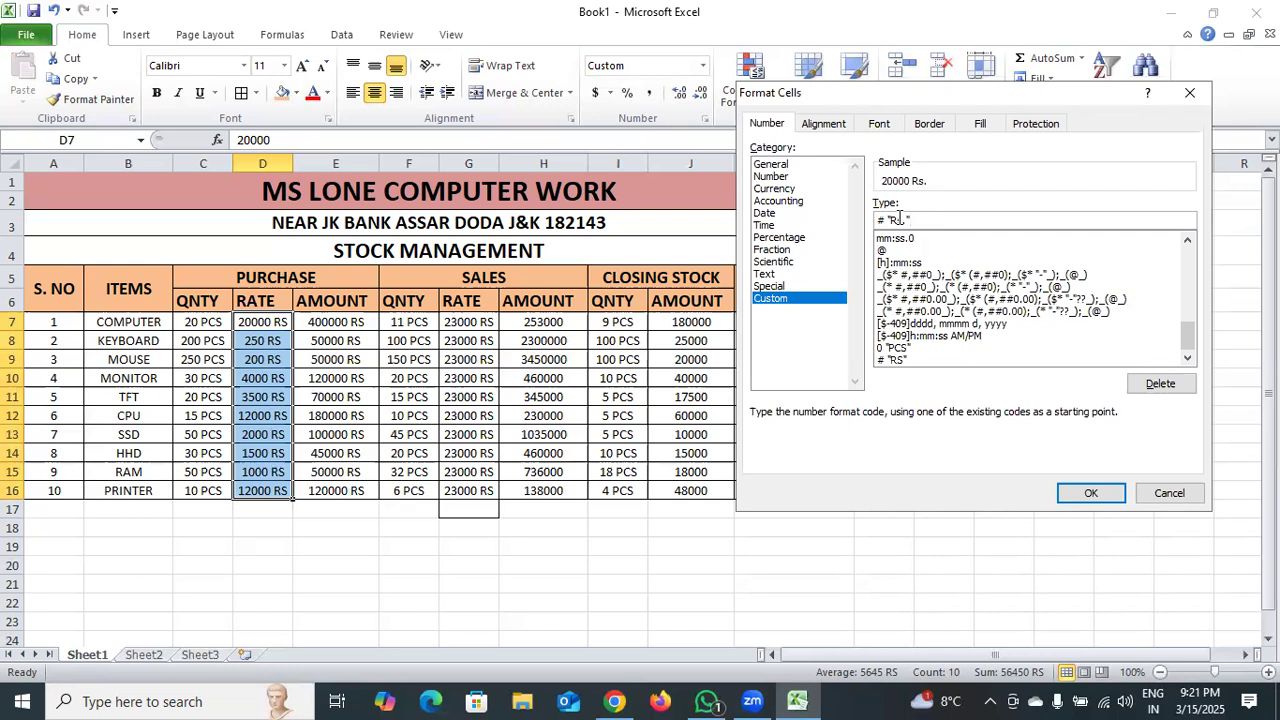
key(Return)
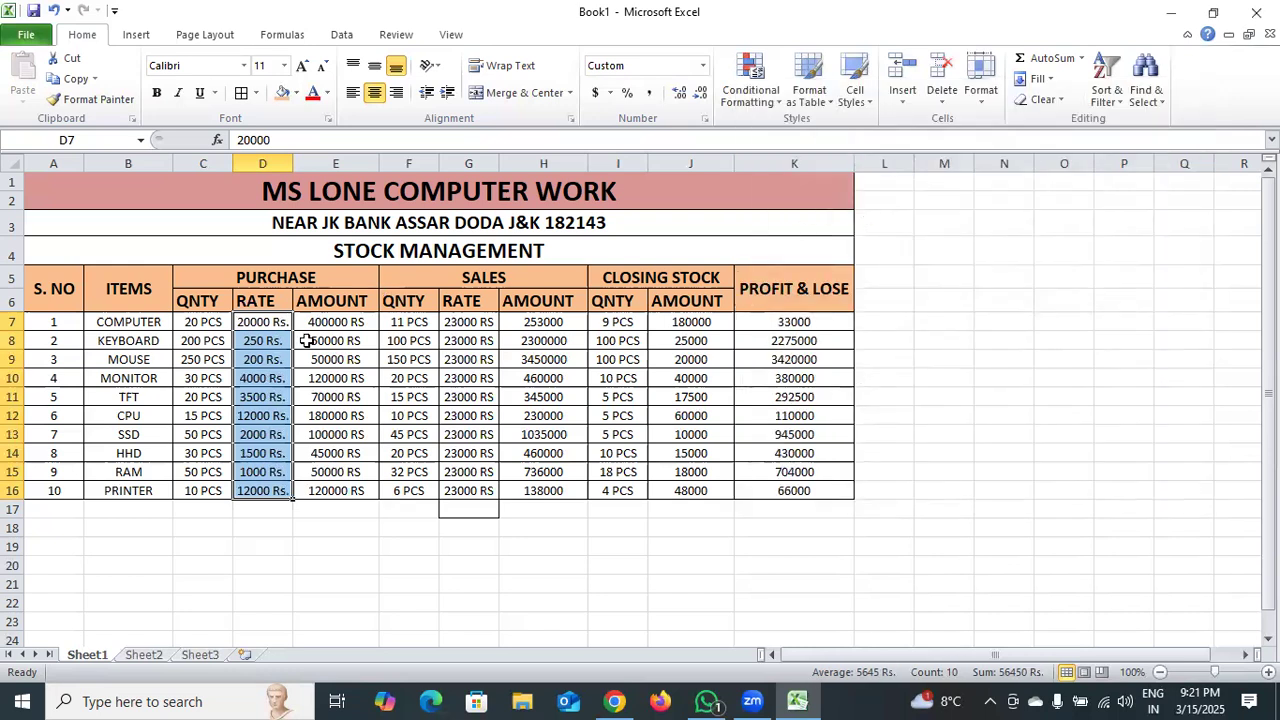
Copy the Rs. number format from the purchase rates to the purchase amounts in E7:E16 and the sales rates in G7:G16.
click(85, 99)
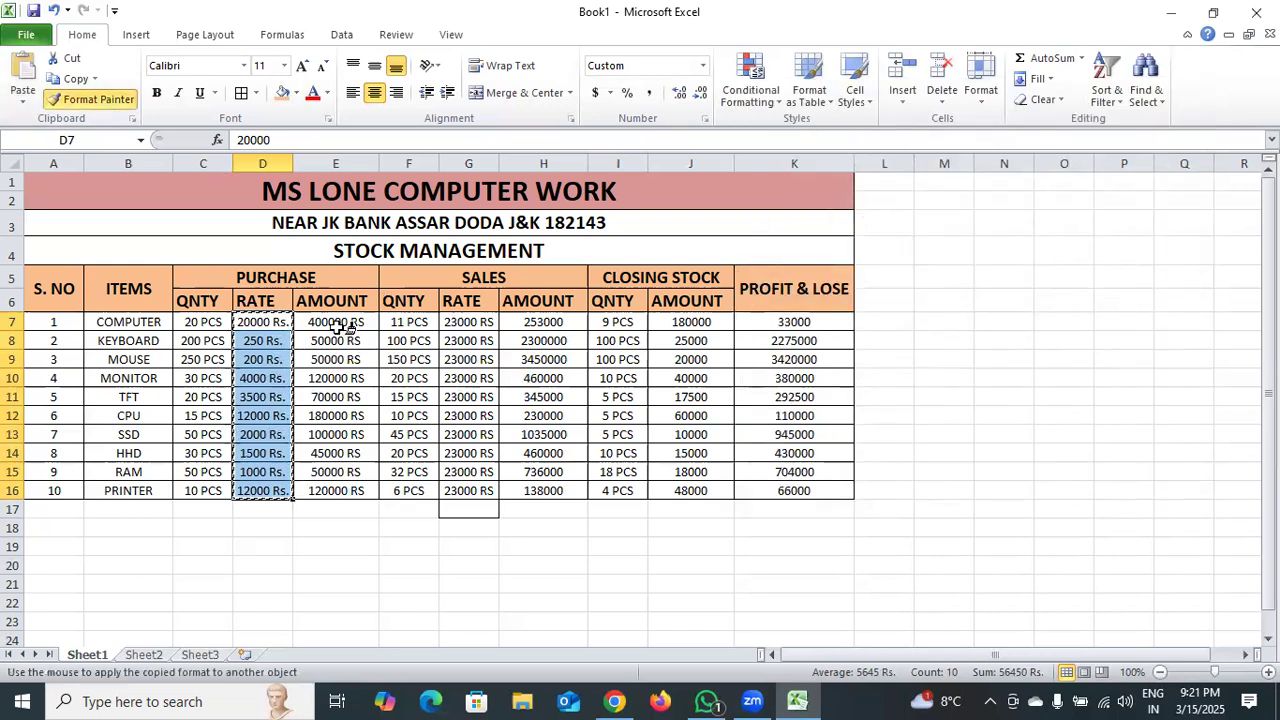
drag(337, 322, 325, 491)
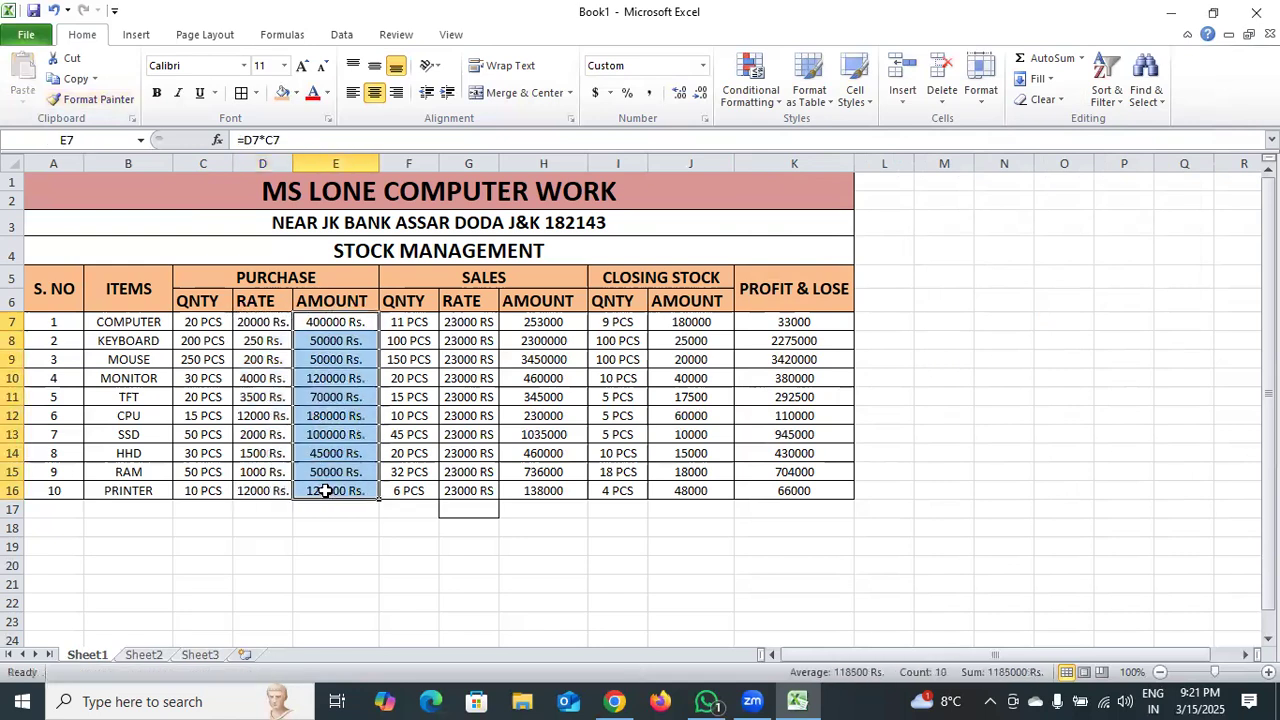
click(92, 99)
drag(466, 322, 470, 486)
drag(460, 482, 462, 486)
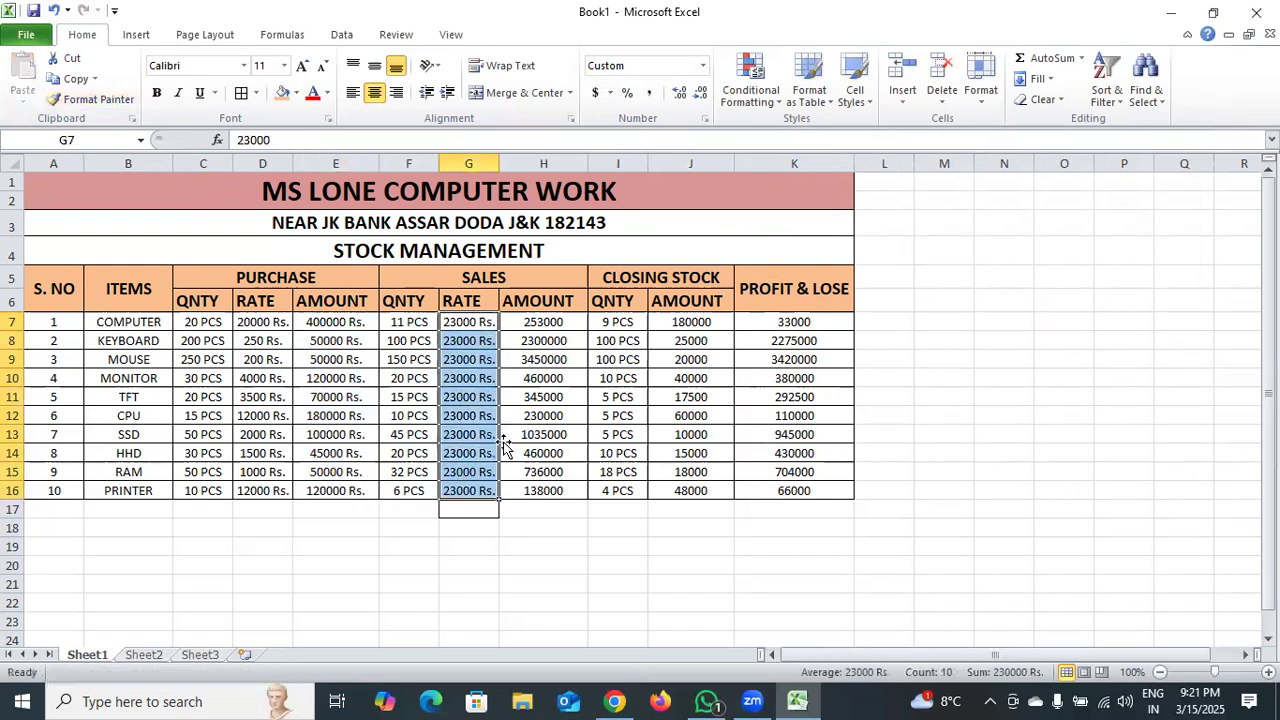
Copy the Rs. number format to the sales amounts in H7:H16, closing stock amounts in J7:J16 and profit and loss values in K7:K16.
click(90, 99)
drag(556, 322, 549, 492)
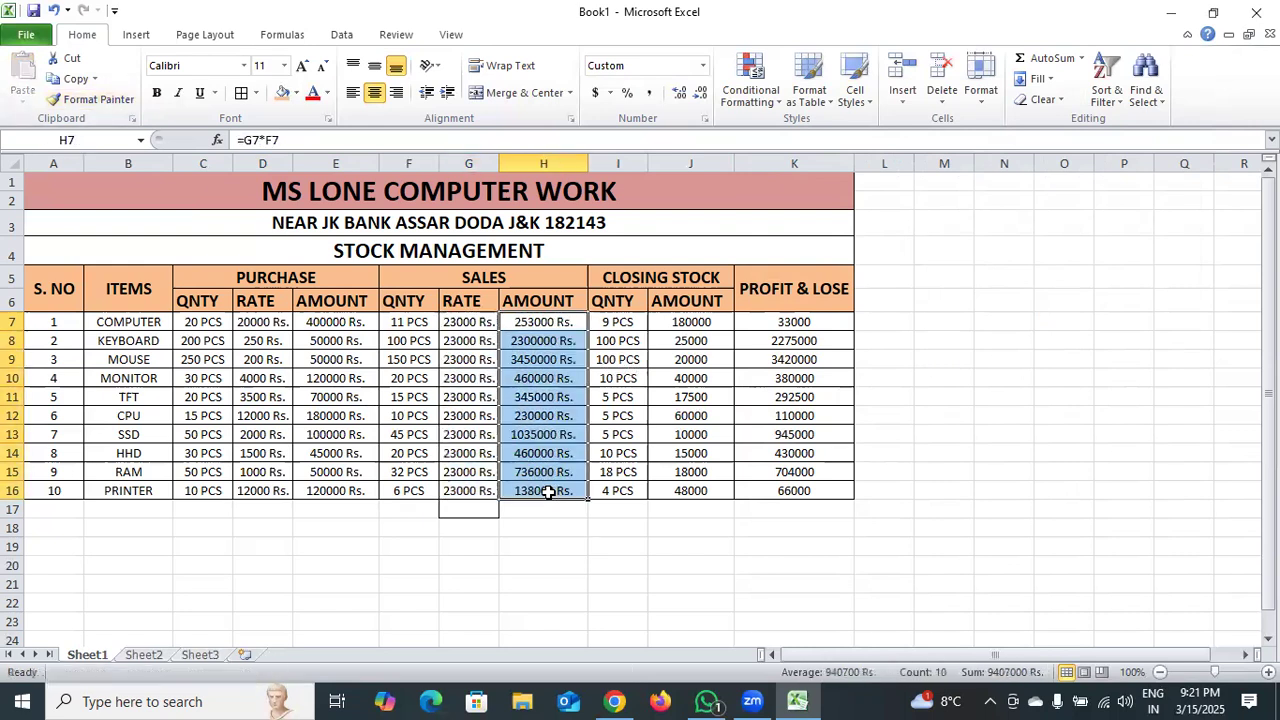
click(90, 99)
drag(688, 322, 706, 491)
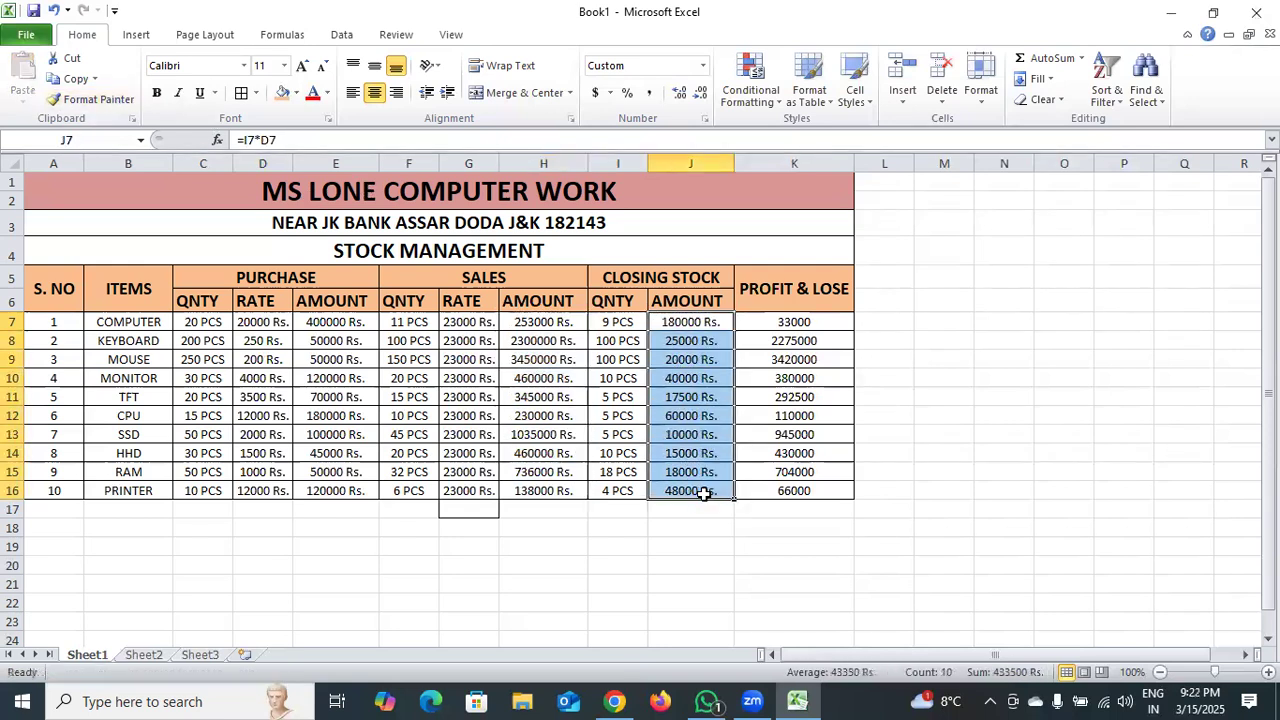
click(112, 99)
drag(786, 321, 777, 486)
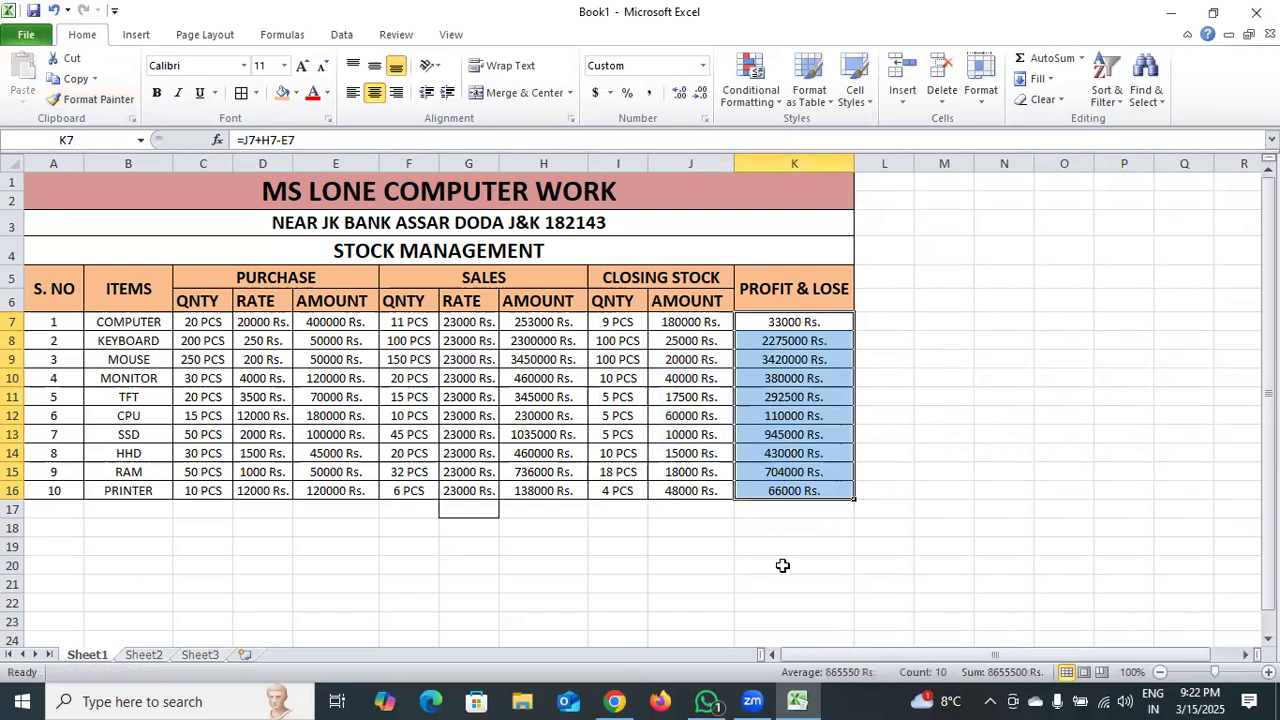
click(783, 563)
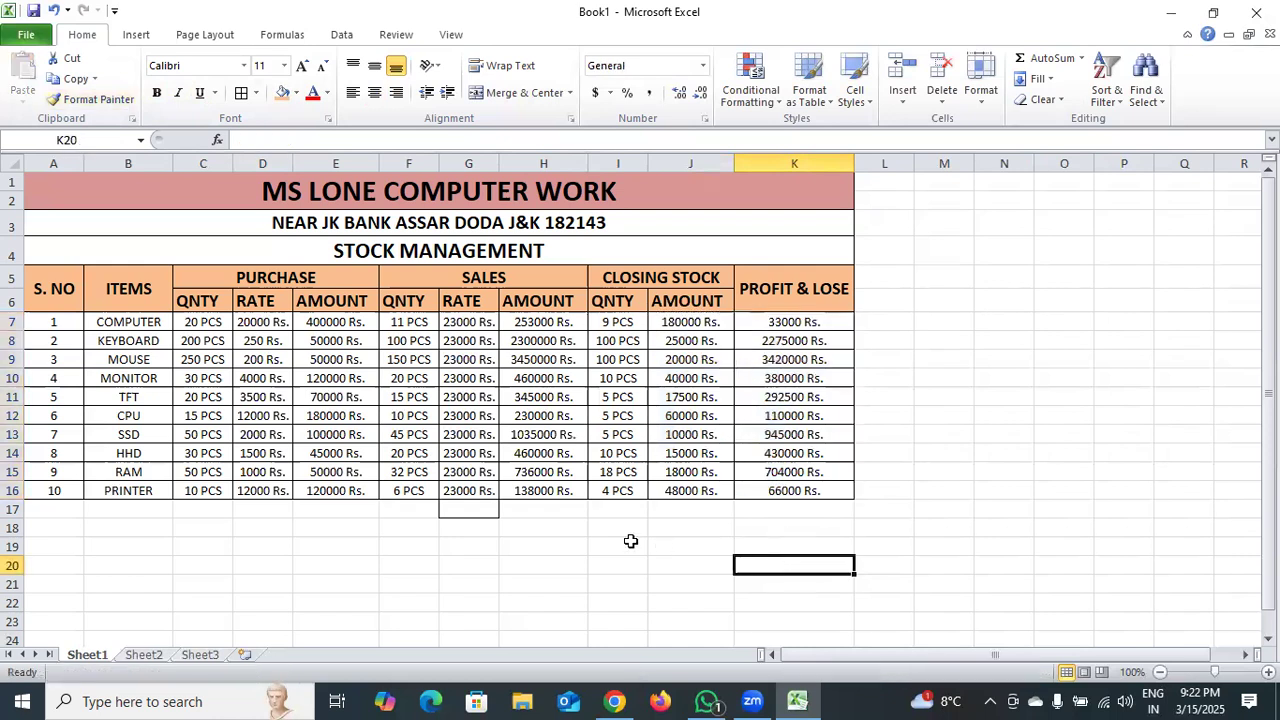
Remove the border from the empty cell G17 below the sales rates.
click(447, 510)
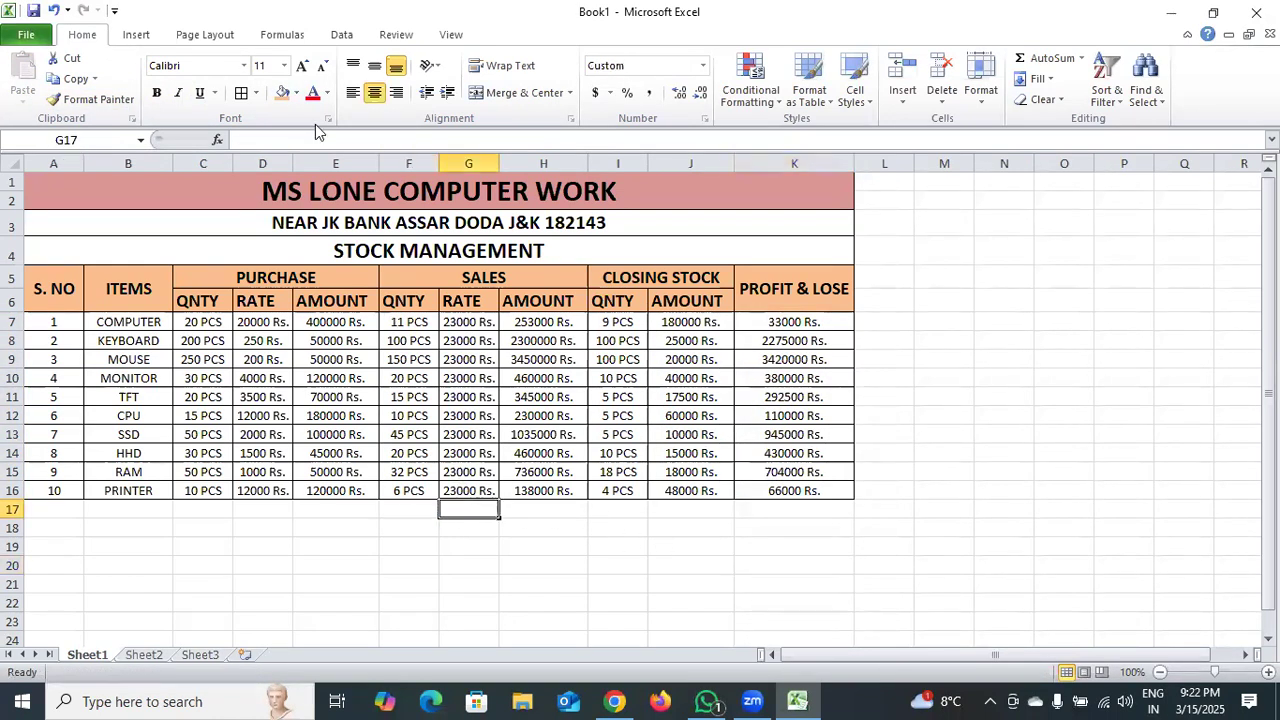
click(257, 93)
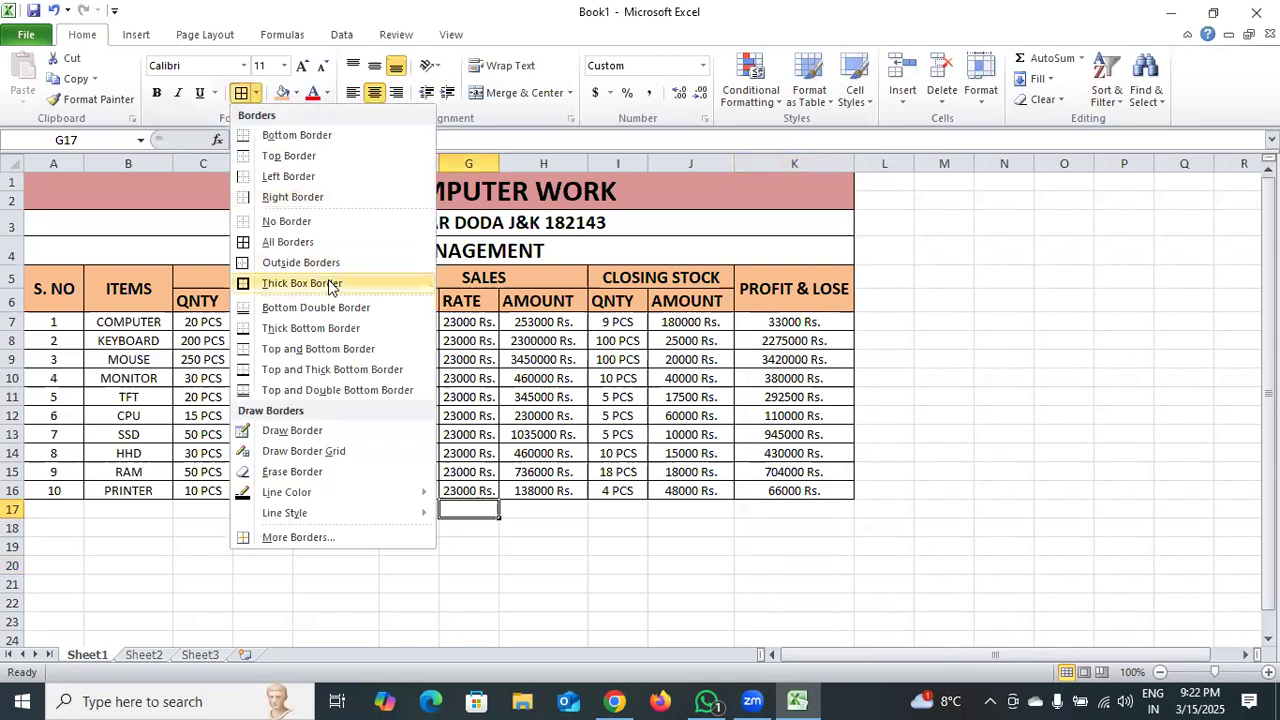
click(332, 224)
click(623, 572)
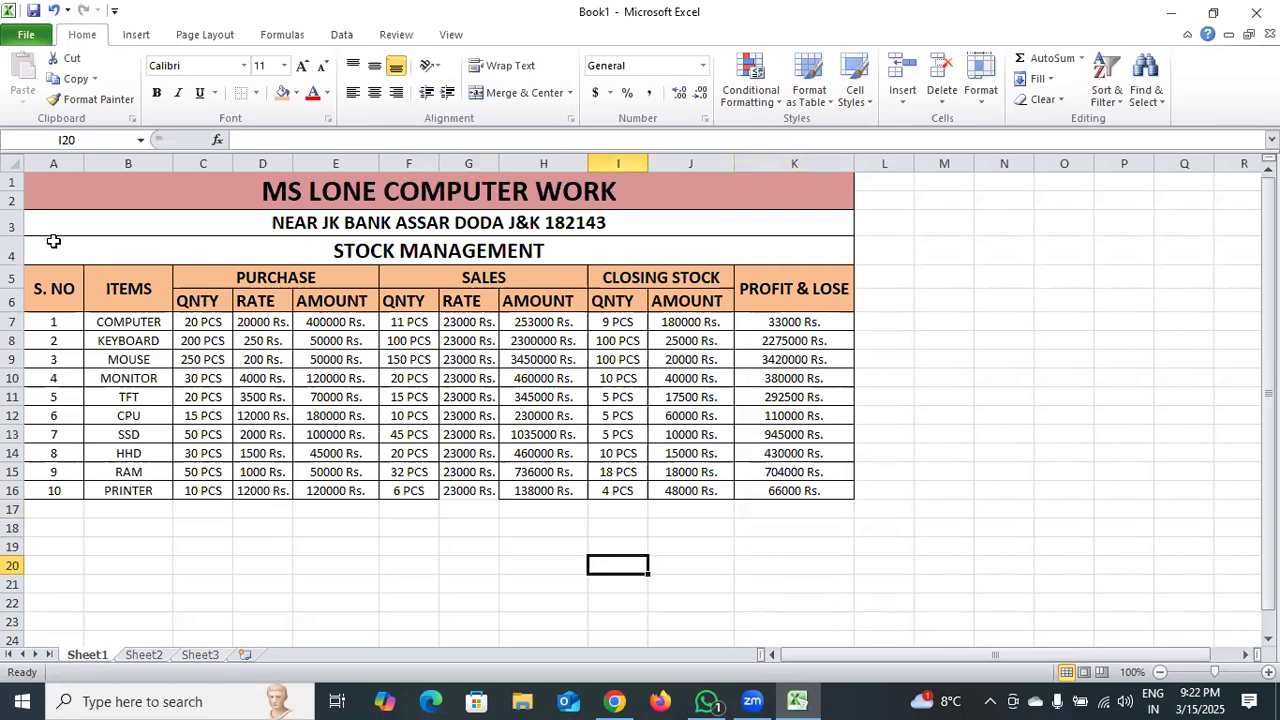
Apply all borders to the whole stock table in A1:K16.
drag(47, 183, 176, 482)
click(256, 93)
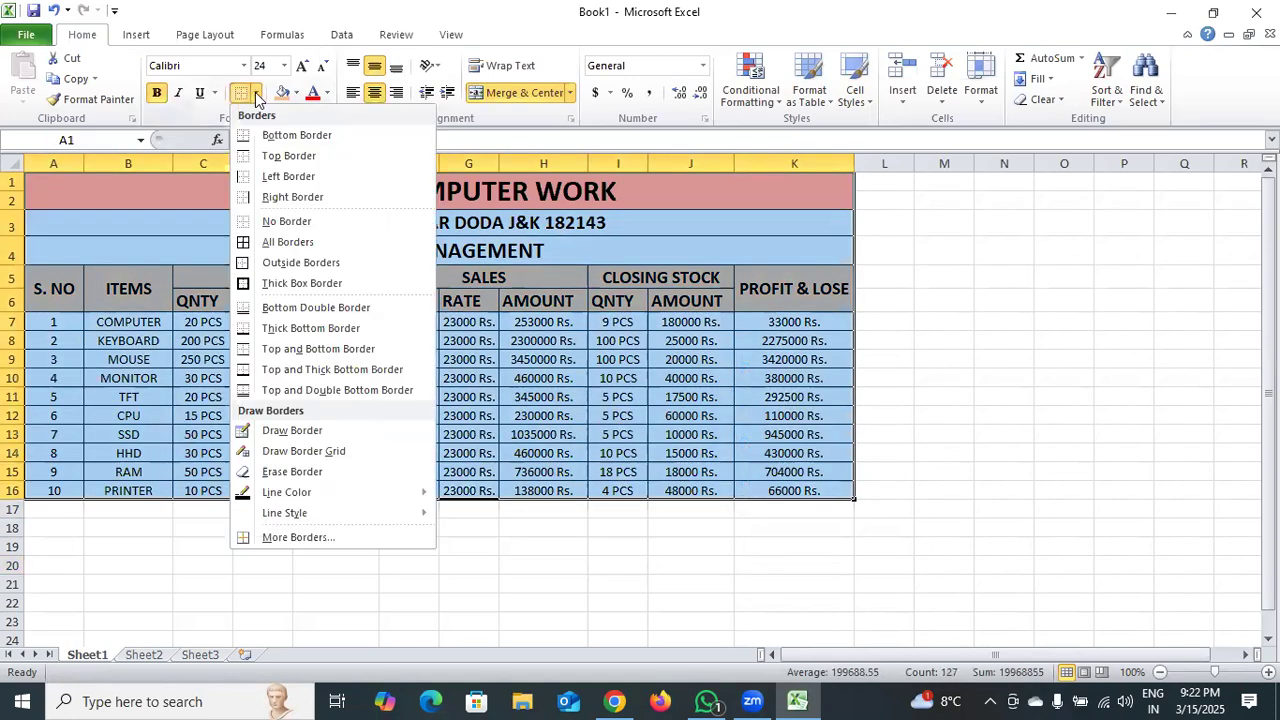
click(306, 244)
click(581, 566)
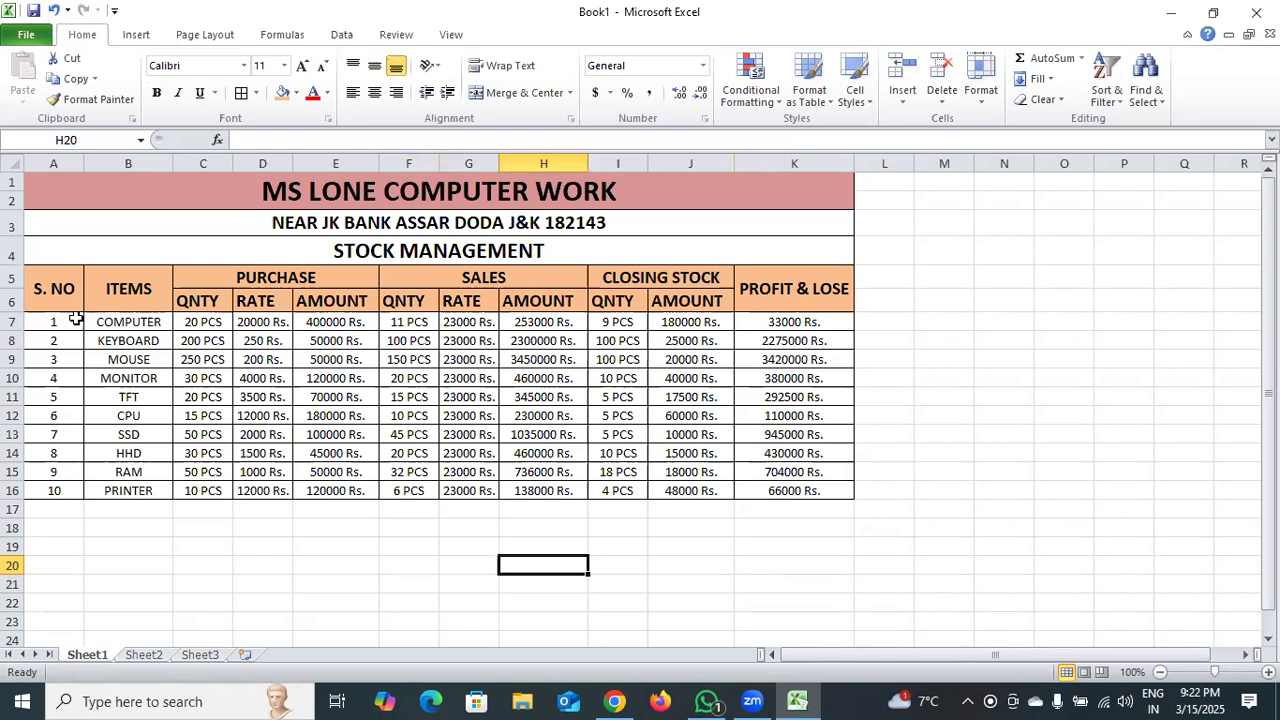
Fill the serial number, item and purchase cells A7:E16 with light green and the sales cells F7:H16 with light red.
drag(63, 318, 321, 487)
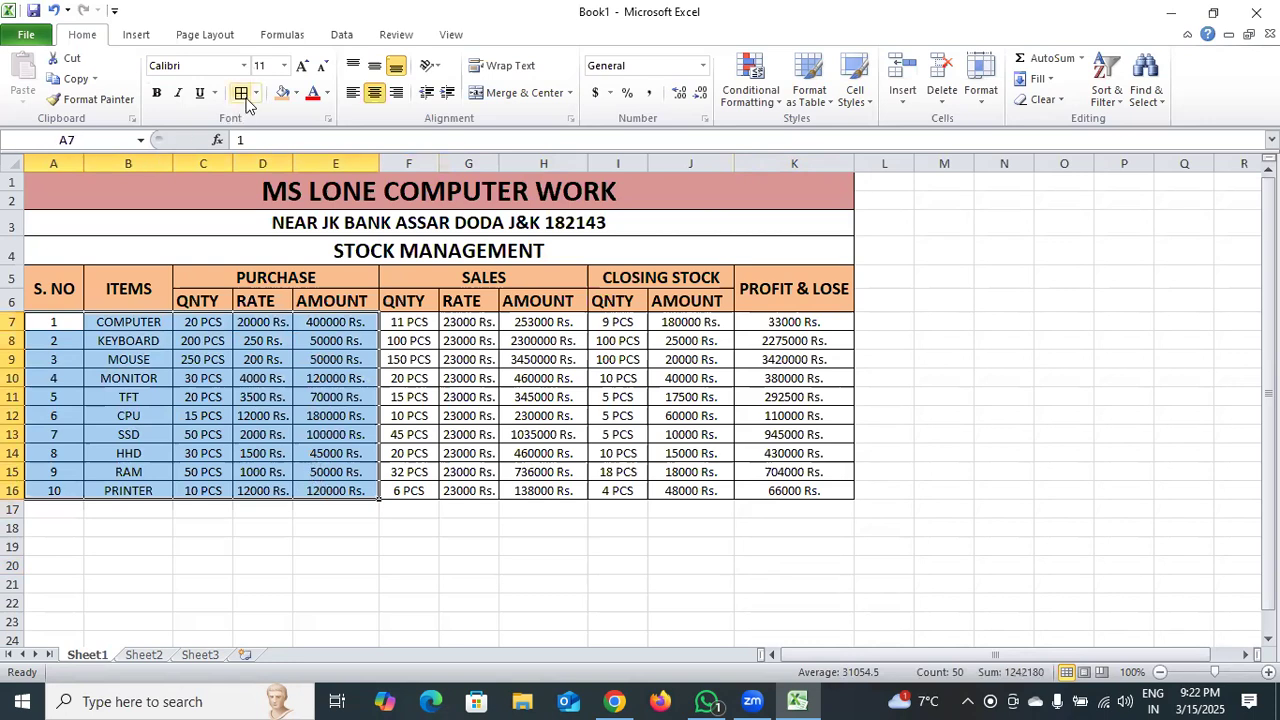
click(296, 93)
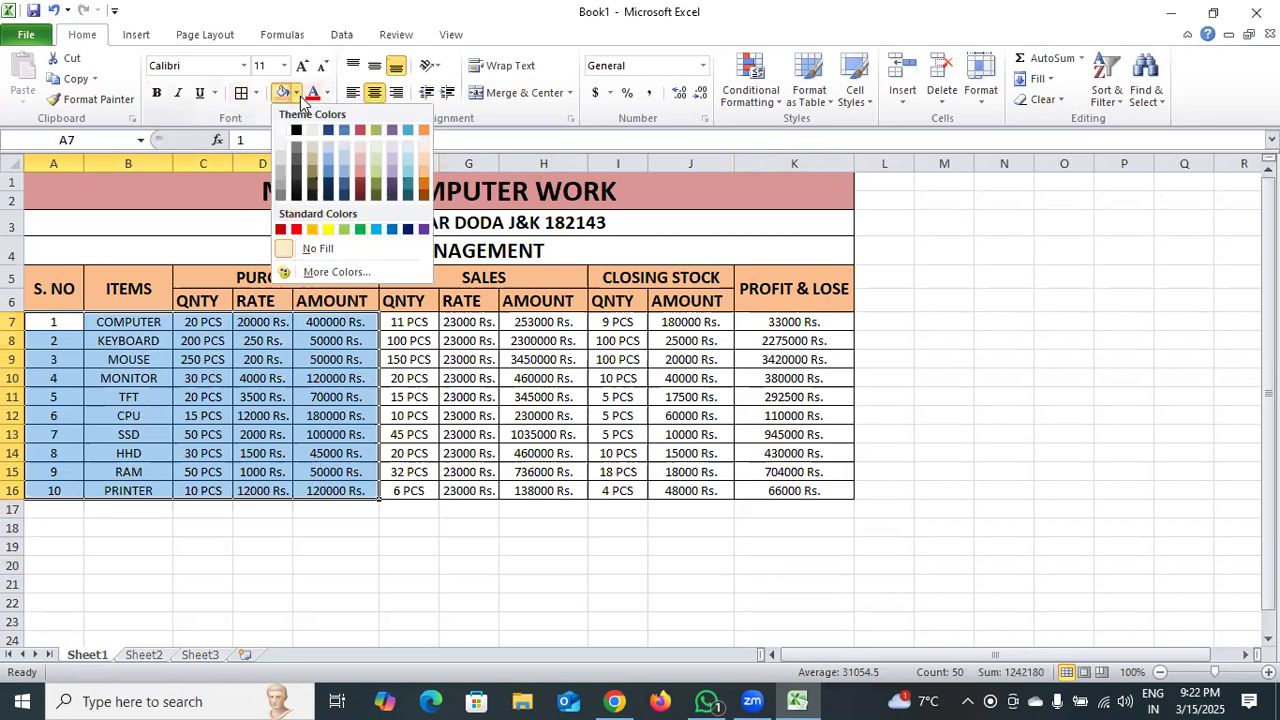
click(346, 232)
drag(397, 322, 560, 489)
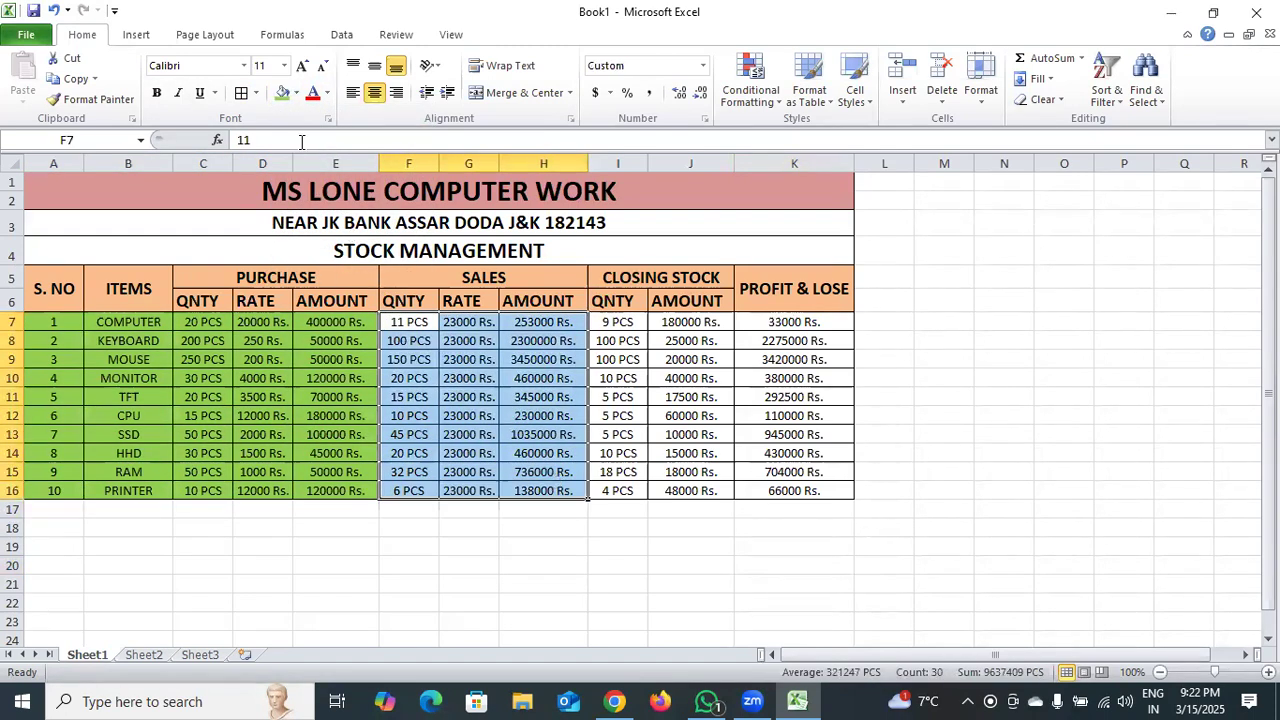
click(296, 93)
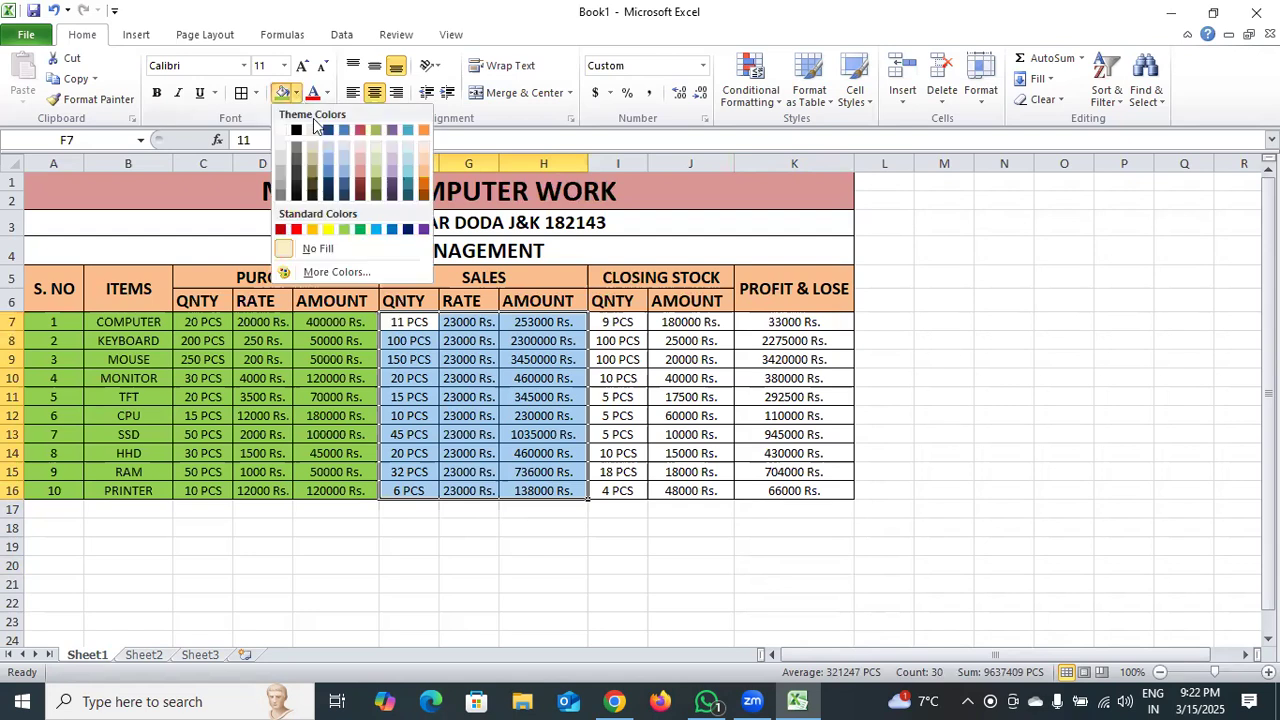
click(364, 171)
Fill the closing stock cells I7:J16 with light aqua and the profit and loss cells K7:K16 with yellow.
drag(617, 321, 676, 488)
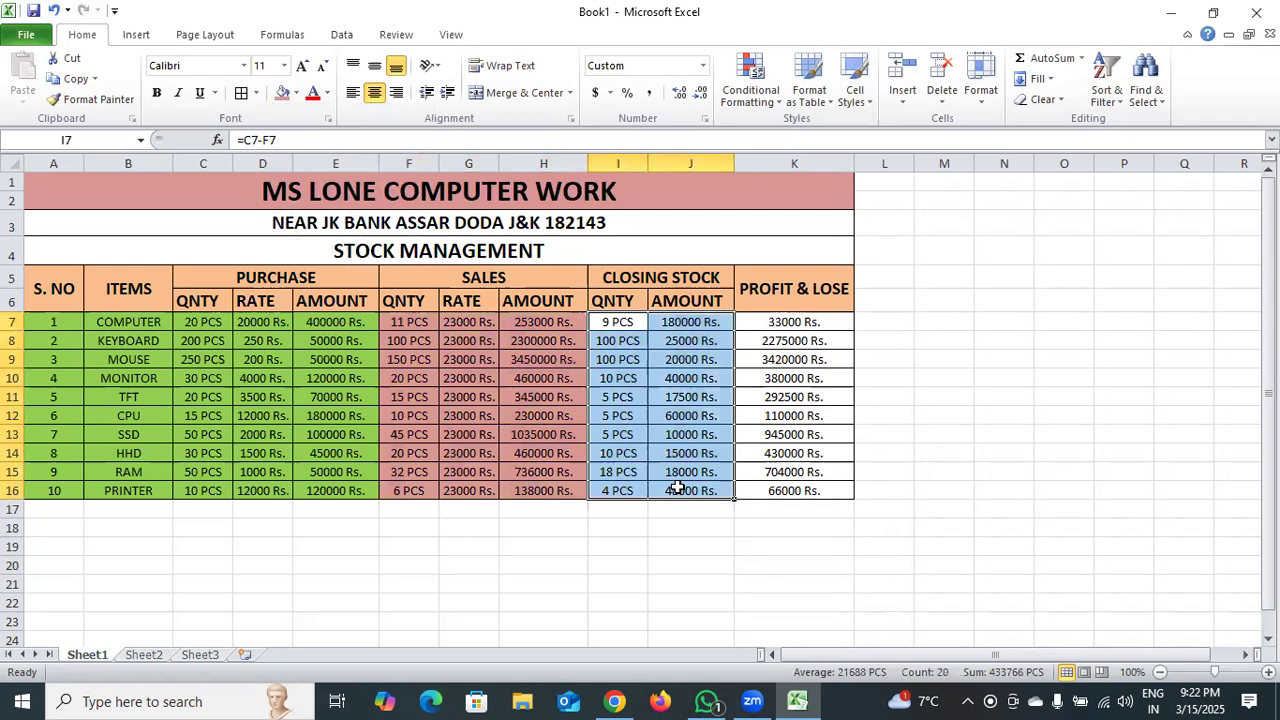
click(297, 94)
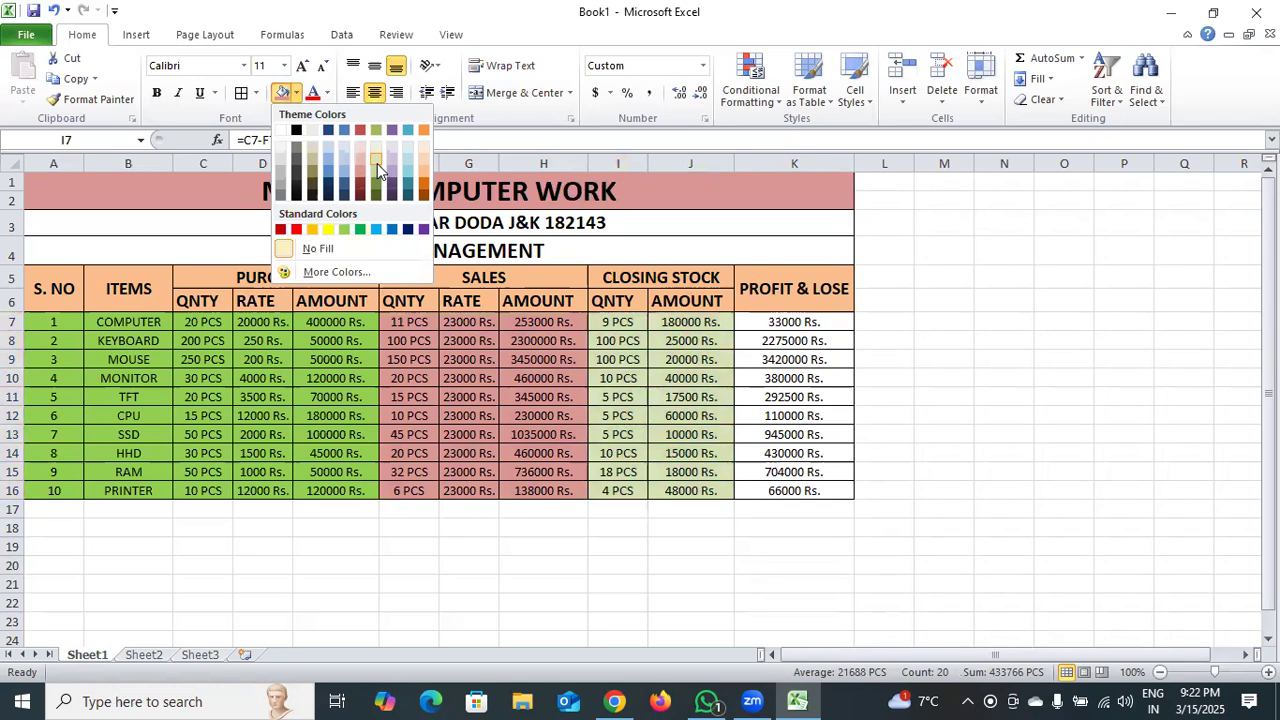
click(407, 156)
drag(766, 321, 774, 490)
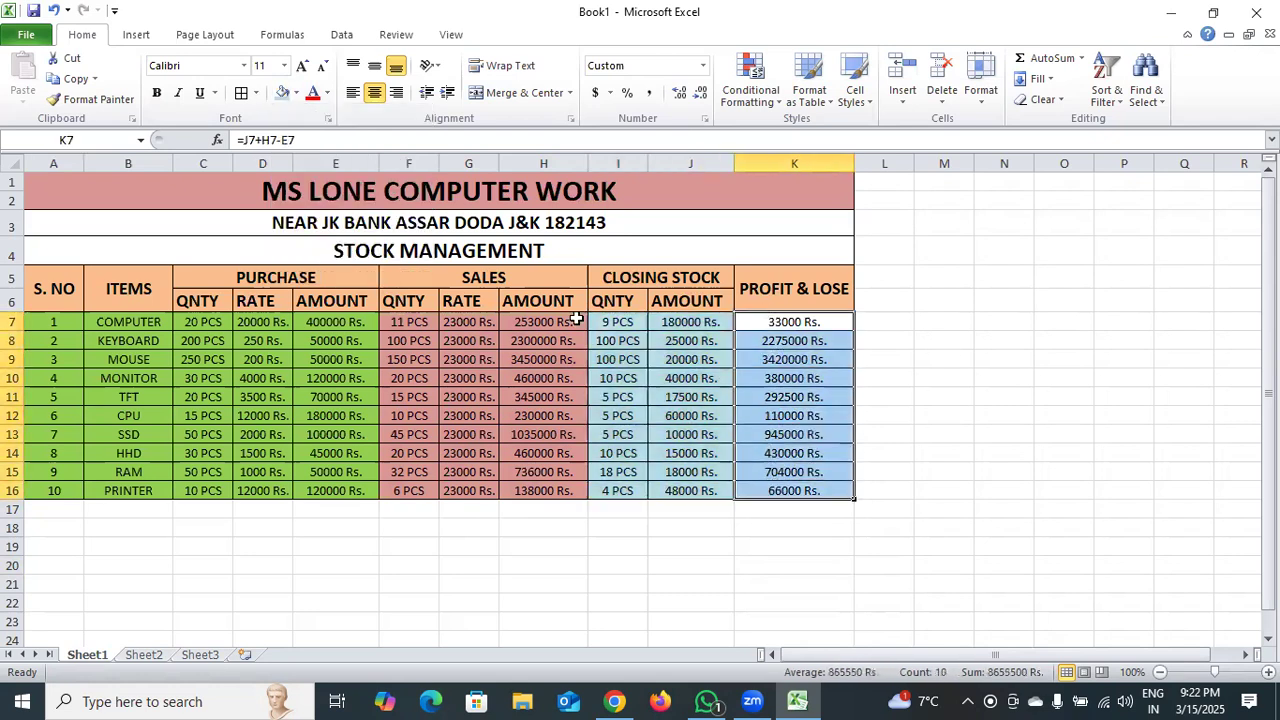
click(297, 93)
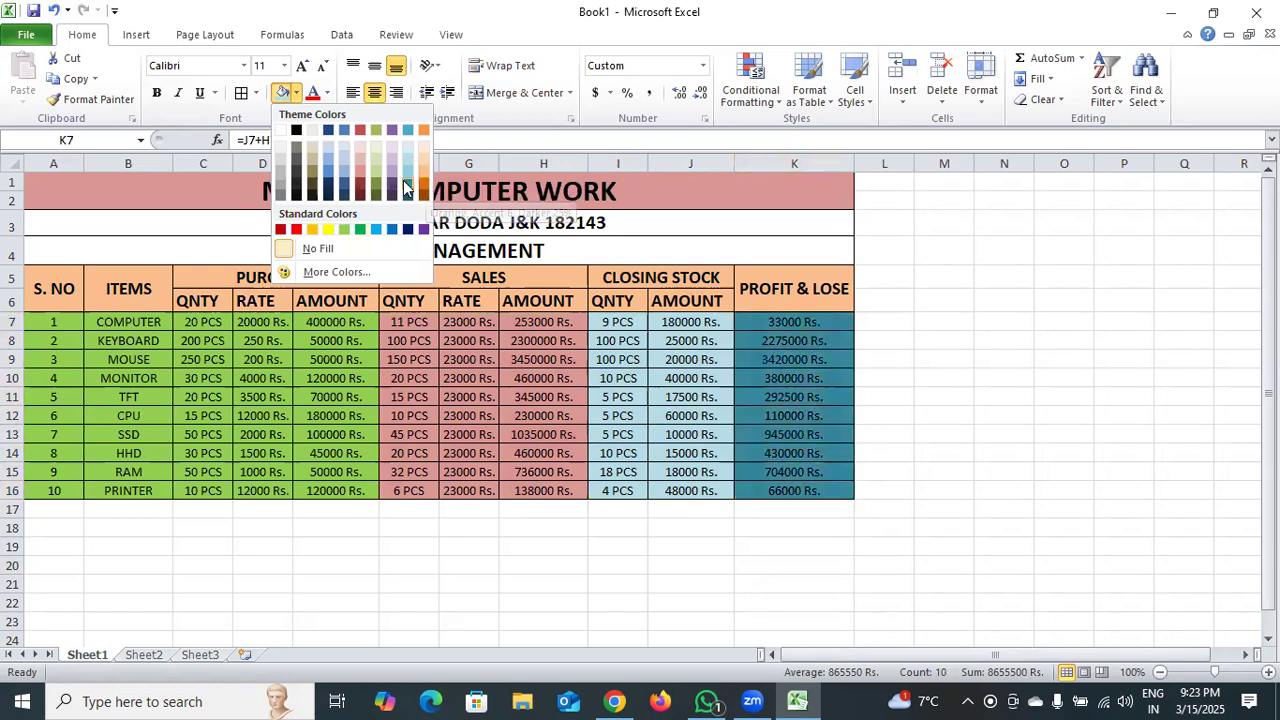
click(329, 229)
click(917, 357)
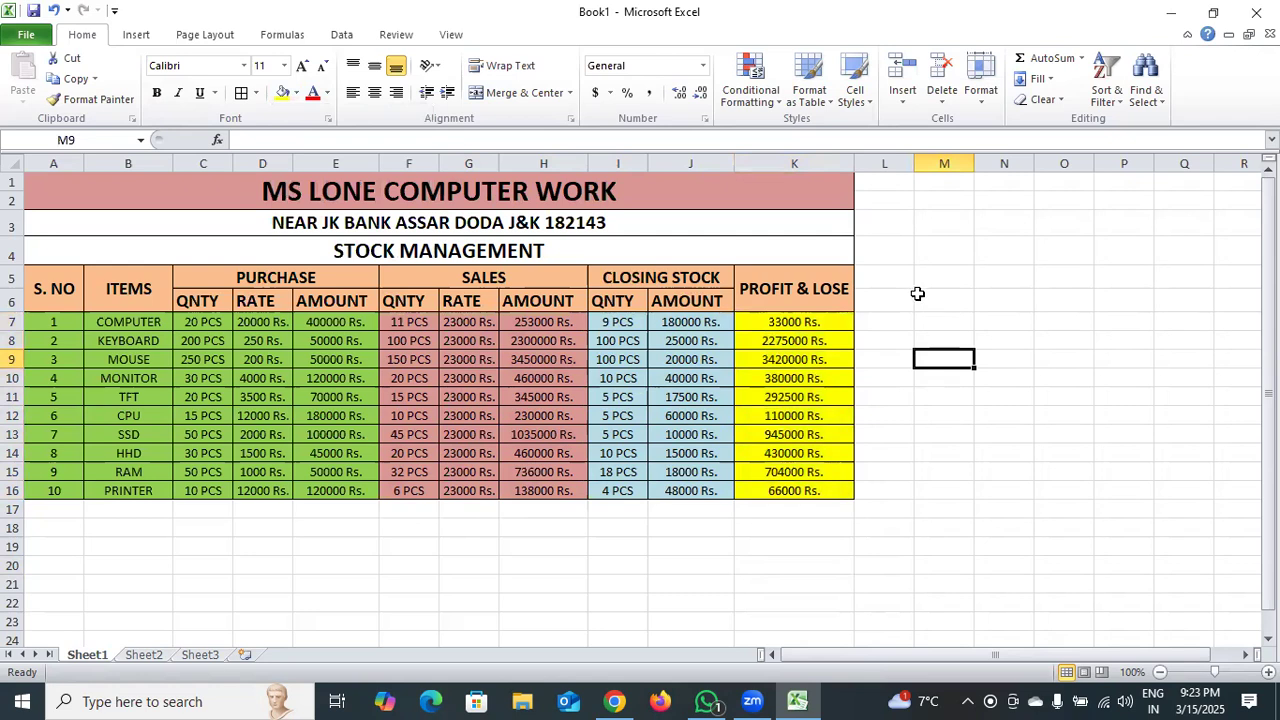
Fill the address heading in row 3 with light blue and the STOCK MANAGEMENT heading in row 4 with light purple.
click(584, 229)
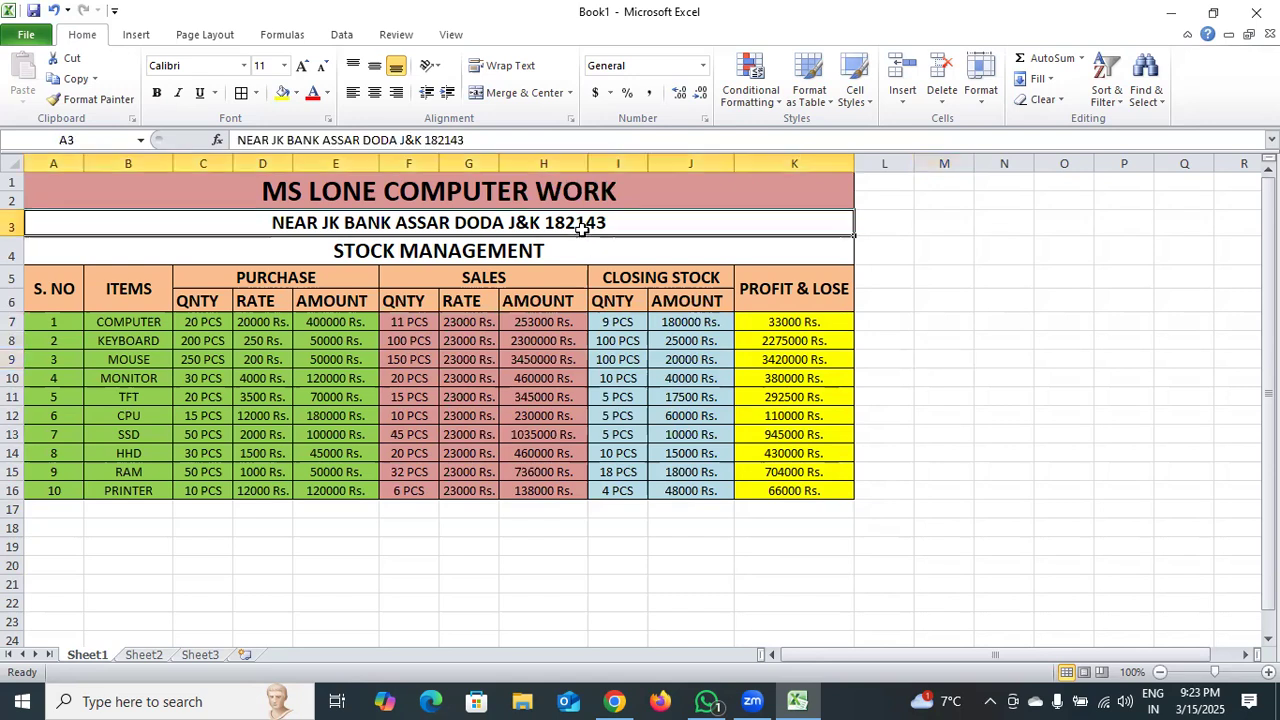
click(296, 93)
click(345, 163)
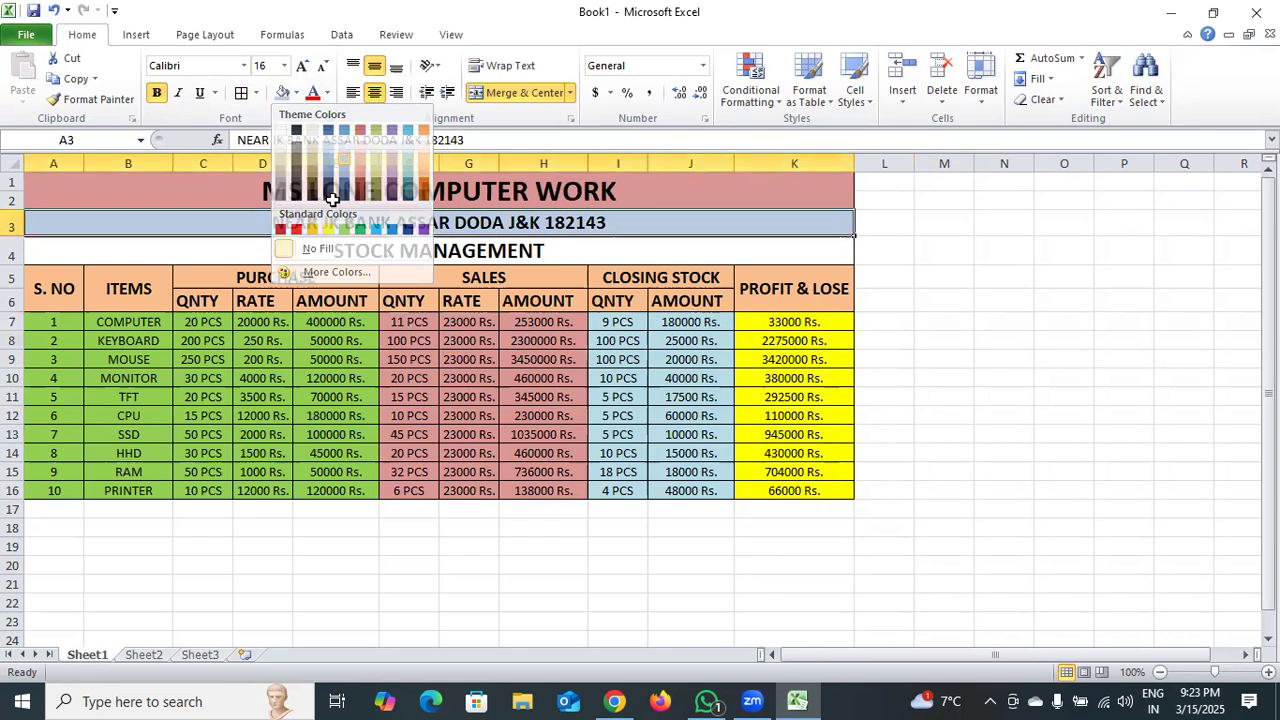
click(293, 252)
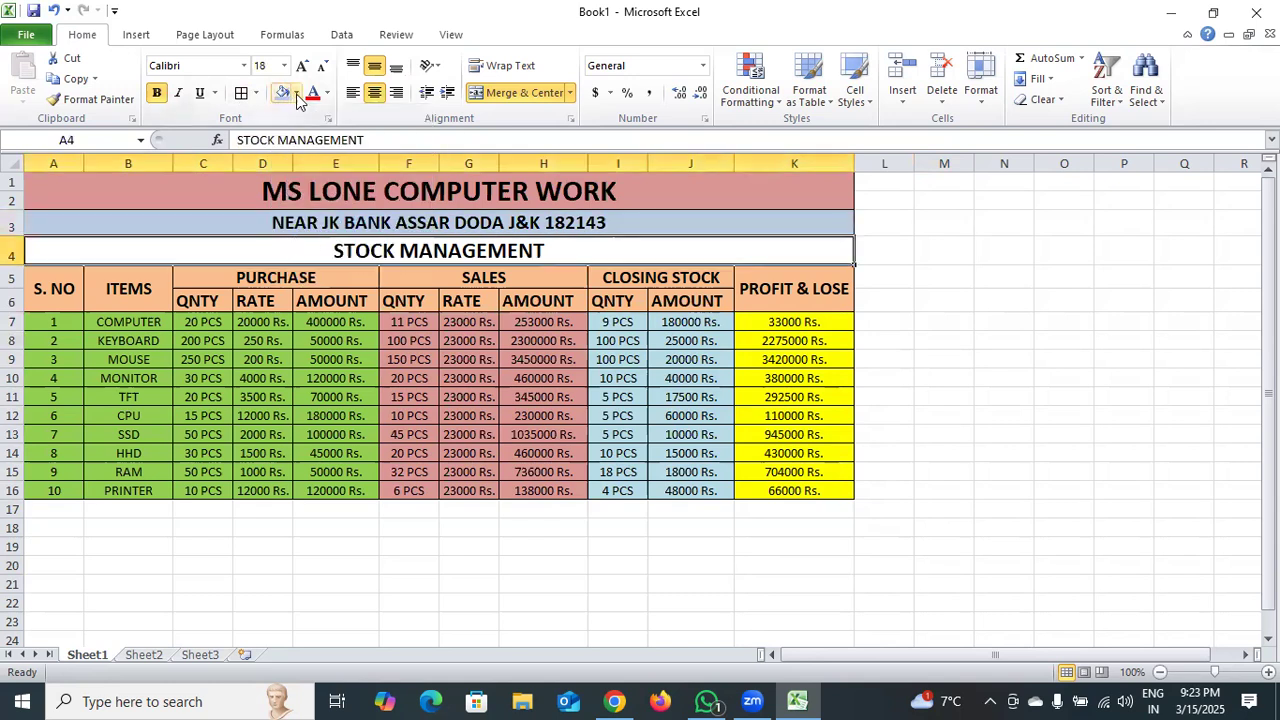
click(296, 93)
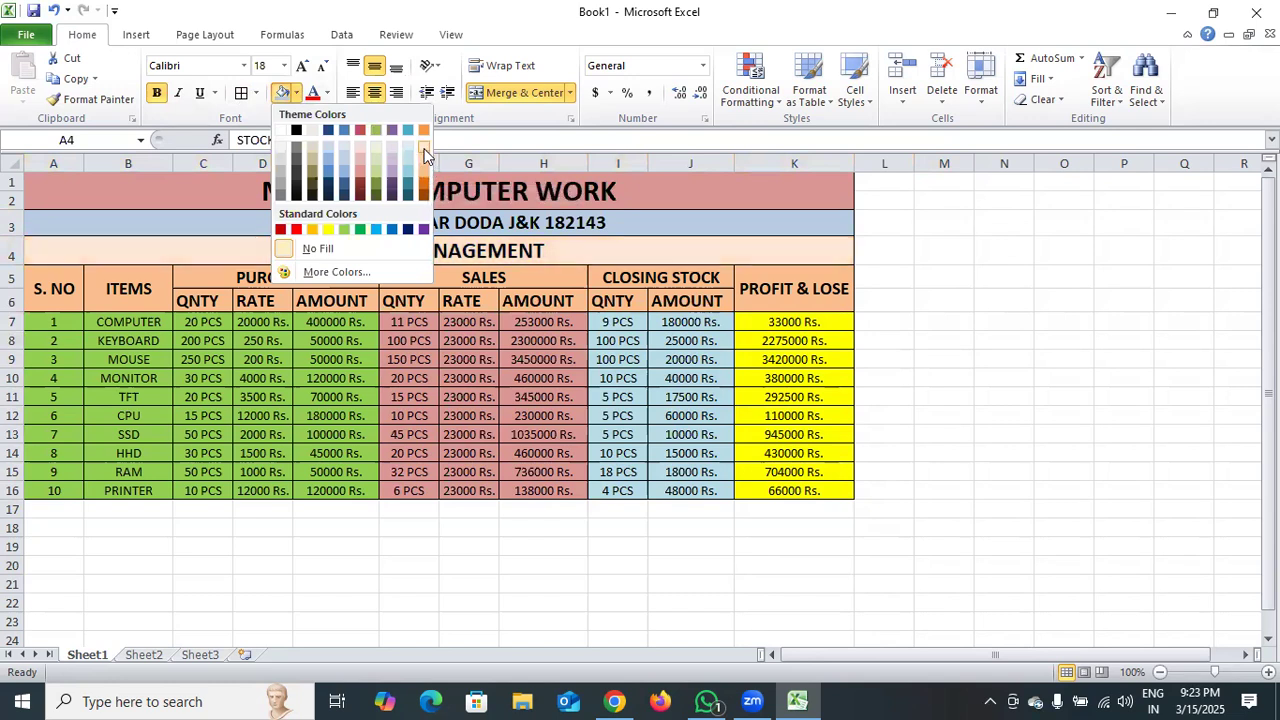
click(388, 165)
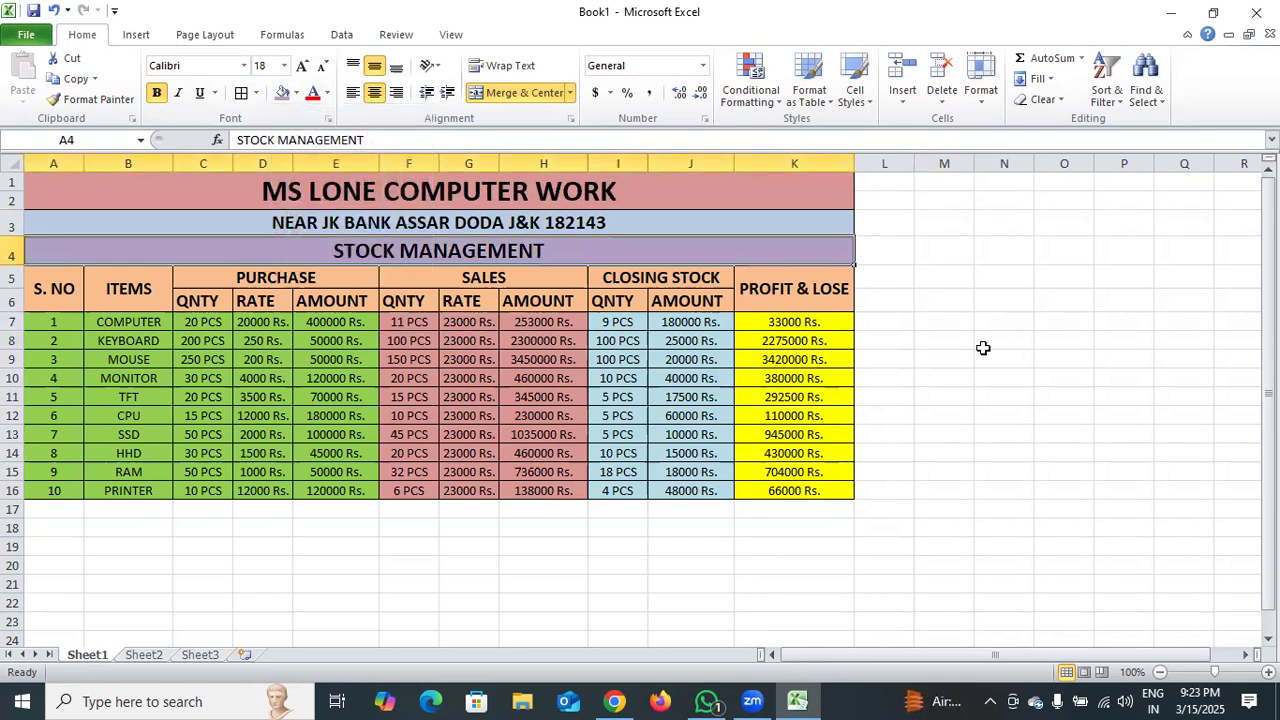
click(983, 346)
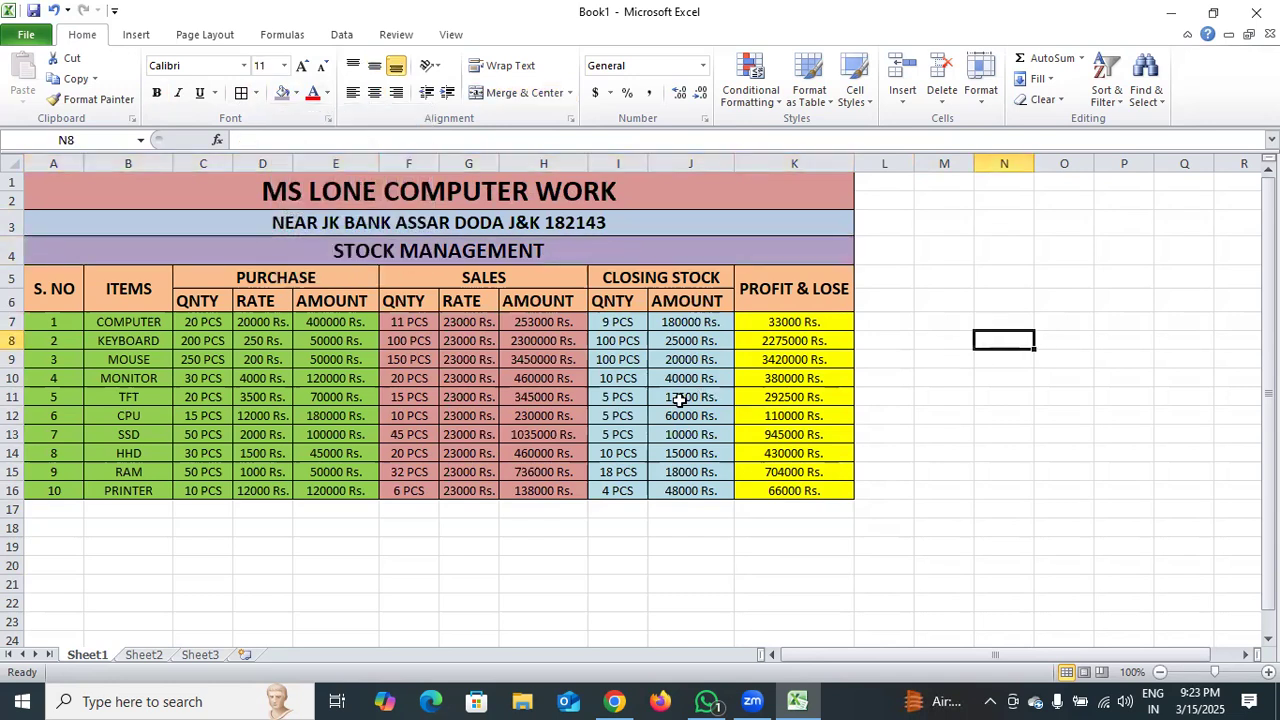
Add a thick box border around the whole stock table in A1:K16.
drag(62, 188, 140, 489)
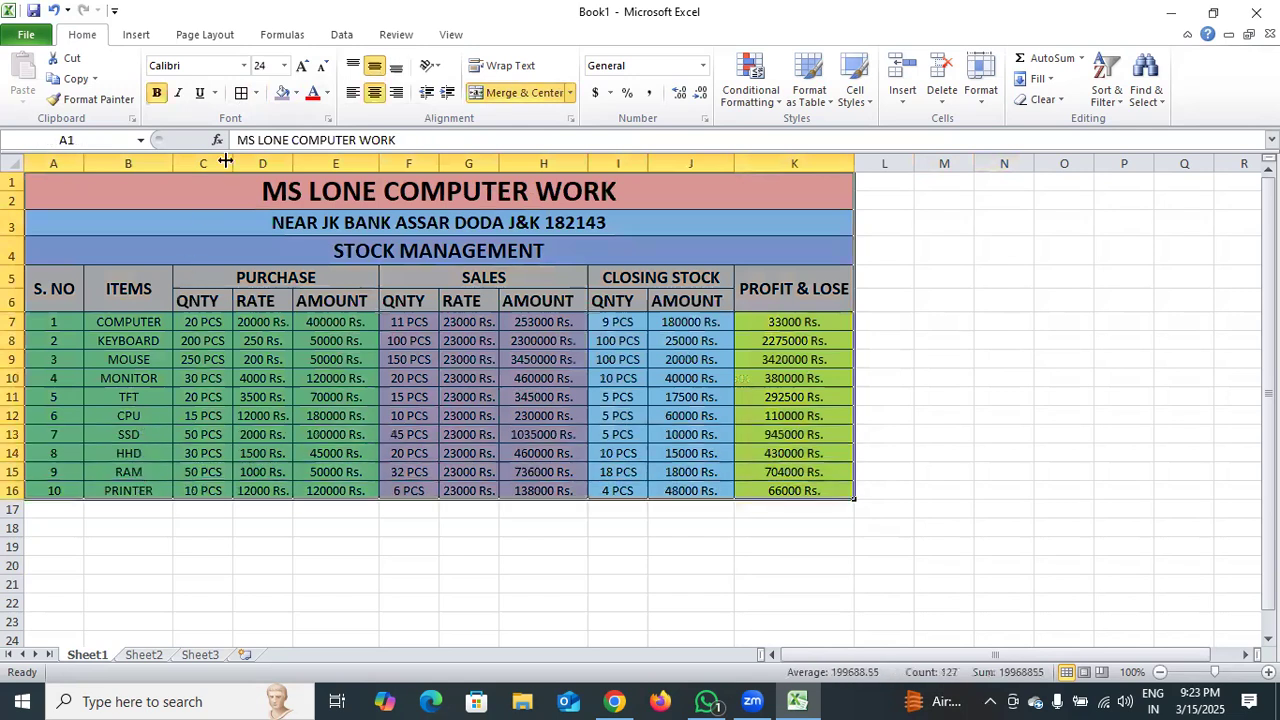
click(257, 93)
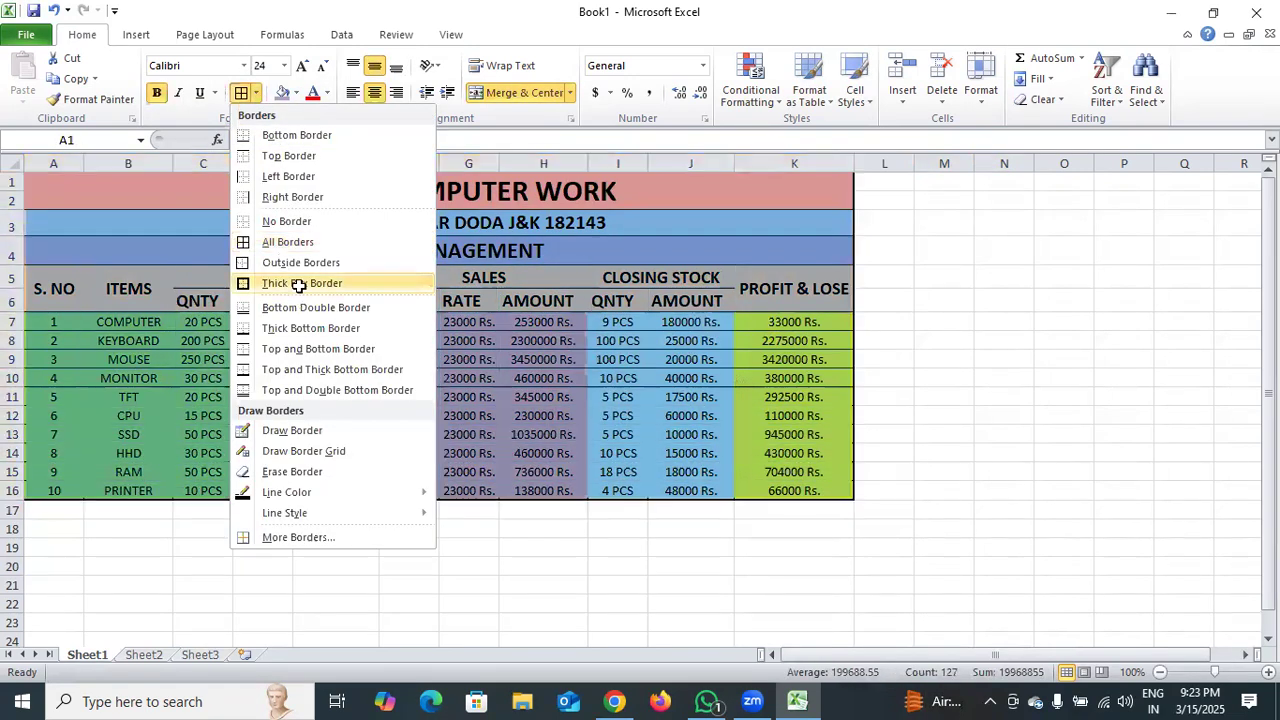
click(294, 283)
click(922, 292)
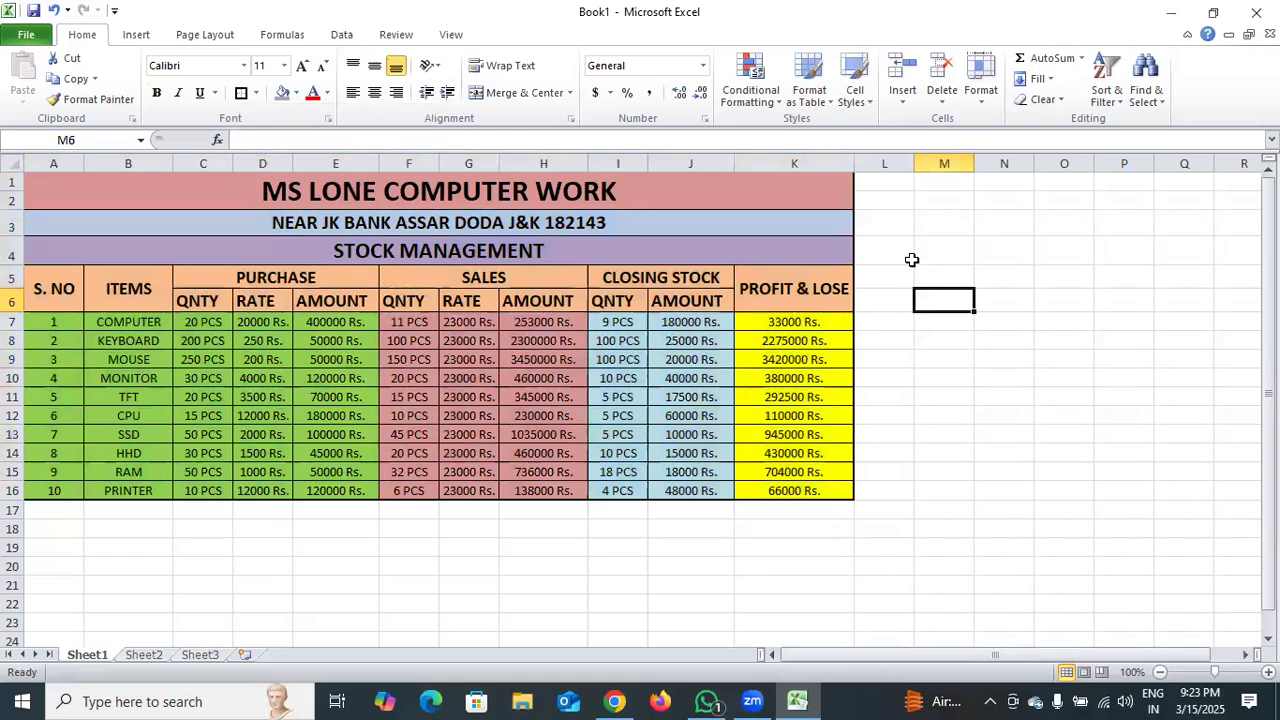